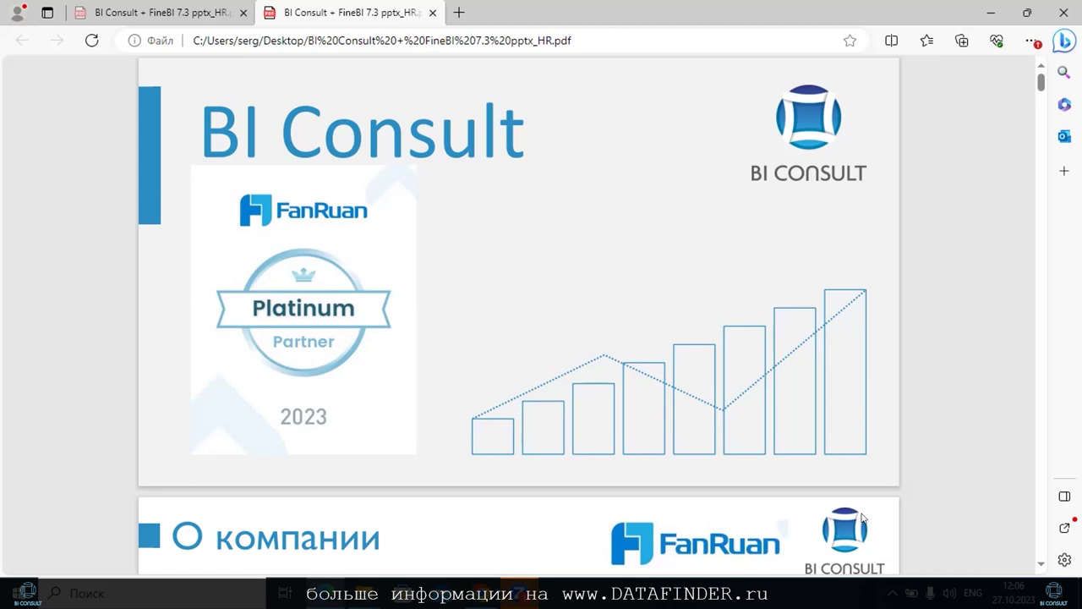
Scroll the BI Consult PDF past the title slide to the 'О компании' slide.
scroll(862, 518, "down", 1)
scroll(862, 519, "down", 2)
scroll(866, 553, "down", 2)
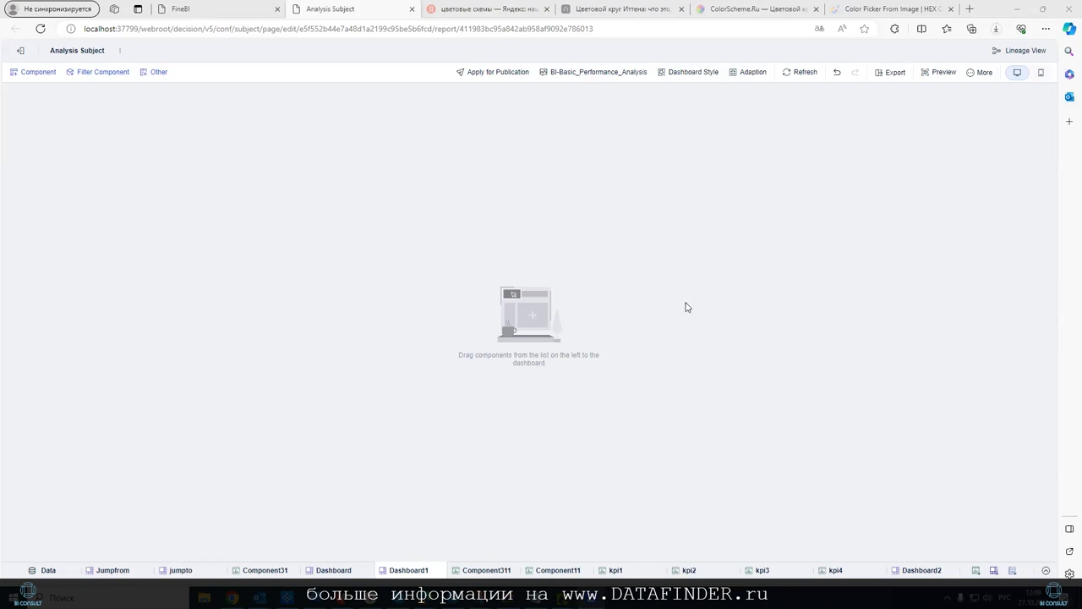
Open the Dashboard Style settings for the empty Dashboard1.
left_click(694, 73)
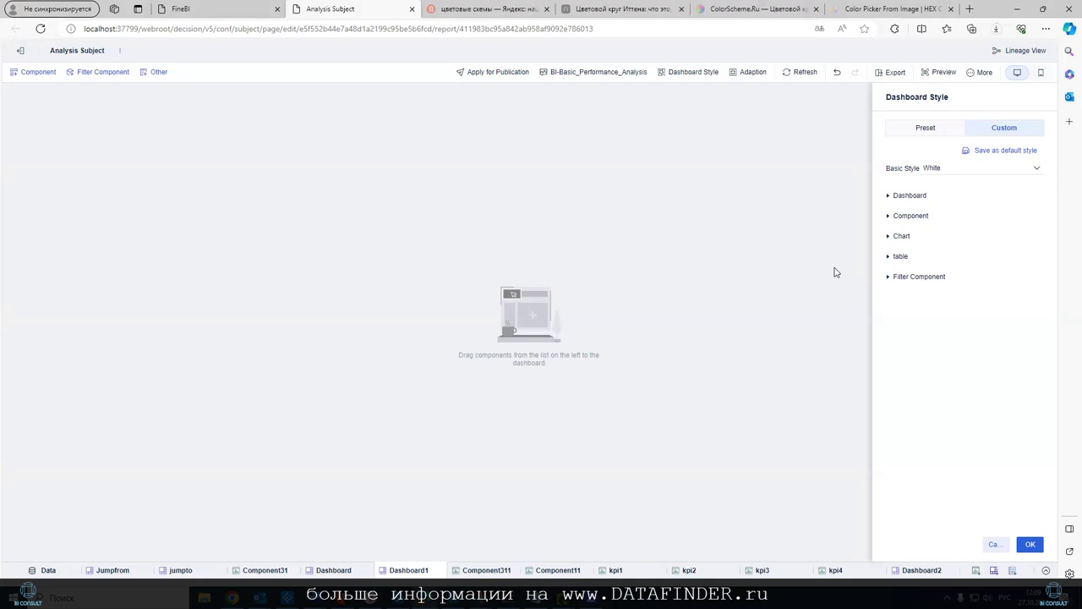
Try the Smart Data, Blue Gray and Fresh and Colorful presets, then apply Light Green.
left_click(917, 128)
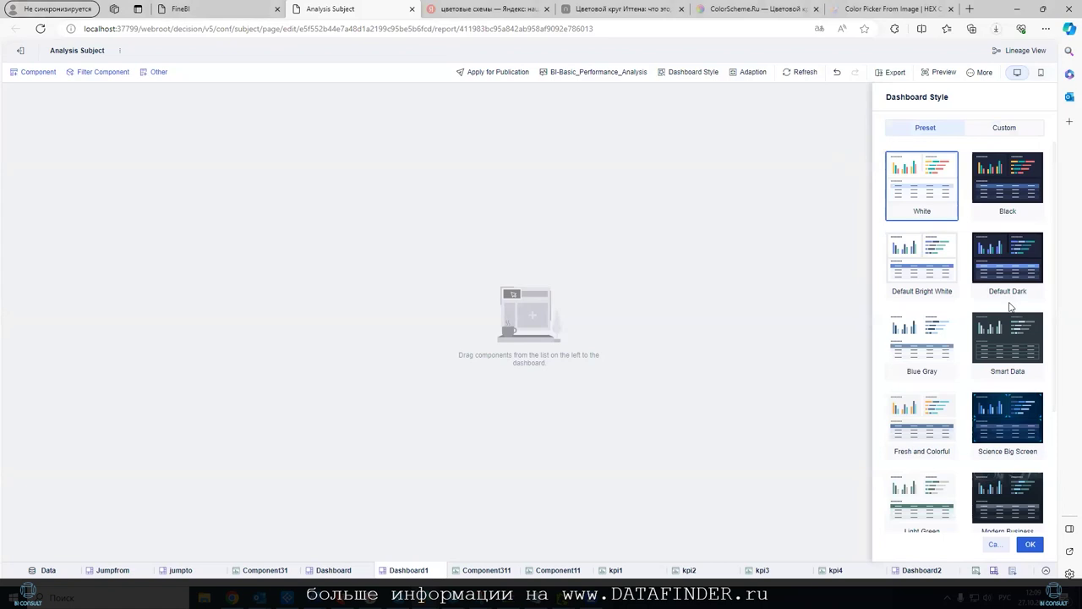
left_click(1011, 347)
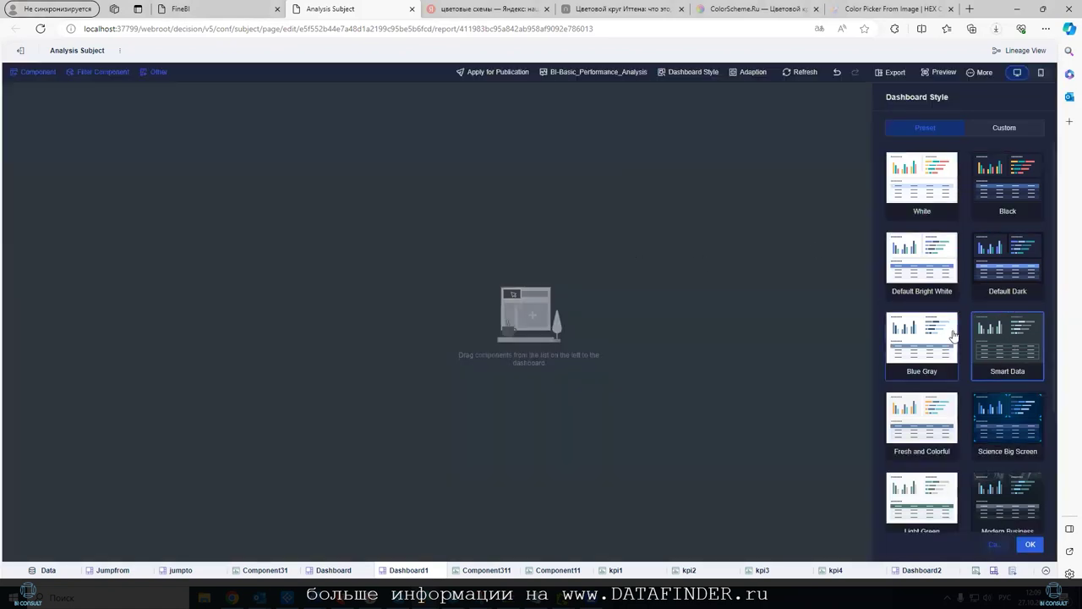
left_click(943, 342)
left_click(919, 423)
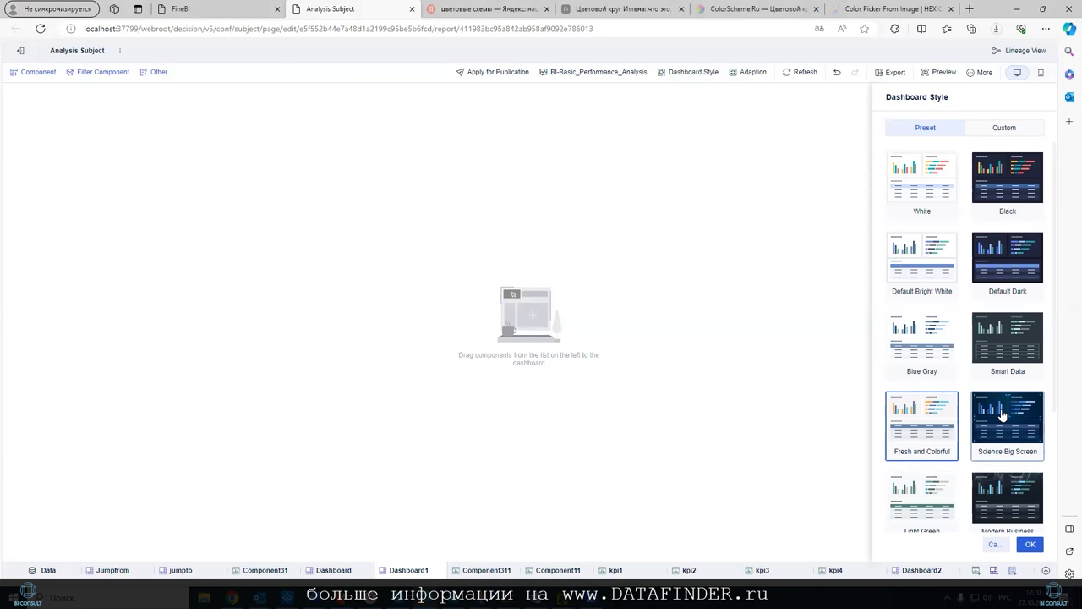
scroll(1001, 415, "down", 1)
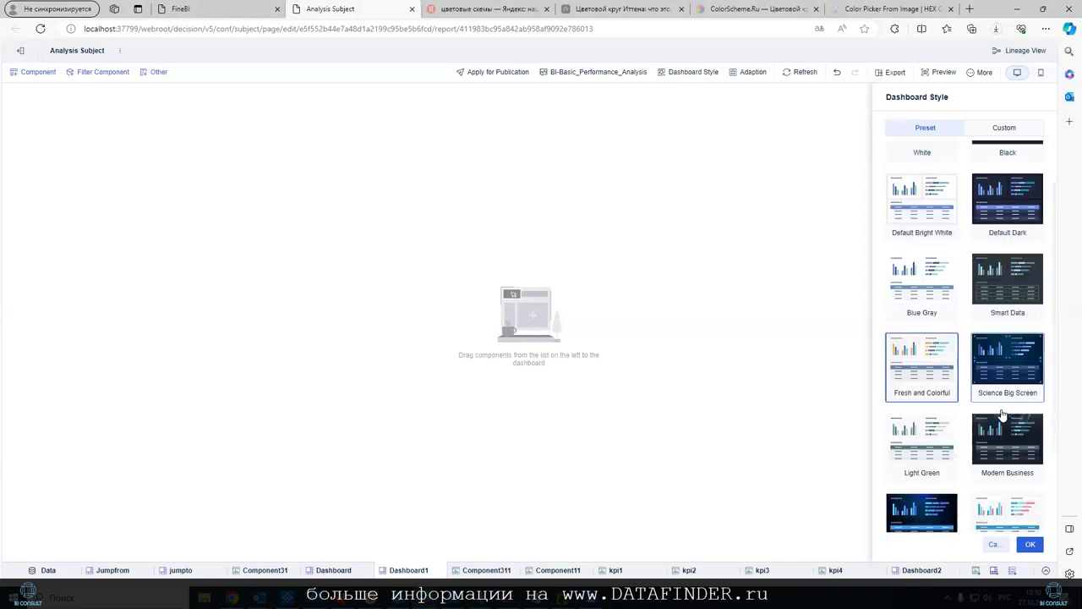
left_click(909, 448)
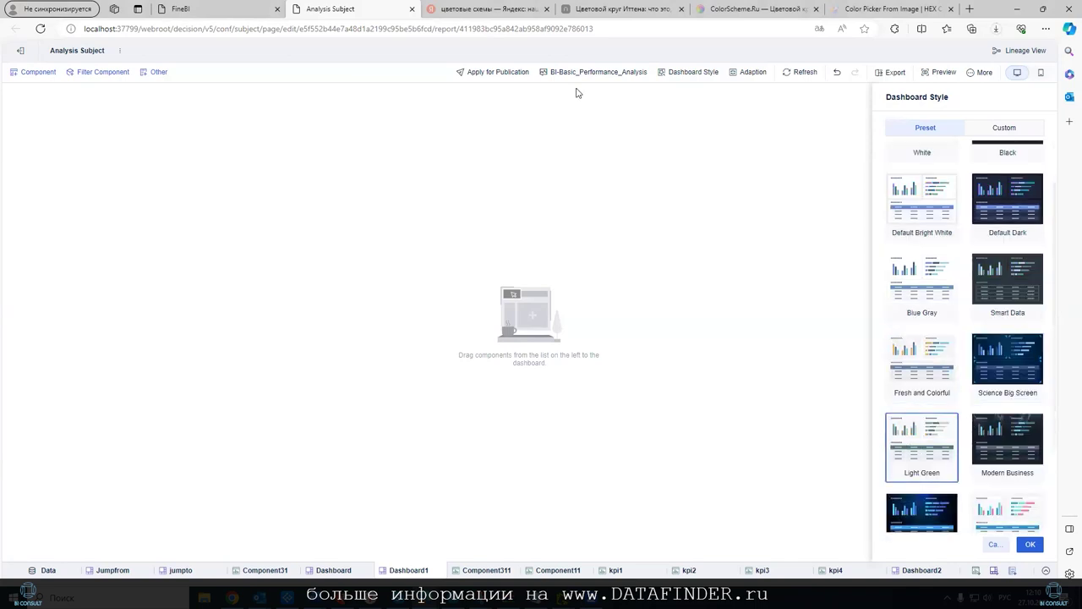
left_click(535, 9)
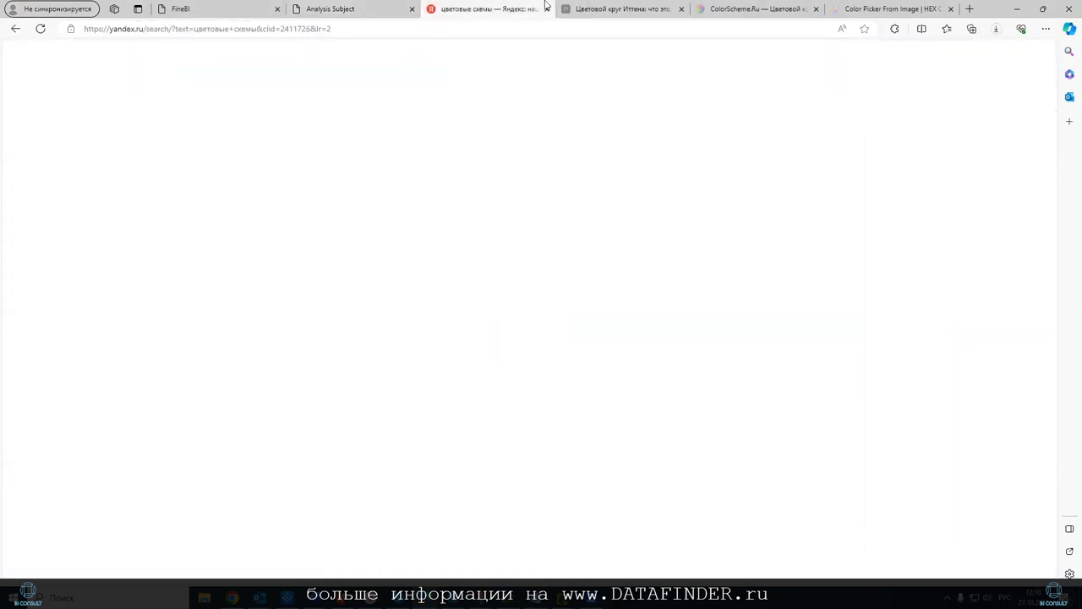
Review the Itten colour-wheel article and the ColorScheme.Ru palette, then return to FineBI.
left_click(571, 7)
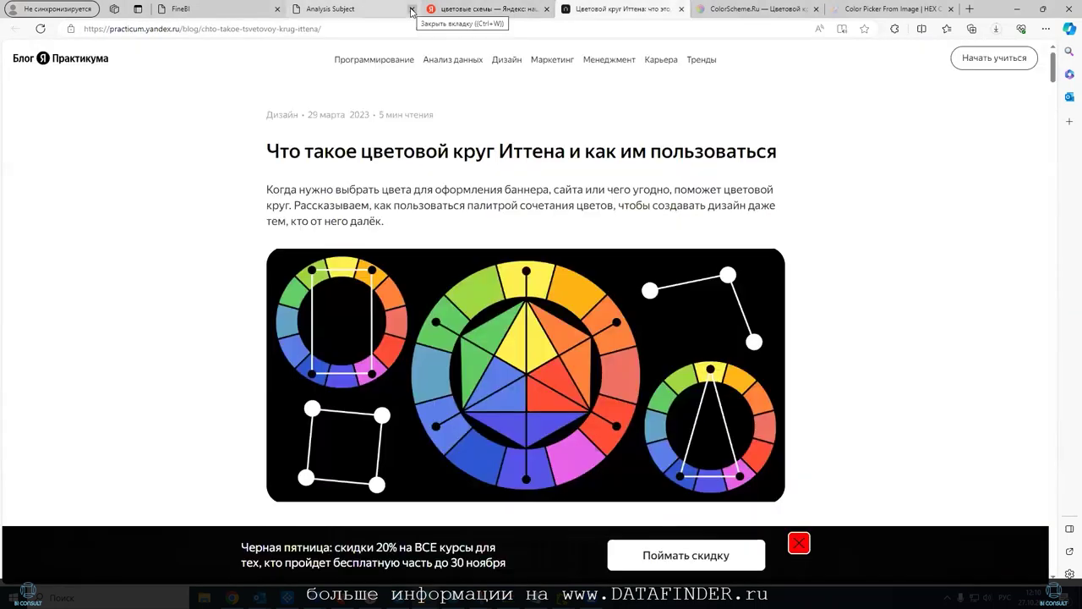
mouse_move(744, 9)
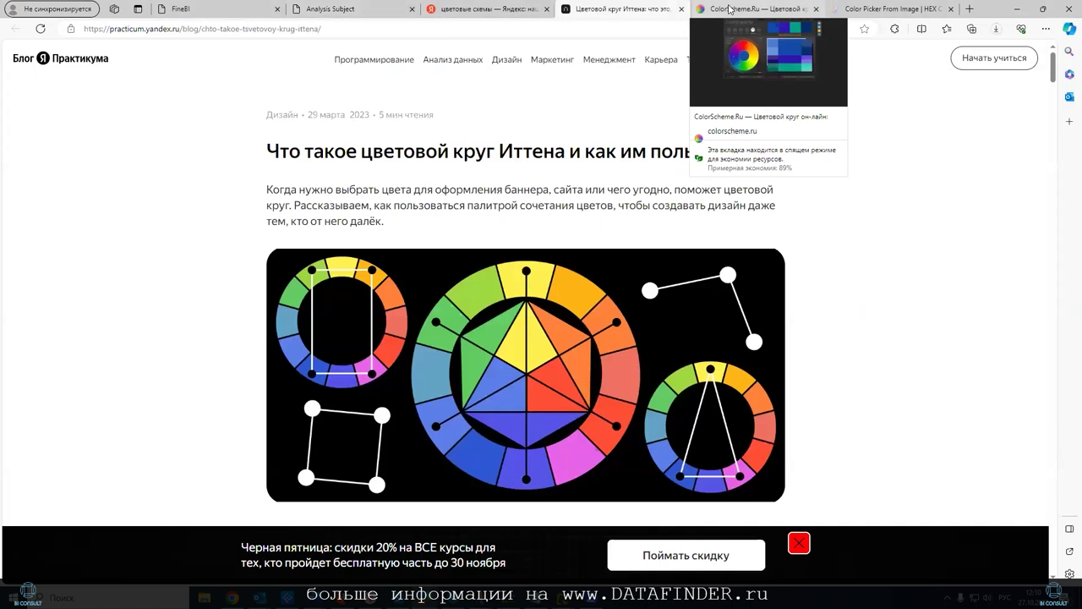
left_click(729, 10)
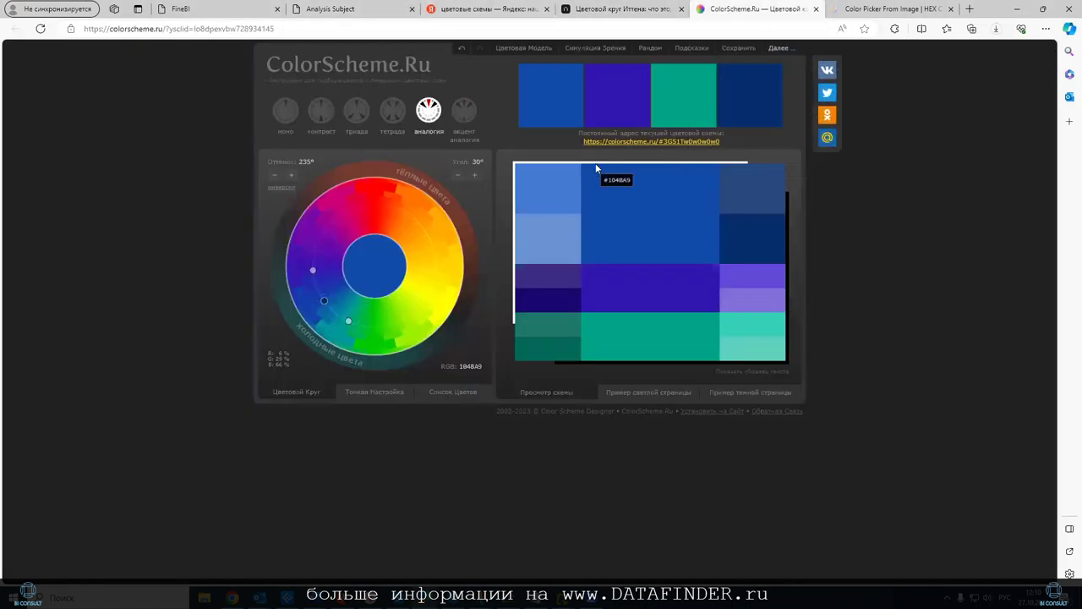
left_click(354, 8)
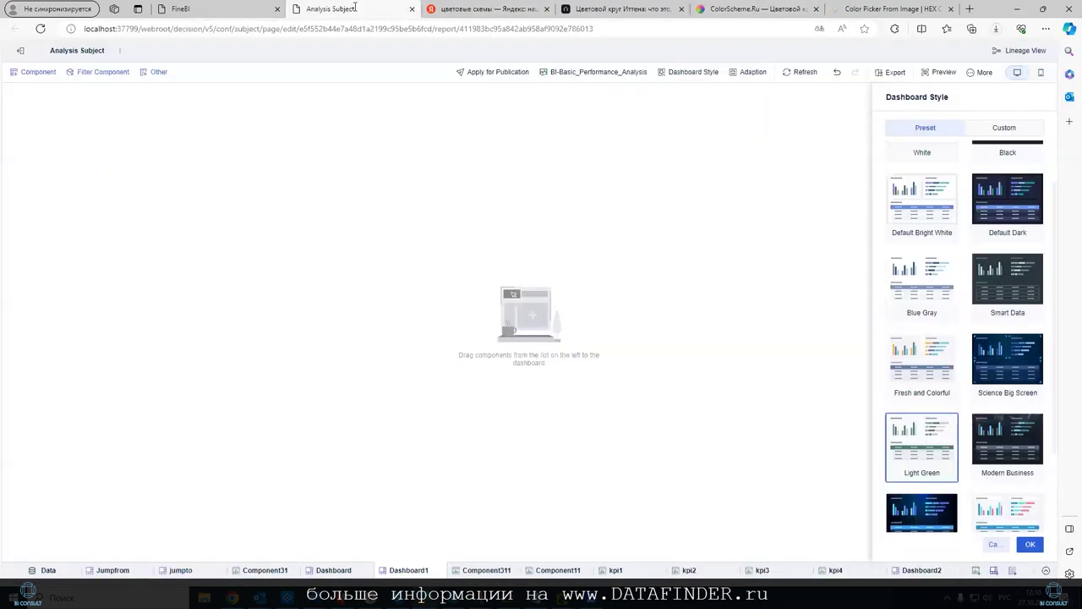
Under Custom chart settings, inspect the first chart colour's hex code.
left_click(1010, 129)
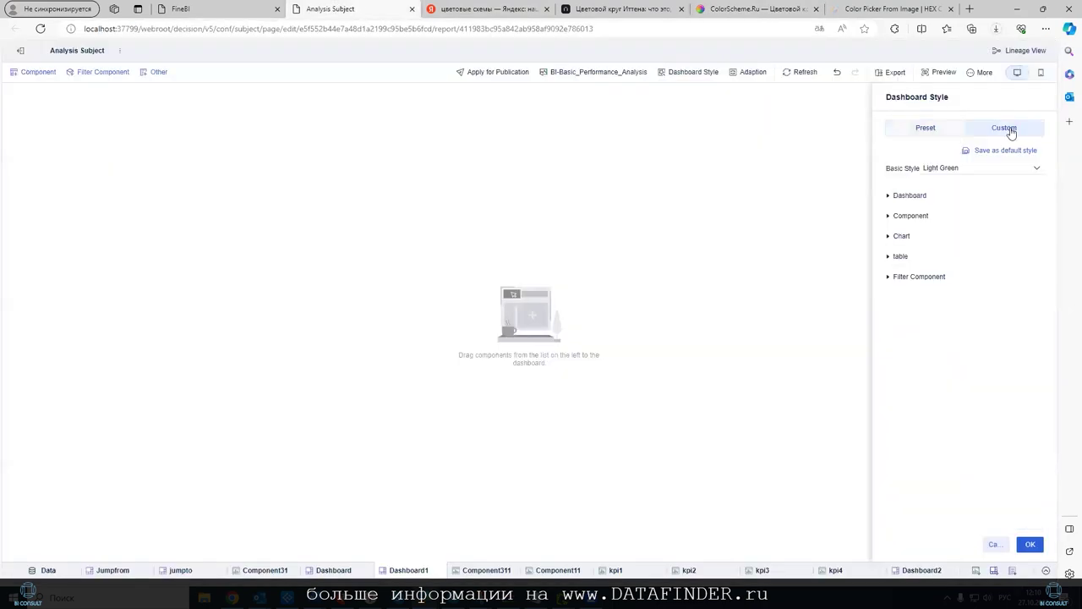
left_click(888, 237)
left_click(940, 280)
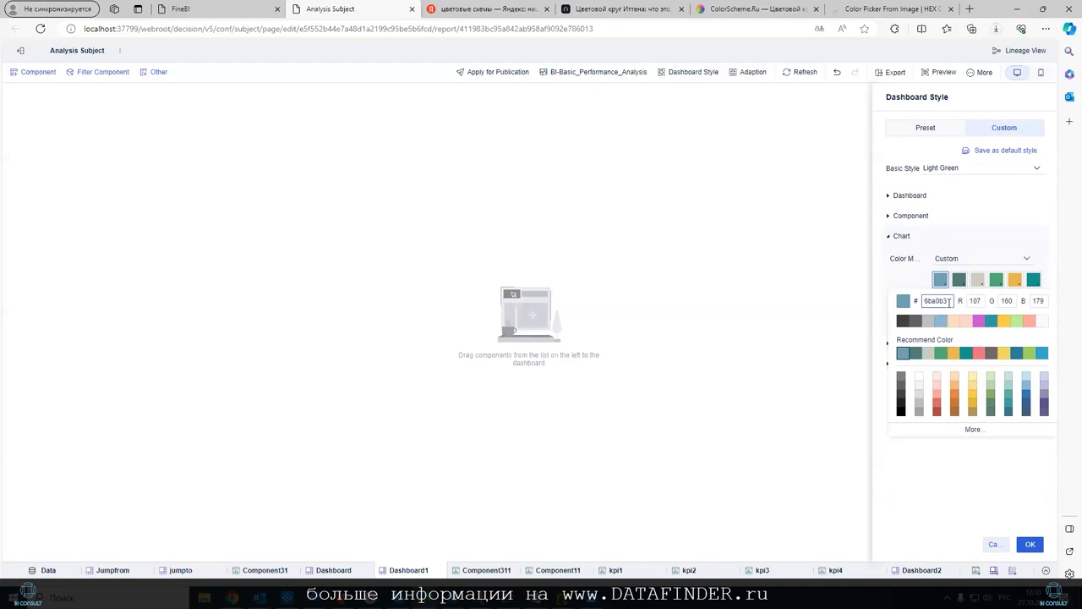
left_click_drag(949, 301, 921, 306)
Try the Sunset Glow, Literary and Glacier chart palettes, then apply Soft Color.
left_click(1021, 257)
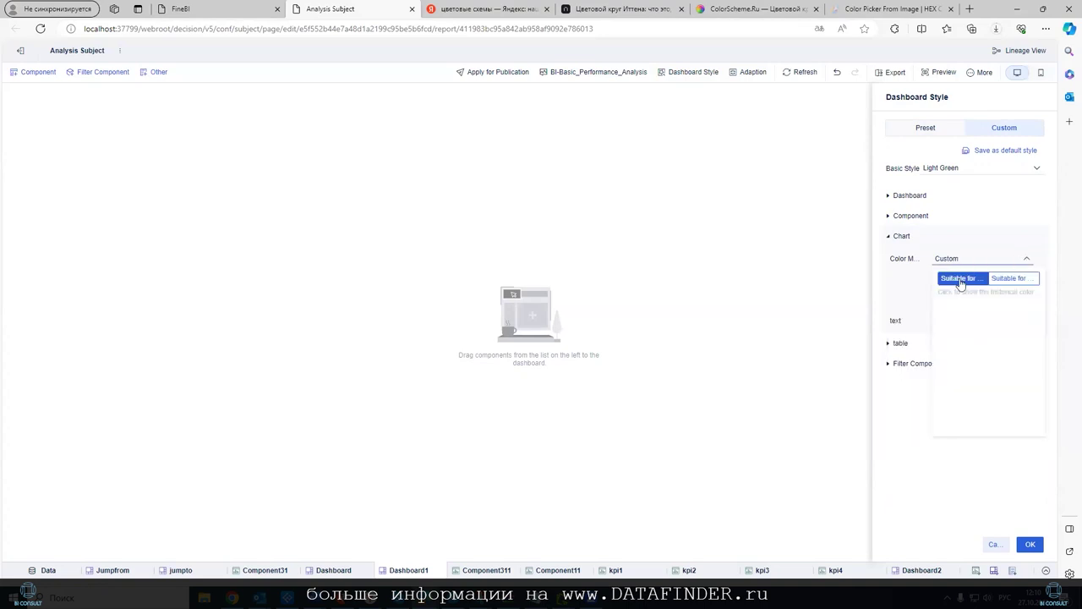
scroll(986, 345, "down", 3)
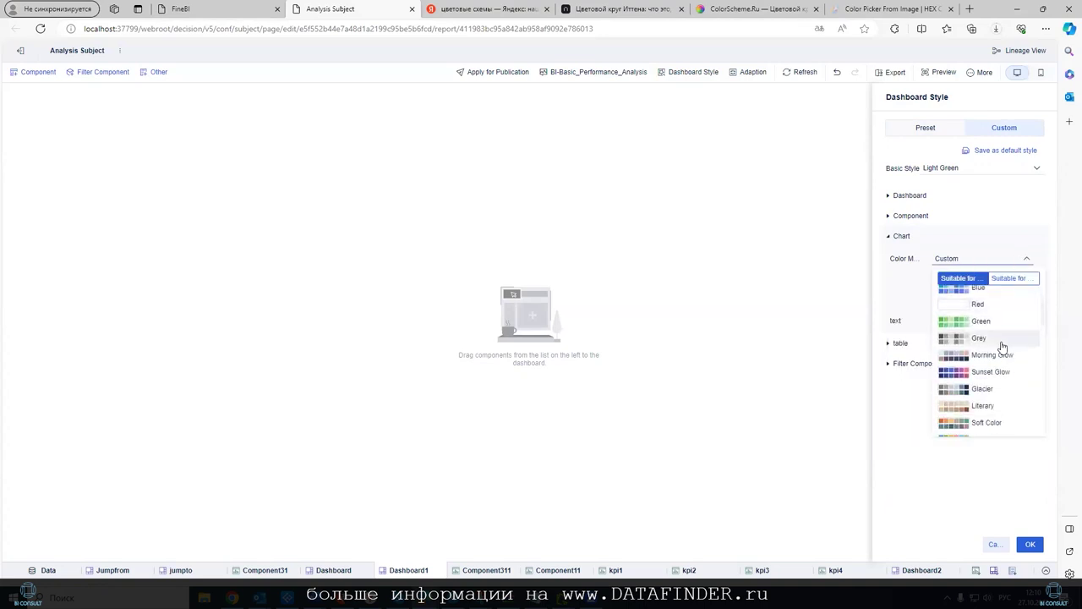
left_click(998, 372)
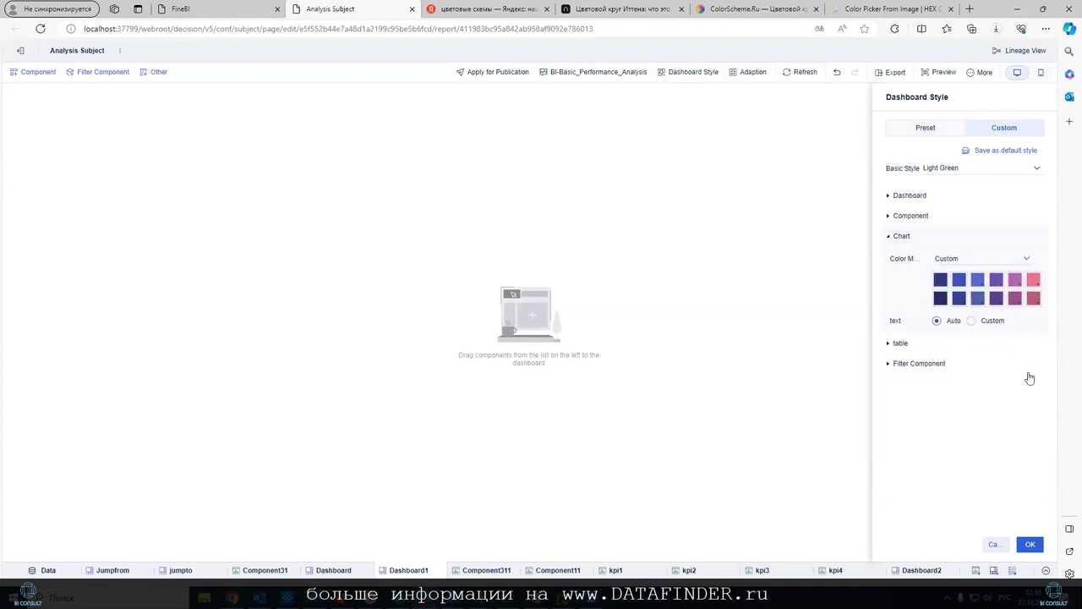
left_click(1025, 259)
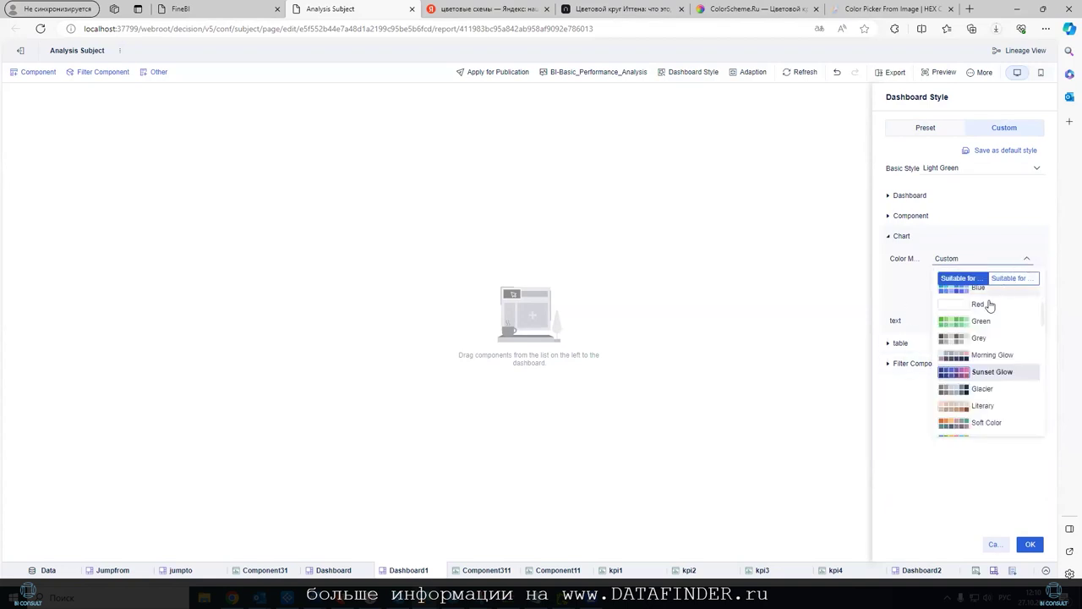
left_click(961, 408)
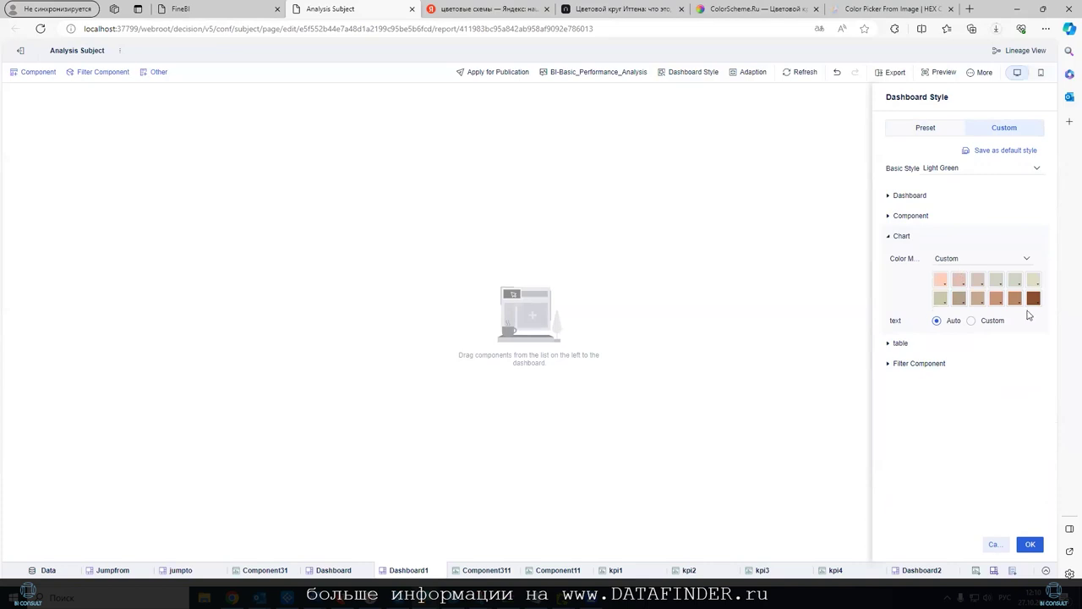
left_click(1025, 259)
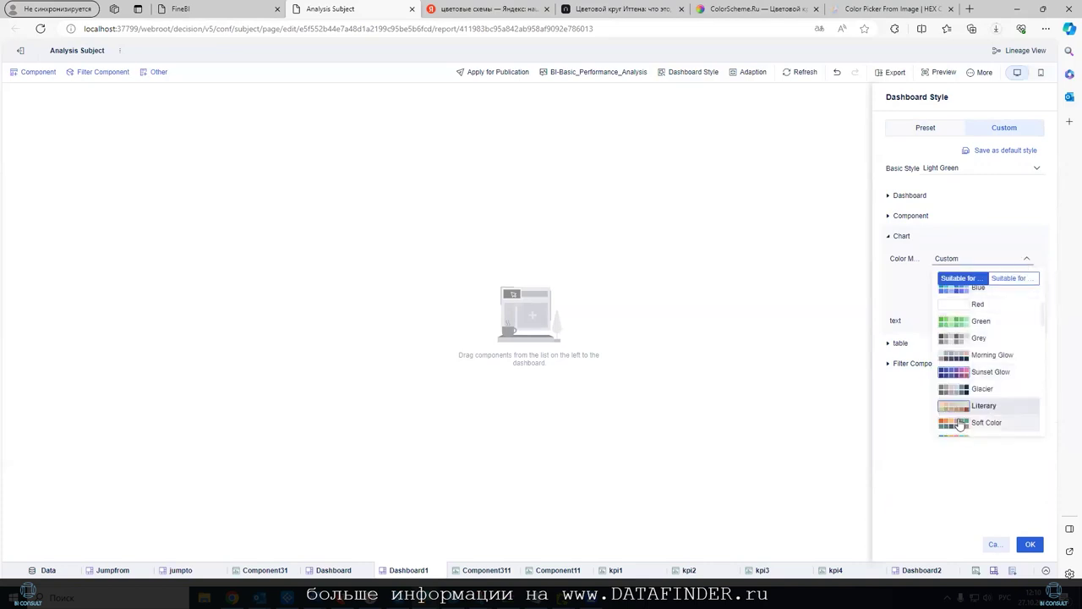
left_click(964, 389)
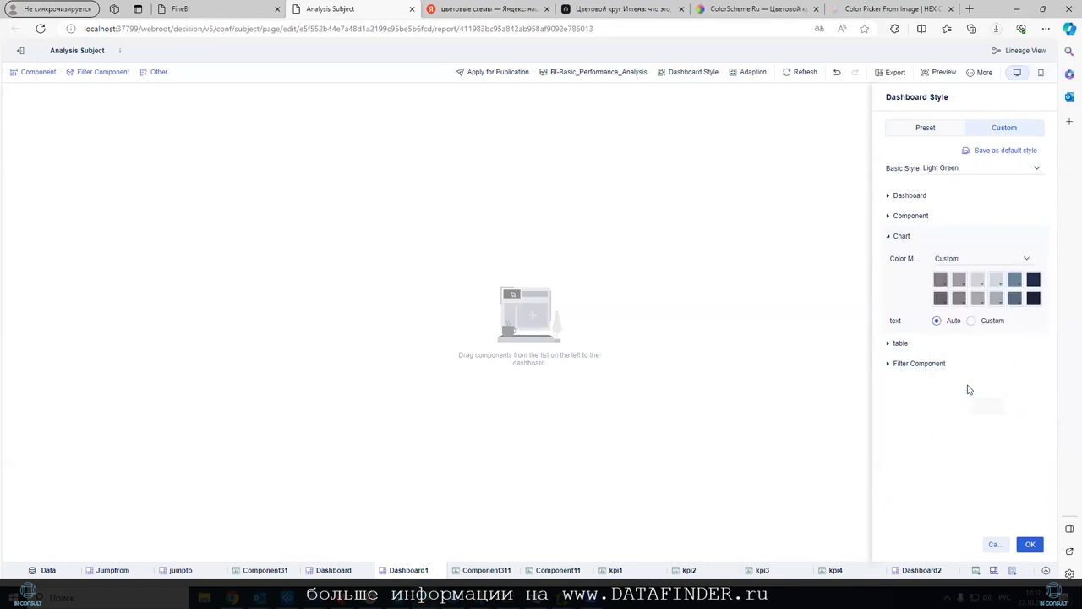
left_click(1026, 258)
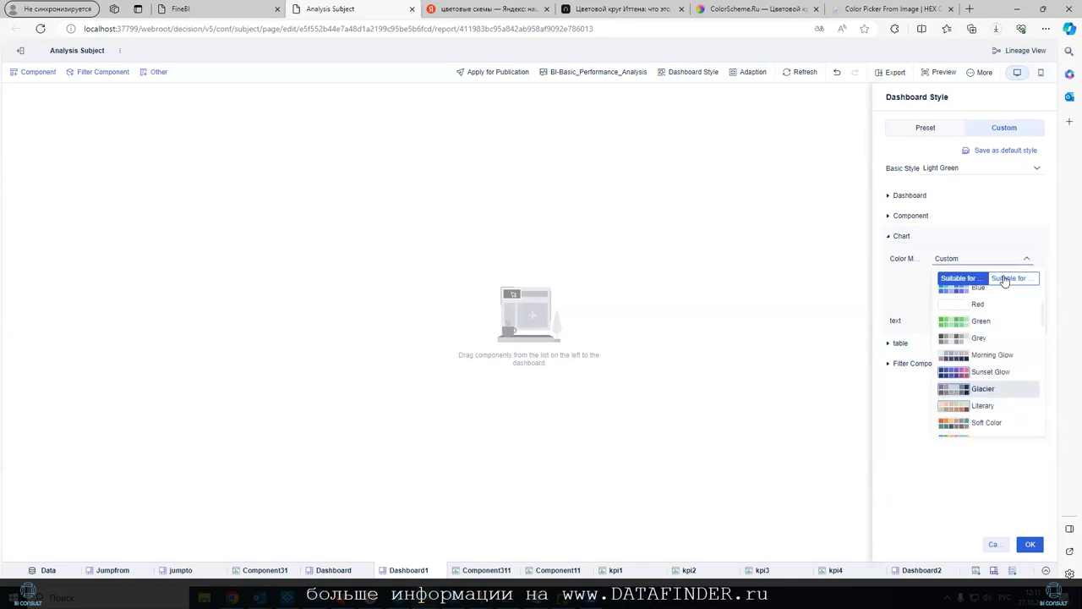
left_click(958, 426)
left_click(886, 196)
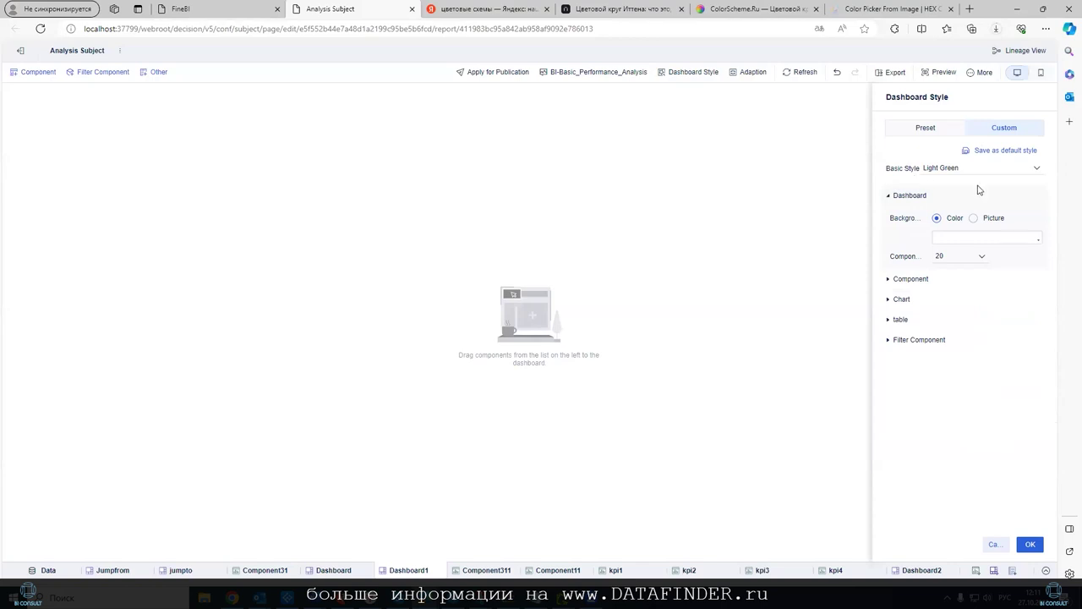
Switch the dashboard background to Picture, leaving component spacing at 20.
left_click(974, 218)
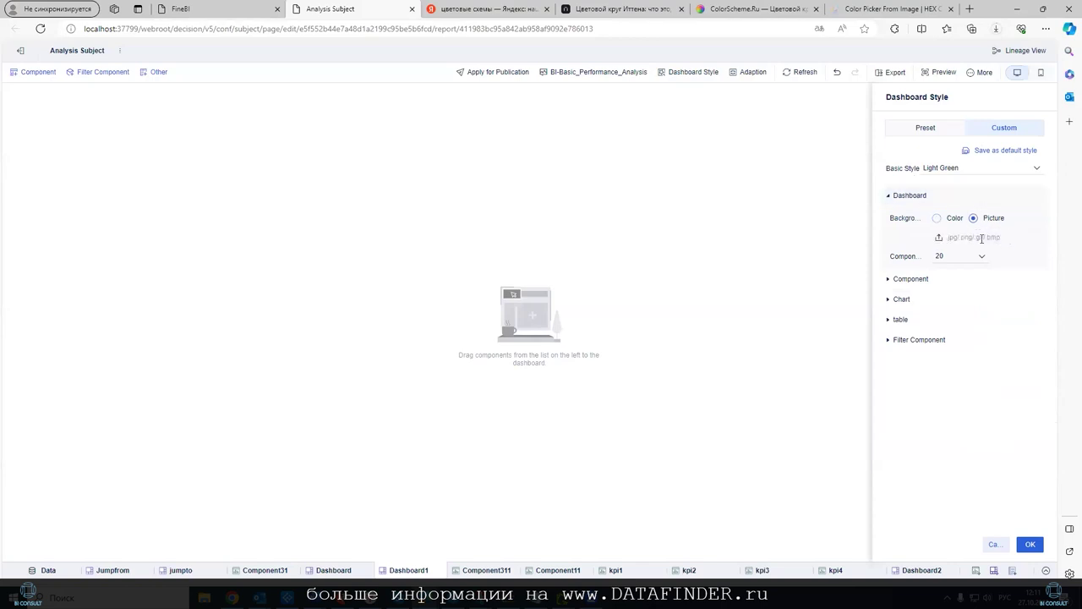
mouse_move(972, 236)
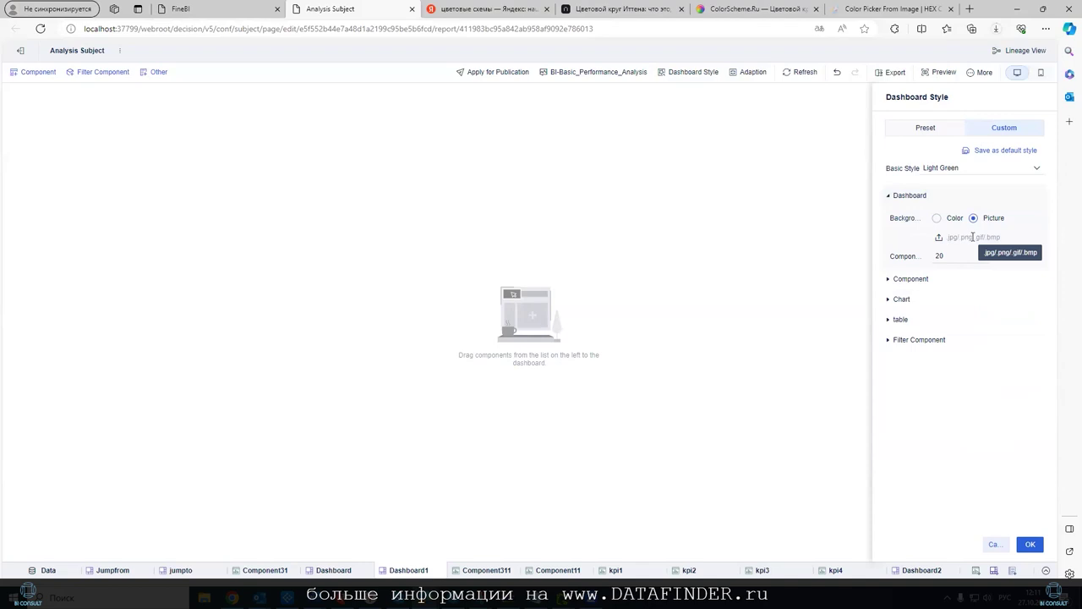
left_click(978, 258)
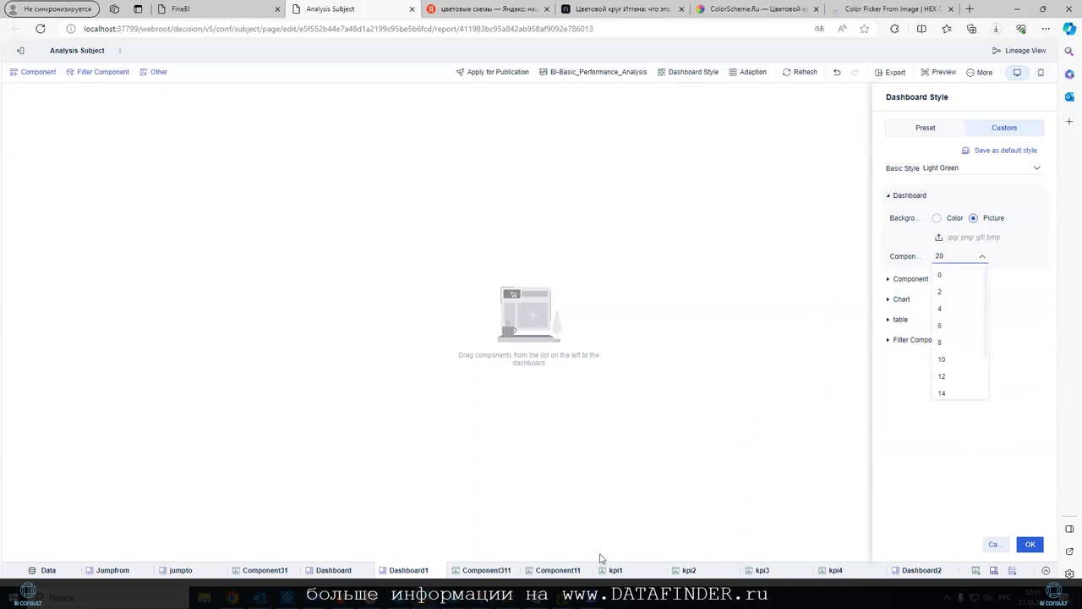
Discard the dashboard style changes, keeping spacing at 20.
left_click(29, 80)
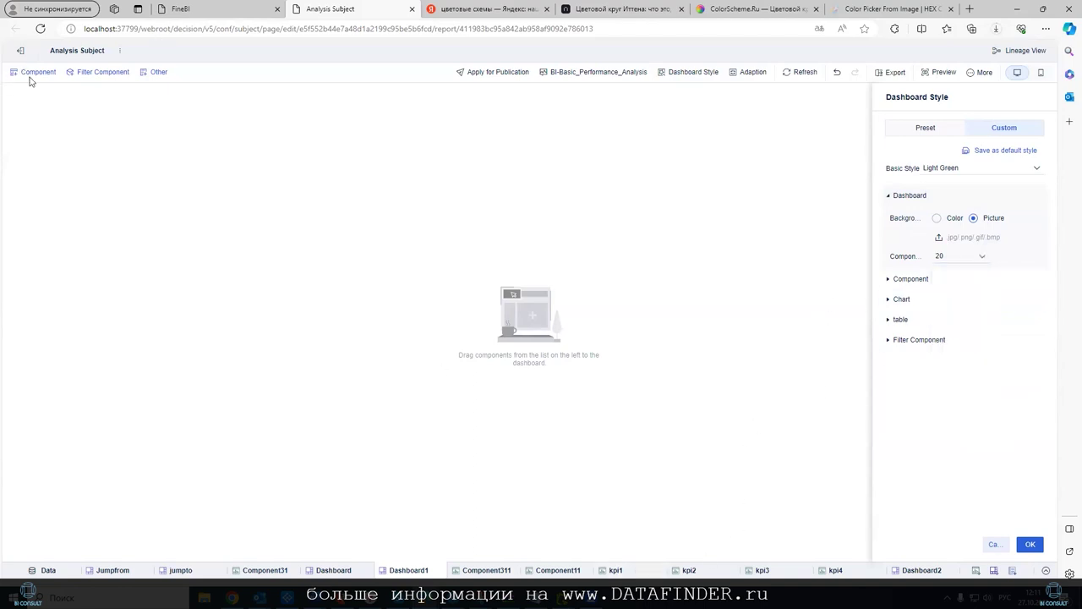
left_click(996, 547)
left_click(30, 72)
Place the kpi1 and kpi2 cards side by side and open the Adaption settings.
left_click_drag(41, 194, 190, 175)
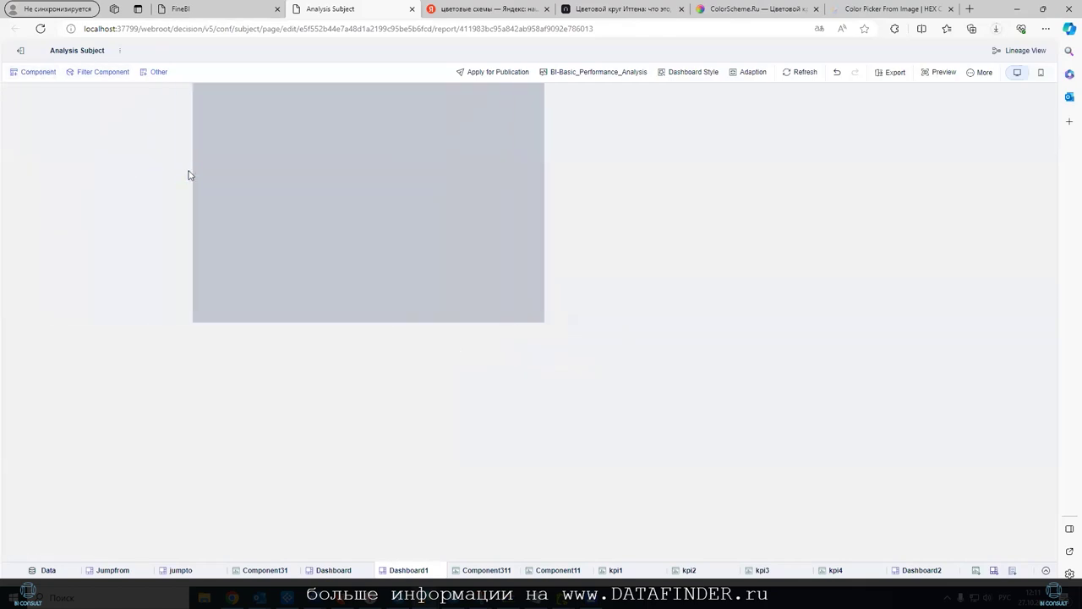
left_click_drag(42, 175, 599, 167)
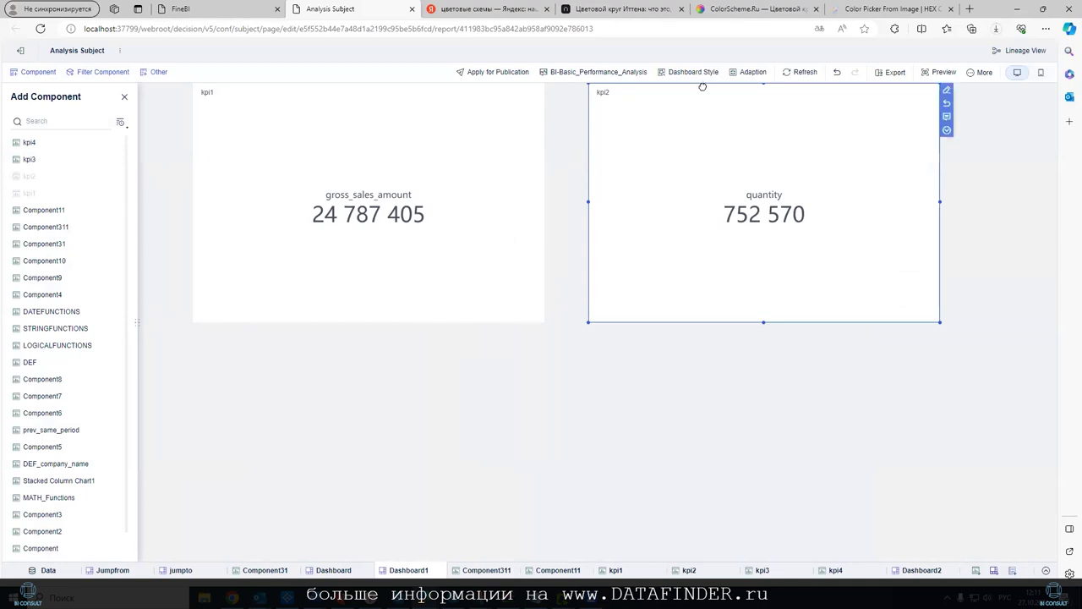
left_click_drag(703, 88, 662, 87)
left_click(532, 191)
left_click(669, 392)
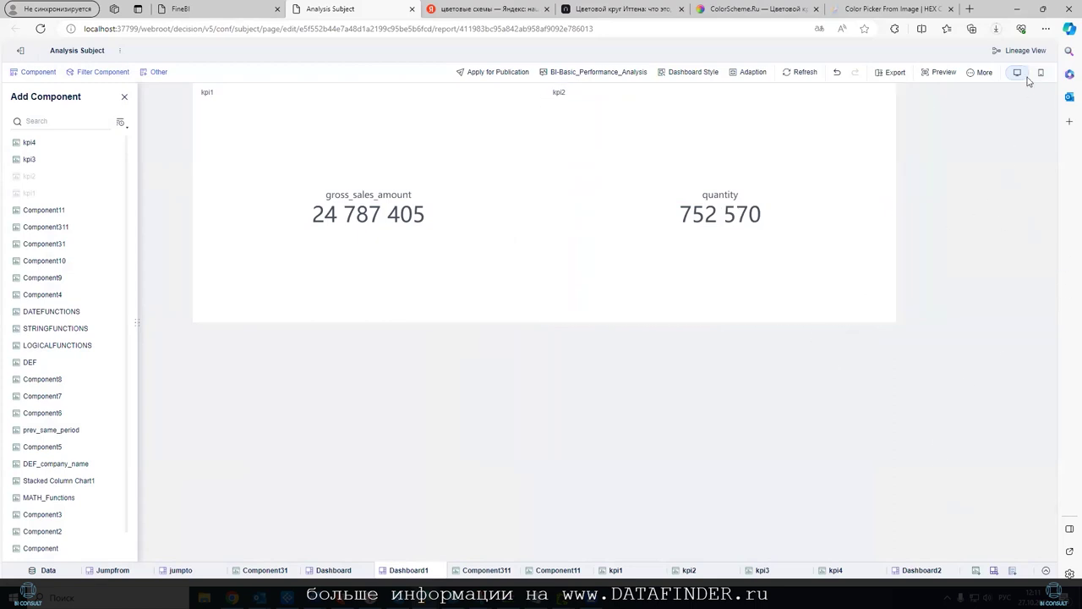
left_click(748, 71)
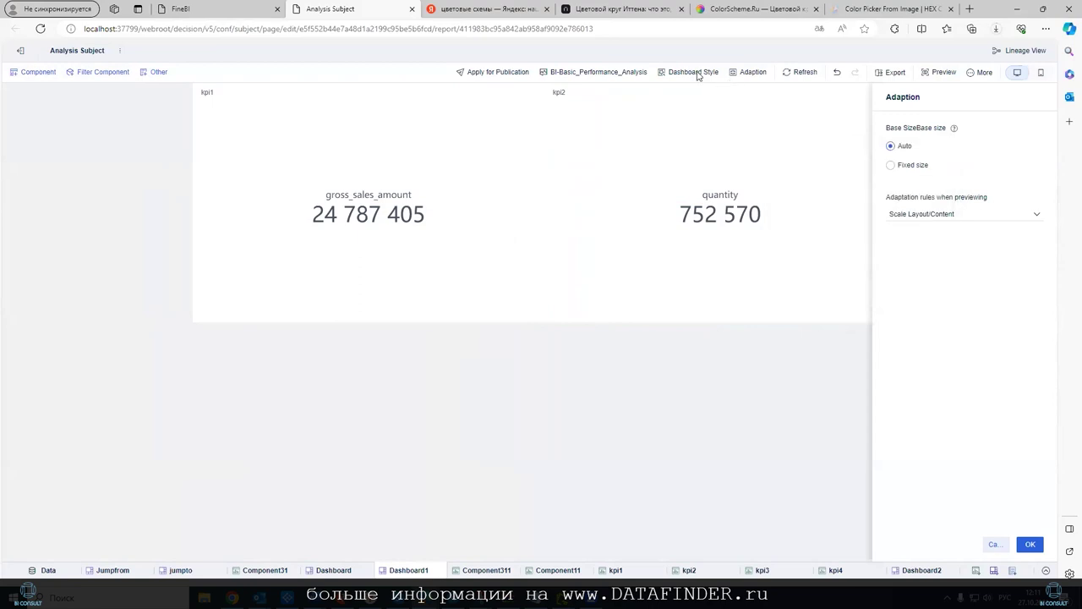
Set dashboard component spacing to 8 after trying 2 and 4.
left_click(993, 543)
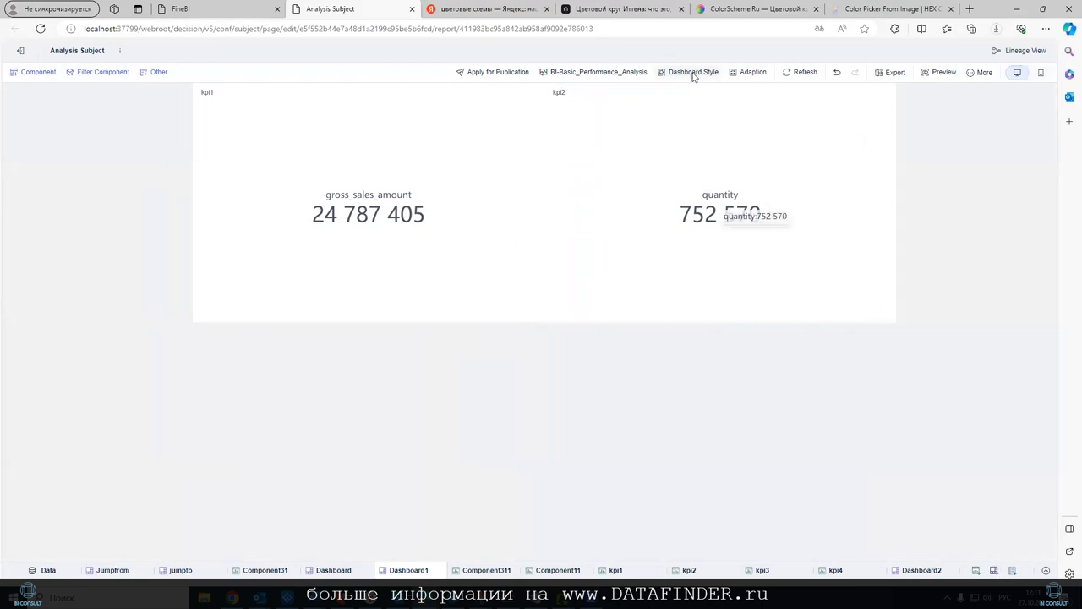
left_click(693, 72)
left_click(901, 200)
mouse_move(963, 261)
left_click(962, 256)
left_click(949, 295)
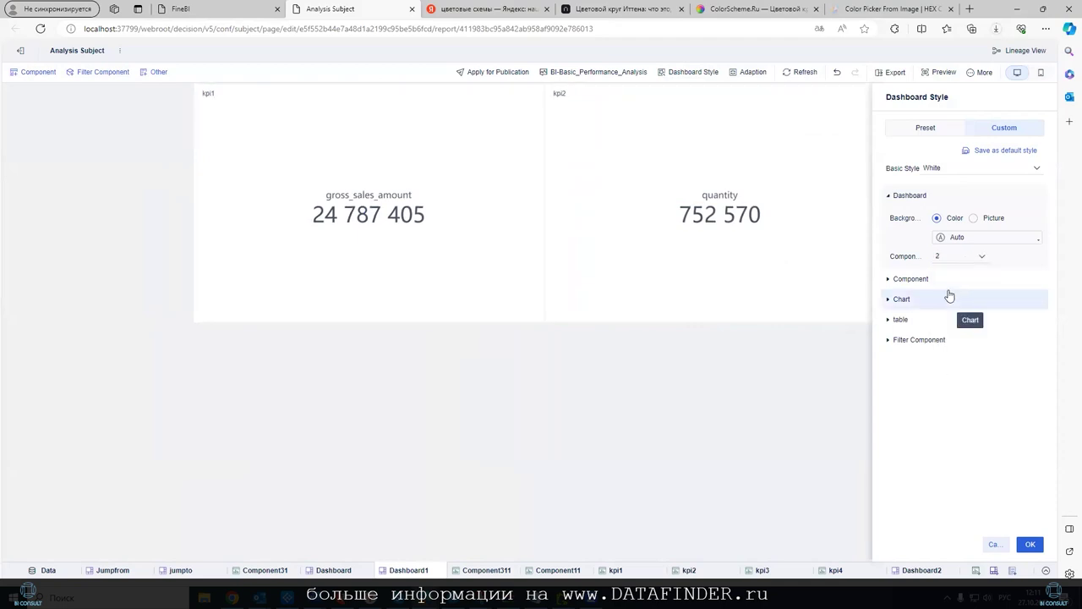
left_click(964, 258)
left_click(959, 304)
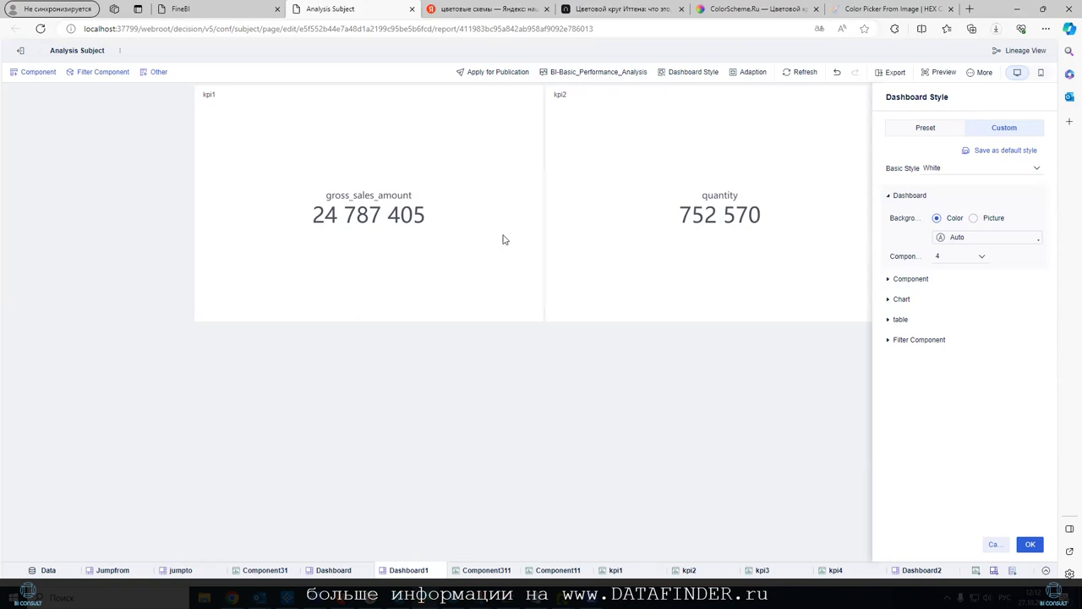
left_click(973, 258)
left_click(943, 342)
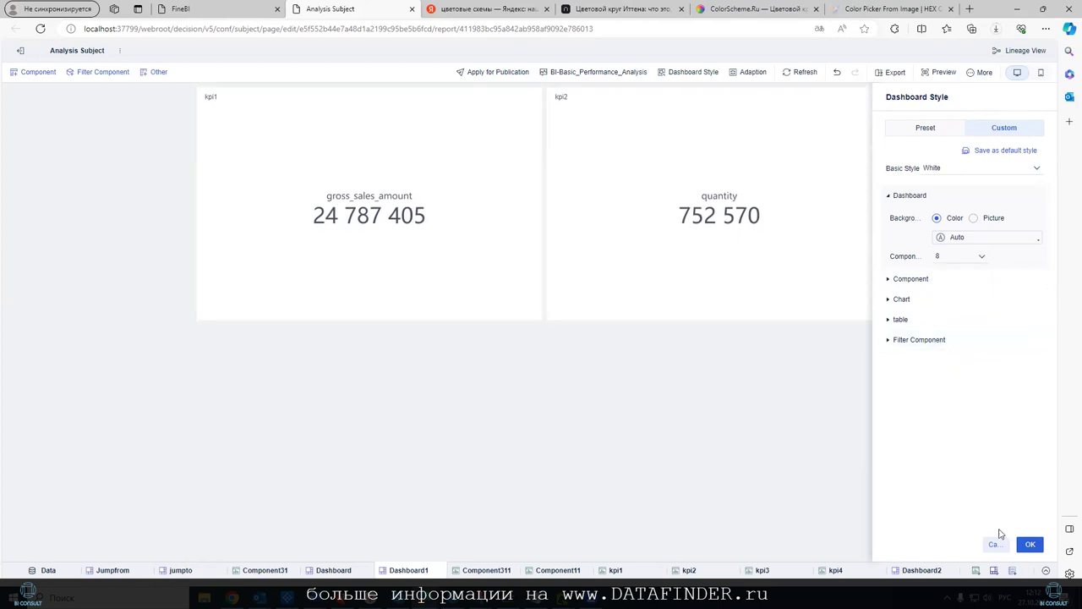
left_click(997, 539)
Drag kpi2 back into place right of kpi1, leaving a visible gap between the cards.
left_click(693, 91)
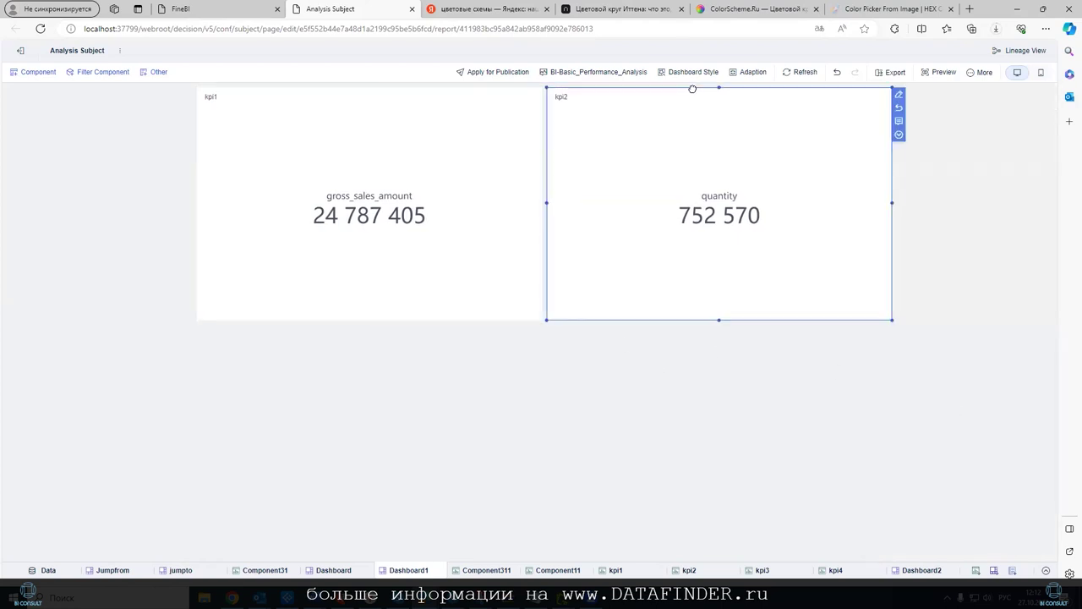
mouse_move(697, 87)
left_mouse_down()
mouse_move(699, 102)
mouse_move(693, 90)
left_mouse_up()
left_click(900, 136)
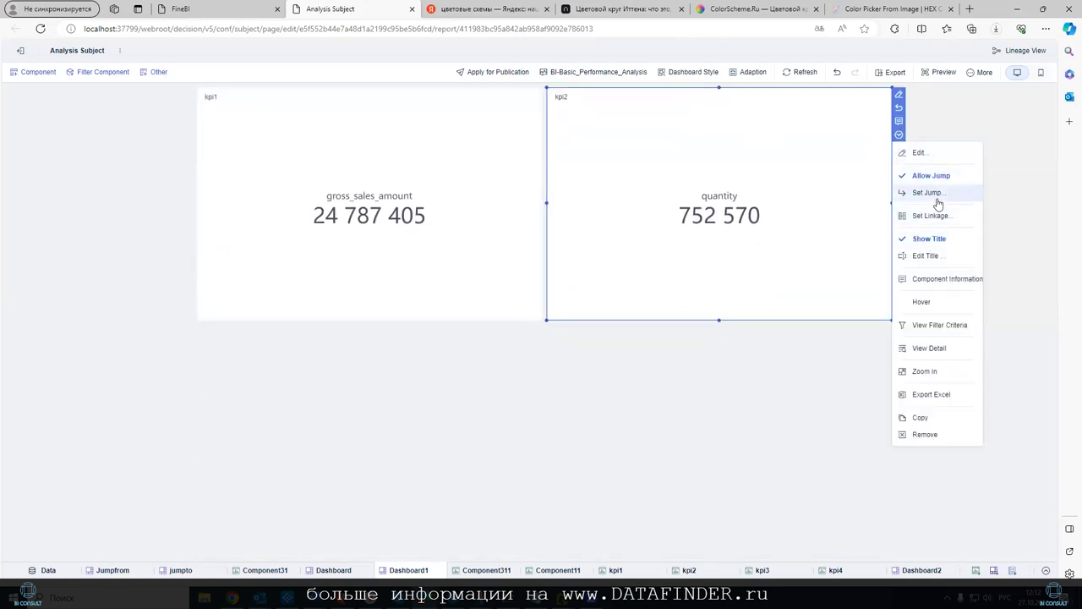
left_click(958, 256)
left_click_drag(816, 89, 756, 93)
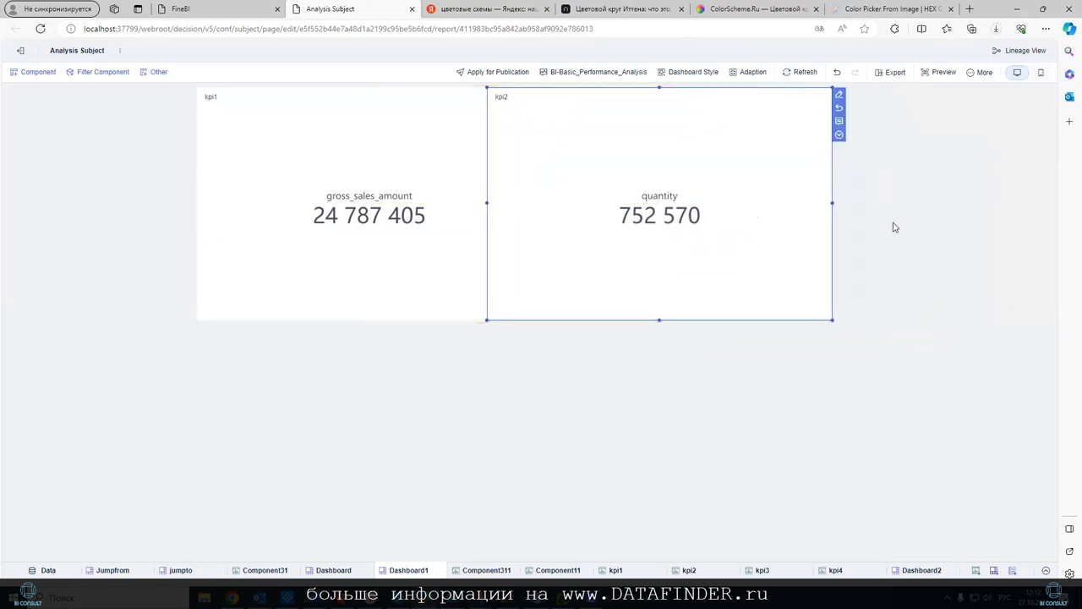
left_click(877, 344)
left_click(725, 128)
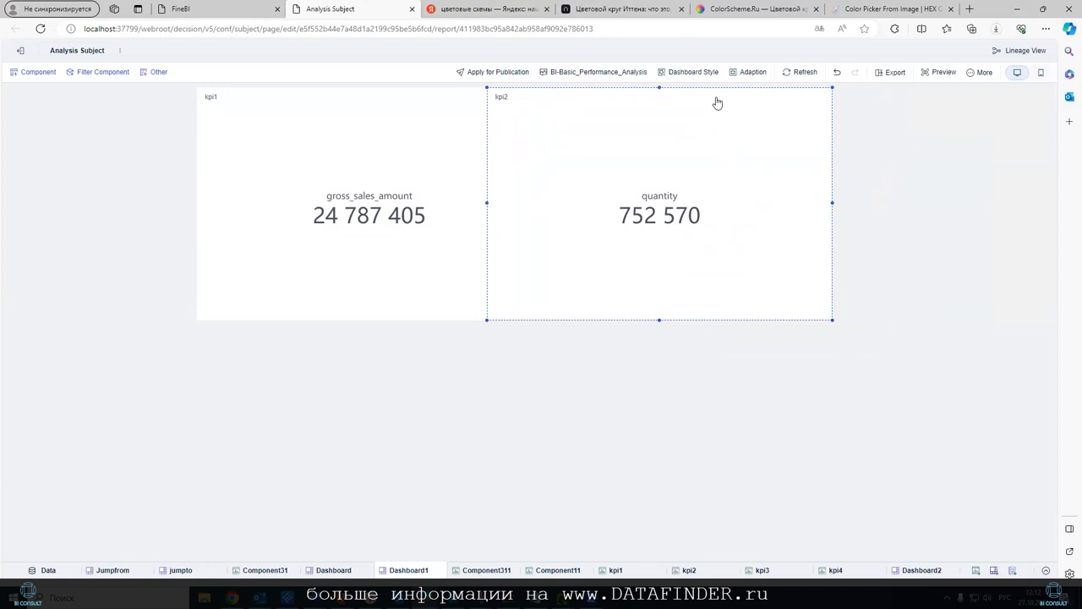
left_click_drag(720, 92, 775, 89)
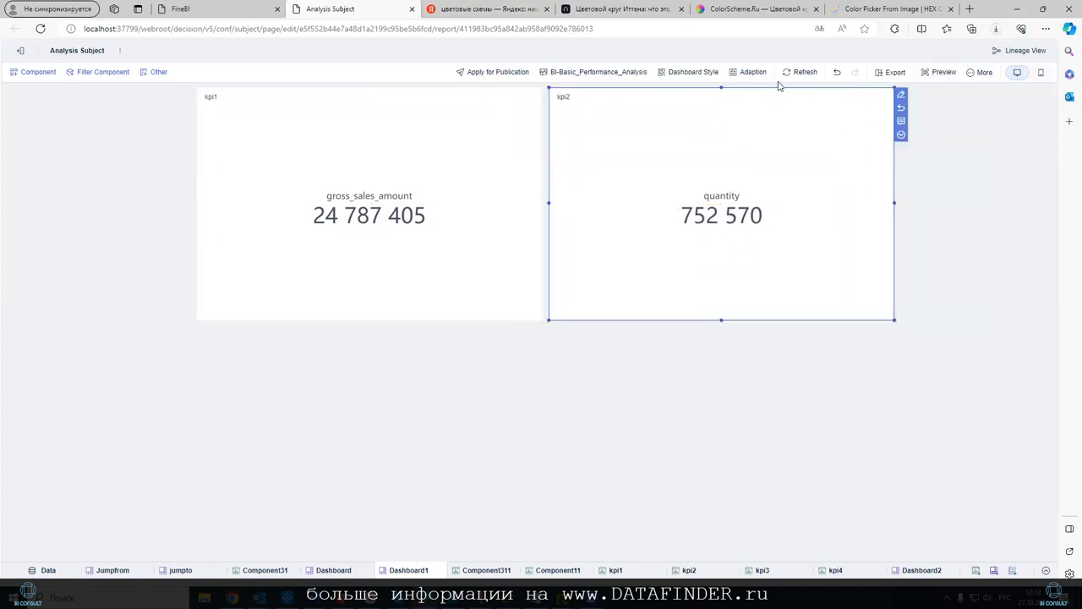
left_click(689, 72)
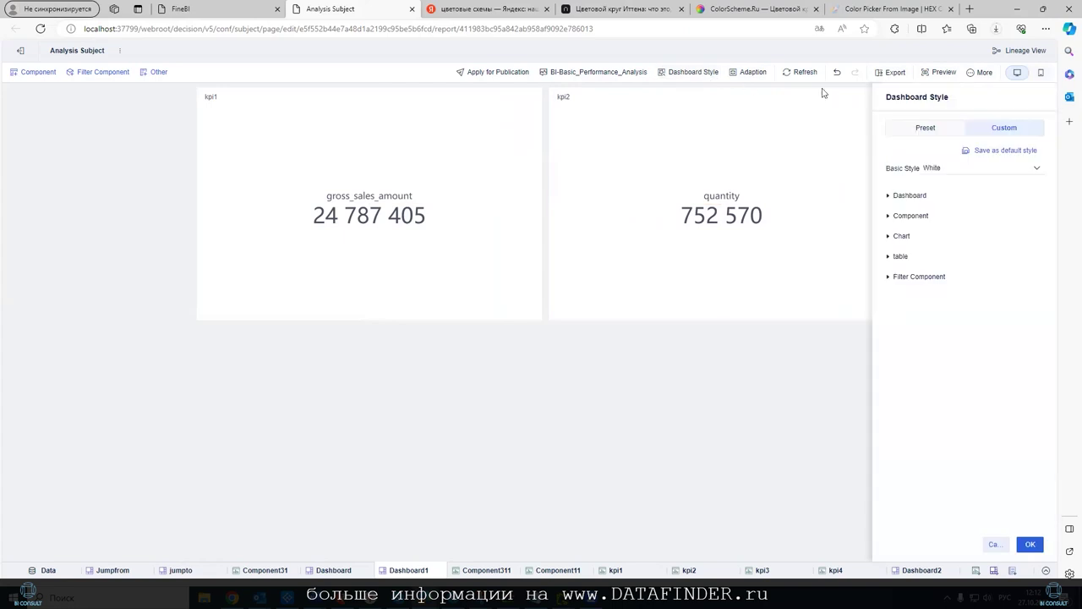
Try the Science and Business title decorations for components, settling on Fresh Title Decoration.
left_click(911, 197)
left_click(911, 278)
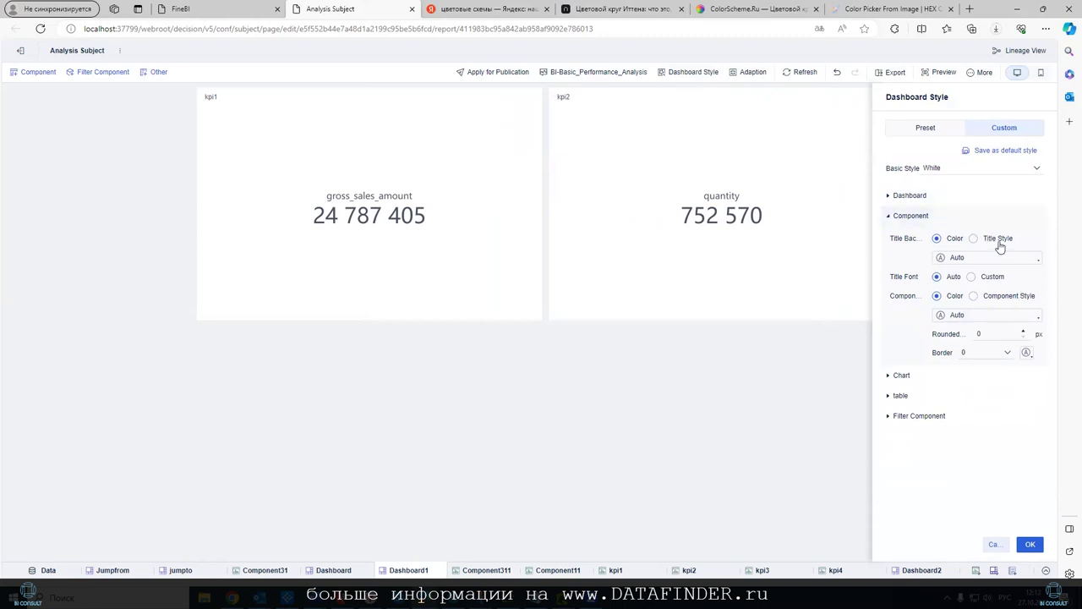
left_click(997, 238)
left_click(1011, 260)
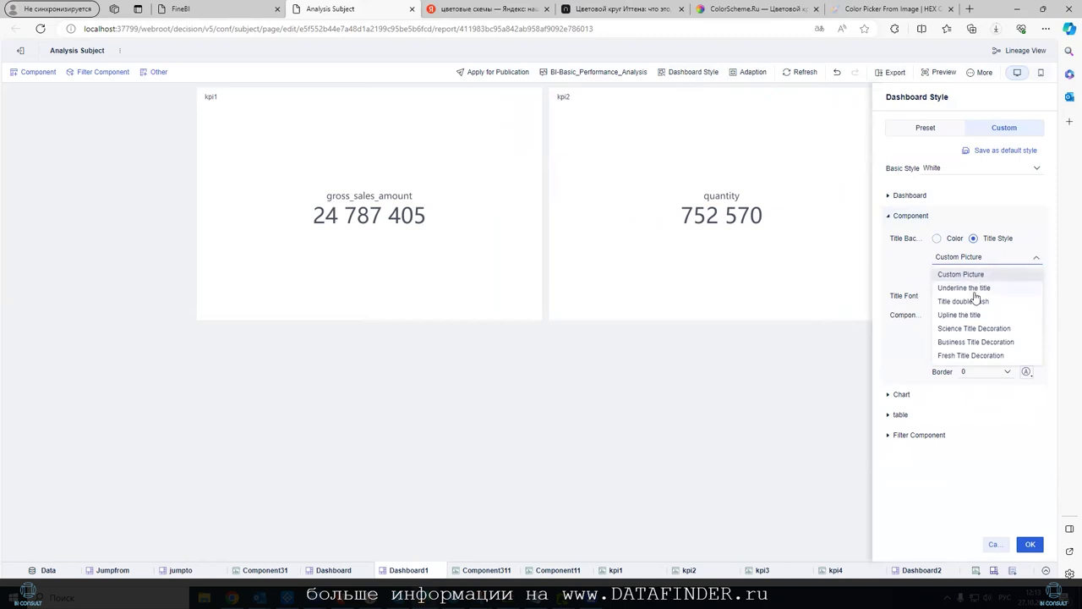
left_click(974, 291)
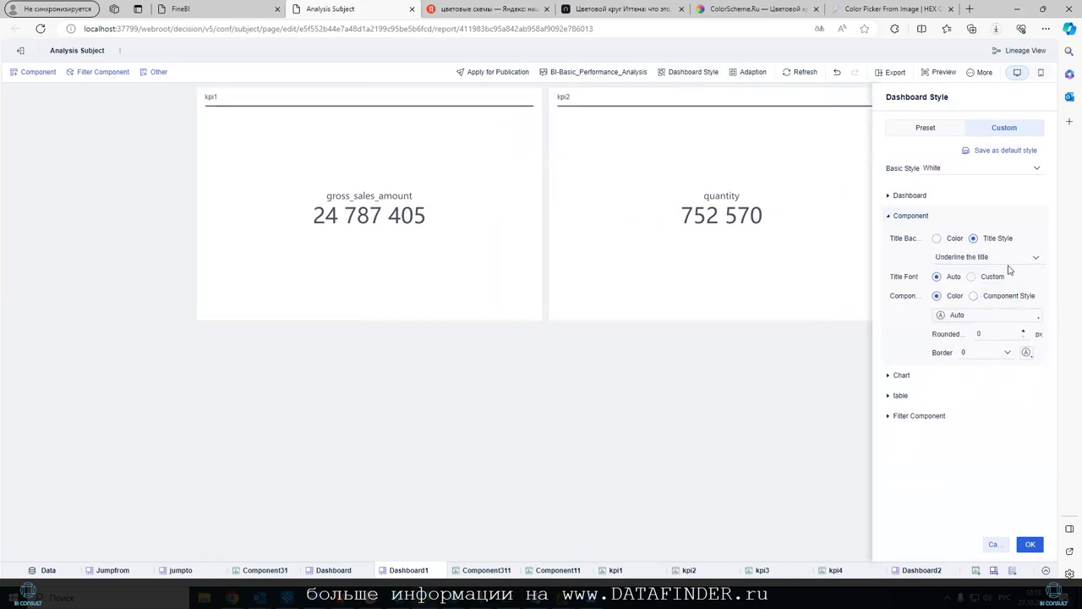
left_click(1006, 258)
left_click(981, 330)
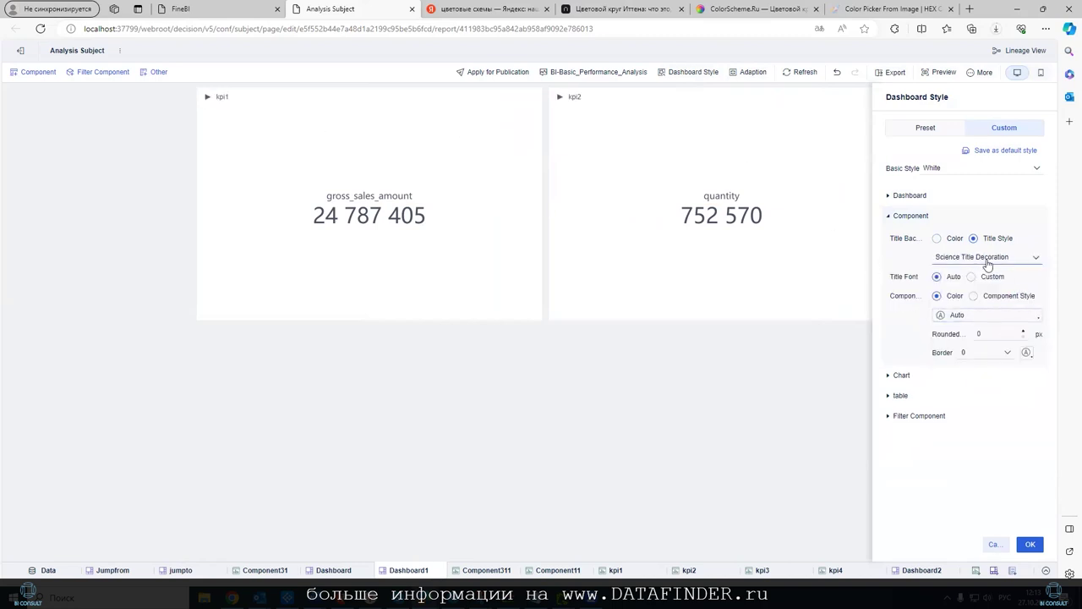
left_click(1003, 258)
left_click(984, 329)
left_click(1009, 260)
left_click(964, 342)
left_click(1029, 257)
left_click(969, 356)
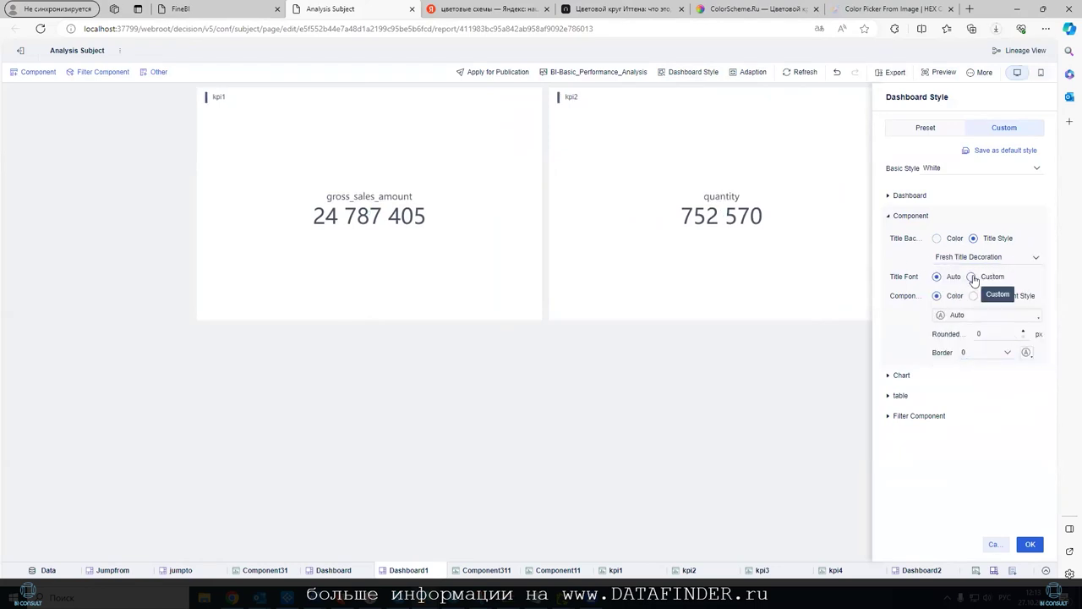
Switch the component title font to Custom and try right, left and centre alignment.
left_click(972, 279)
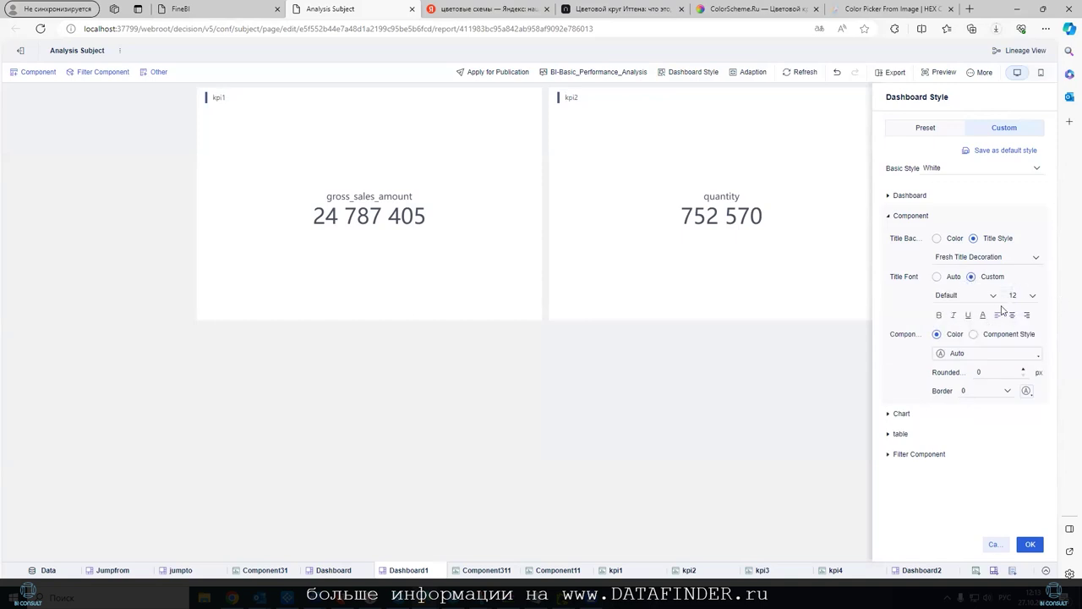
left_click(1027, 315)
left_click(998, 314)
left_click(1013, 316)
left_click(999, 314)
Keep card backgrounds a plain colour, round corners to 6 px and add a 2 px border.
left_click(981, 336)
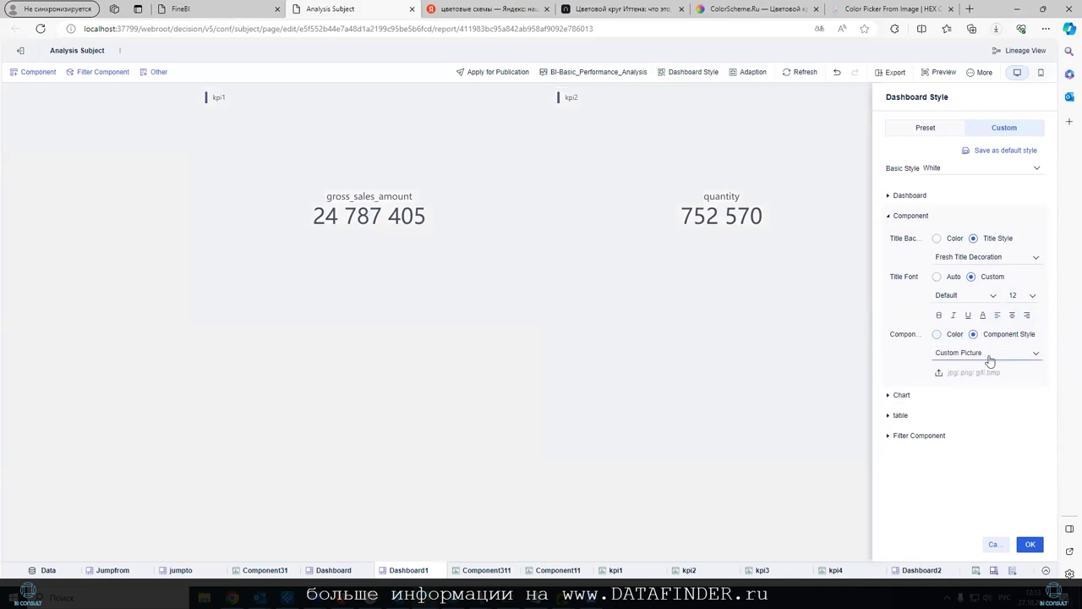
left_click(936, 334)
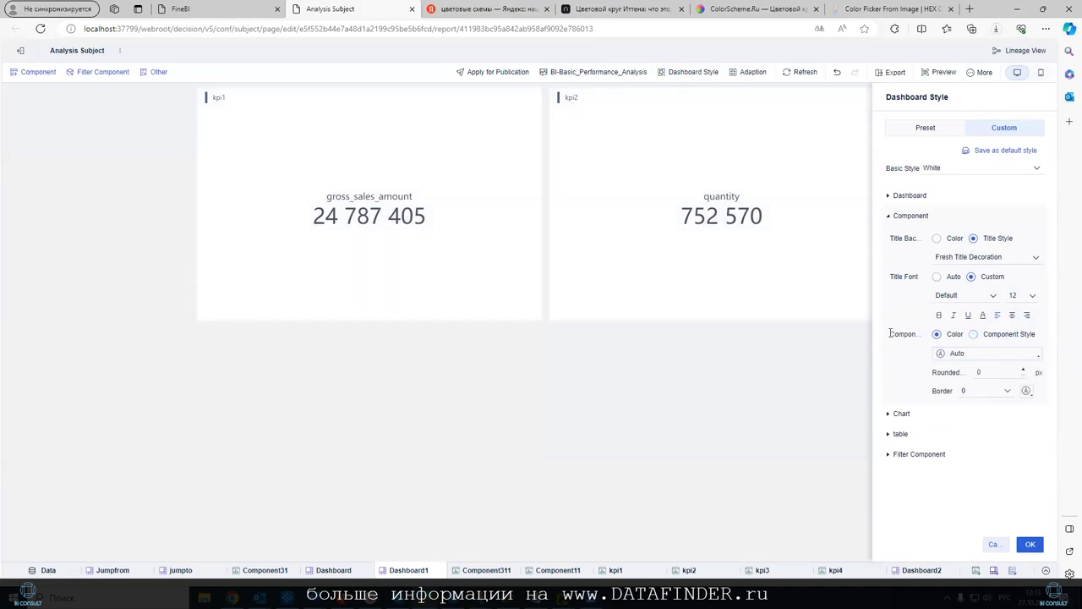
left_click(1024, 370)
left_click(1023, 369)
left_click(1002, 390)
left_click(981, 437)
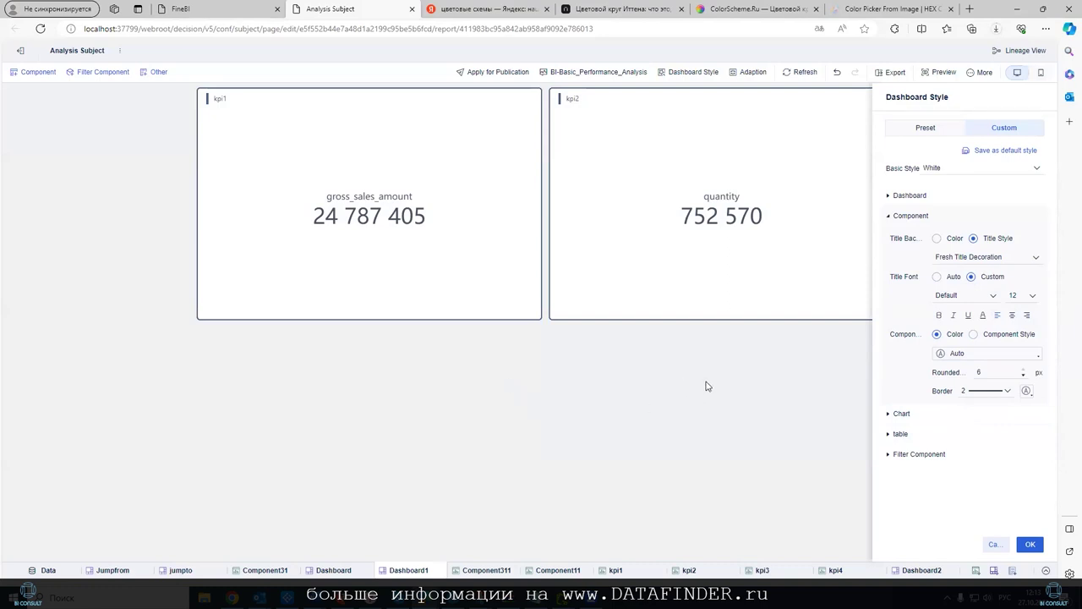
left_click(900, 413)
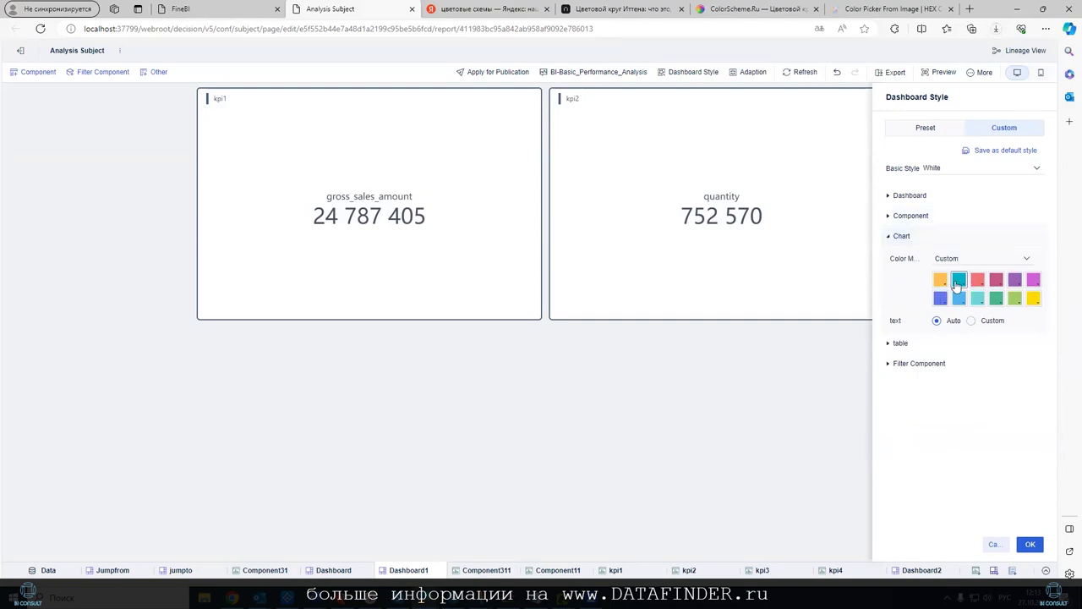
Set the chart text font to Custom.
left_click(987, 322)
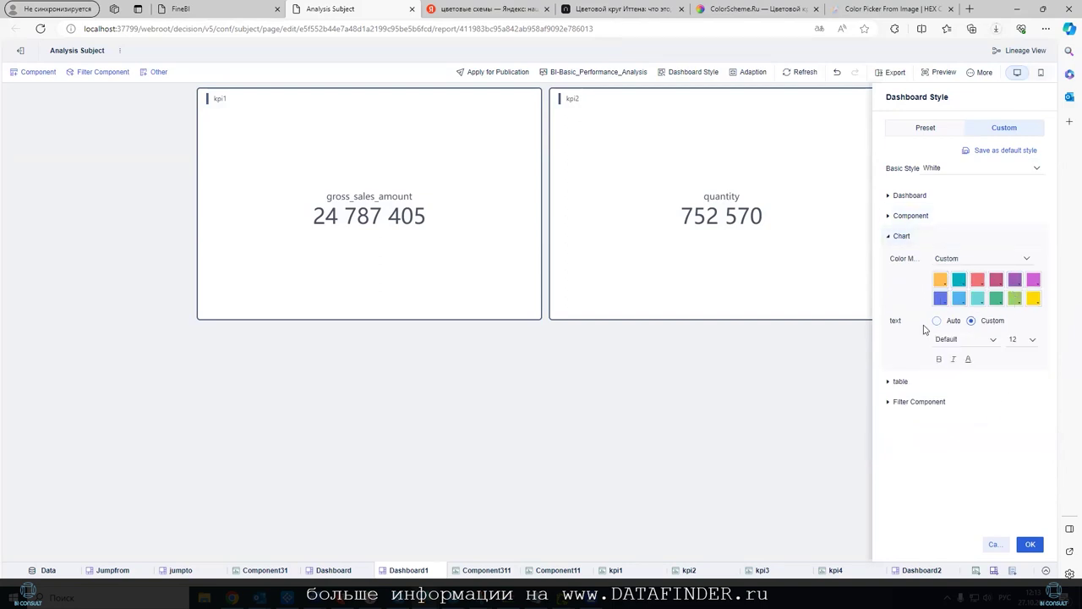
left_click(968, 360)
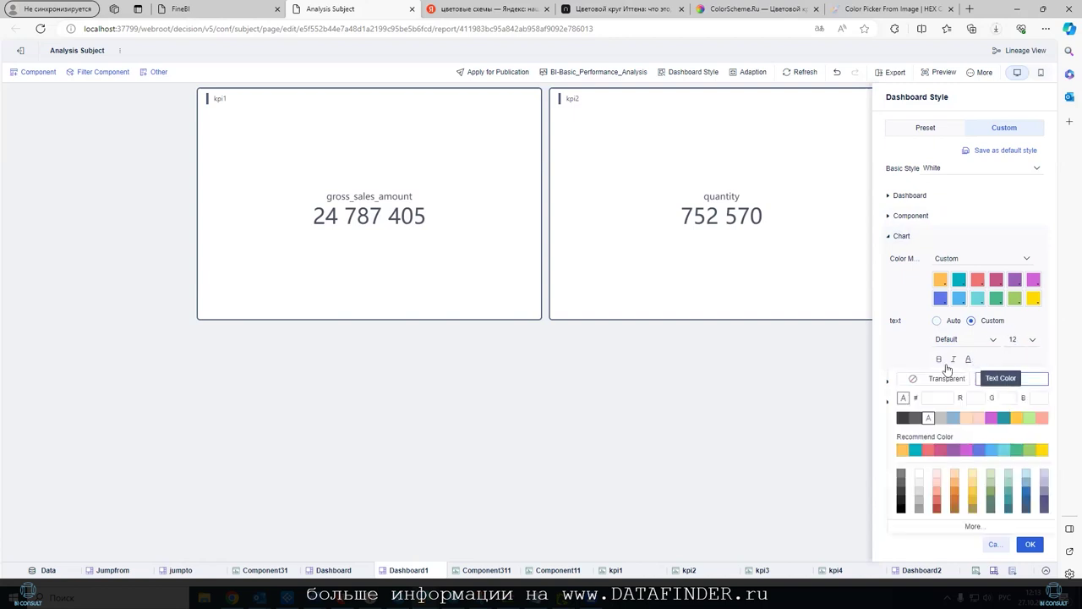
left_click(901, 493)
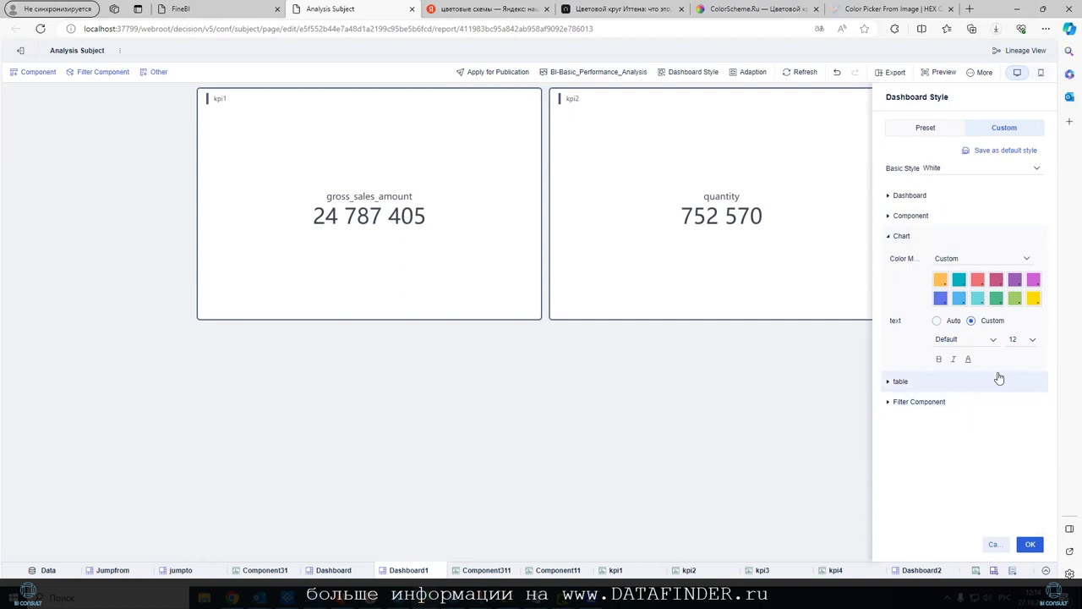
Switch tables to the third style (Style3) and expand the Filter Component settings.
left_click(890, 382)
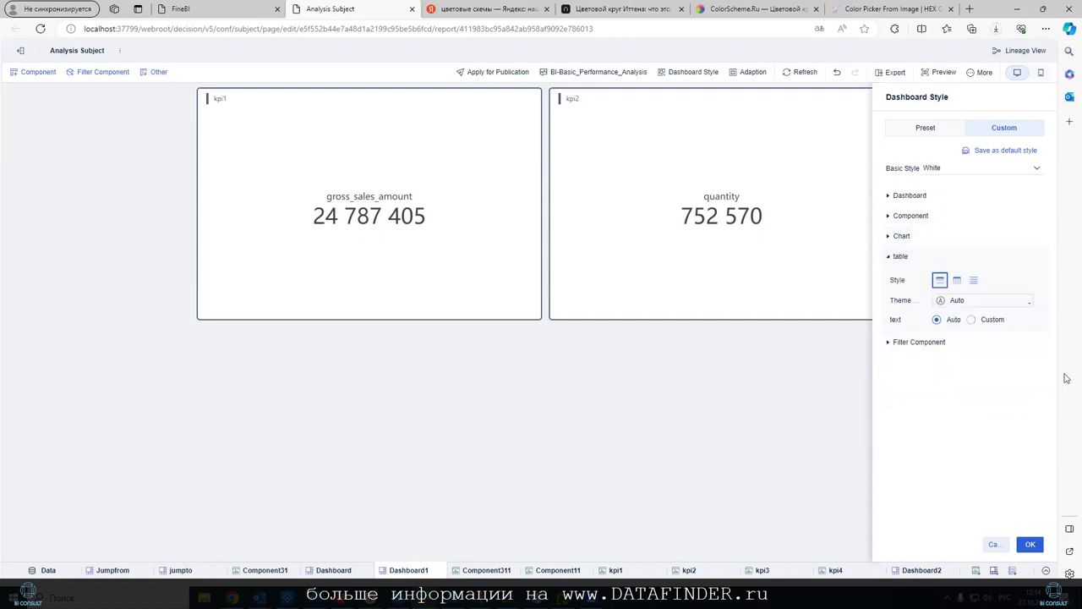
left_click(957, 281)
left_click(974, 281)
left_click(940, 281)
left_click(956, 282)
left_click(973, 282)
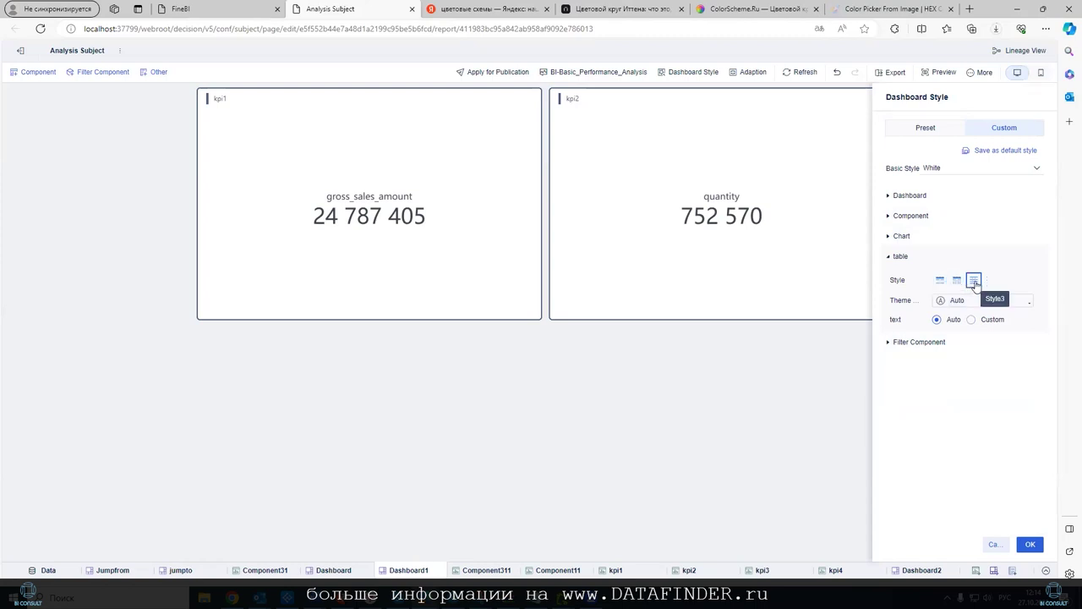
left_click(895, 343)
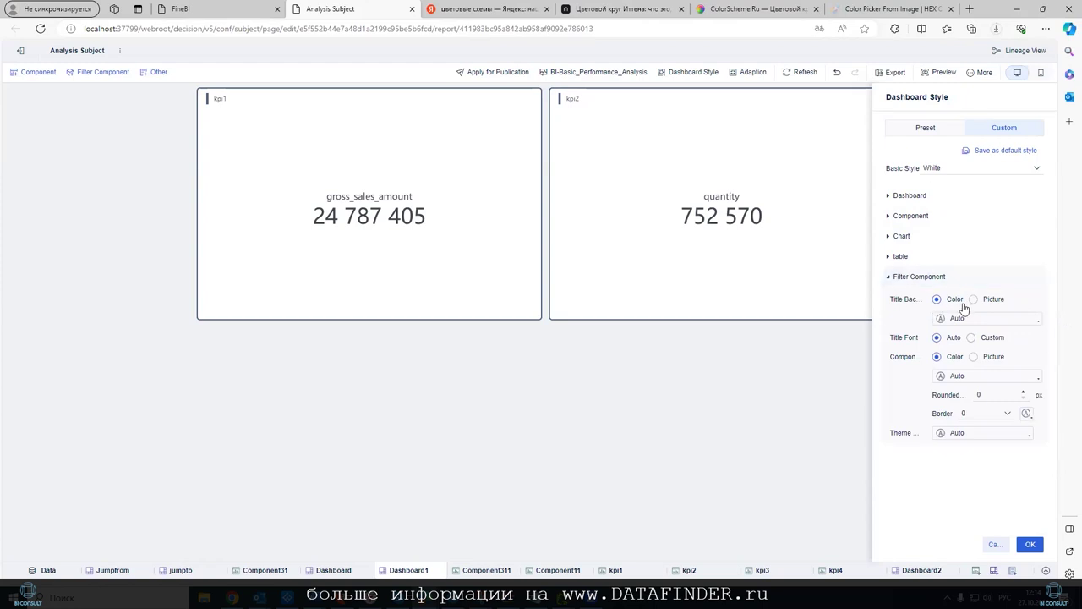
Set the filter component title font to Custom, FangSong, size 14.
left_click(973, 300)
left_click(938, 300)
left_click(972, 338)
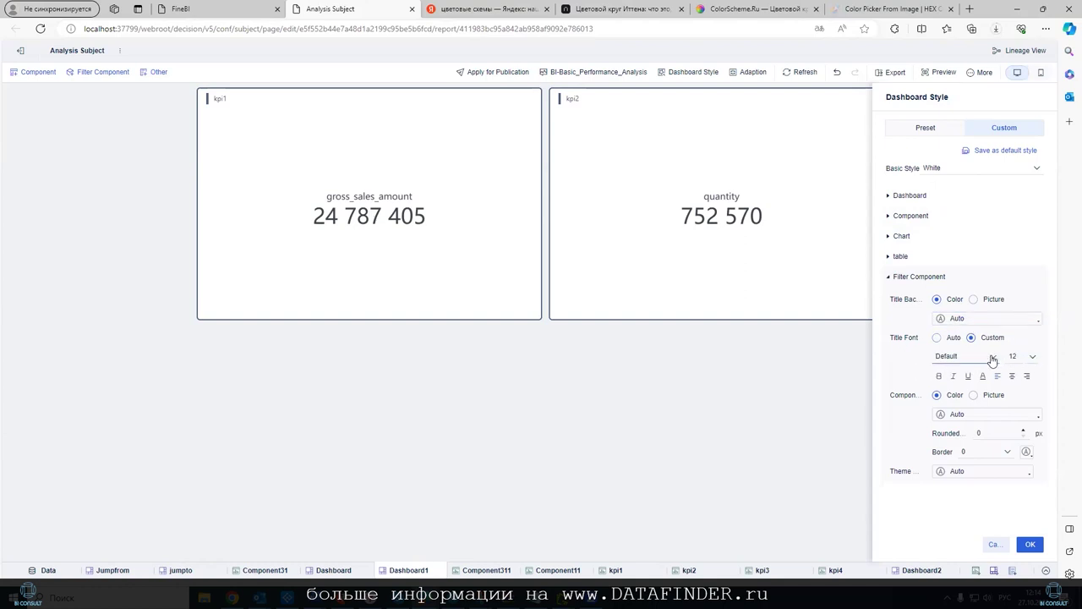
left_click(991, 357)
left_click(964, 427)
left_click(1023, 356)
left_click(1017, 414)
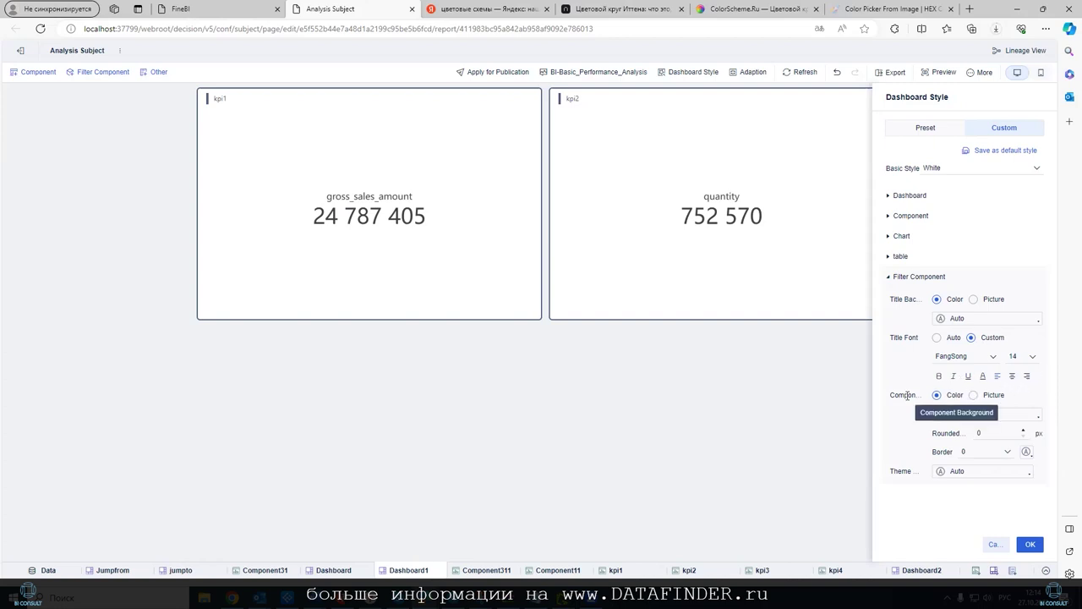
Give filter components a light green theme colour and apply the dashboard style.
left_click(1024, 475)
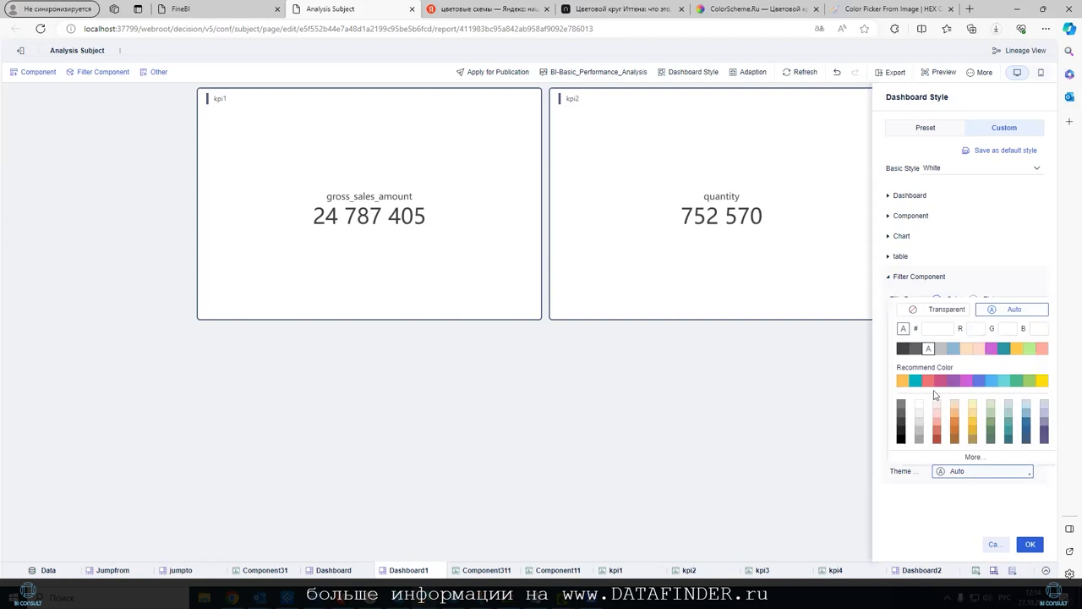
left_click(989, 413)
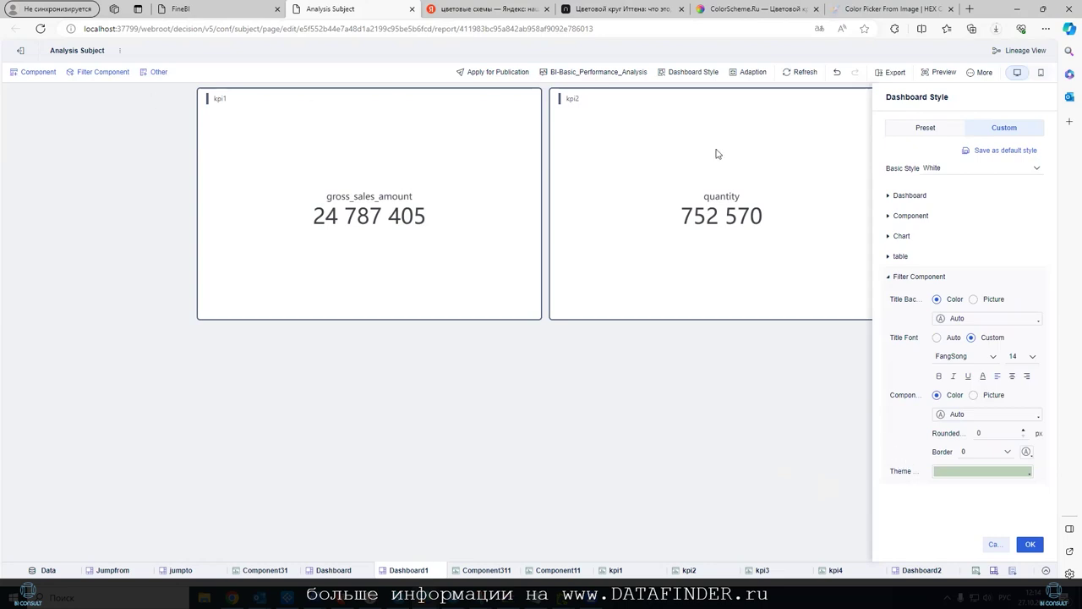
left_click(1031, 544)
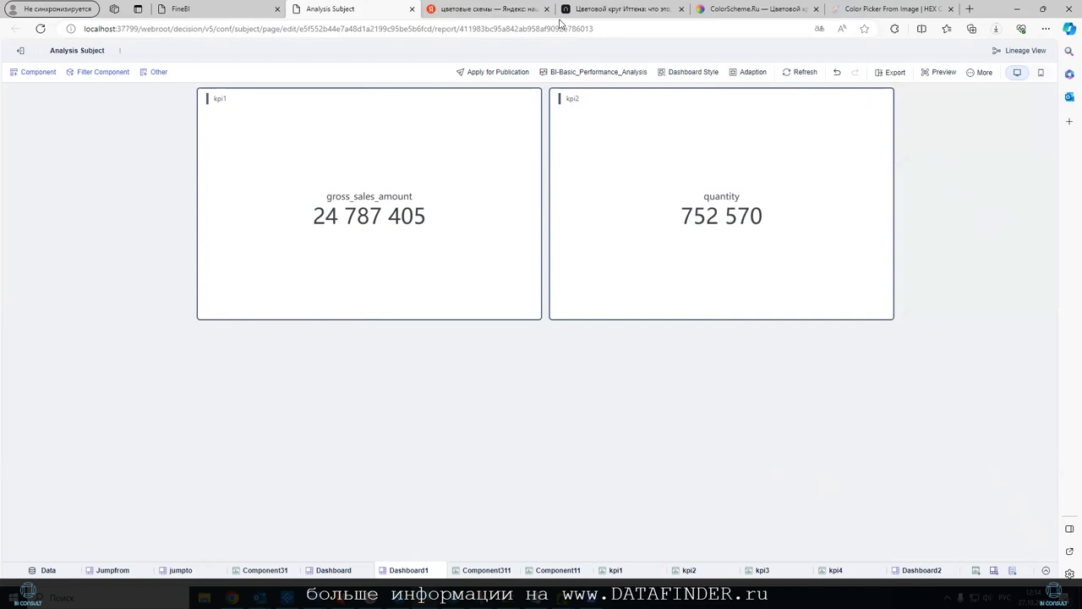
Go to System Management's appearance settings and open the BI Global Style tab.
left_click(208, 9)
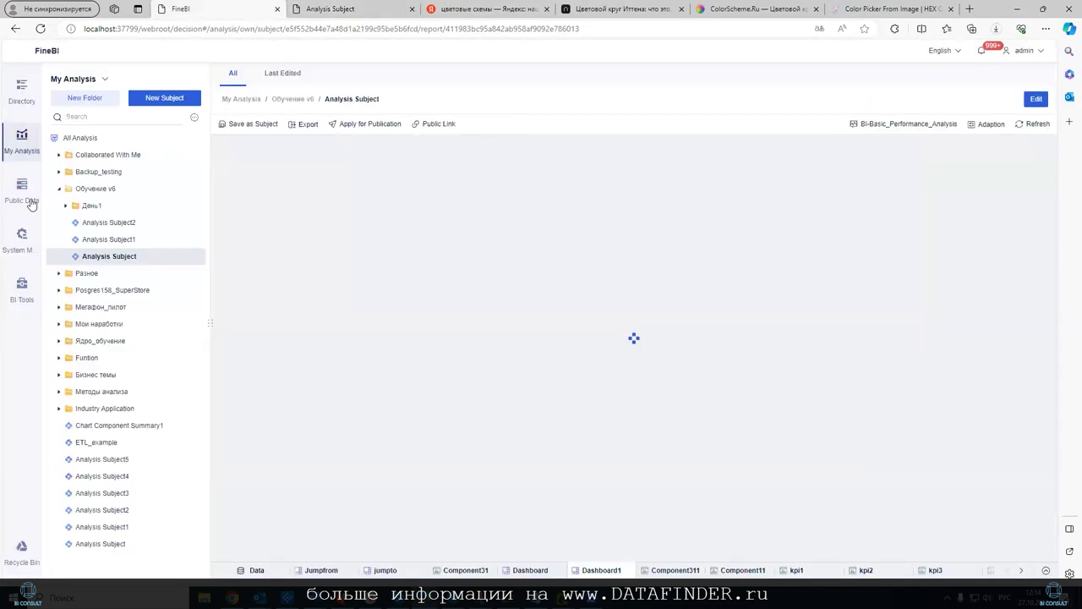
left_click(18, 239)
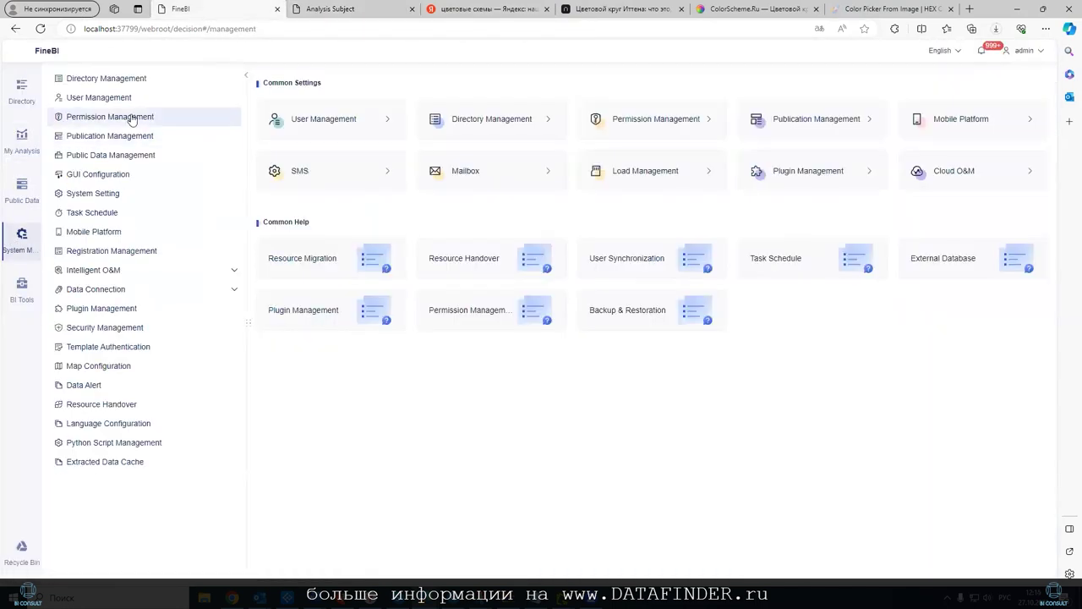
left_click(98, 174)
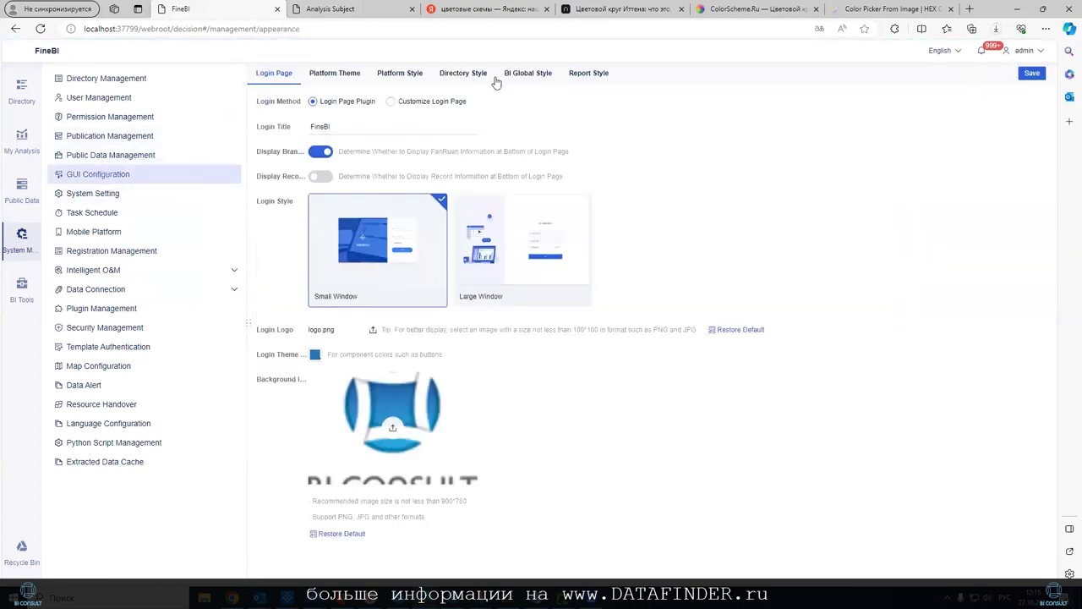
left_click(531, 75)
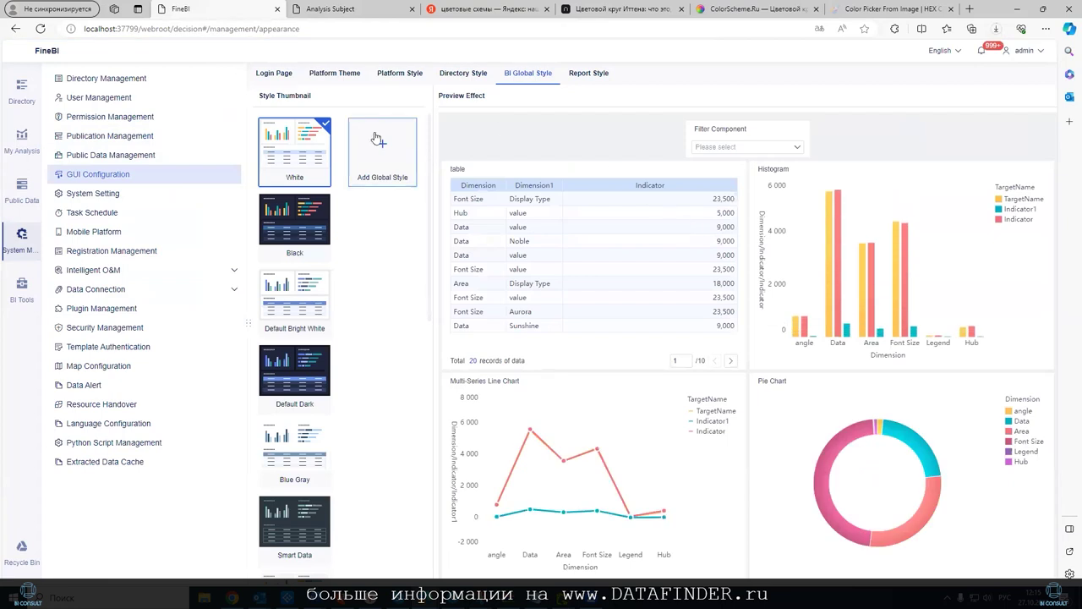
Start a new global style, expand its Dashboard, Component and Chart sections, then cancel it.
left_click(387, 153)
left_click(264, 132)
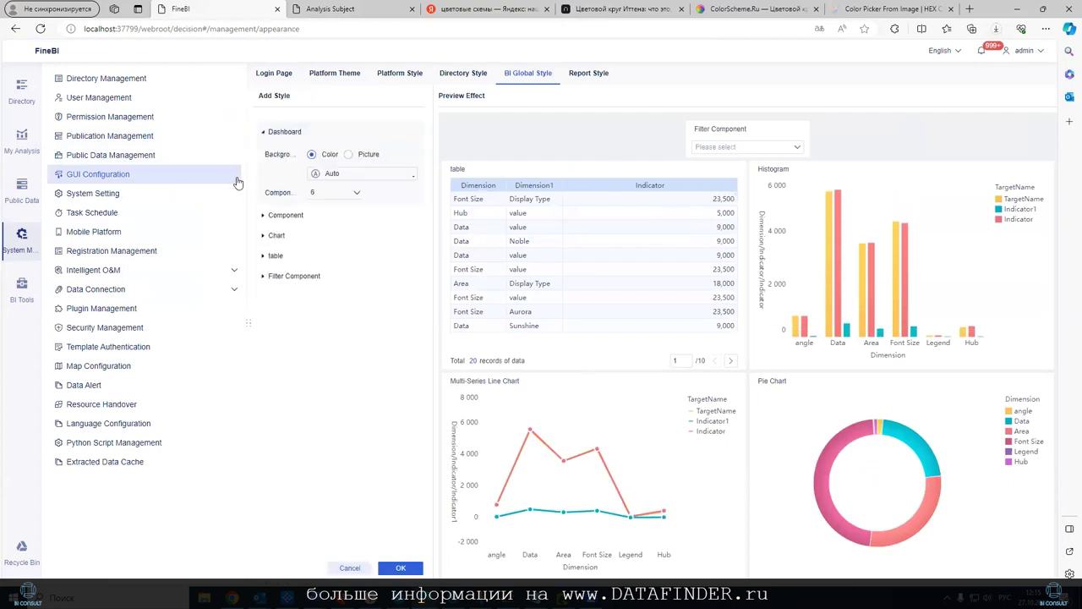
left_click(264, 216)
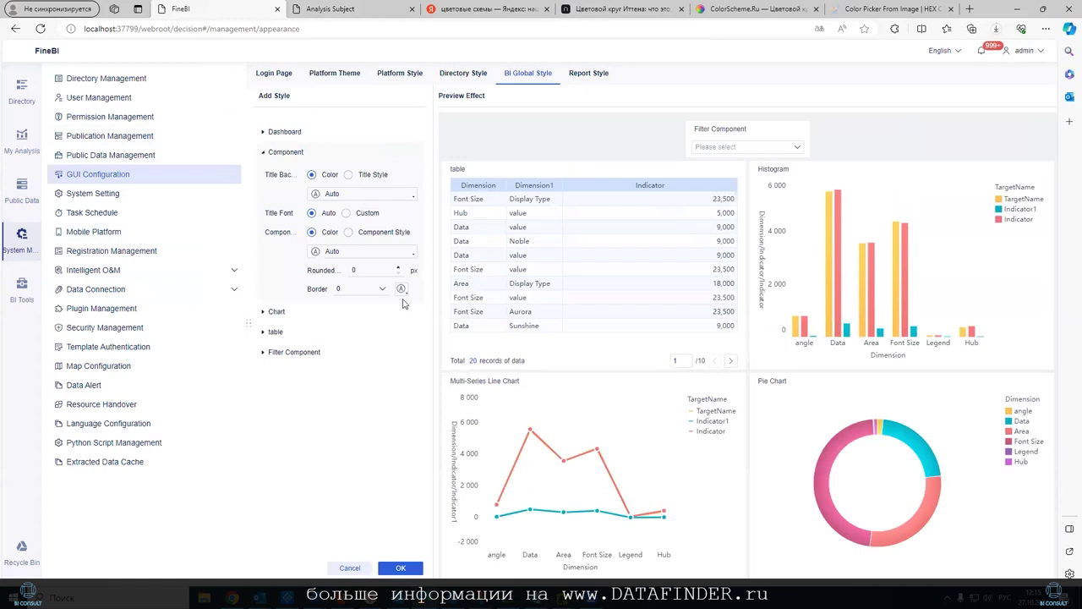
left_click(263, 311)
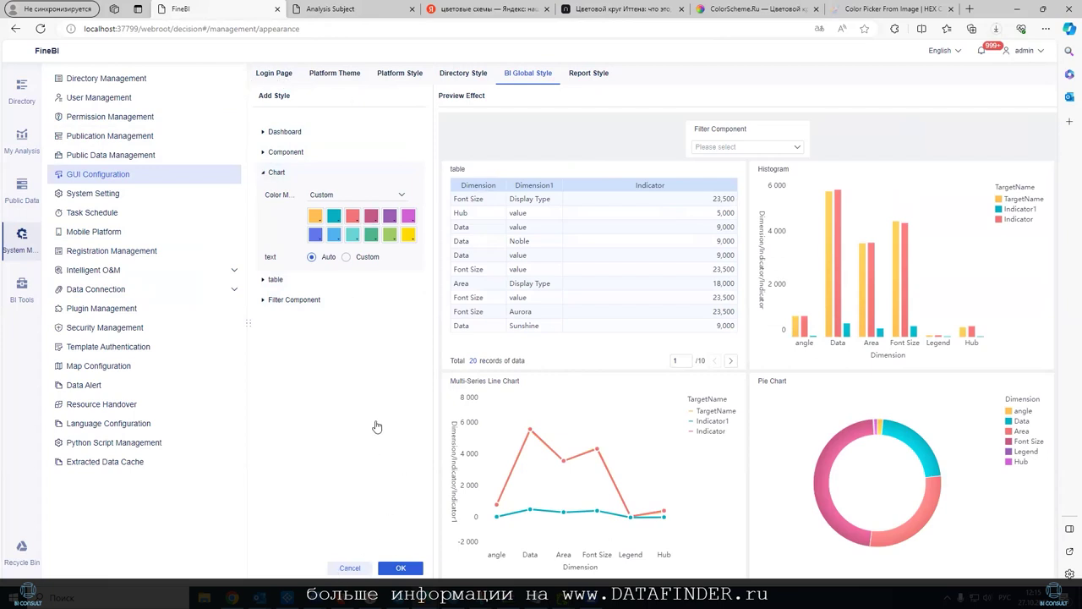
left_click(382, 567)
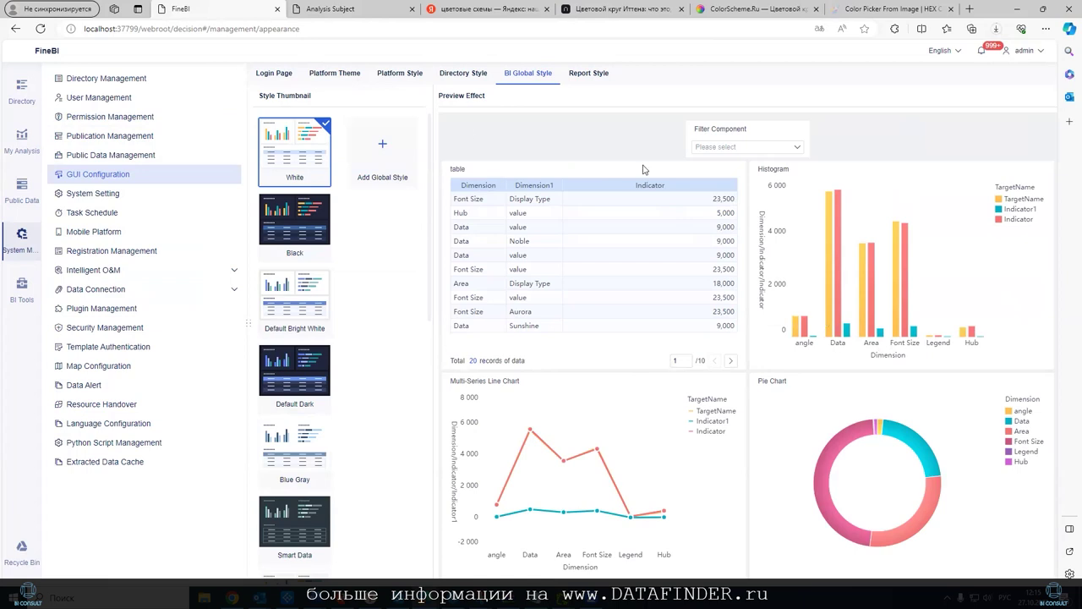
Select the Default Bright White, then Default Dark theme, then return to the Analysis Subject dashboard.
left_click(284, 310)
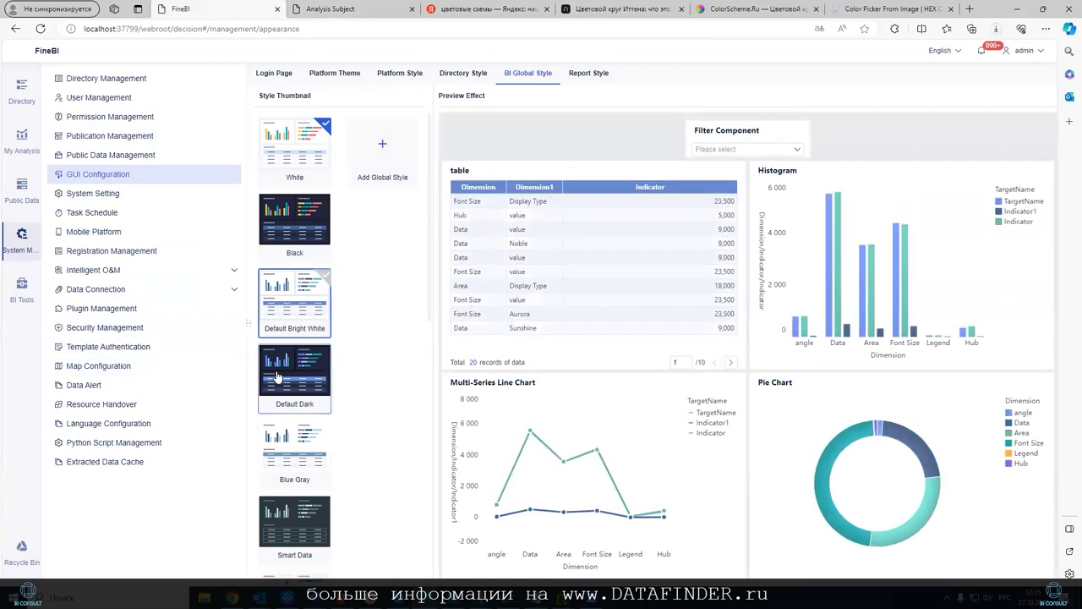
left_click(281, 377)
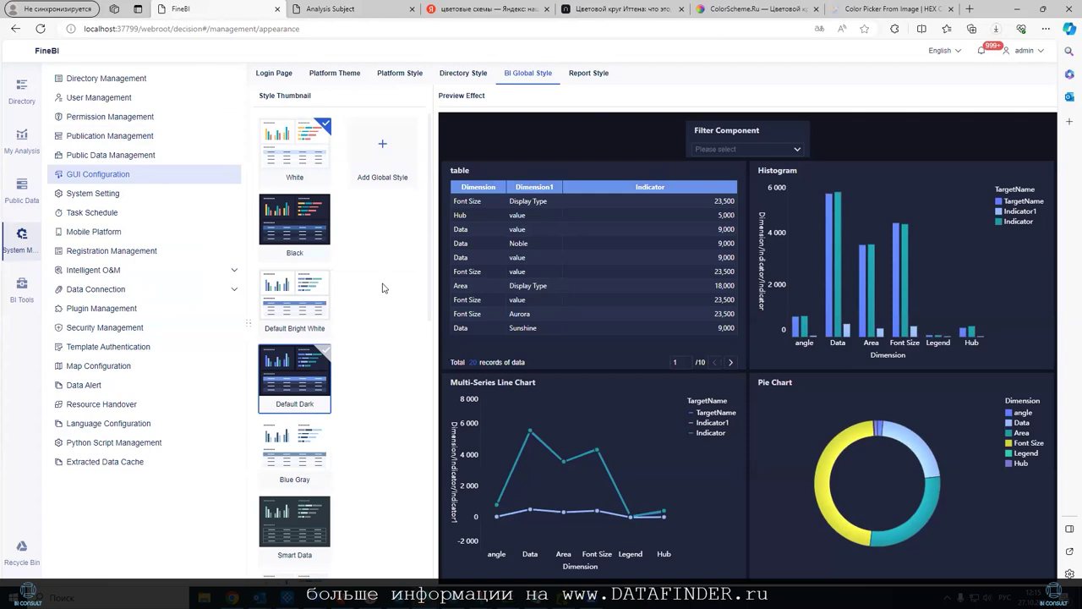
scroll(364, 245, "down", 2)
scroll(363, 245, "down", 3)
scroll(364, 246, "up", 5)
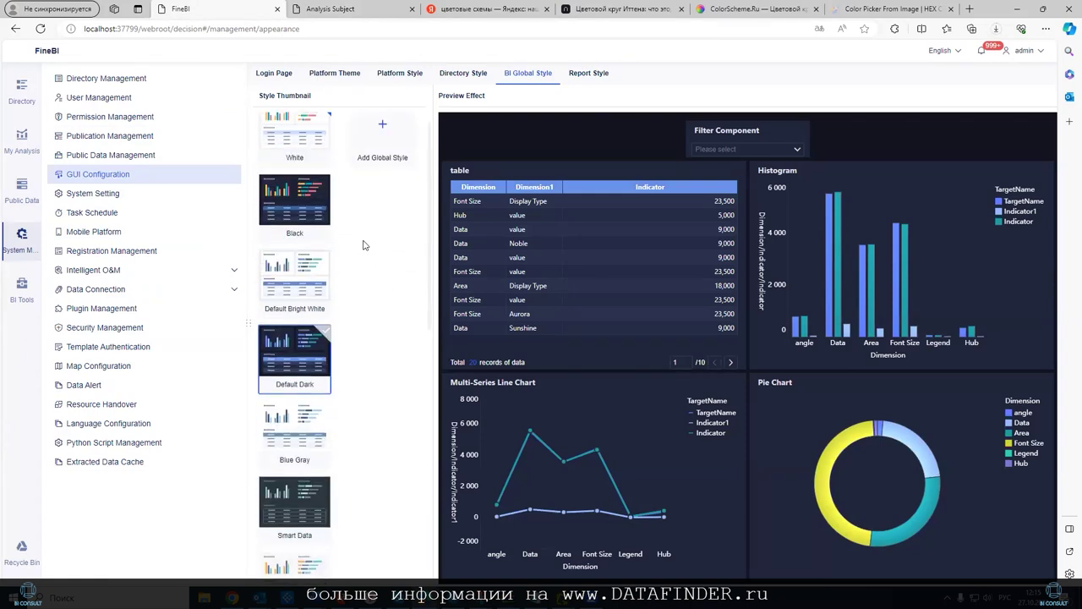
scroll(364, 245, "up", 1)
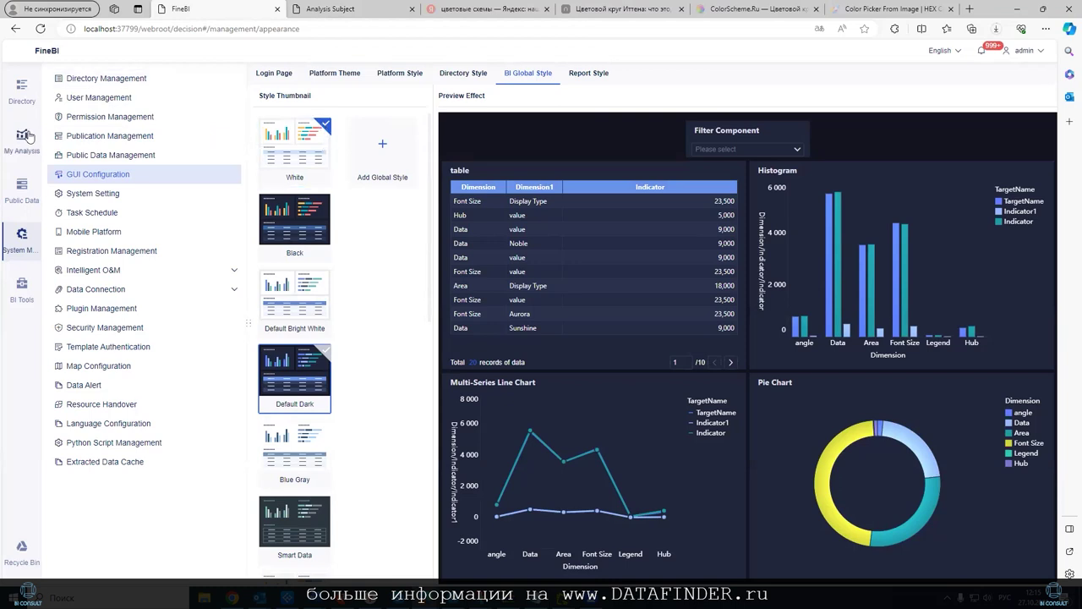
left_click(324, 11)
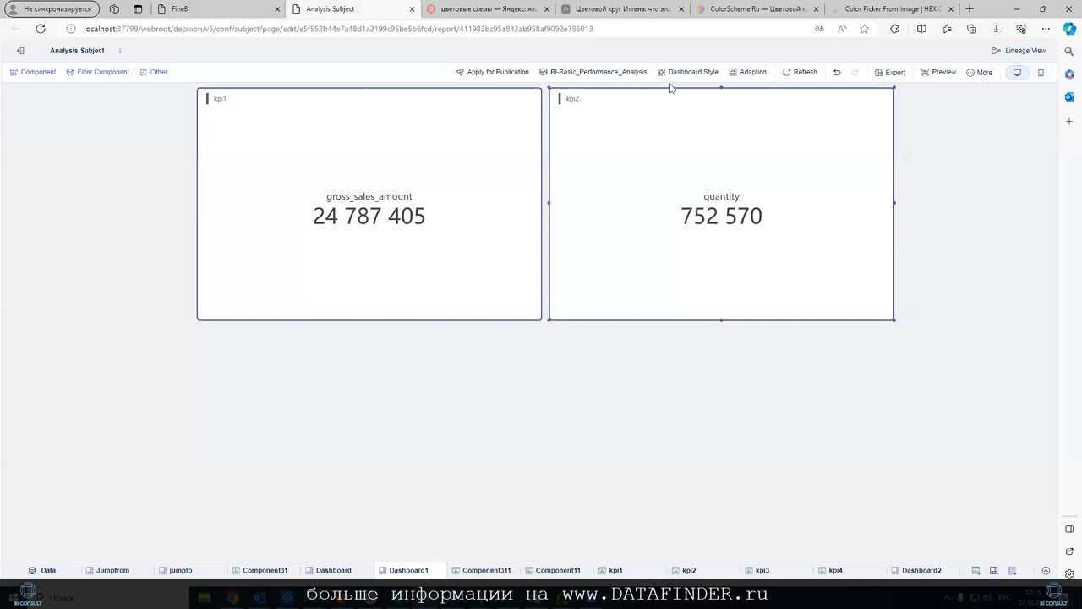
Set kpi1's Adaption Display to Overall adaptation and return to Dashboard2.
left_click(748, 73)
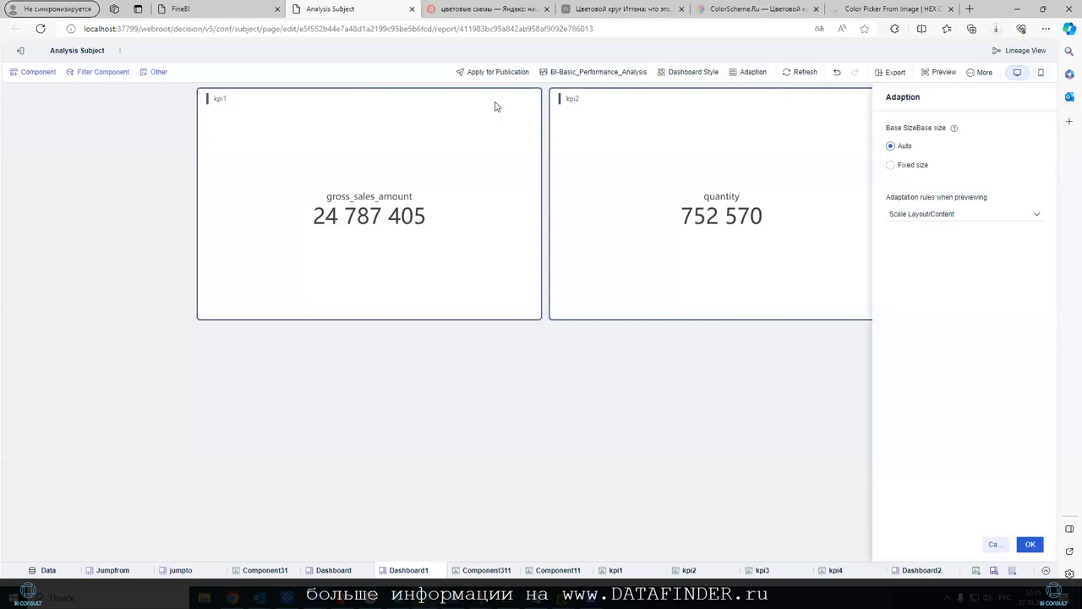
left_click(993, 544)
mouse_move(556, 127)
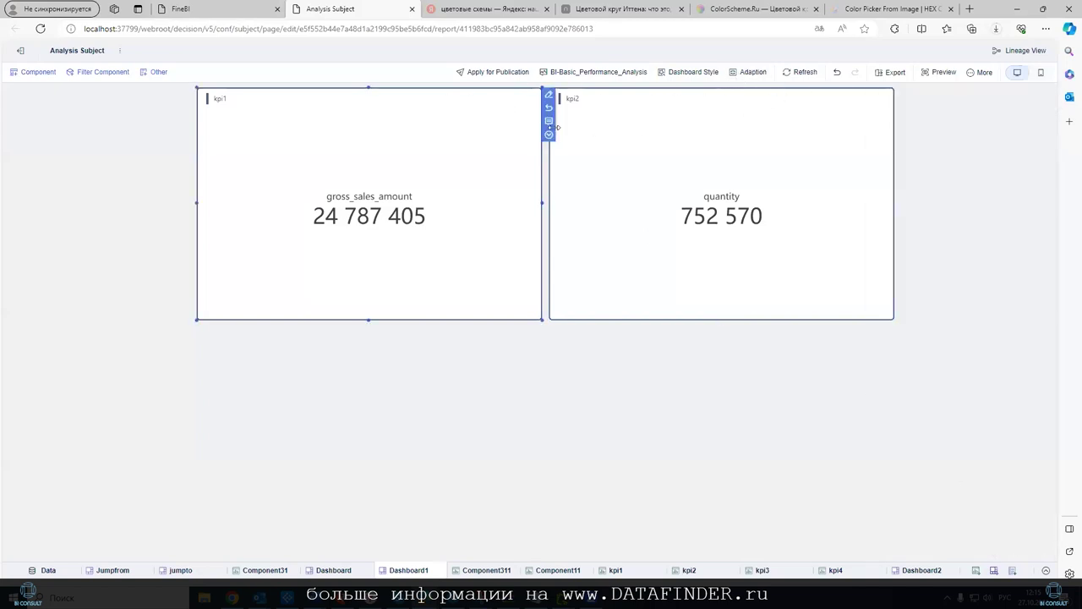
left_click(550, 96)
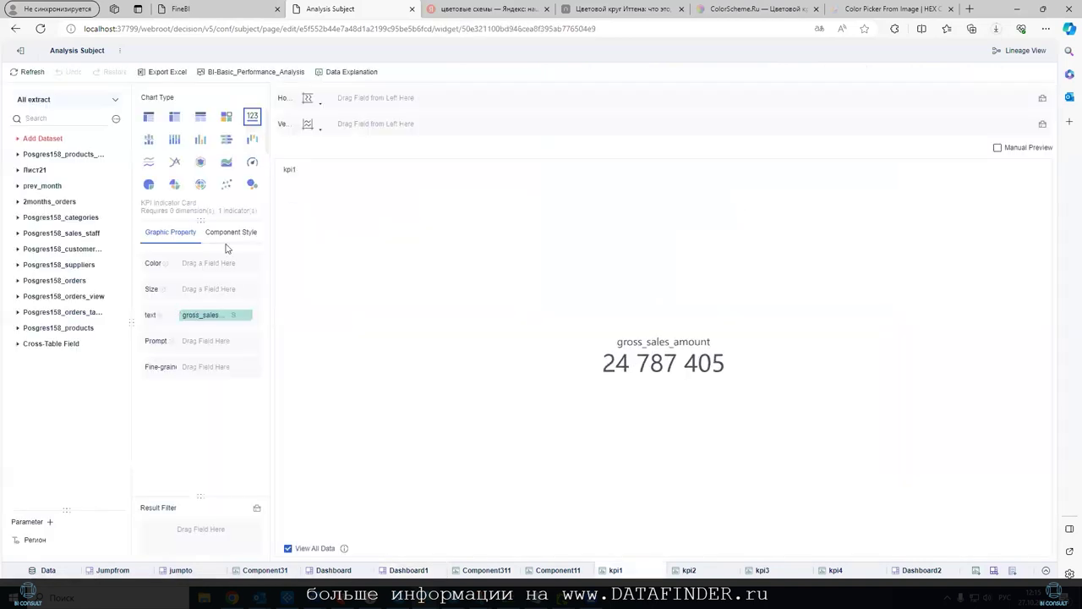
left_click(177, 340)
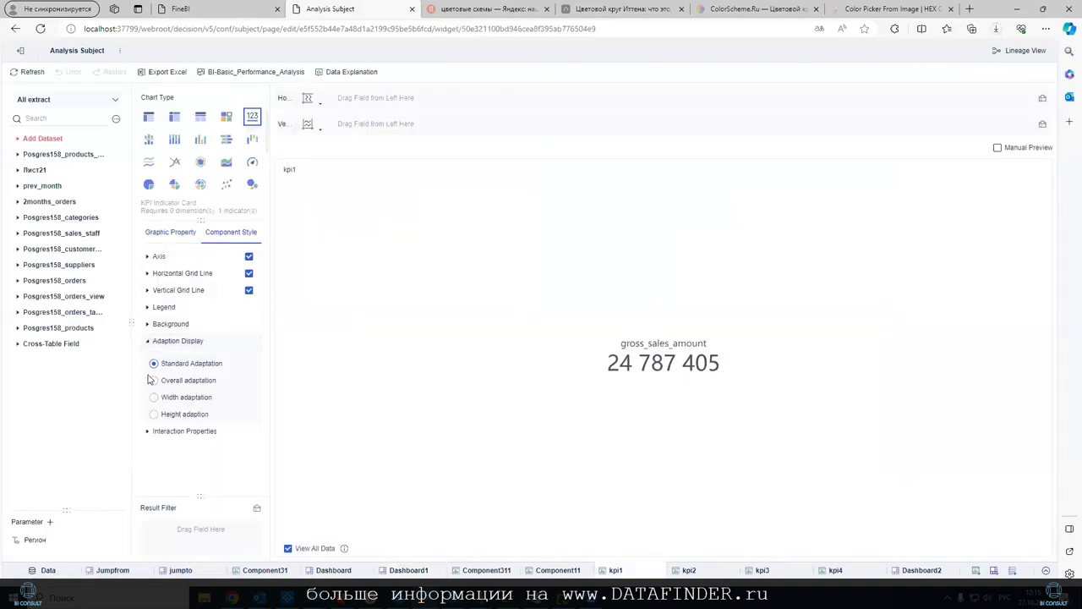
left_click(203, 381)
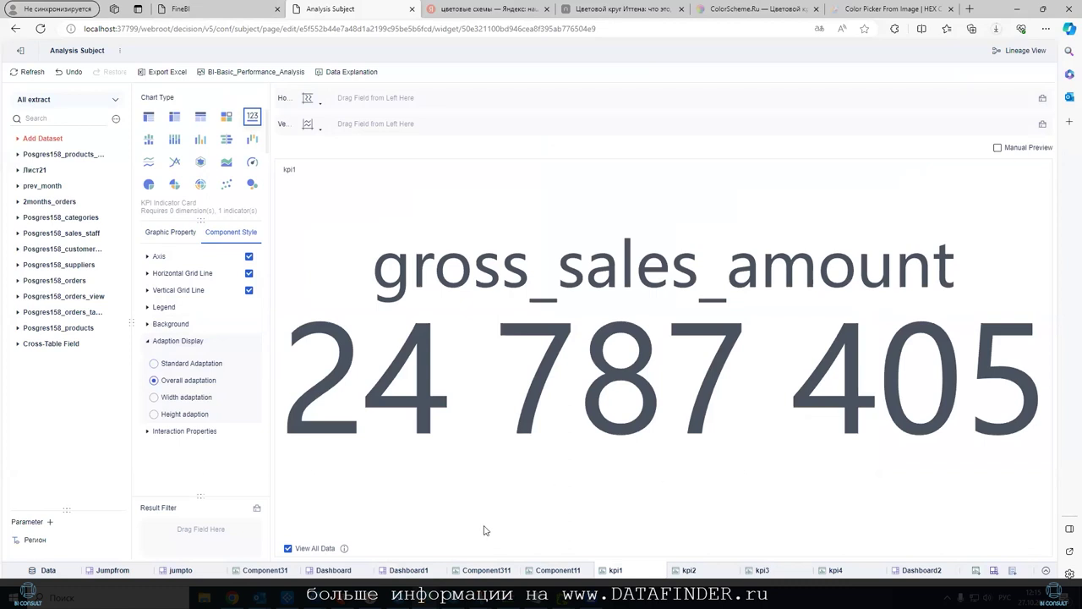
left_click(922, 569)
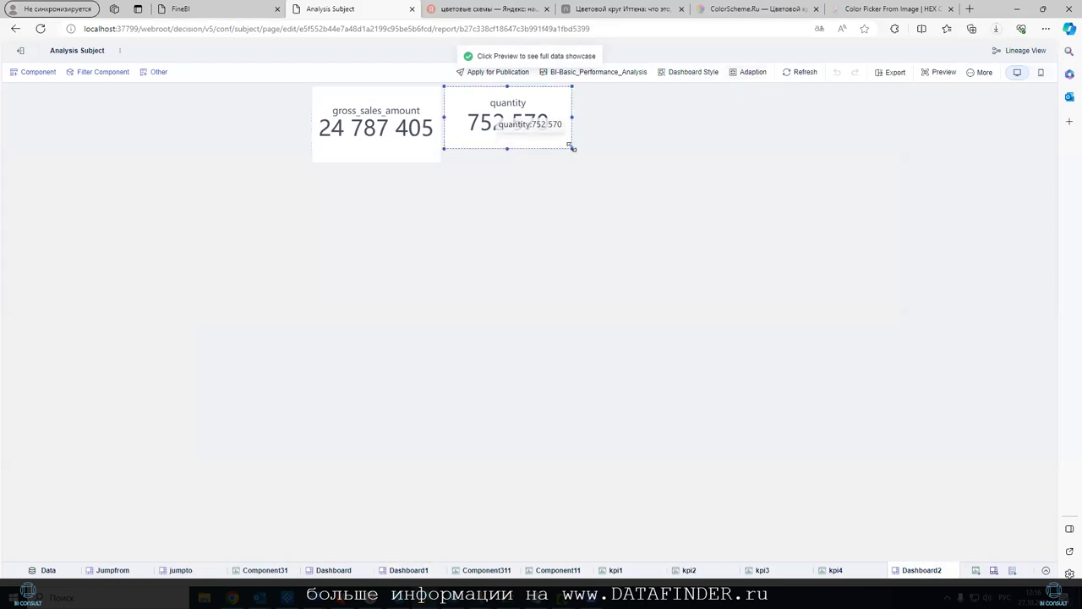
Widen the quantity KPI card and set Dashboard2's base size to Fixed size.
left_click_drag(573, 148, 586, 161)
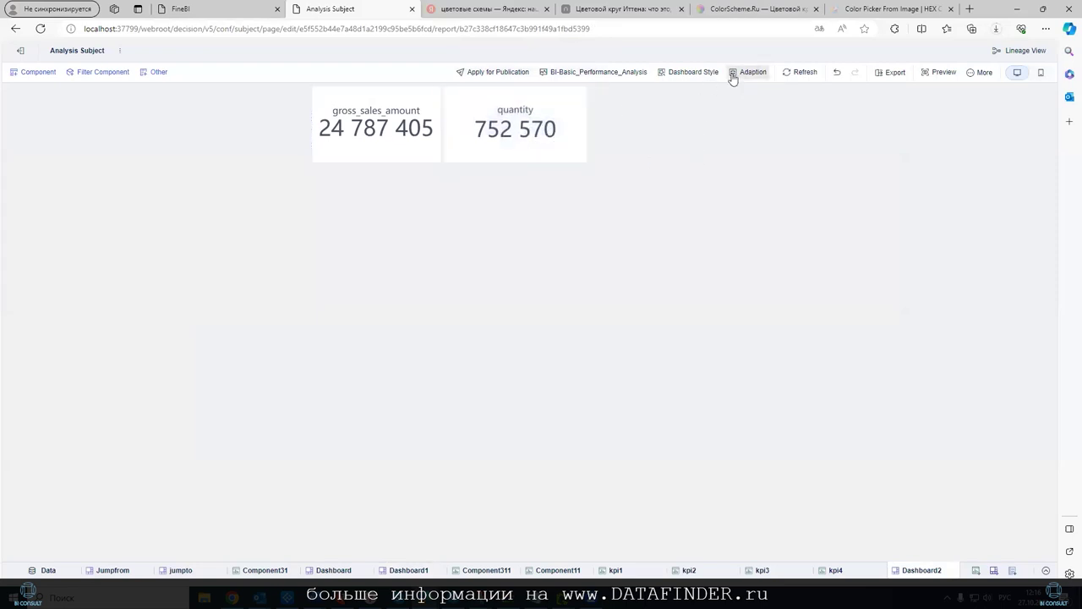
left_click(732, 76)
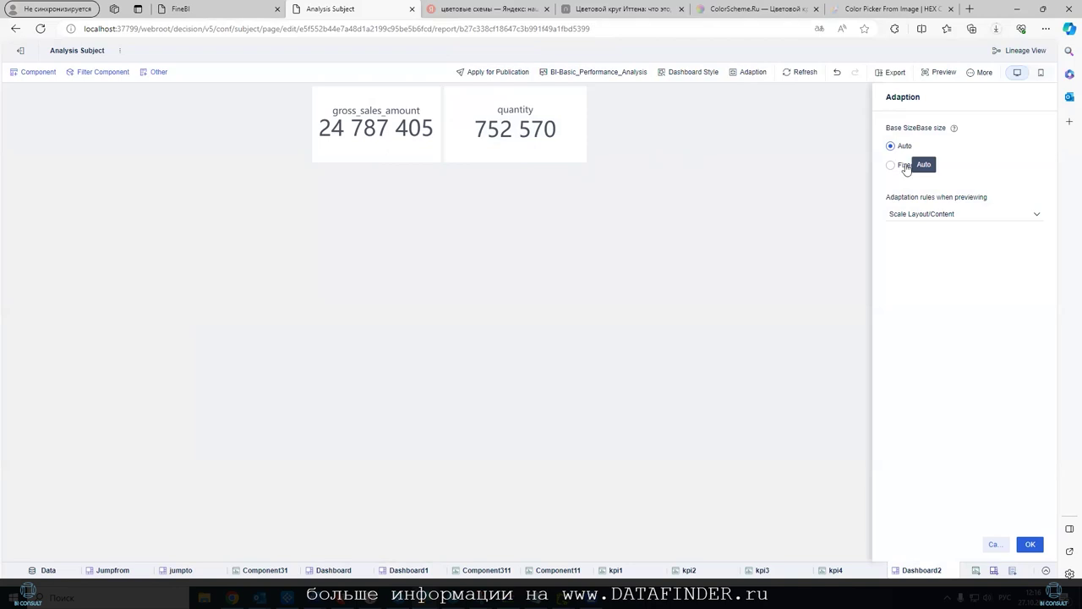
left_click(899, 165)
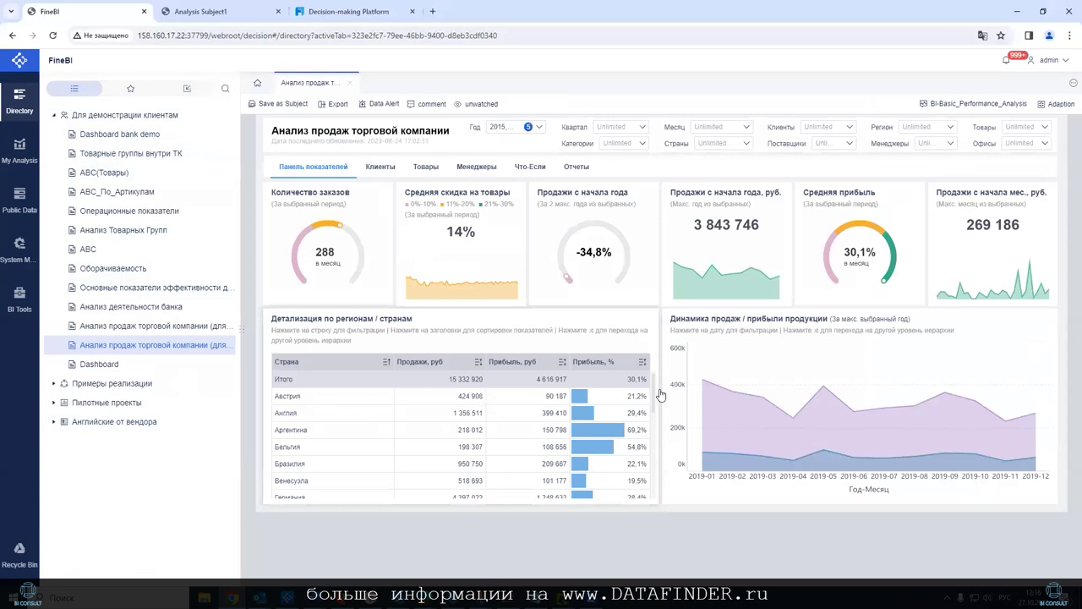
left_click(1064, 103)
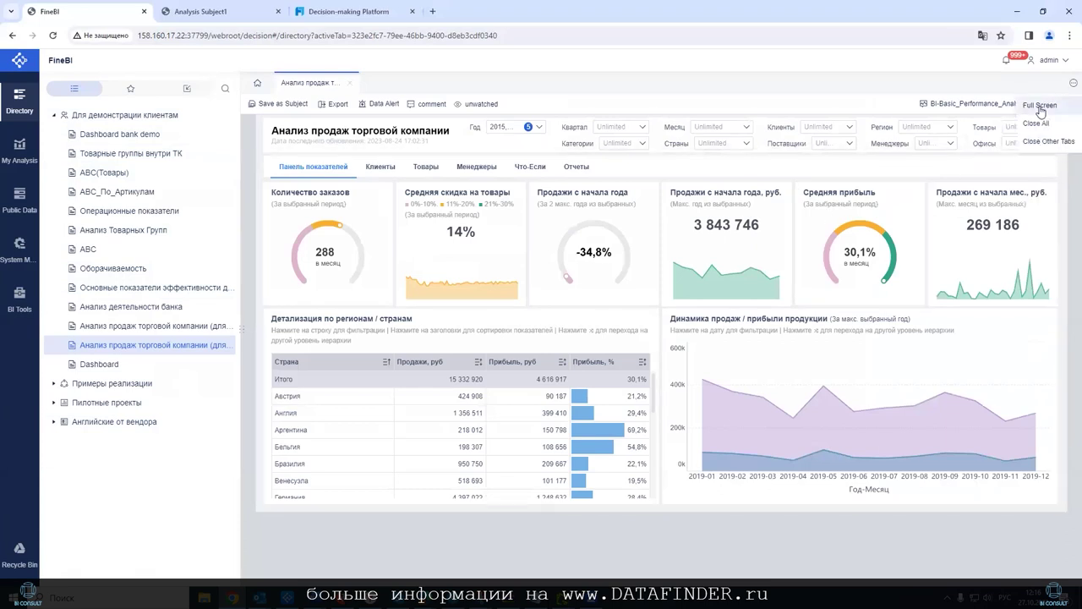
Show the sales analysis dashboard full screen with Width adaptation.
left_click(1073, 83)
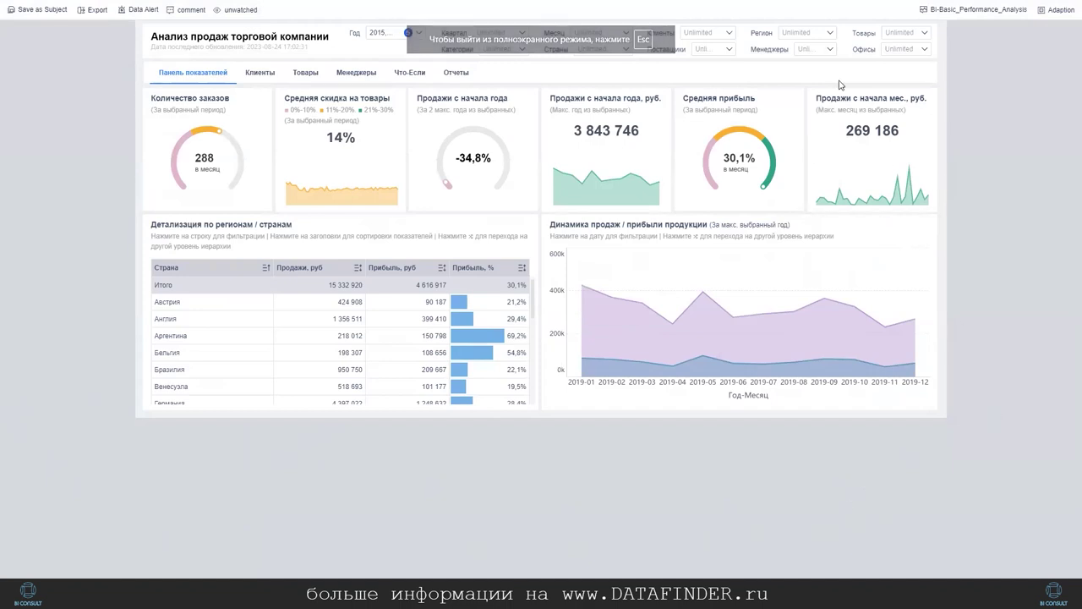
left_click(1061, 11)
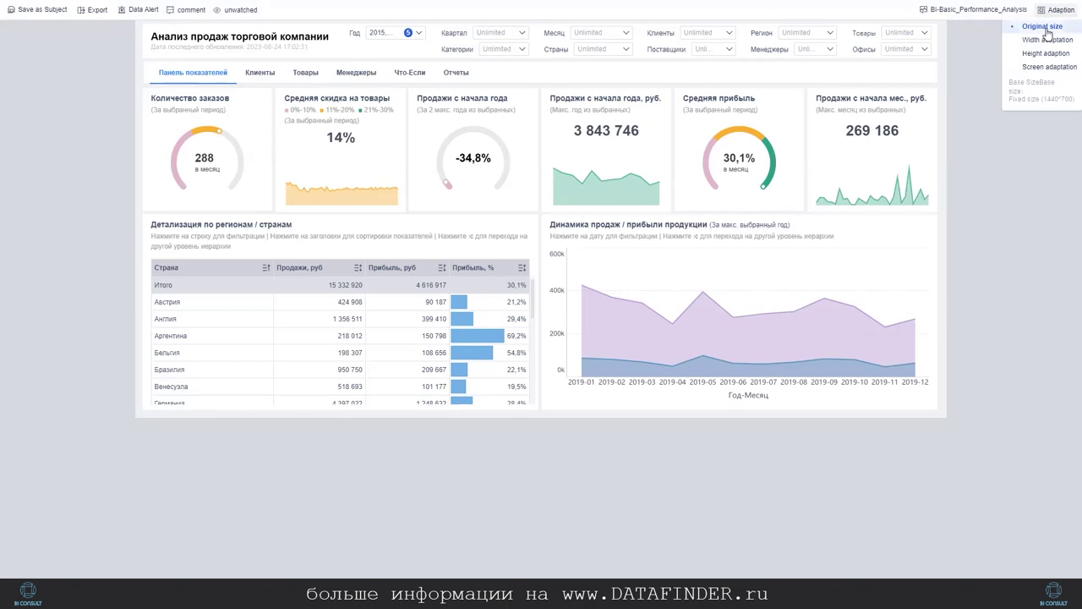
left_click(1047, 40)
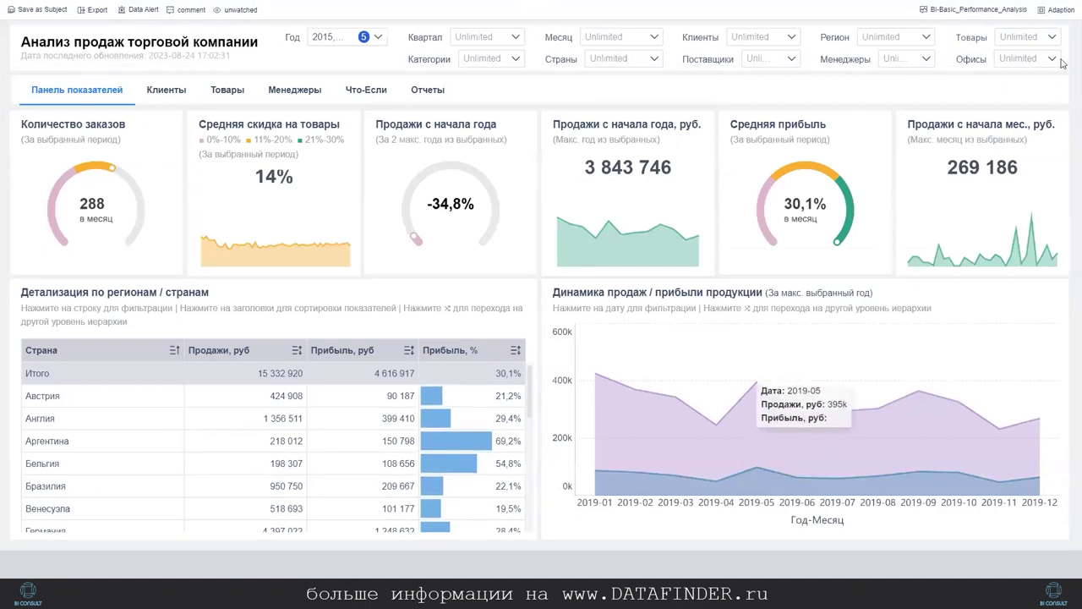
left_click(1048, 10)
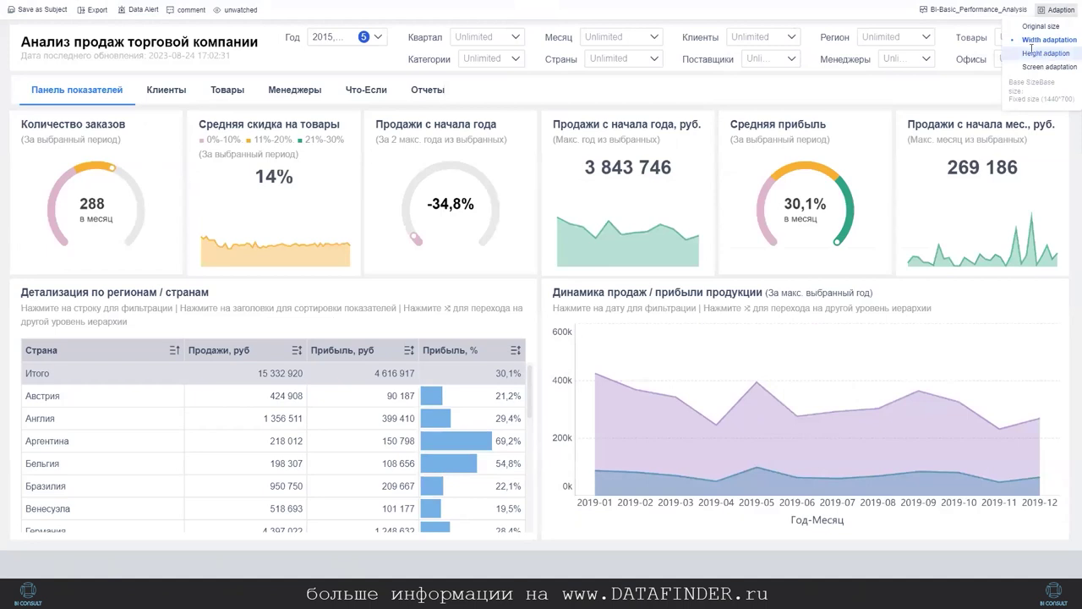
Try Height, Width, then Screen adaptation on the full-screen sales dashboard, then exit full screen.
left_click(1031, 53)
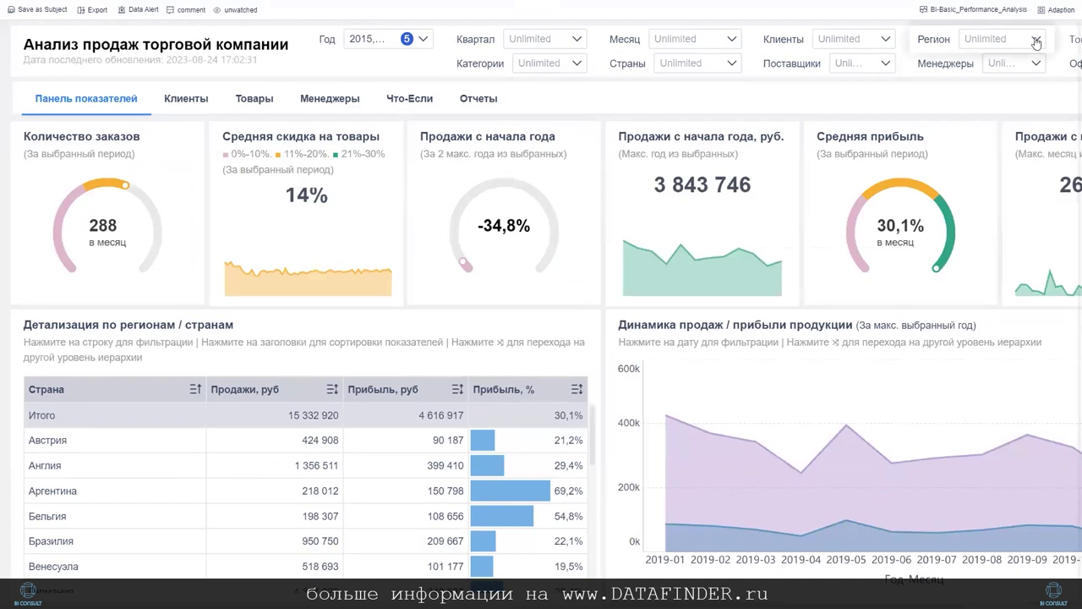
left_click(1056, 10)
left_click(1055, 74)
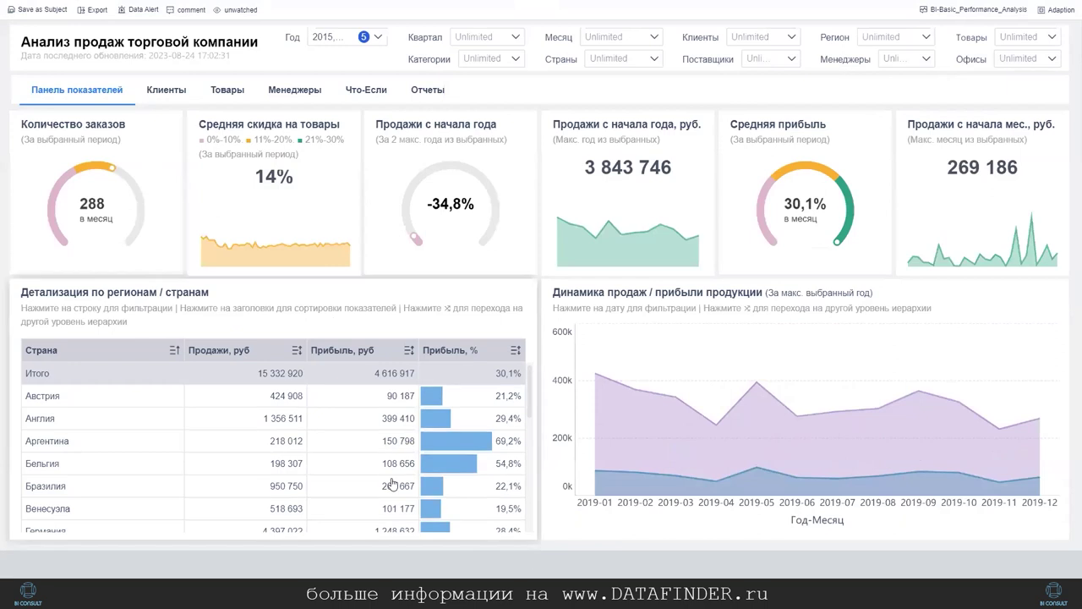
mouse_move(1029, 245)
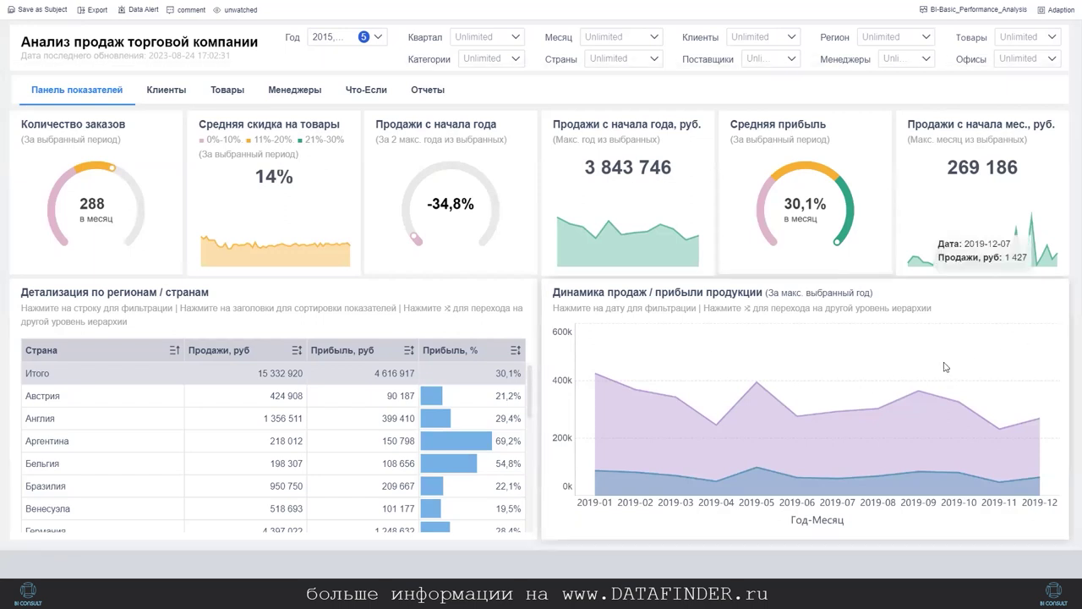
left_click(1042, 14)
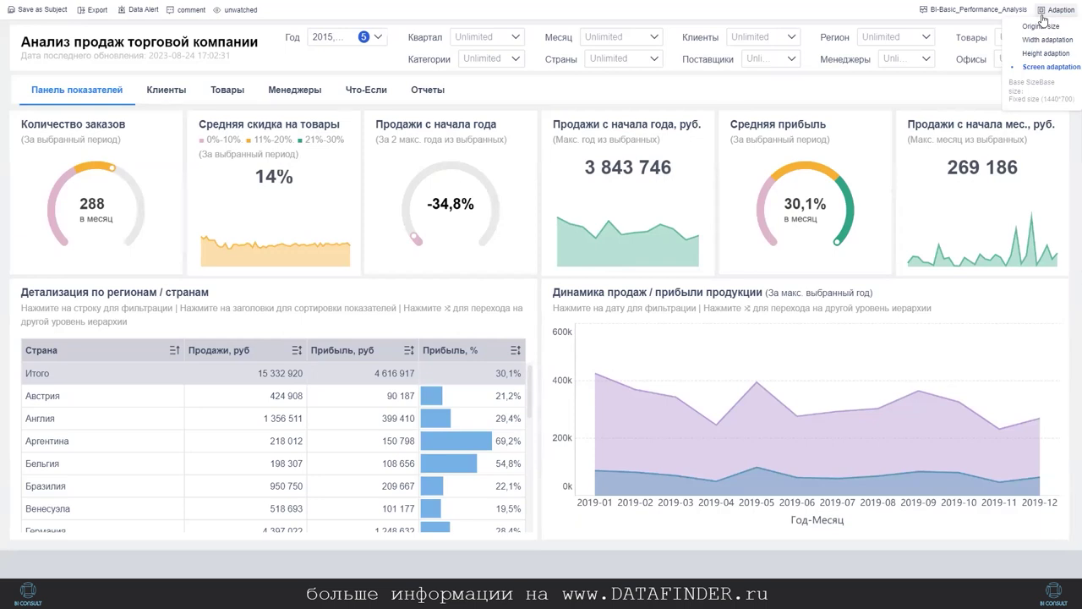
left_click(1041, 26)
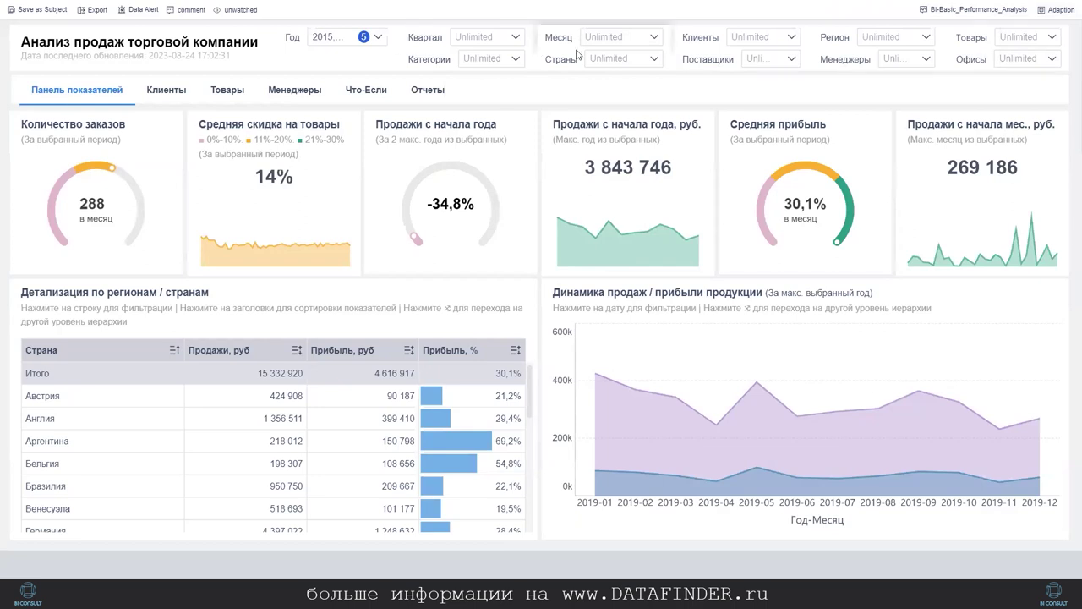
left_click_drag(884, 18, 847, 6)
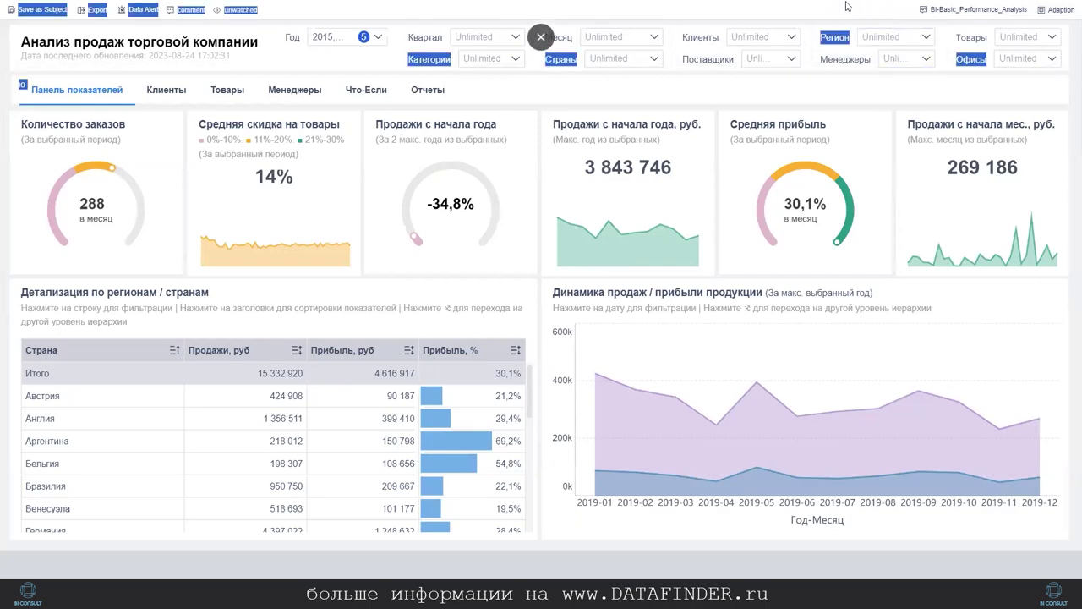
left_click(542, 39)
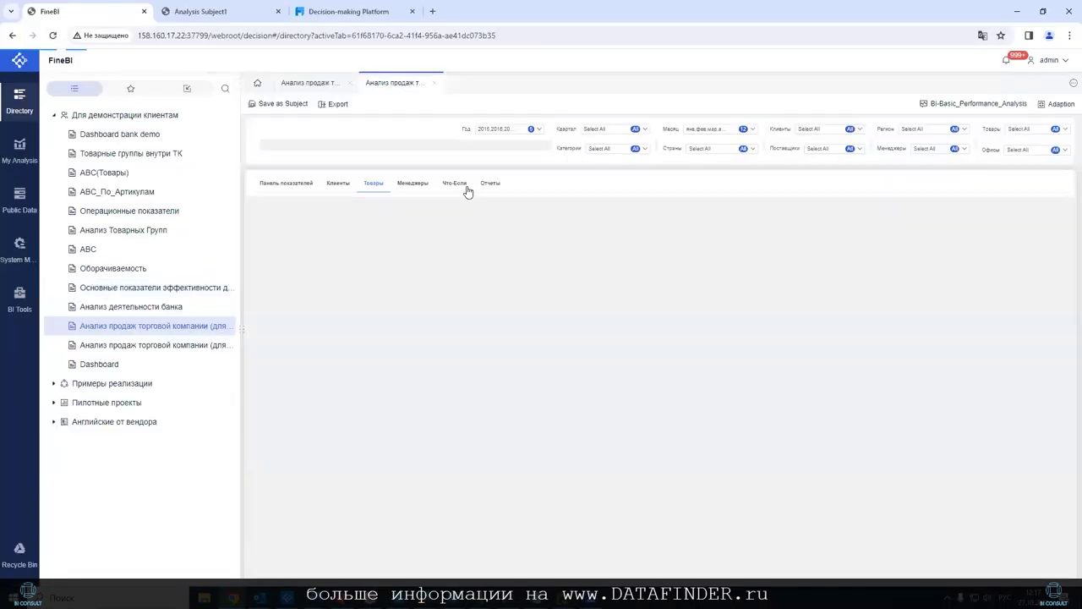
Show the sales dashboard full screen, switch scaling to Scale Layout, then leave fullscreen with Esc.
left_click(1070, 86)
left_click(1039, 105)
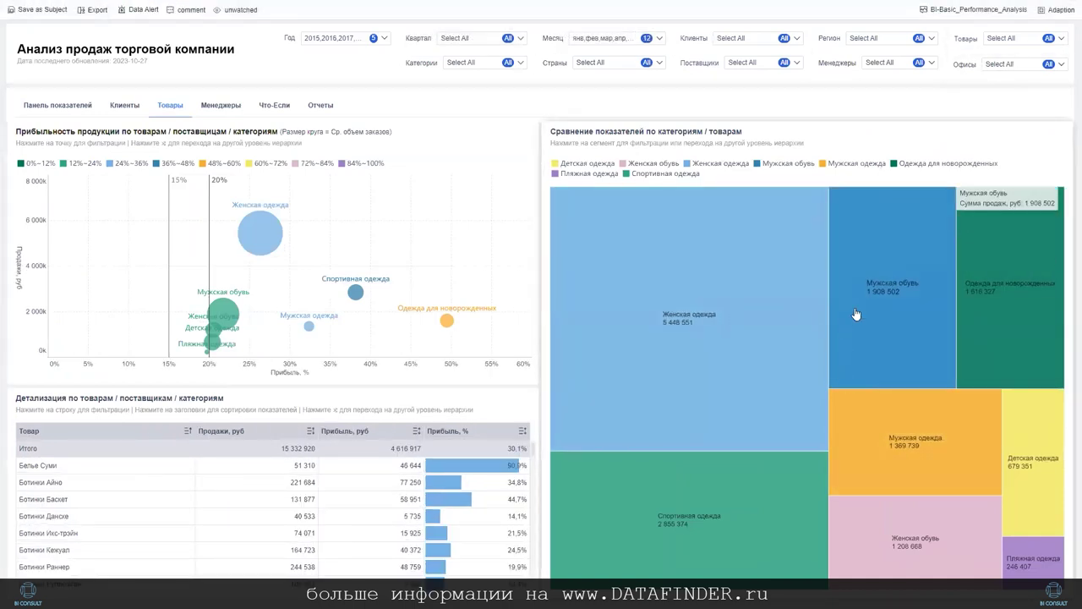
left_click(1062, 11)
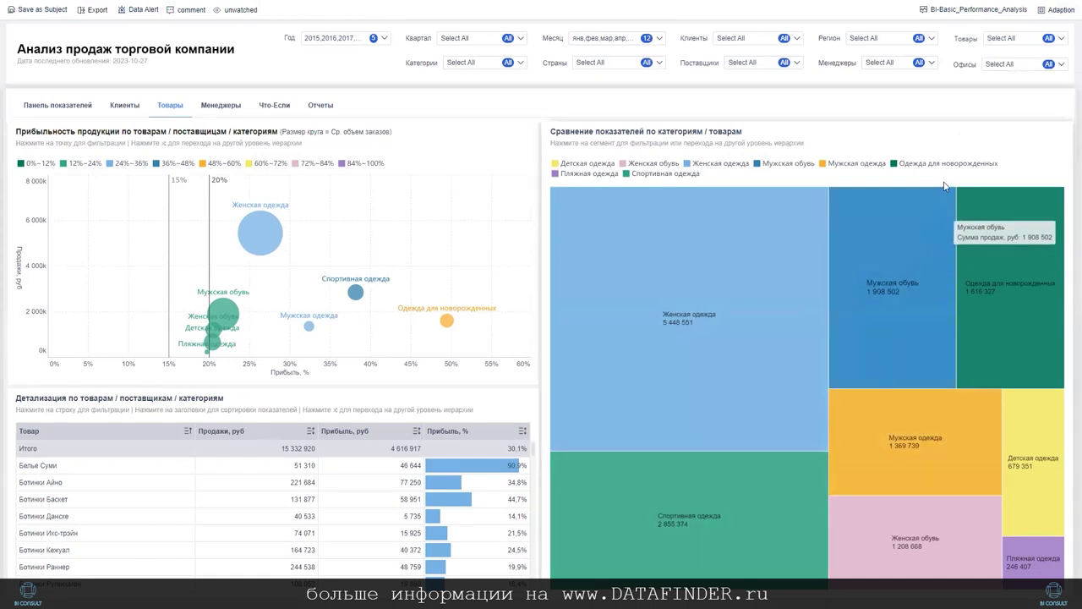
left_click(1047, 10)
left_click(1028, 40)
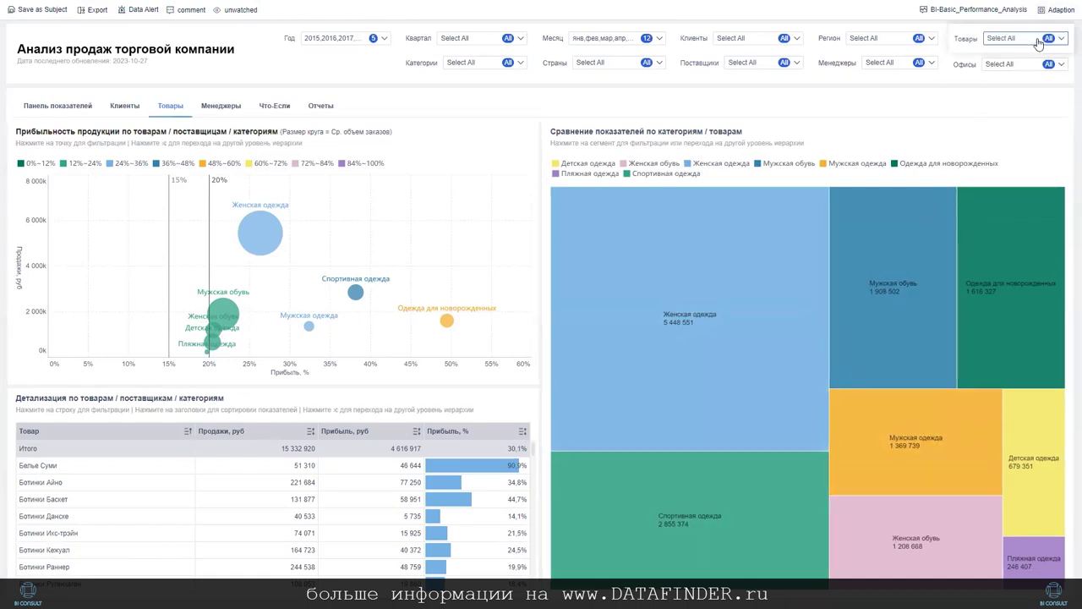
left_click(1045, 11)
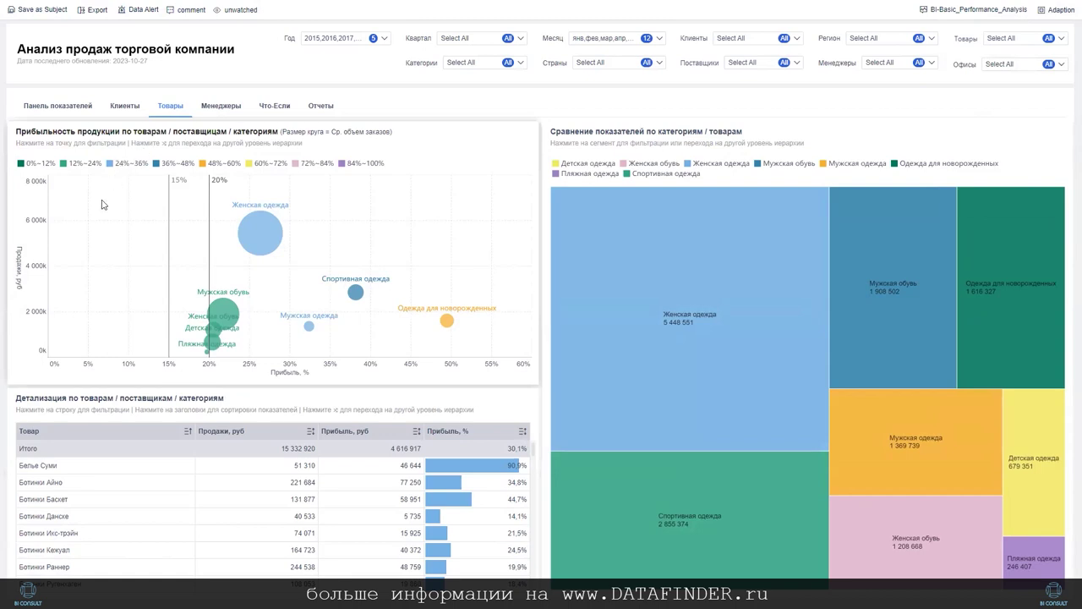
left_click(1048, 11)
left_click(1028, 39)
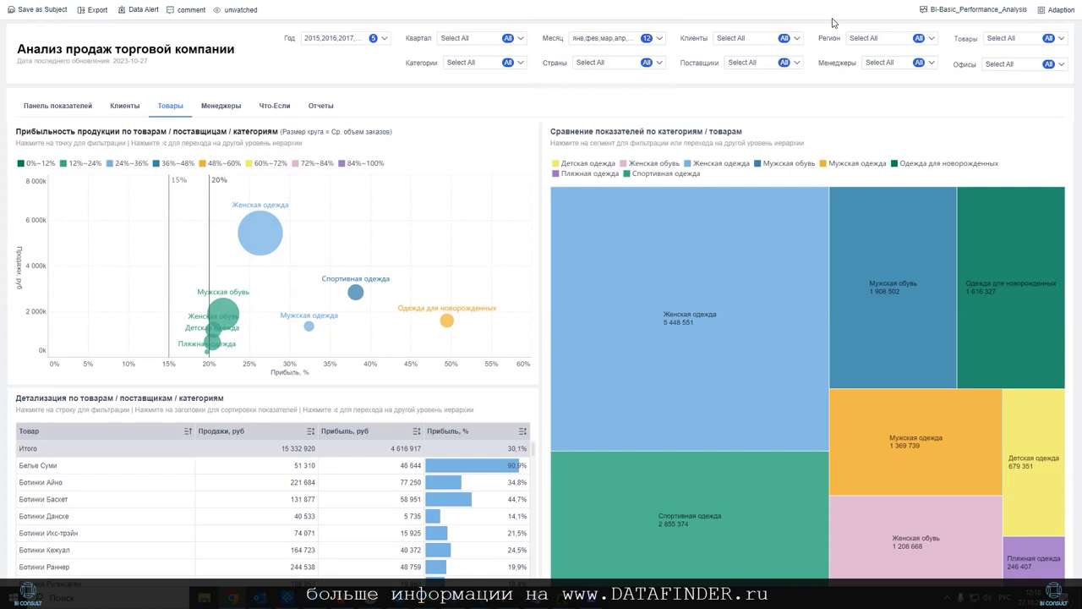
key("Escape")
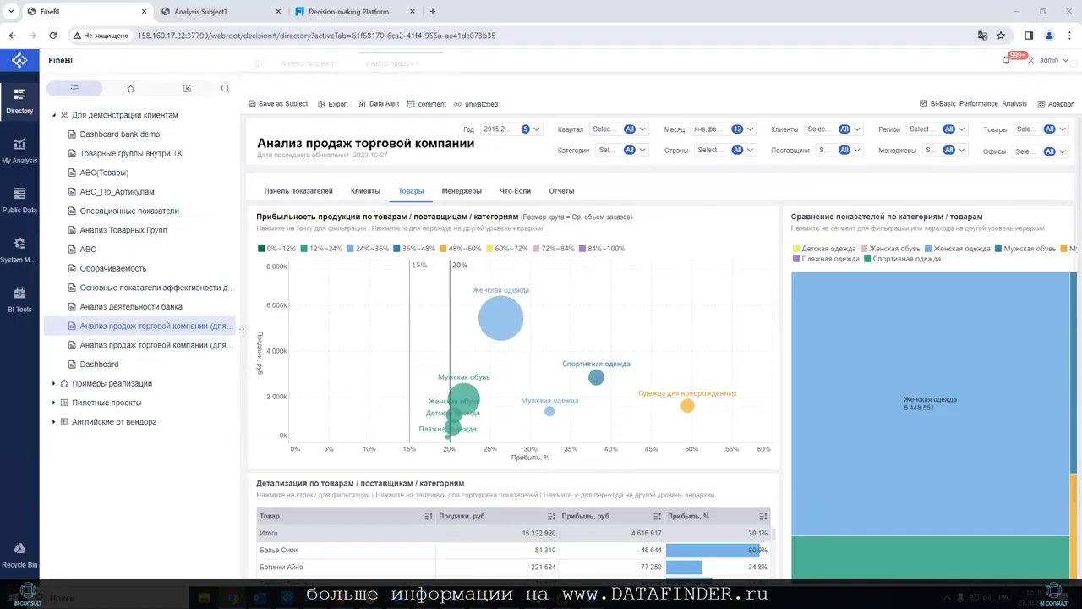
Keep Dashboard2 at Fixed size with Screen adaptation as the preview rule, then preview it.
mouse_move(287, 598)
left_click(524, 541)
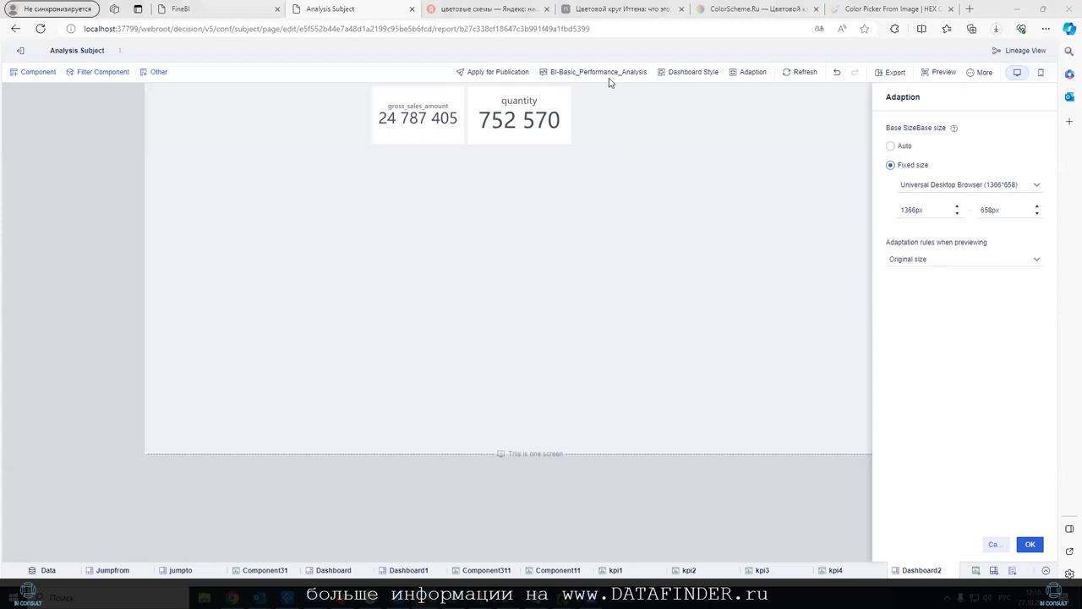
left_click(891, 146)
left_click(909, 166)
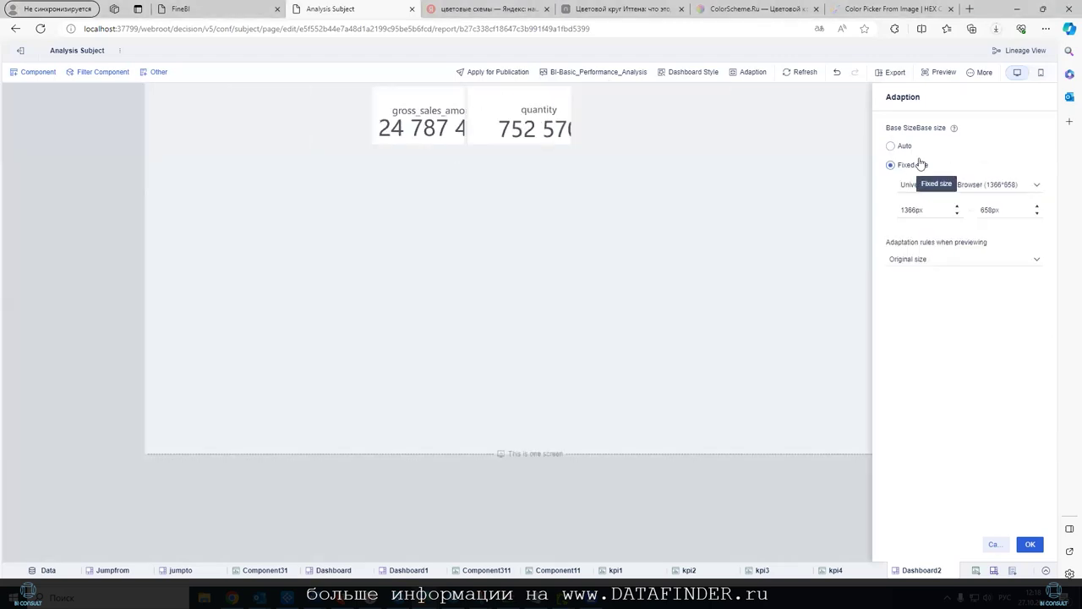
left_click(981, 262)
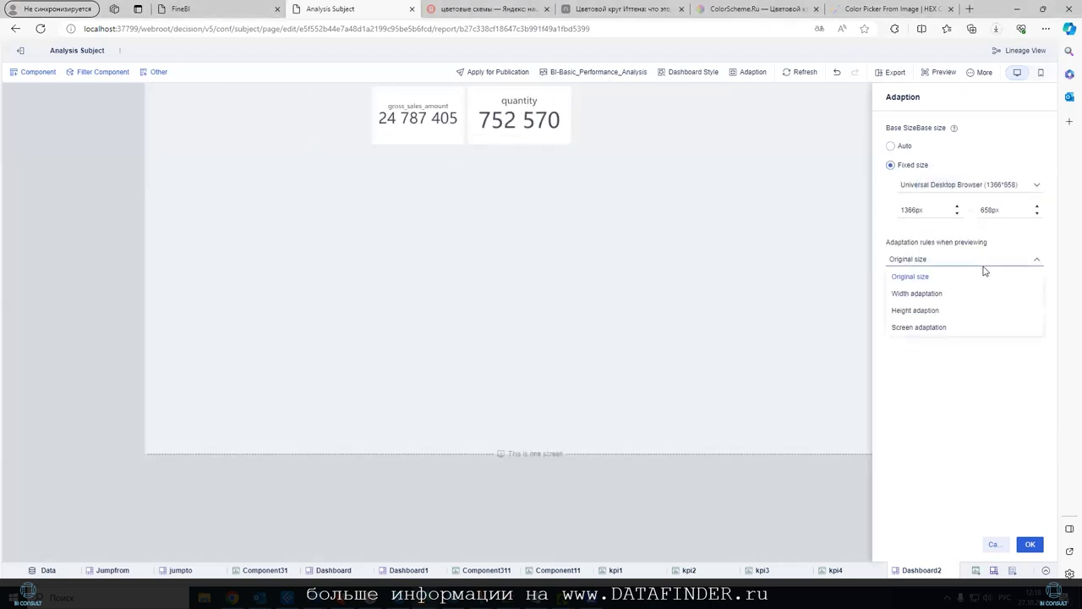
left_click(949, 328)
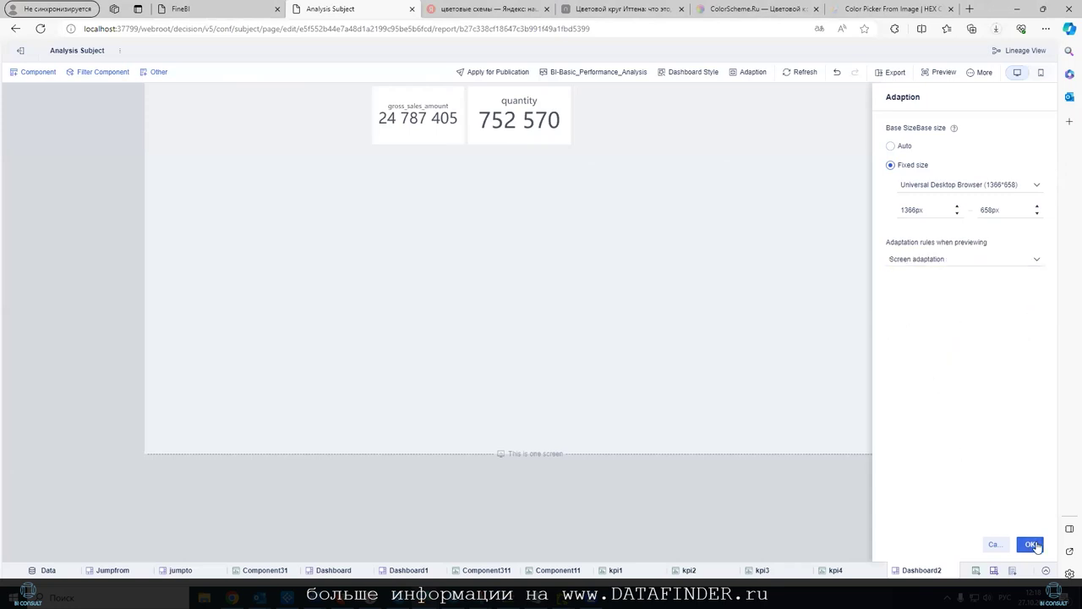
left_click(1030, 543)
left_click(943, 74)
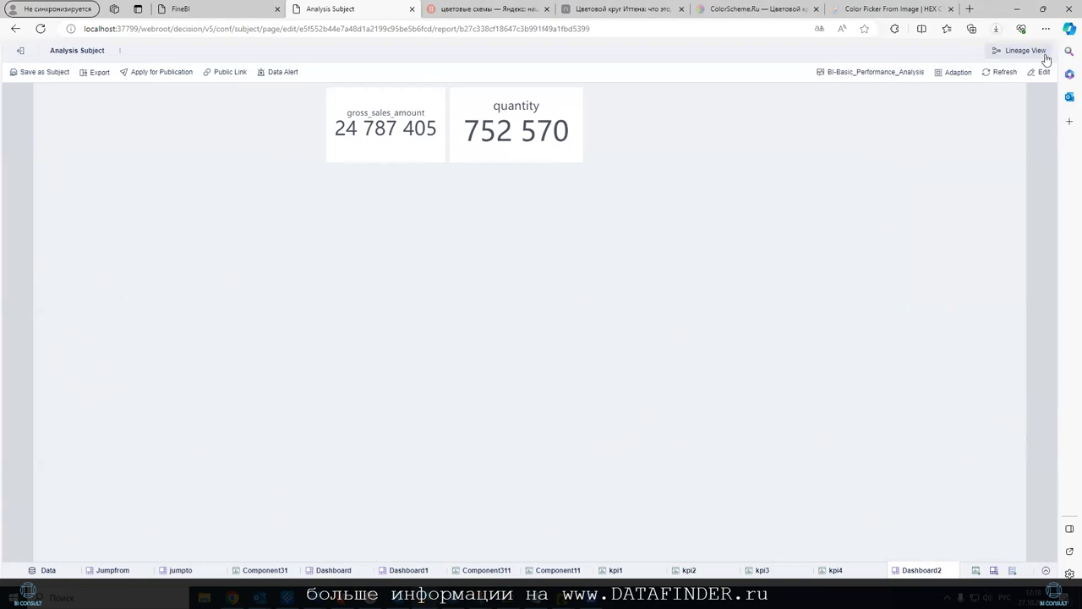
left_click(947, 74)
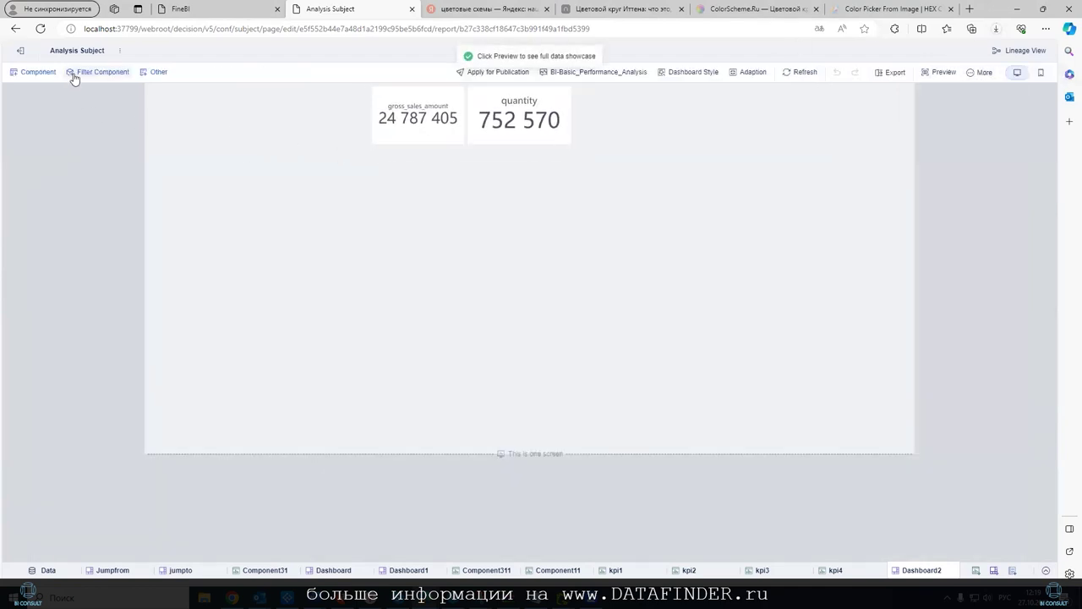
Add the units_in_stock and units_on_order KPI cards, moving units_on_order to the top-left and shrinking it.
left_click(400, 88)
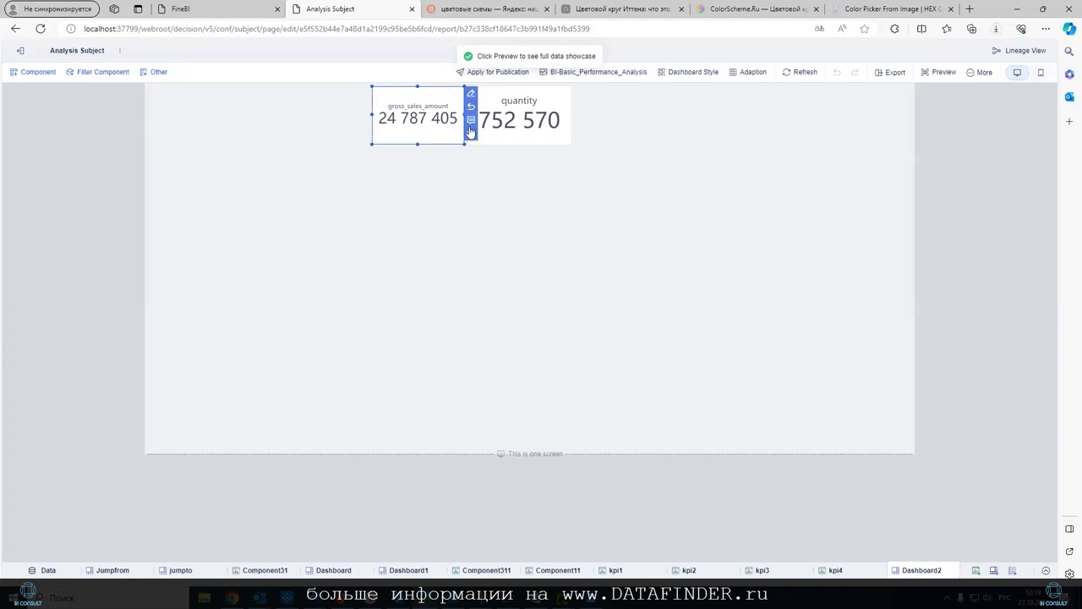
left_click(471, 133)
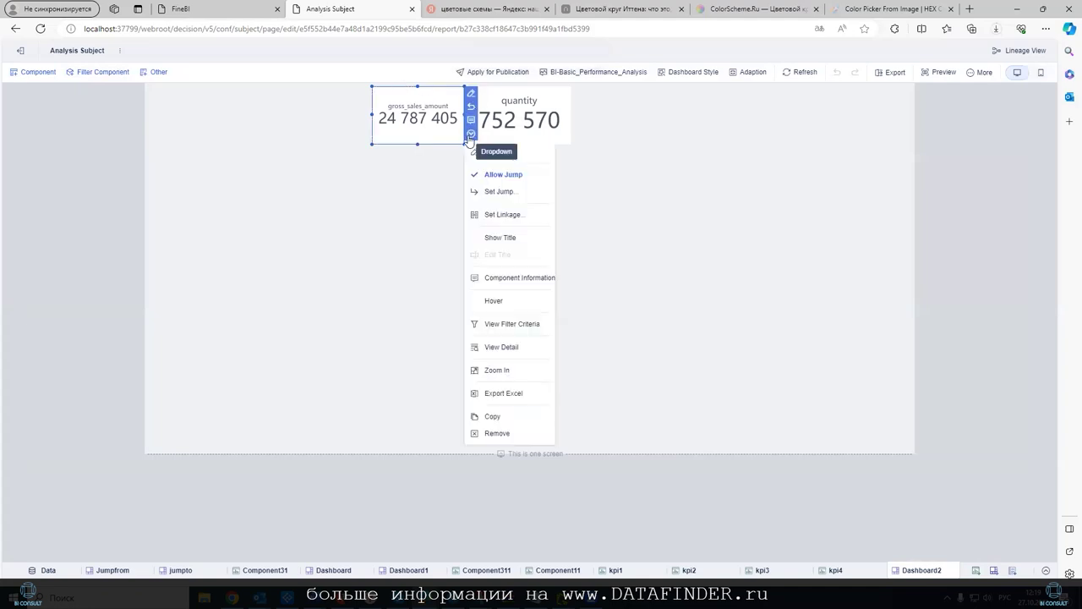
left_click(37, 81)
left_click_drag(58, 160, 149, 160)
mouse_move(28, 142)
left_mouse_down()
mouse_move(302, 330)
mouse_move(550, 252)
left_mouse_up()
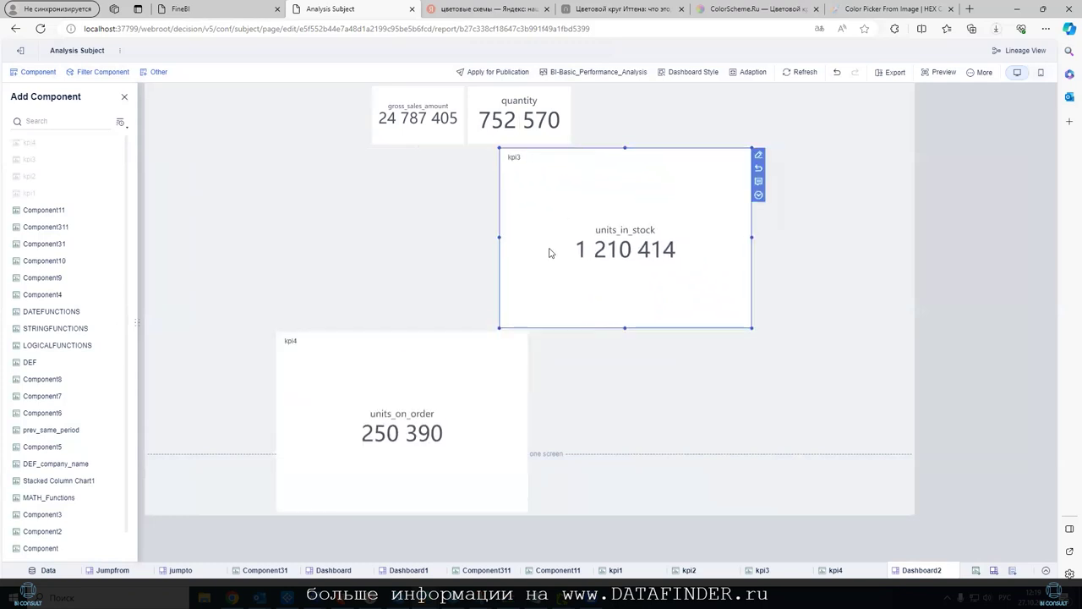
left_click_drag(446, 334, 287, 79)
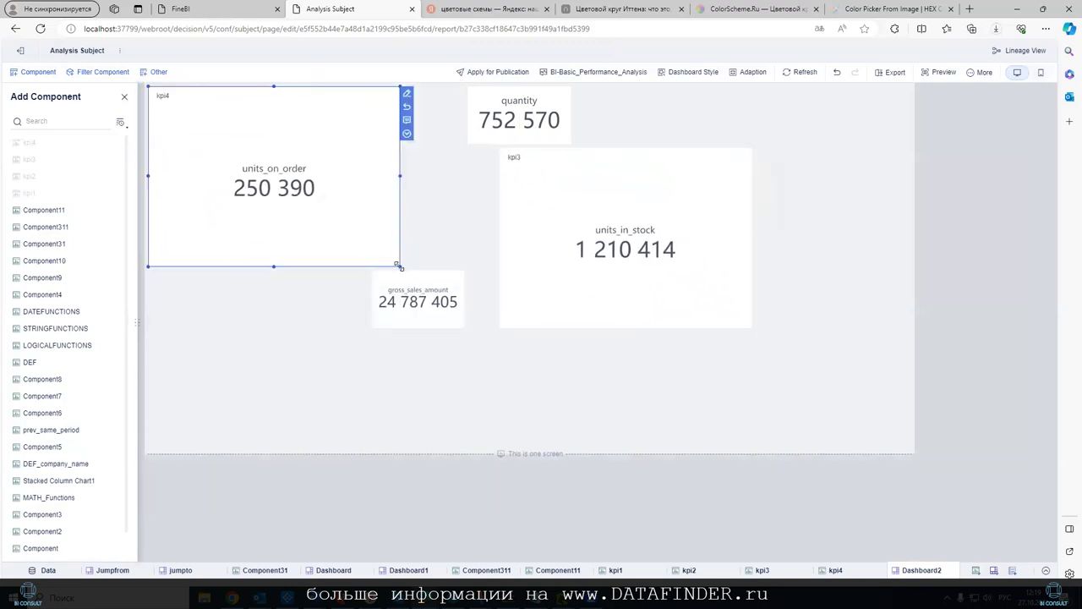
left_click_drag(398, 267, 344, 158)
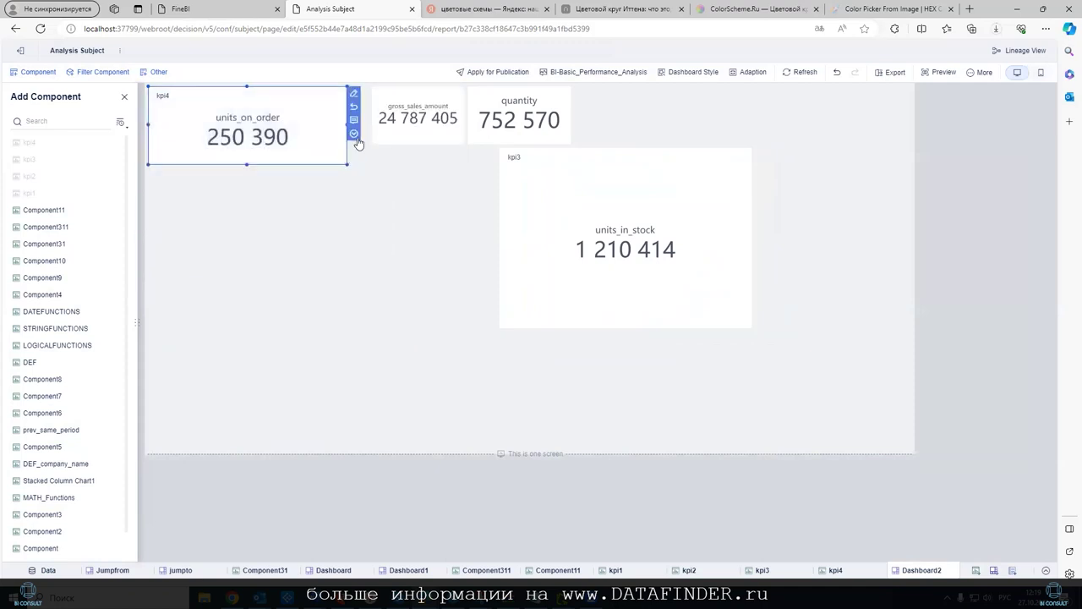
Place the gross_sales_amount card inside the units_in_stock card.
left_click(354, 136)
left_click(394, 299)
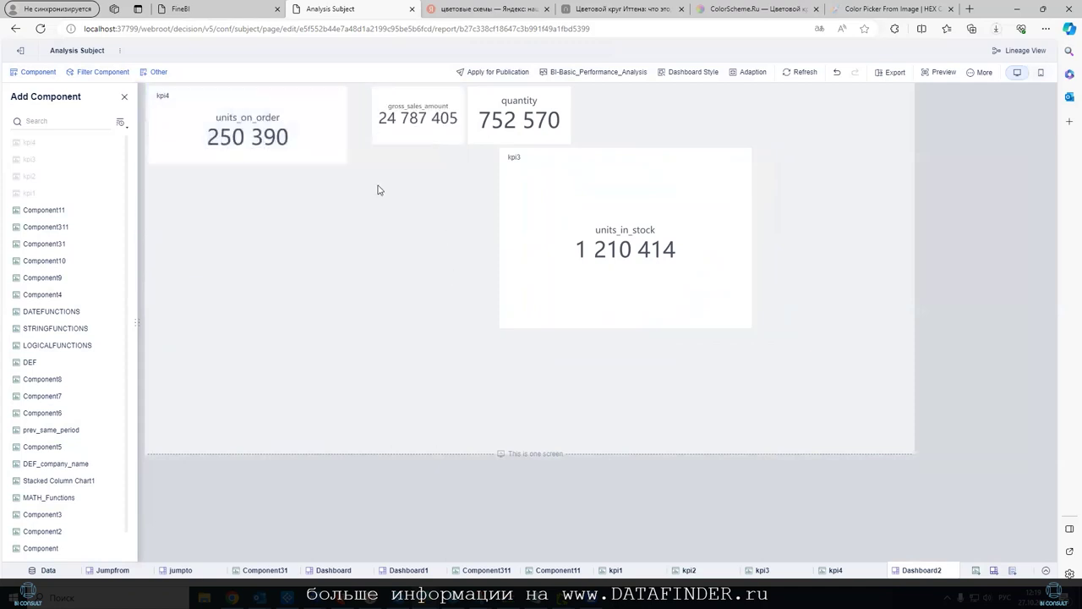
left_click(403, 137)
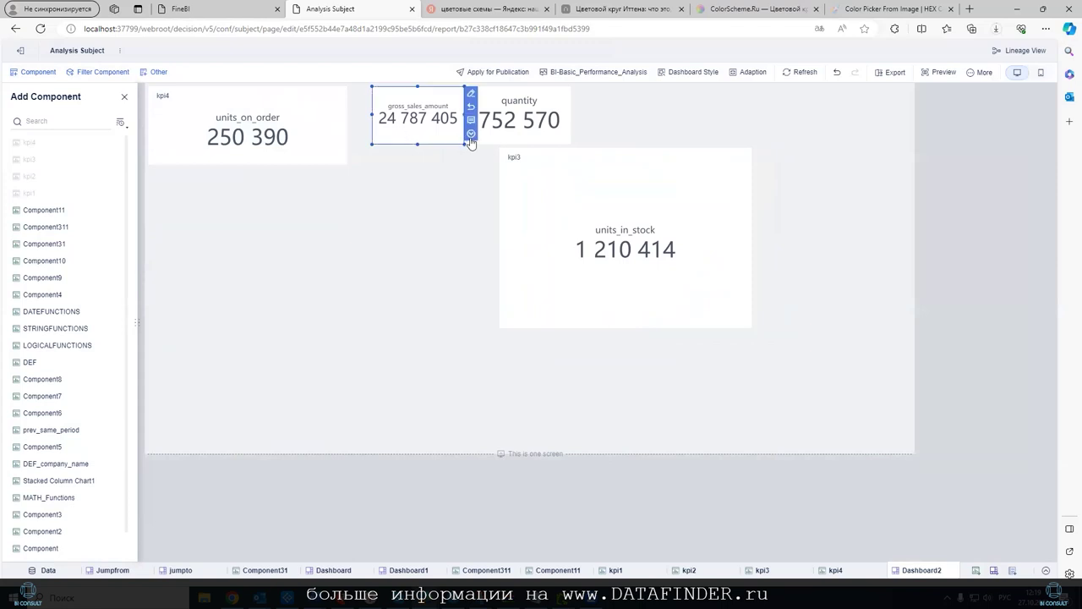
left_click(471, 135)
left_click(501, 304)
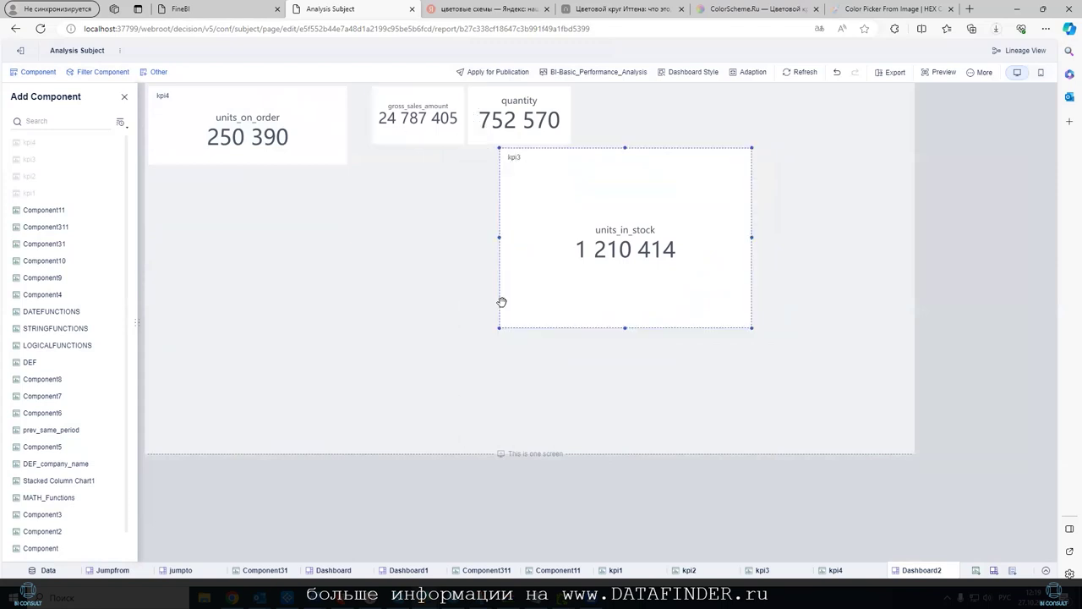
left_click_drag(411, 84, 551, 177)
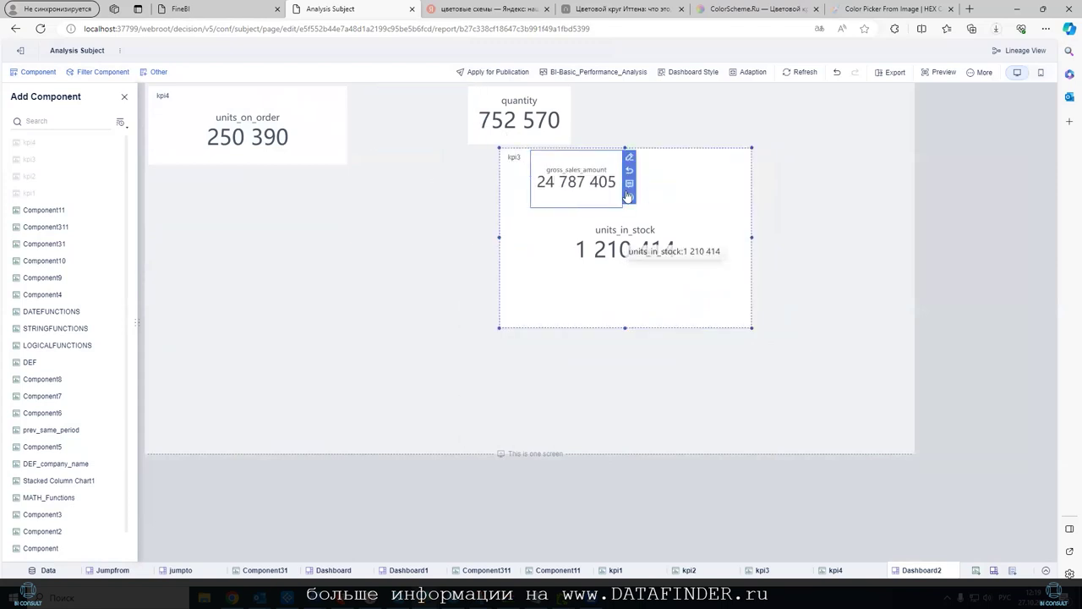
left_click(689, 191)
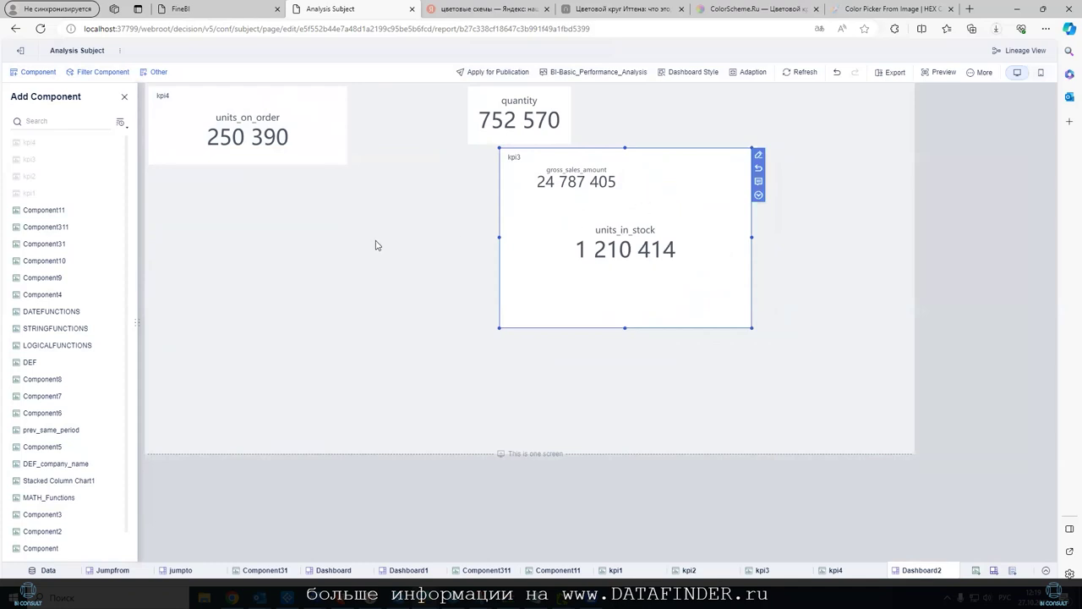
Add the regional sales bar chart under units_on_order and shrink units_on_order further.
left_click_drag(70, 227, 523, 355)
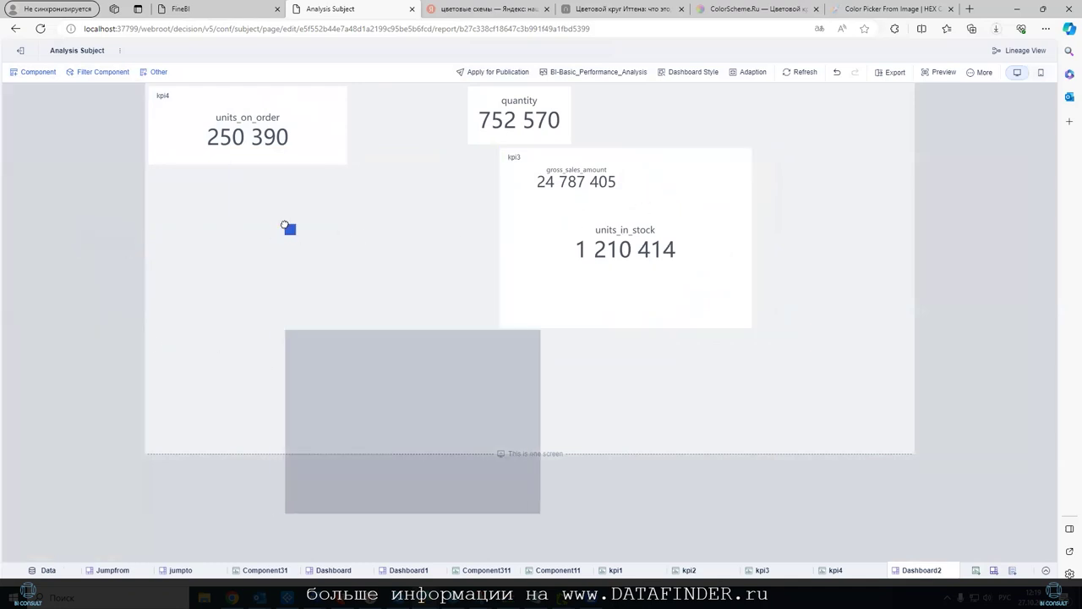
left_click_drag(359, 363, 392, 203)
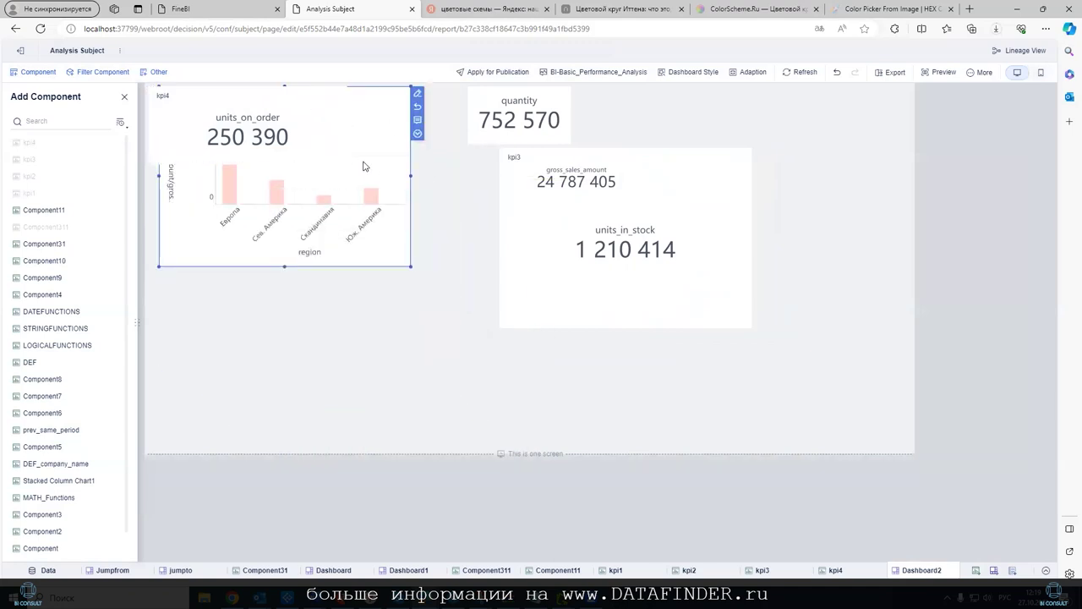
left_click_drag(345, 162, 235, 142)
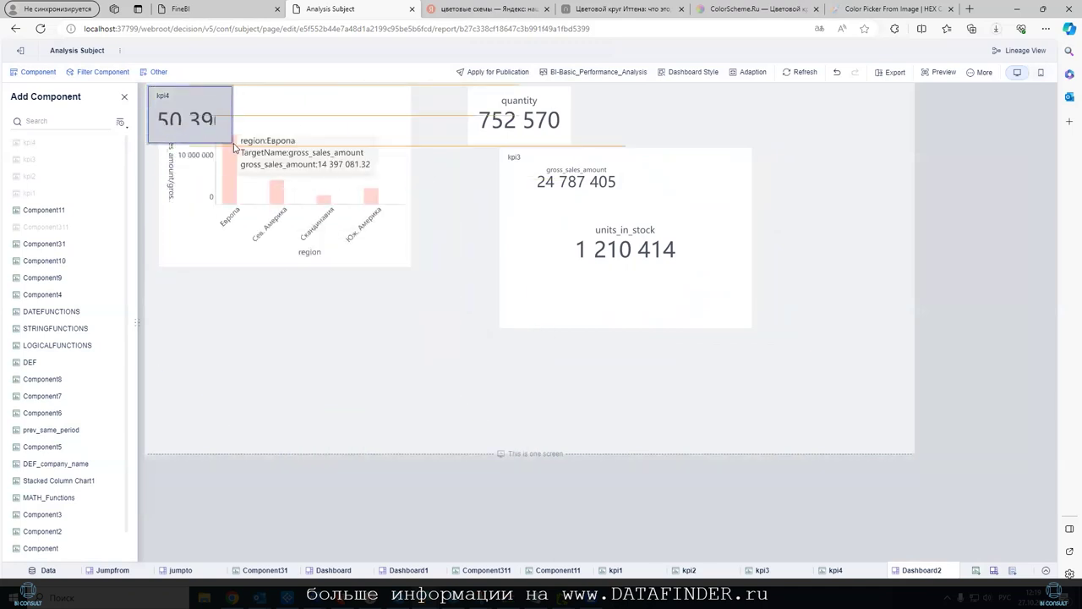
left_click(241, 94)
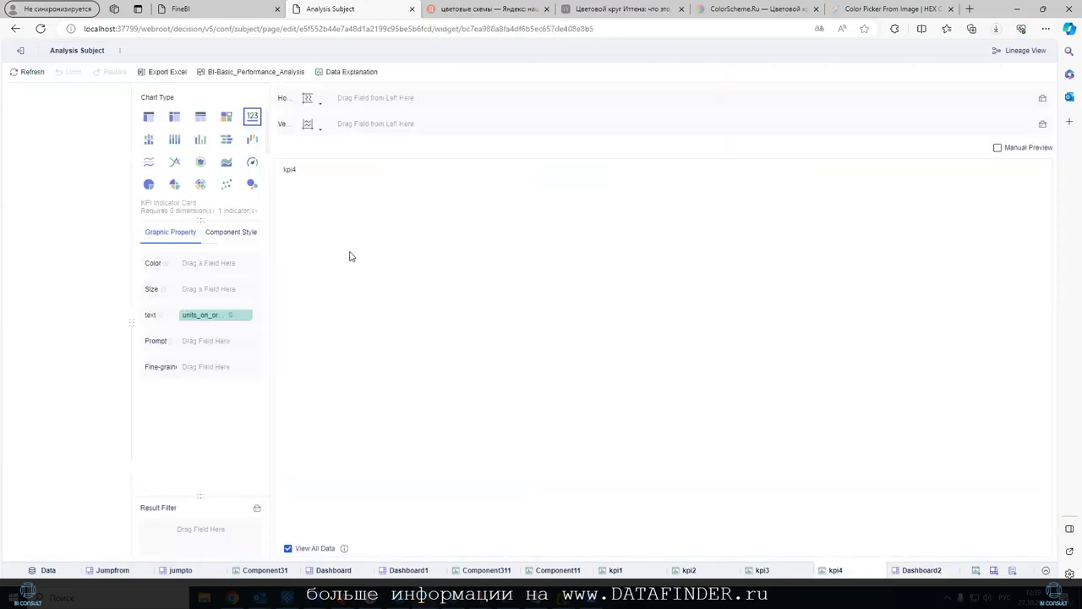
Turn on Adaption Display in kpi4's Component Style and go back to Dashboard2.
left_click(233, 232)
left_click(161, 341)
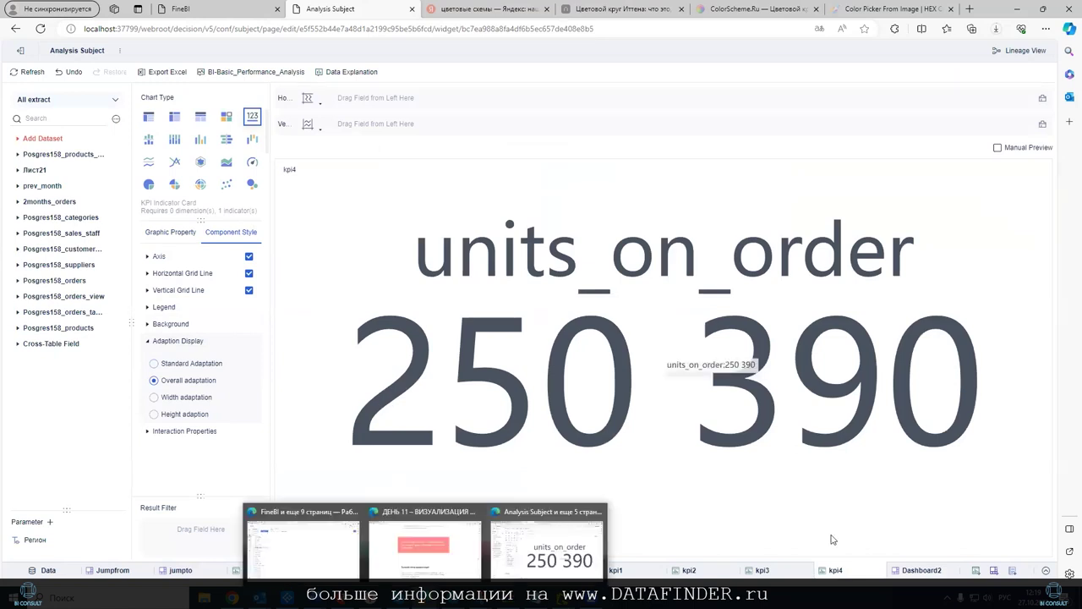
left_click(921, 570)
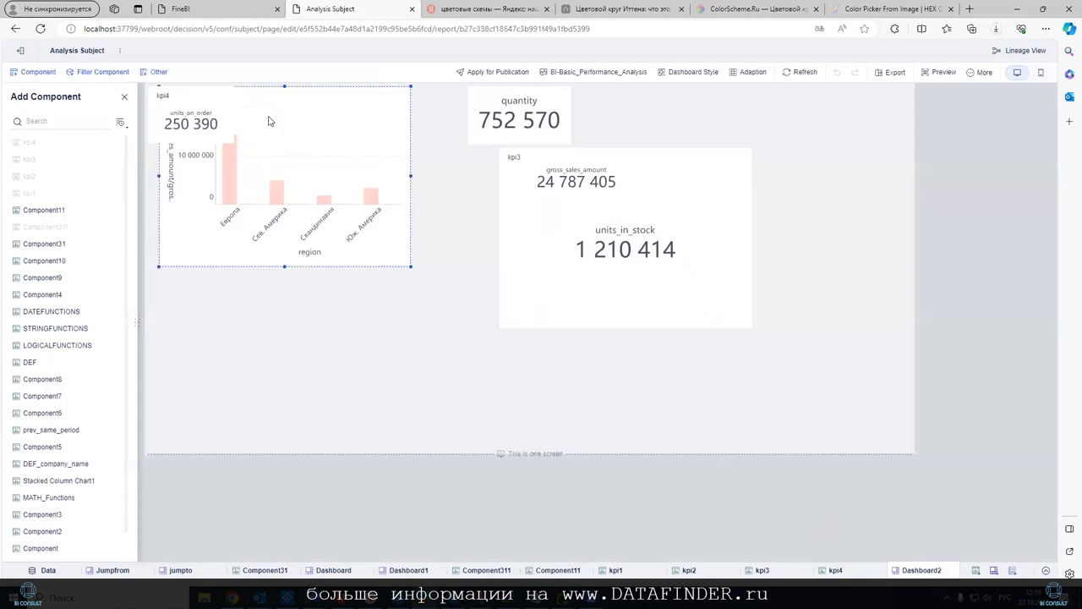
Overlay the units_on_order card (250 390) on the bar chart's top-right corner.
left_click_drag(221, 88, 374, 88)
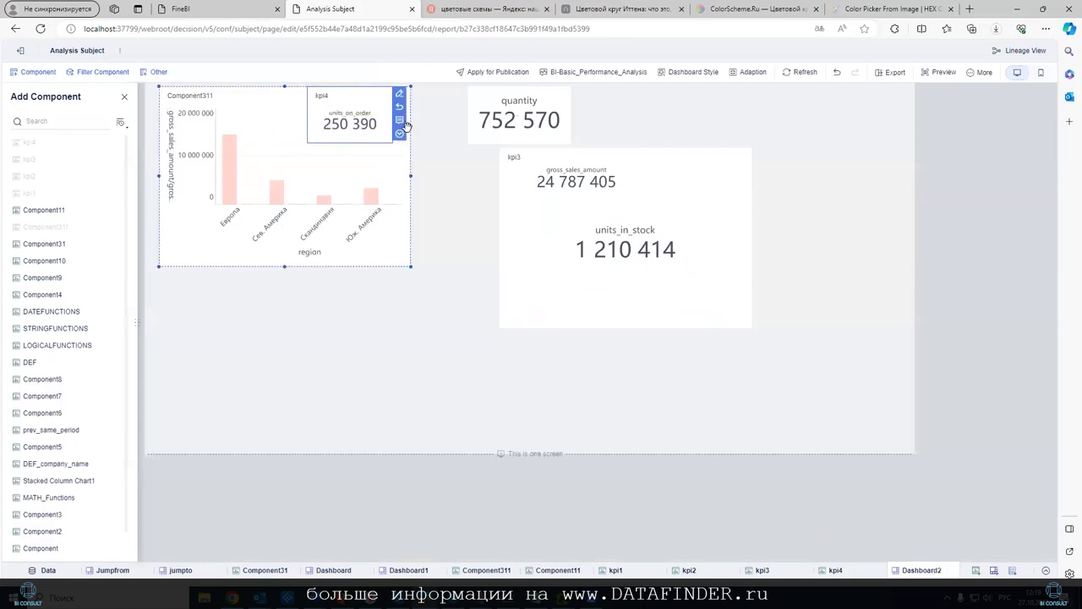
left_click(399, 134)
left_click(427, 254)
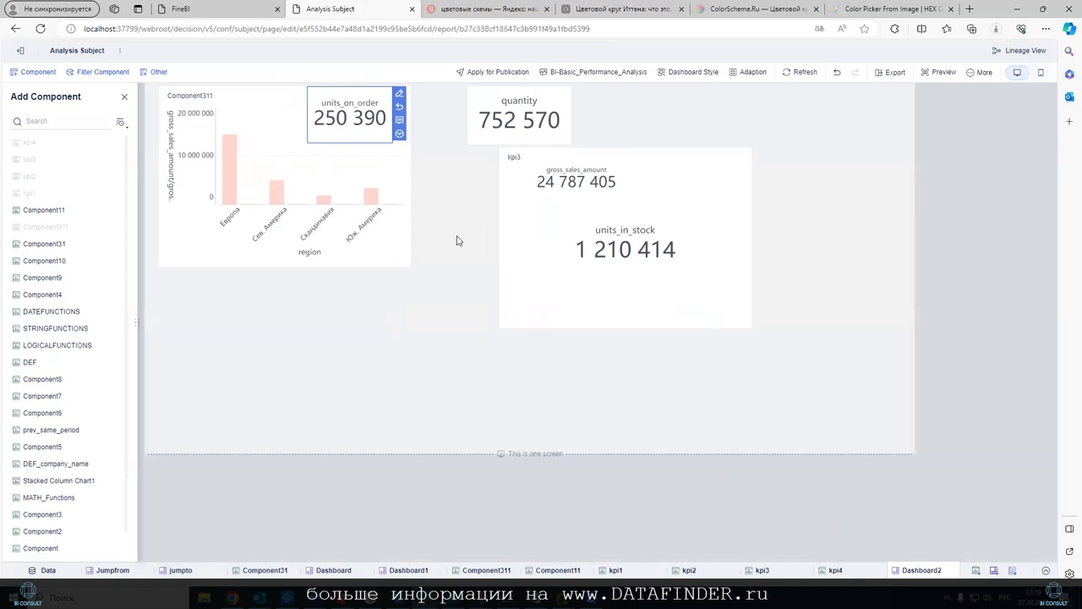
left_click_drag(371, 85, 386, 90)
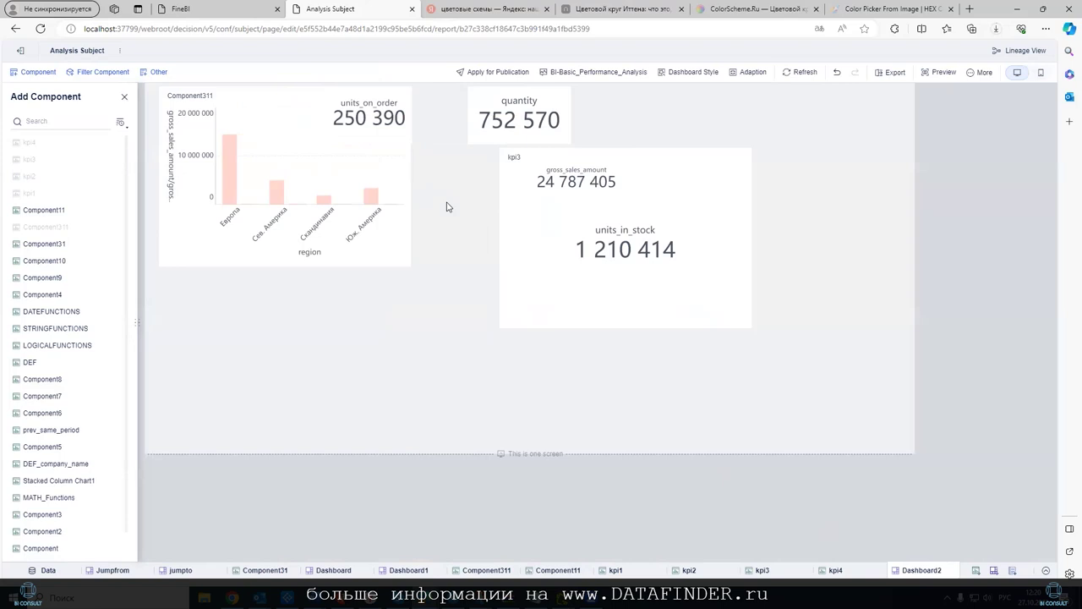
left_click(383, 90)
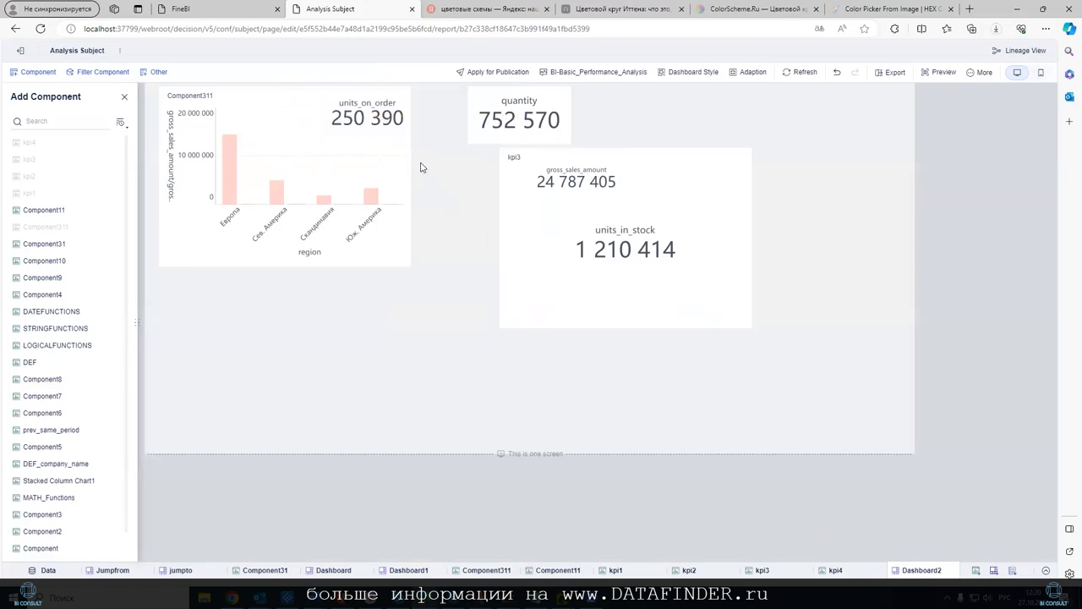
Add the word cloud below the bar chart and shorten it from its top edge.
left_click_drag(55, 243, 452, 364)
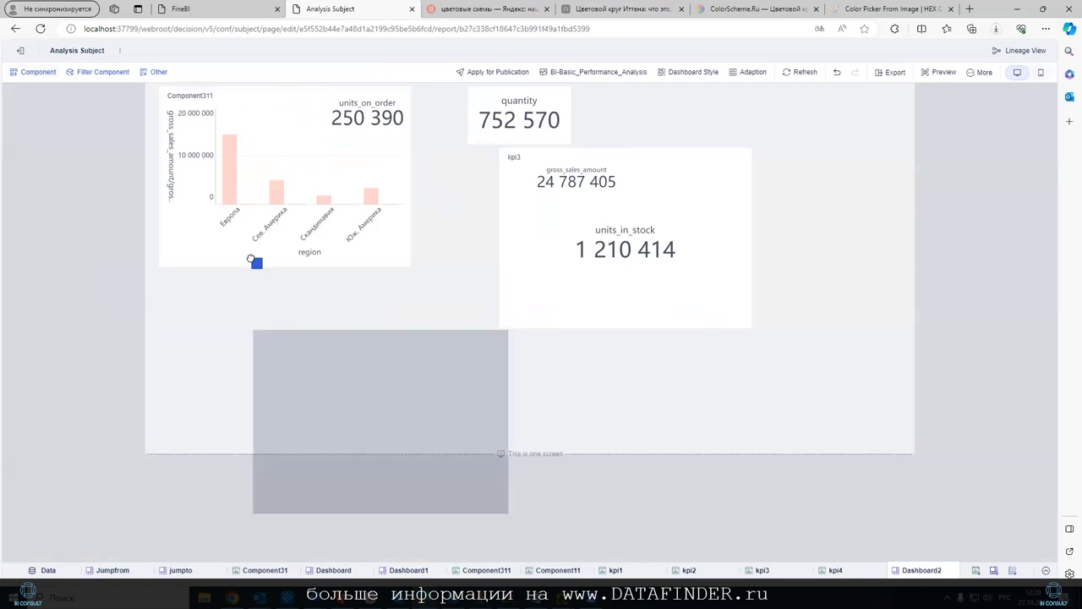
left_click_drag(378, 343, 285, 281)
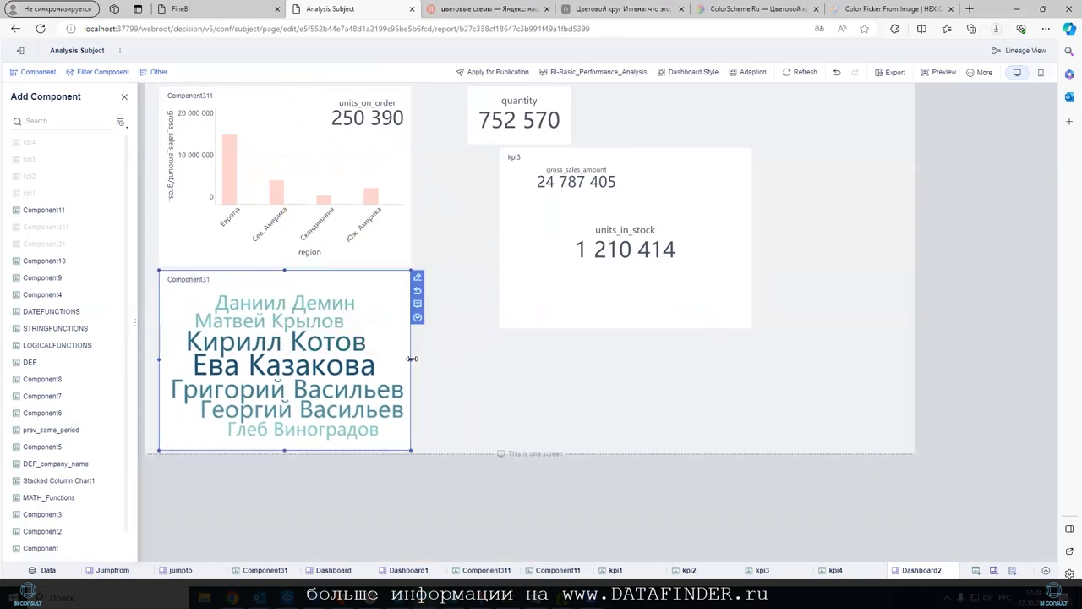
left_click_drag(284, 274, 282, 289)
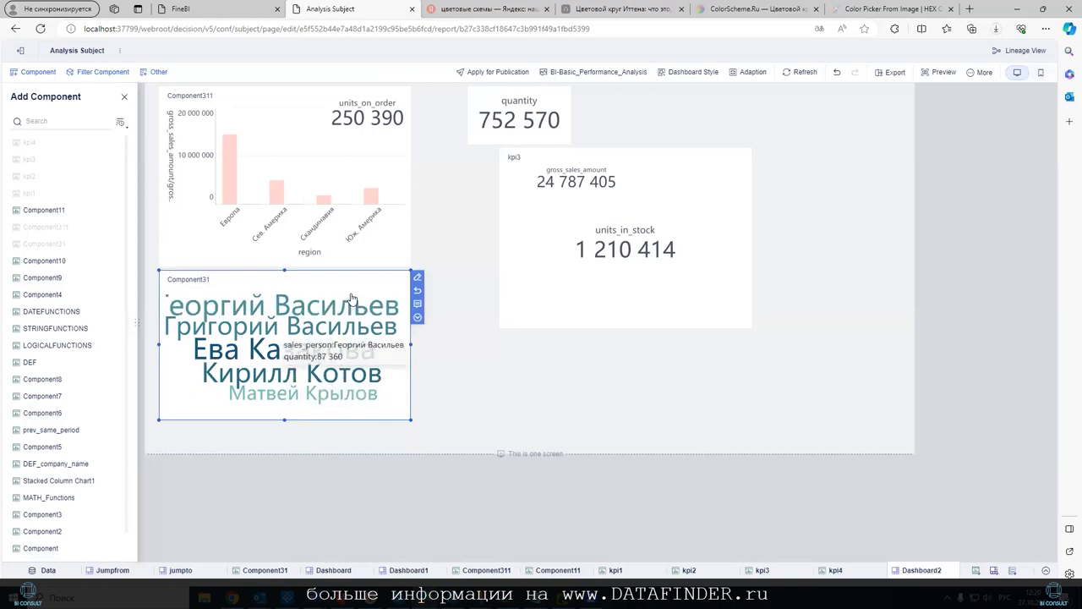
left_click_drag(355, 292, 387, 271)
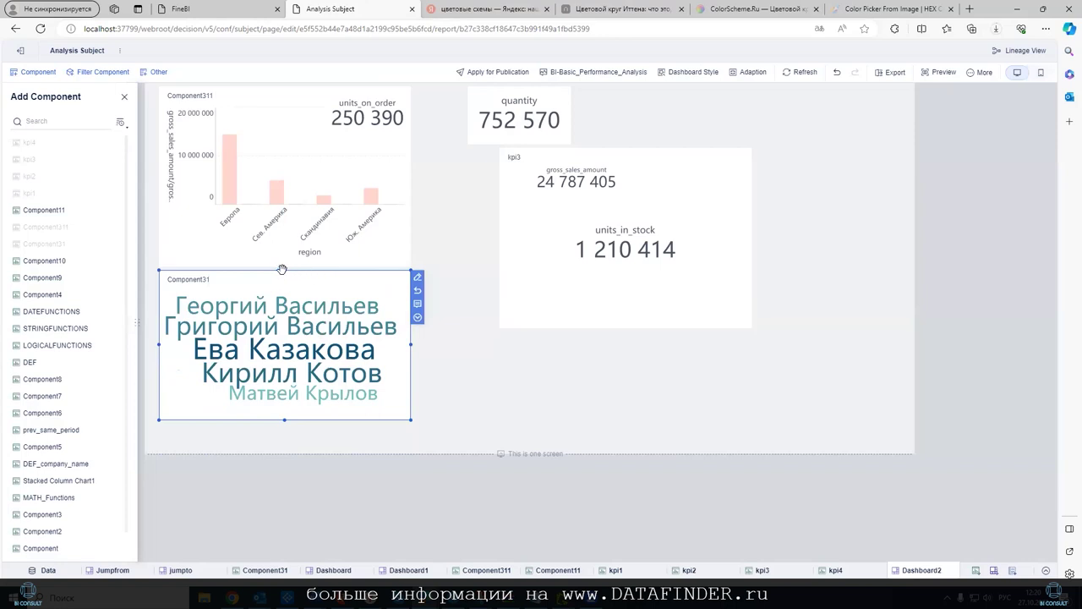
left_click(417, 317)
left_click(451, 198)
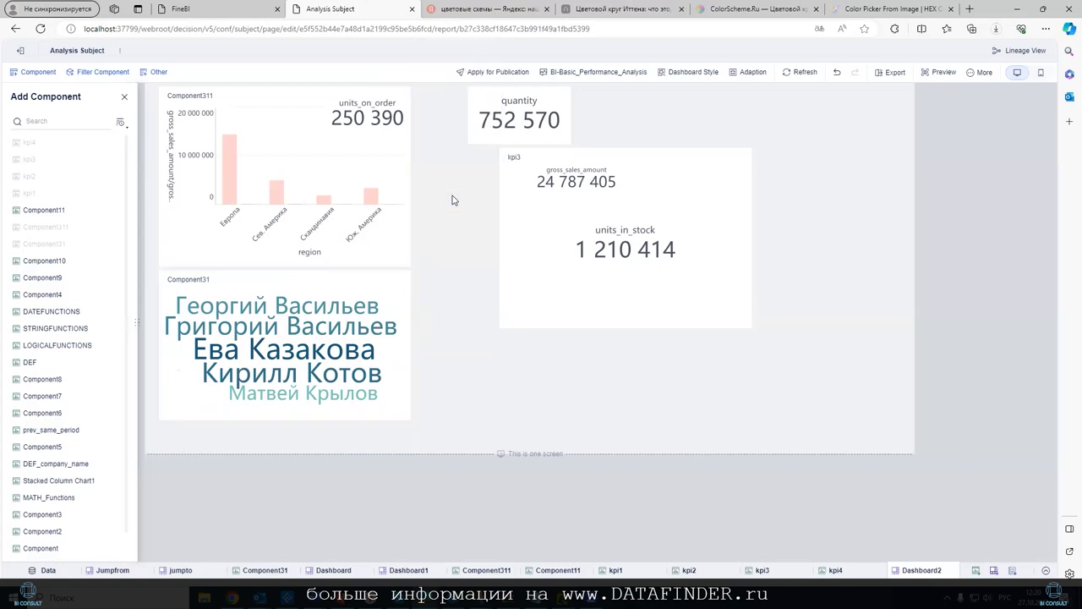
left_click_drag(343, 270, 357, 304)
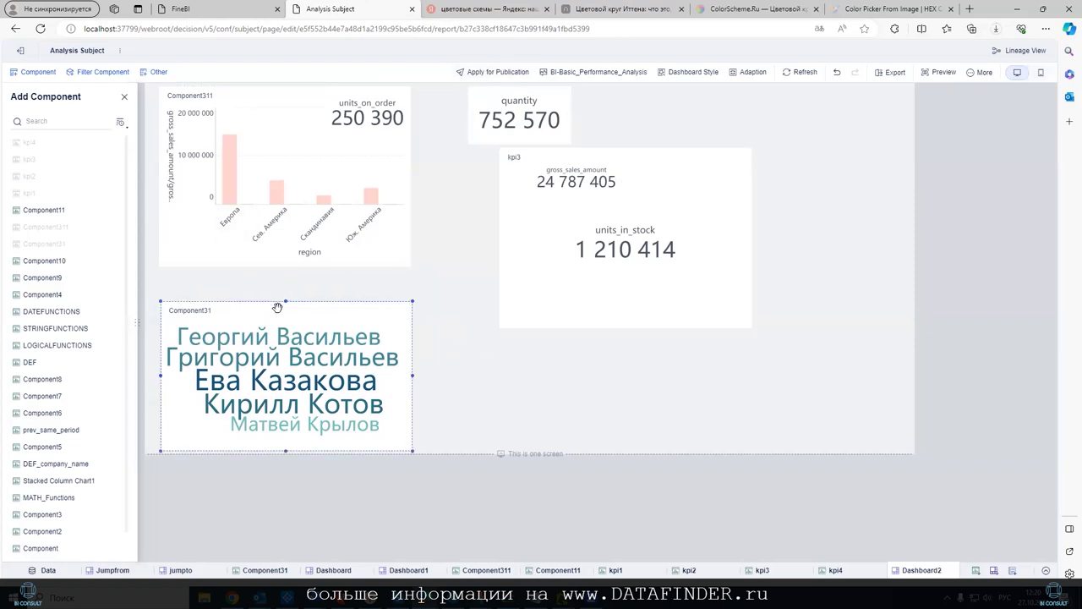
Add the Component4 detail table beside the word cloud, resized wider and shorter, then drop in a new filter.
left_click(355, 312)
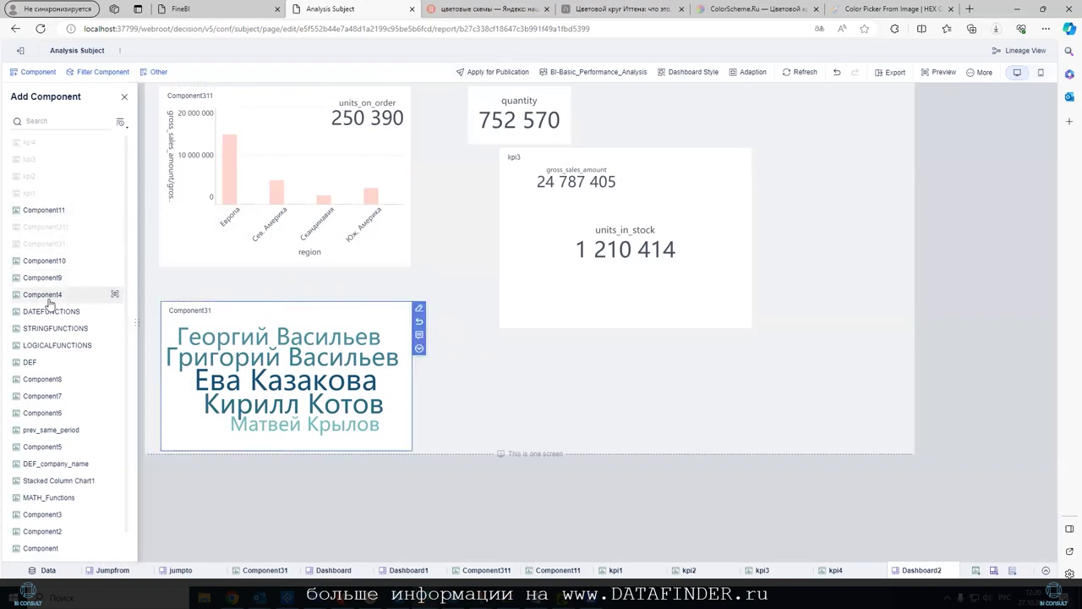
left_click_drag(47, 294, 462, 322)
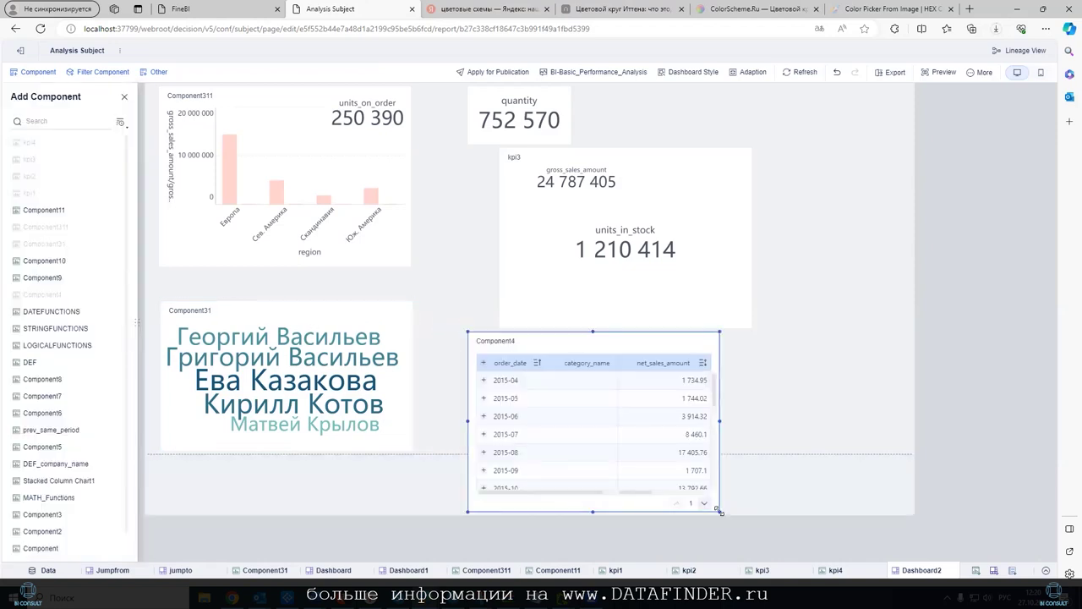
left_click_drag(718, 511, 837, 450)
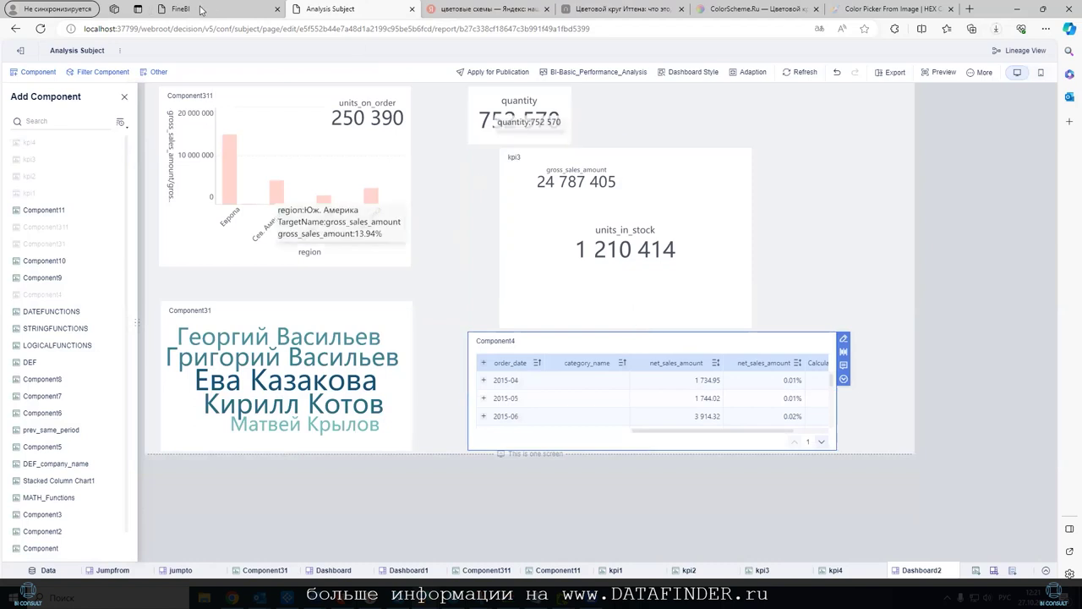
left_click(102, 72)
mouse_move(37, 137)
left_mouse_down()
mouse_move(281, 123)
mouse_move(351, 280)
left_mouse_up()
Create a Year filter on order_date from Posgres158_orders_view.
left_click(322, 233)
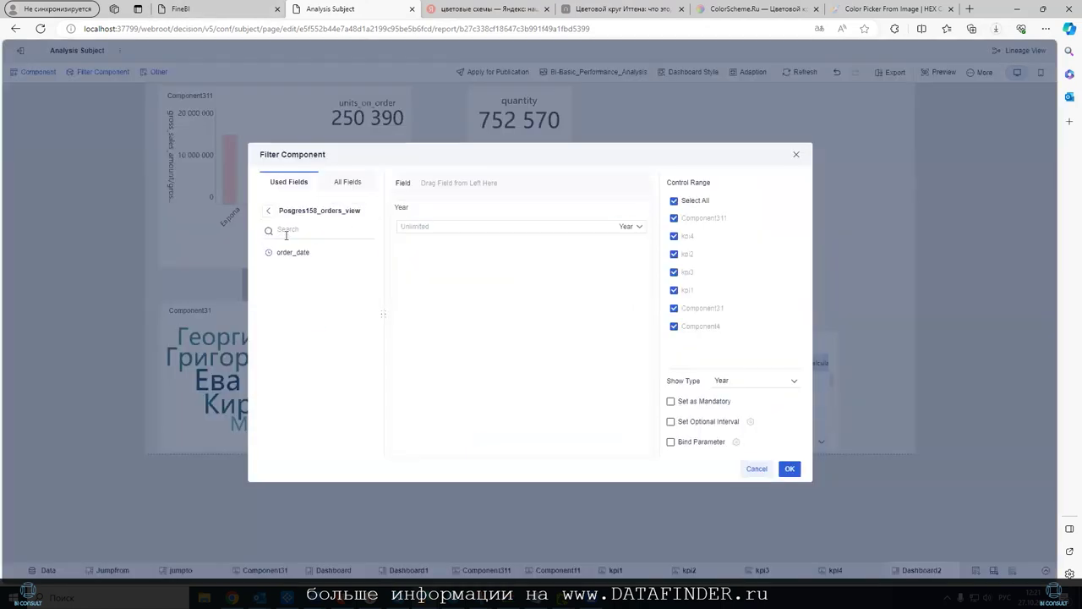
left_click_drag(301, 252, 436, 190)
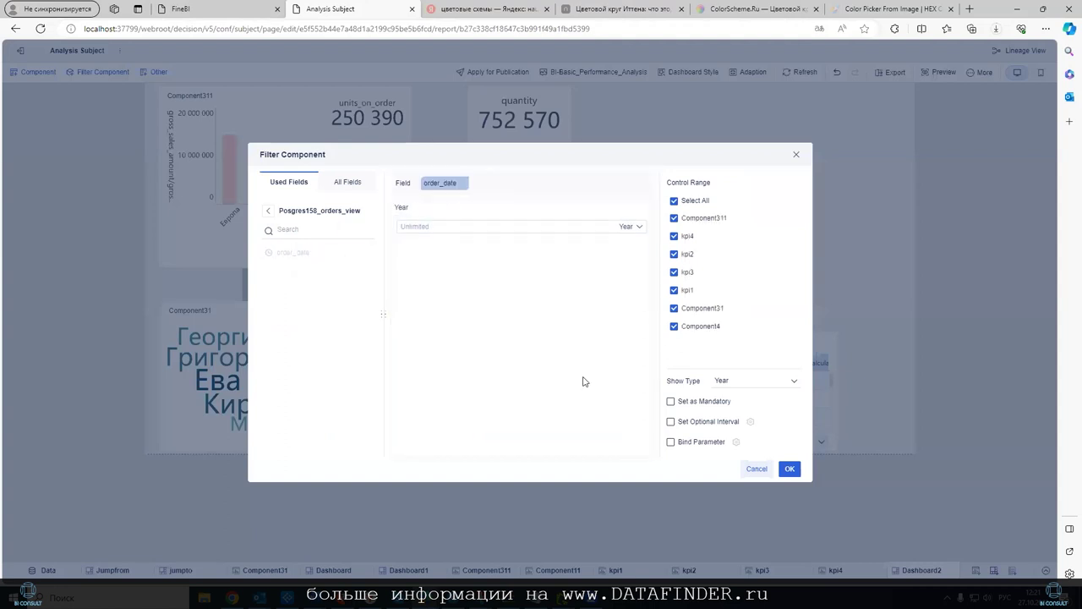
left_click(786, 468)
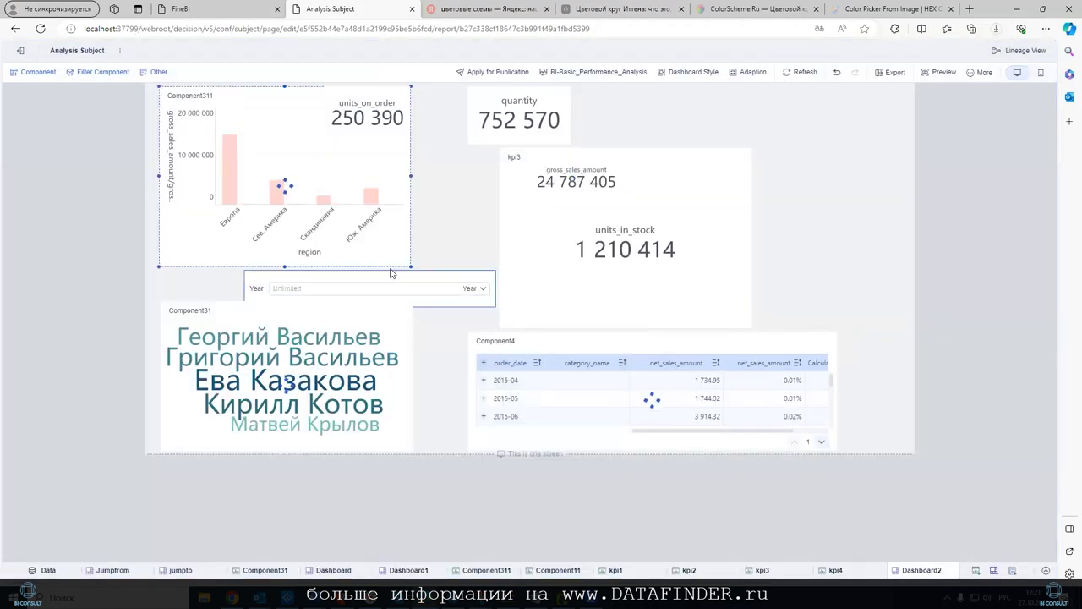
Move the Year filter to the top-left corner, keeping units_on_order over the chart.
mouse_move(400, 275)
left_mouse_down()
mouse_move(422, 85)
mouse_move(515, 90)
left_mouse_up()
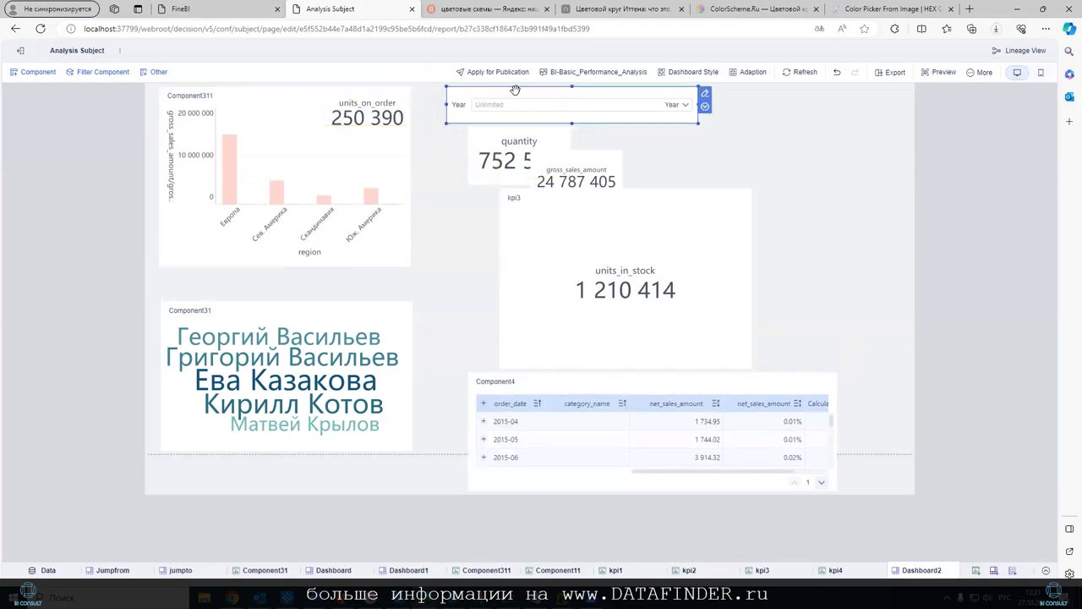
left_click(394, 98)
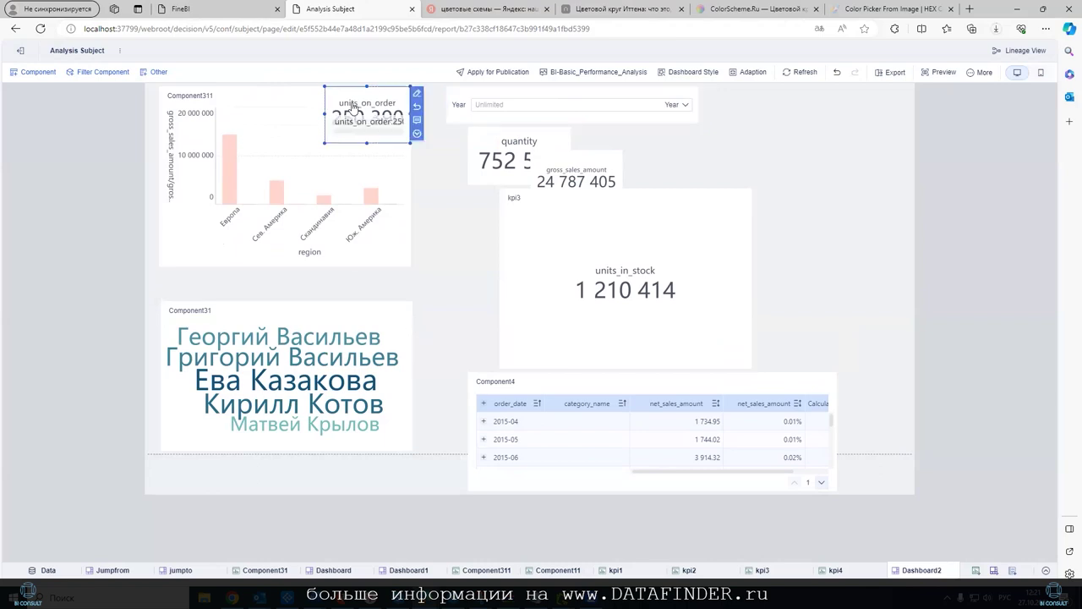
mouse_move(457, 94)
left_mouse_down()
mouse_move(173, 76)
mouse_move(166, 89)
left_mouse_up()
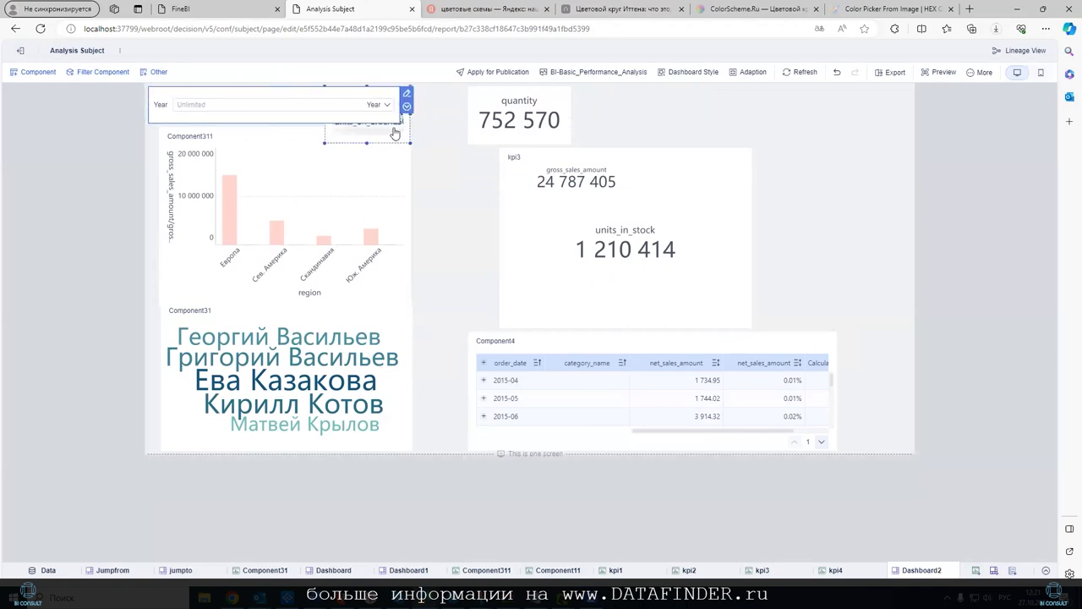
left_click_drag(405, 126, 403, 172)
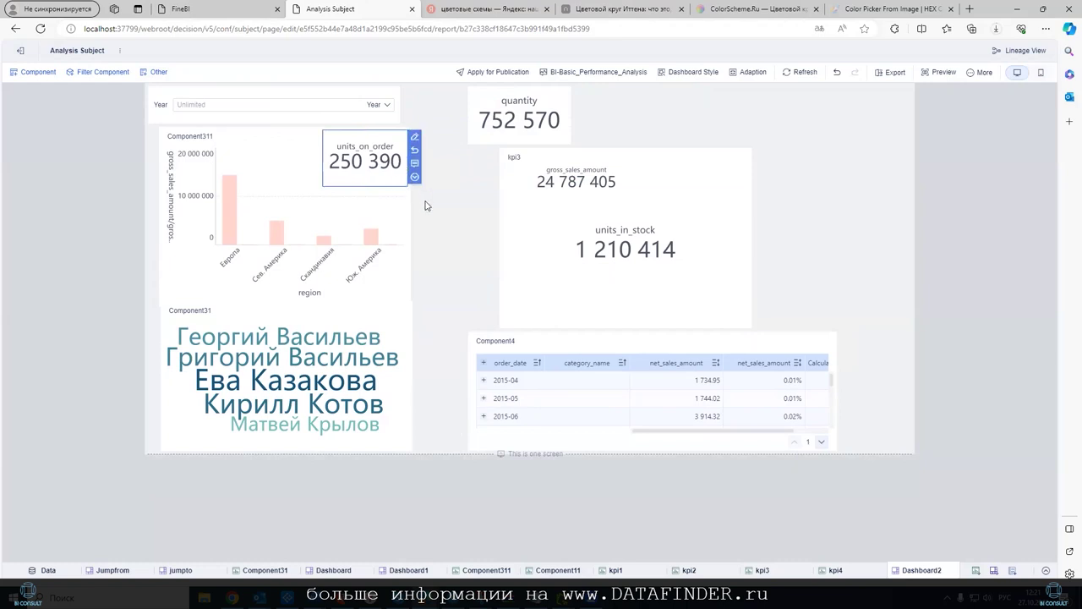
mouse_move(364, 158)
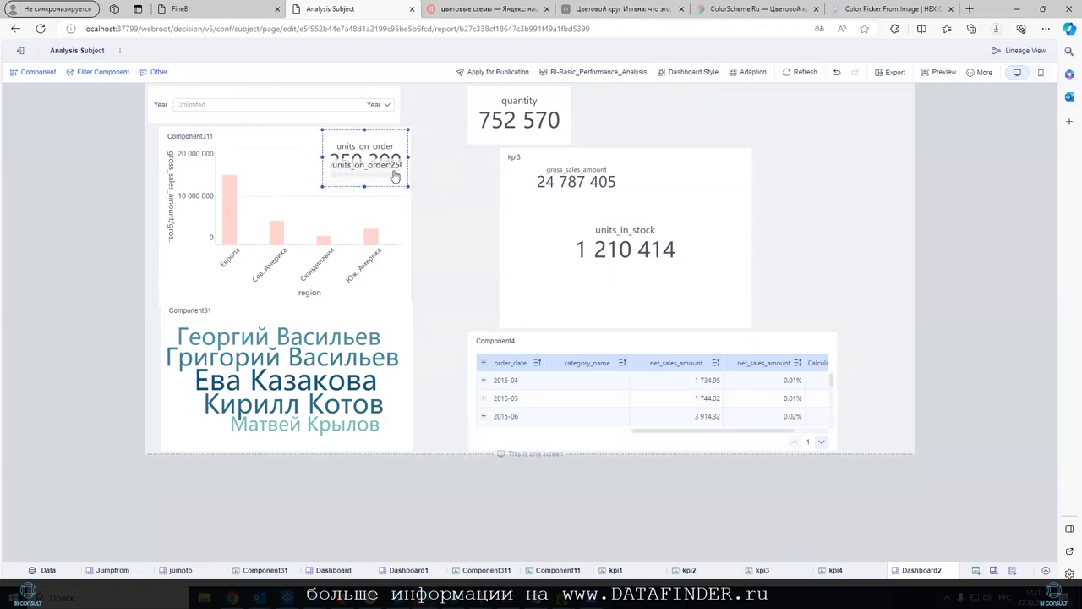
left_click(322, 116)
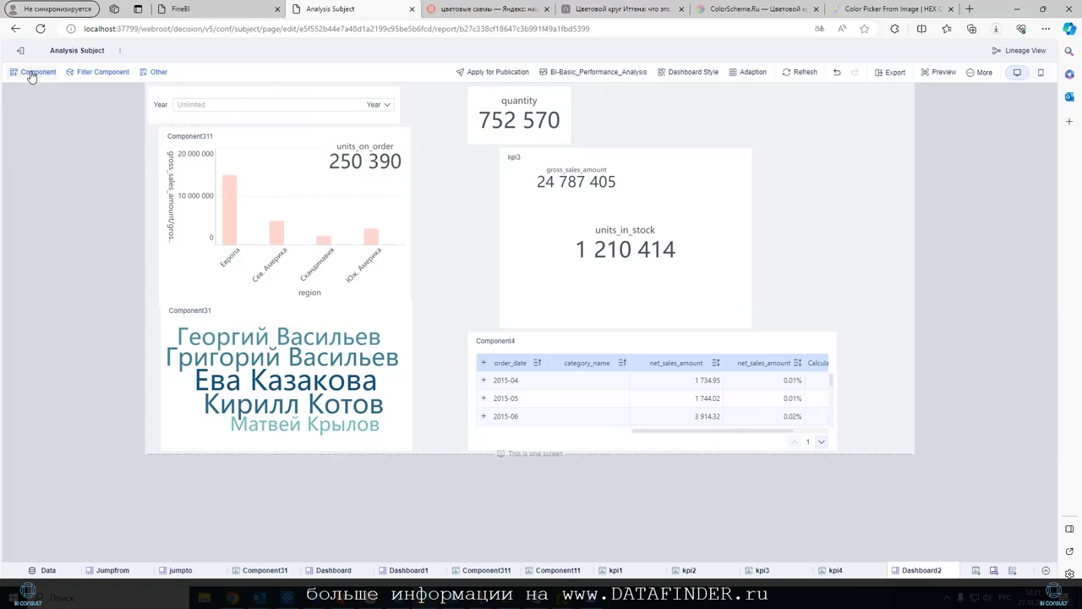
Insert a Text Component, move the quantity KPI into it, and reorder units_on_order.
left_click(154, 72)
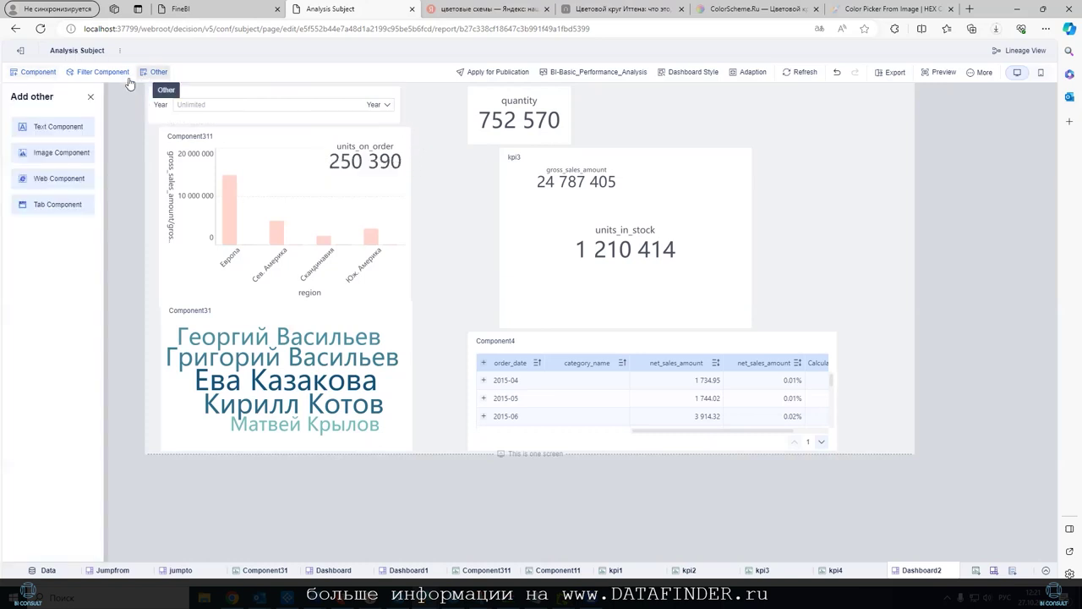
left_click(61, 127)
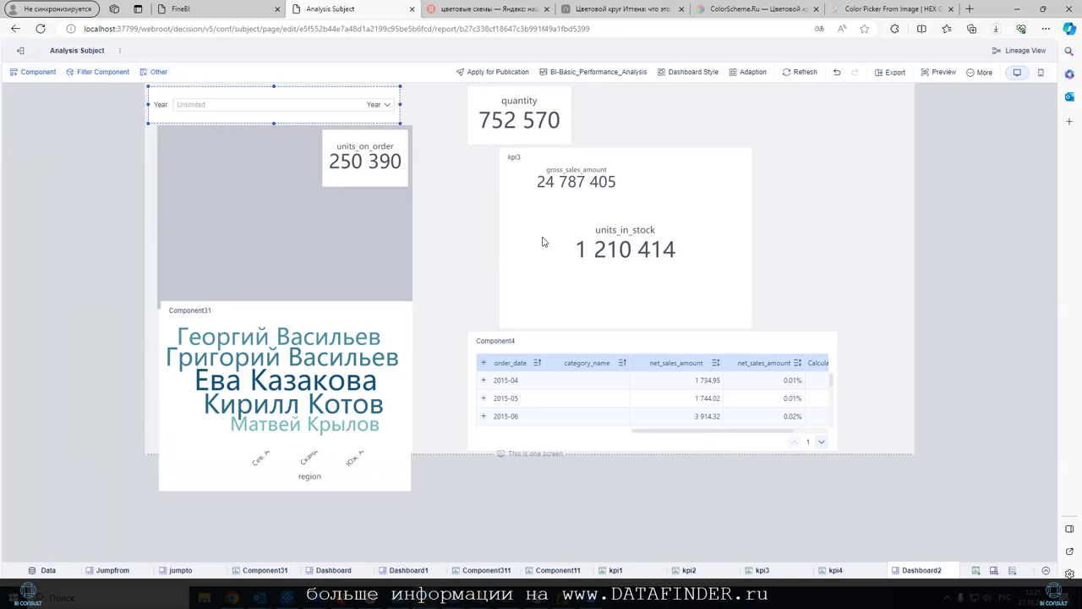
left_click(519, 87)
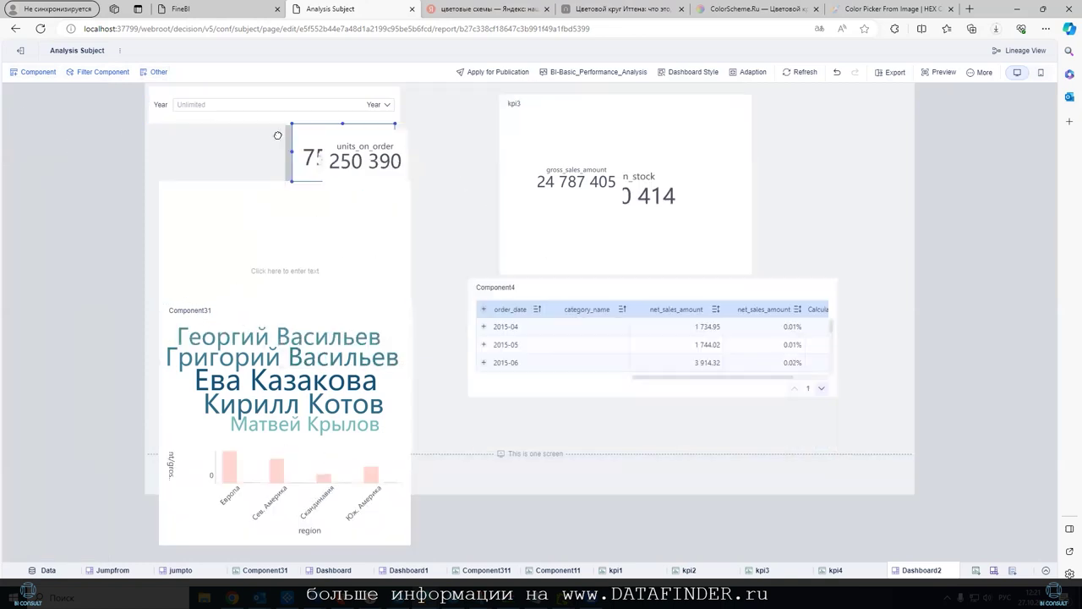
left_click_drag(532, 87, 254, 305)
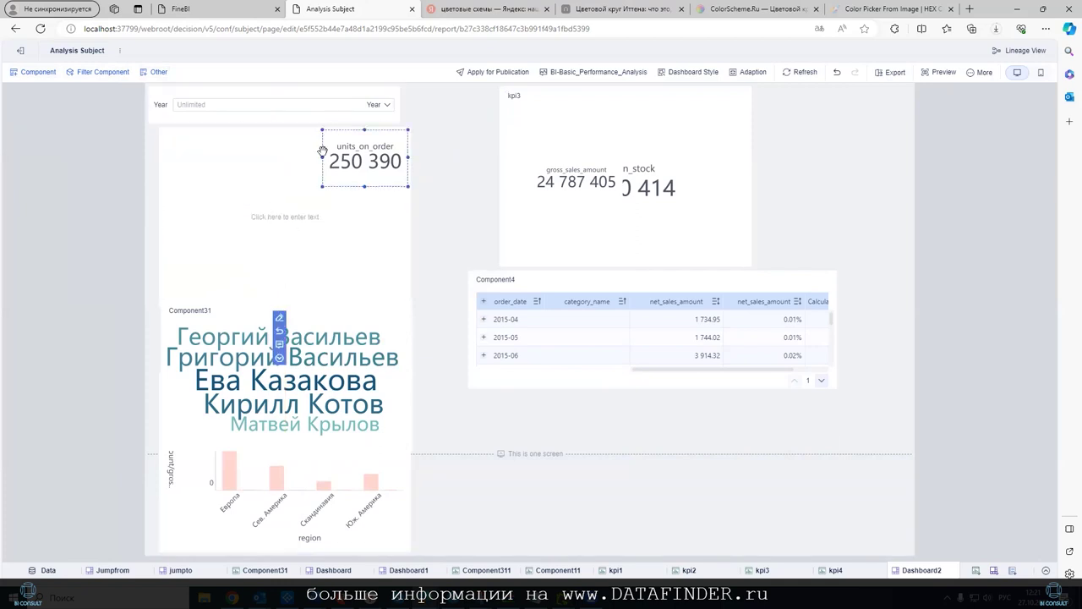
left_click(347, 140)
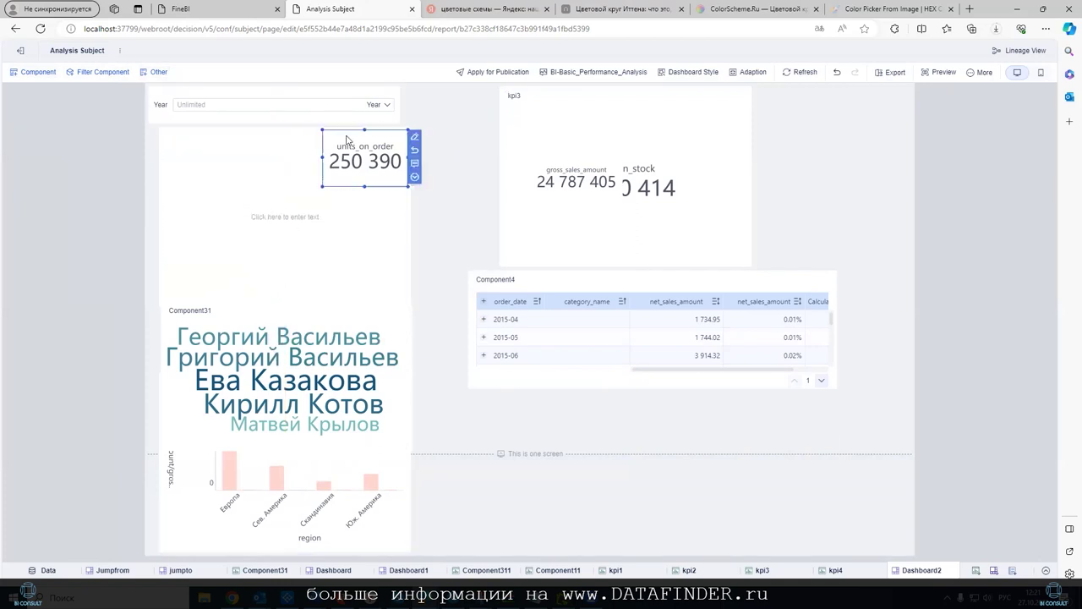
left_click(415, 178)
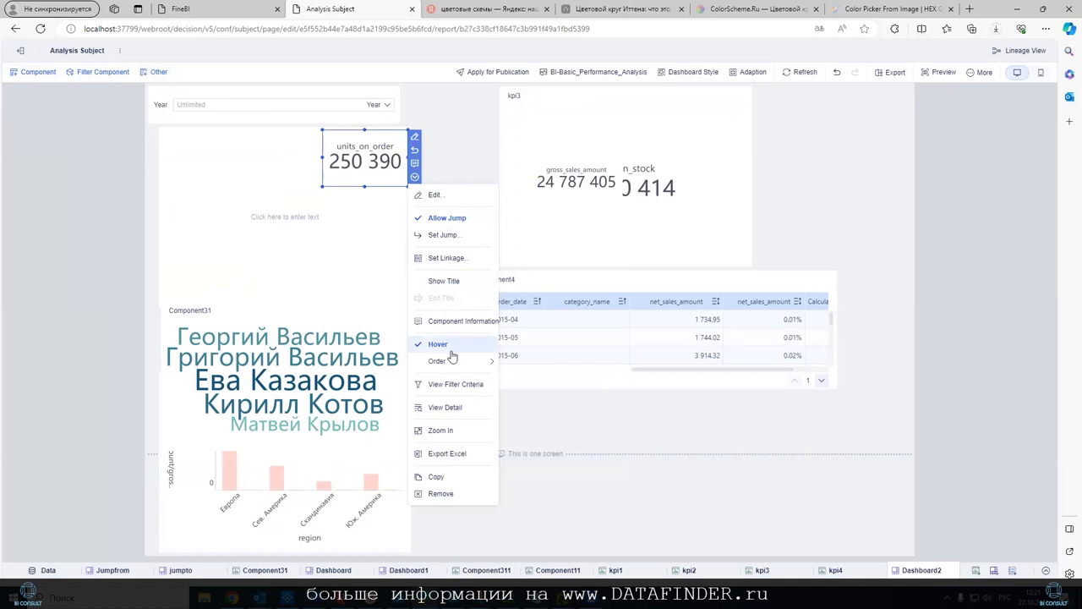
mouse_move(438, 360)
left_click(512, 376)
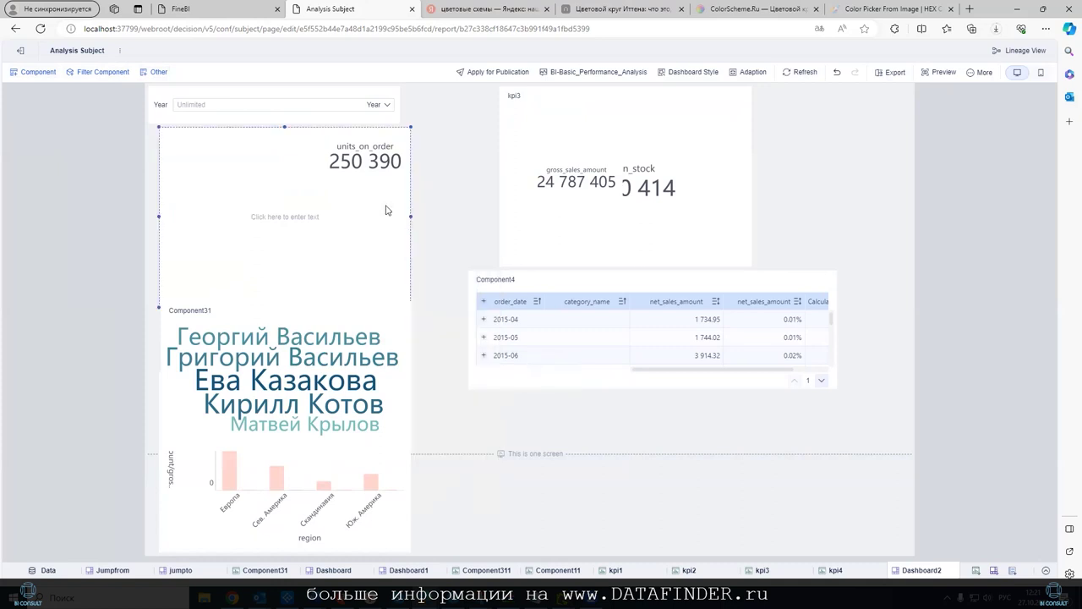
Bring the quantity KPI to the front and put the text panel behind both KPIs.
mouse_move(309, 126)
left_mouse_down()
mouse_move(480, 126)
mouse_move(296, 128)
left_mouse_up()
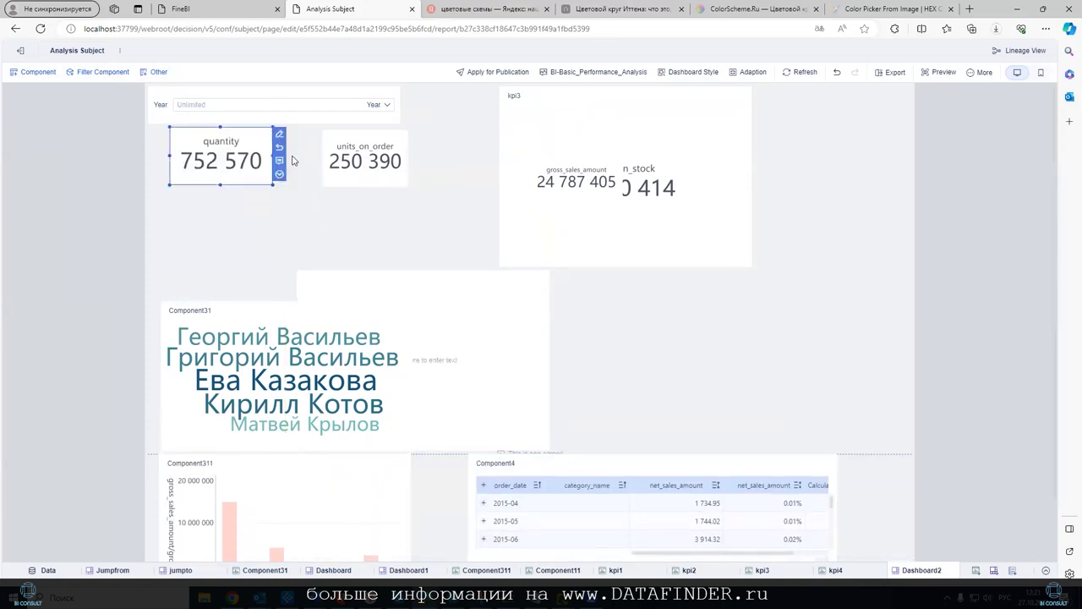
left_click(279, 176)
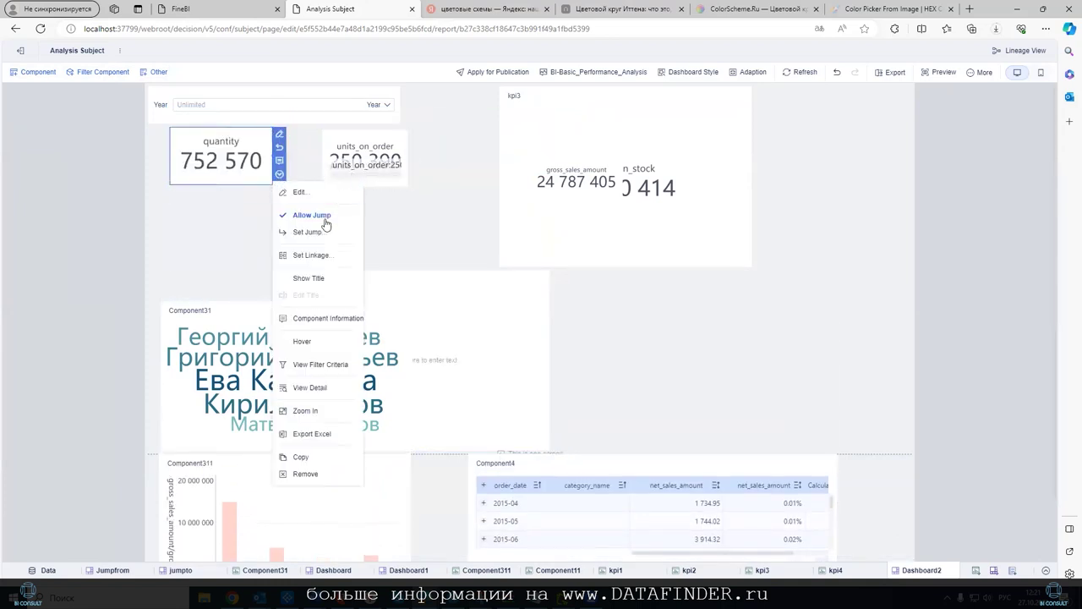
left_click(314, 342)
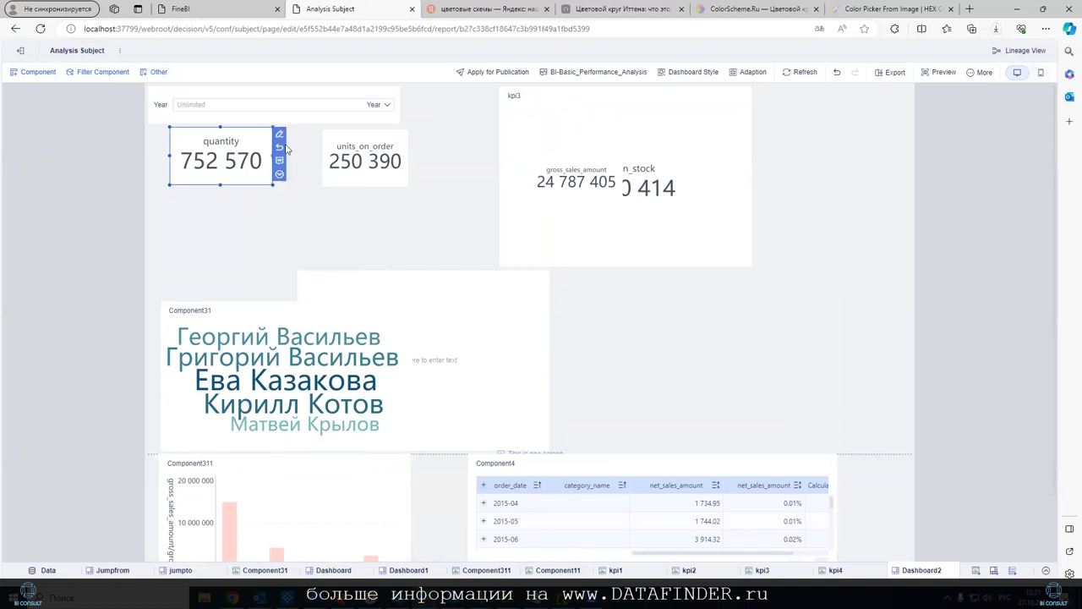
left_click(279, 175)
mouse_move(302, 359)
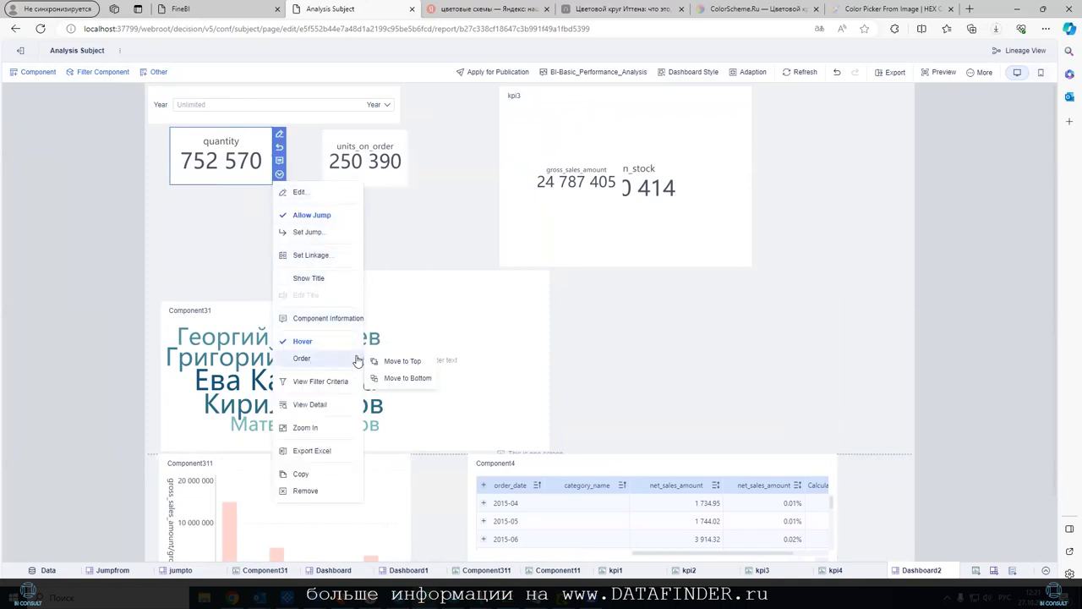
left_click(402, 377)
left_click_drag(415, 270, 245, 182)
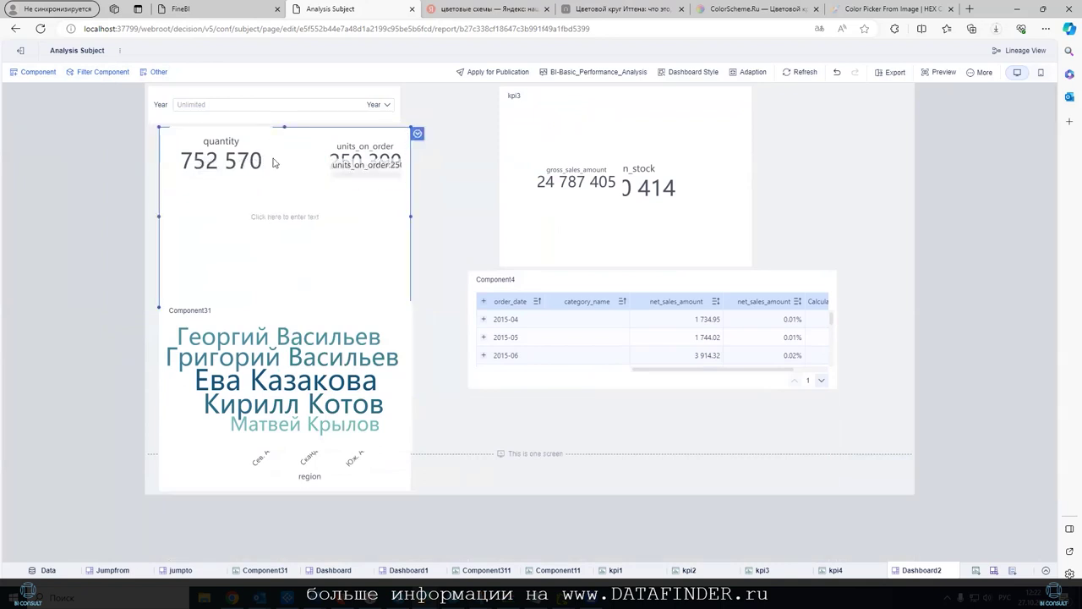
left_click(344, 132)
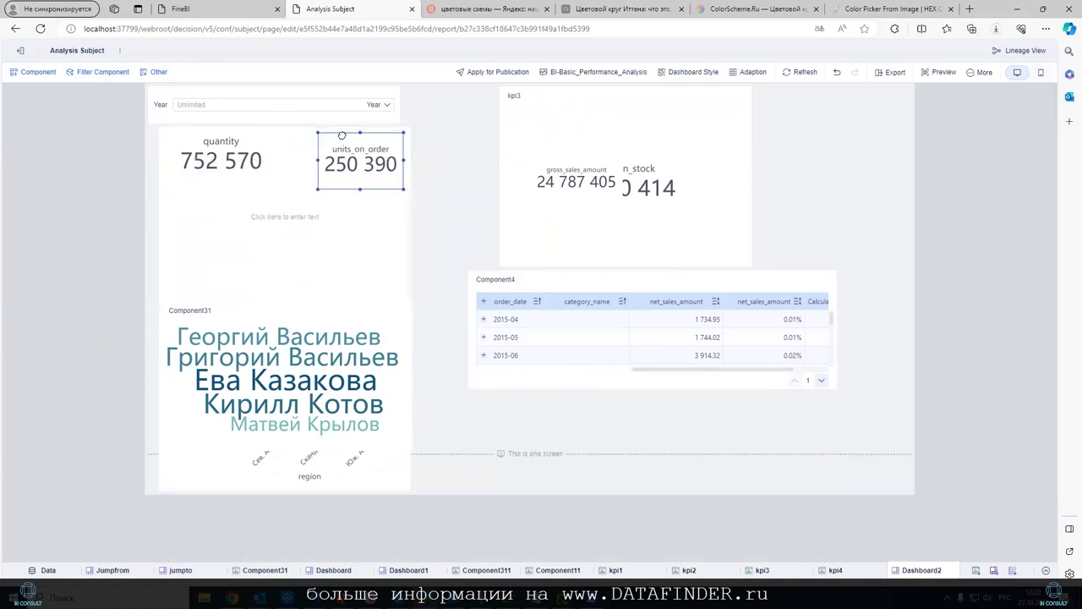
left_click(213, 146)
Resize the KPI container and position it just below the Year filter.
left_click_drag(157, 126, 146, 129)
left_click(377, 142)
left_click(407, 214)
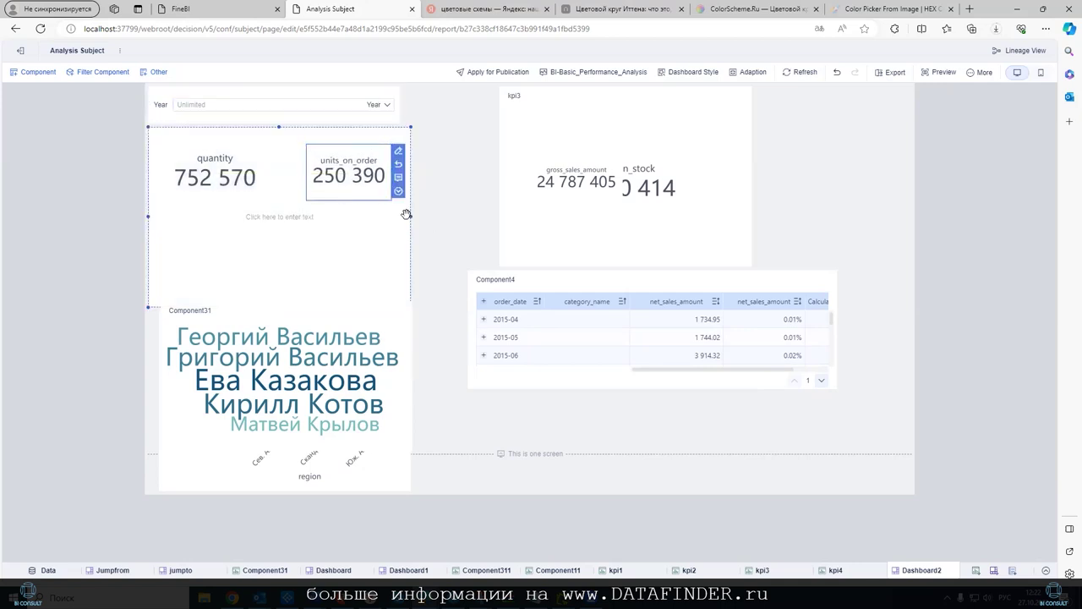
left_click_drag(280, 126, 280, 142)
left_click(353, 120)
left_click(409, 201)
left_click_drag(411, 205, 400, 205)
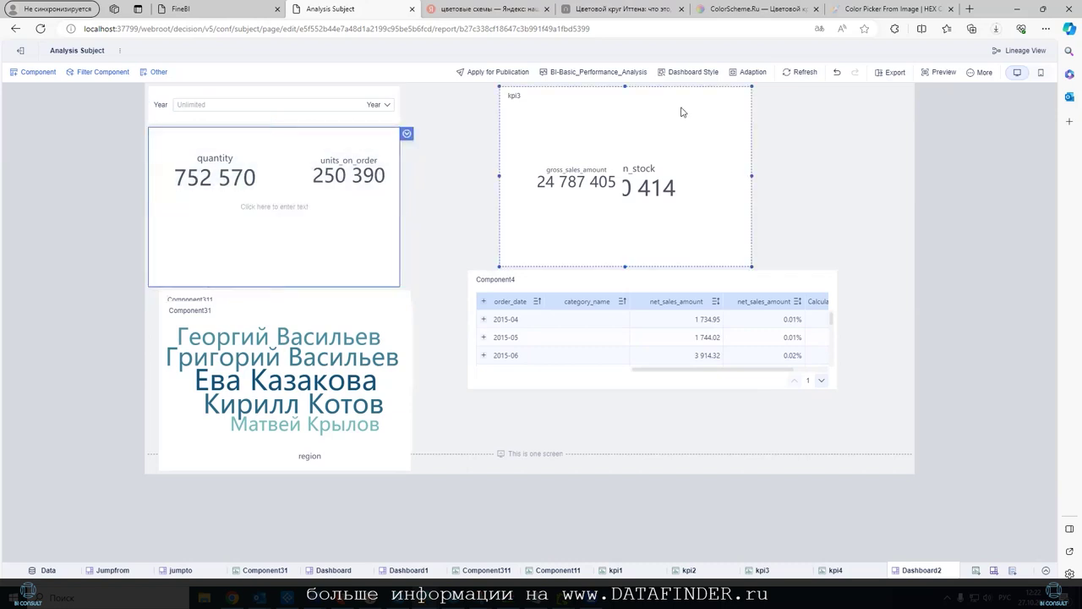
left_click(580, 164)
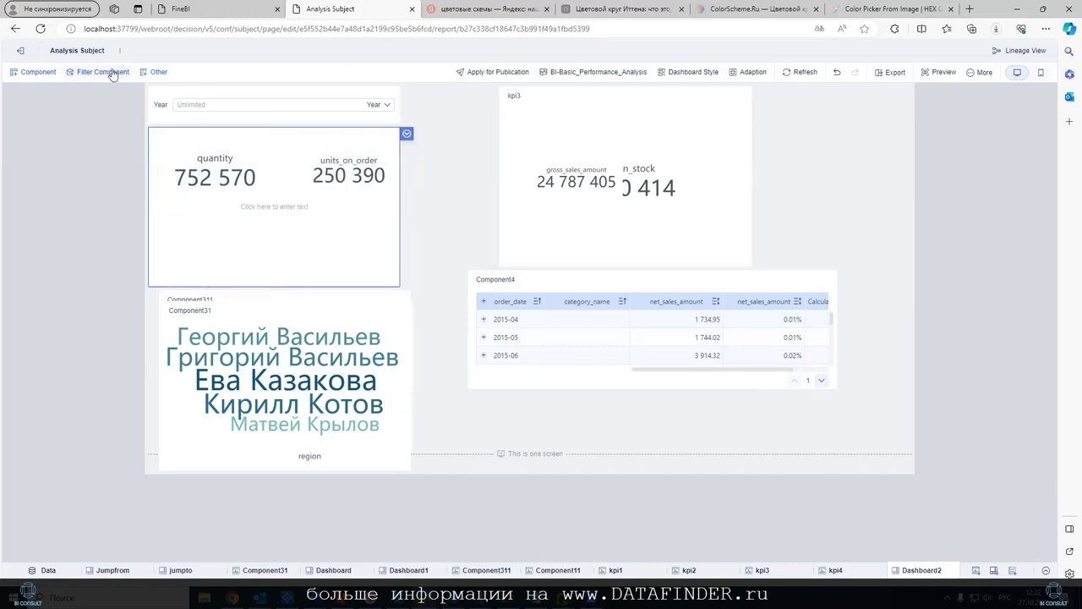
Start a year-month filter from the orders view, then cancel it.
left_click(101, 73)
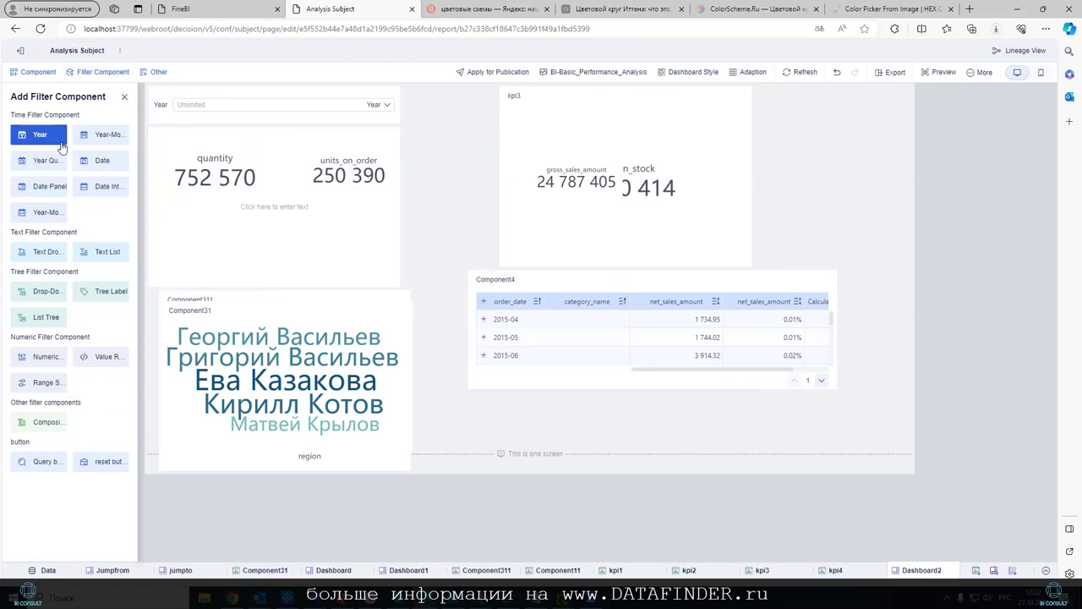
mouse_move(88, 137)
left_mouse_down()
mouse_move(459, 120)
mouse_move(479, 208)
left_mouse_up()
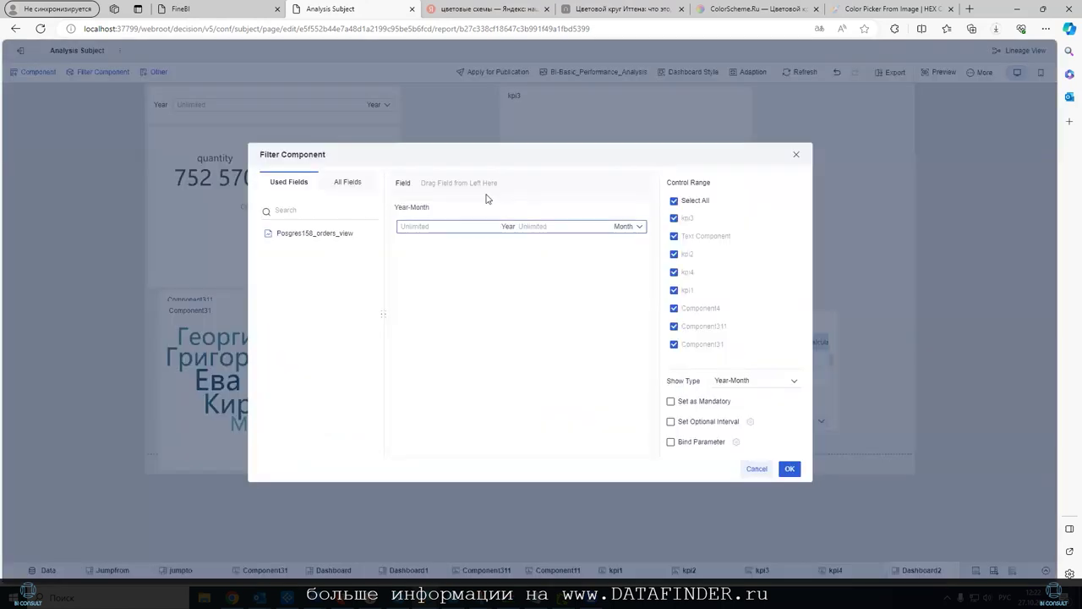
left_click(365, 232)
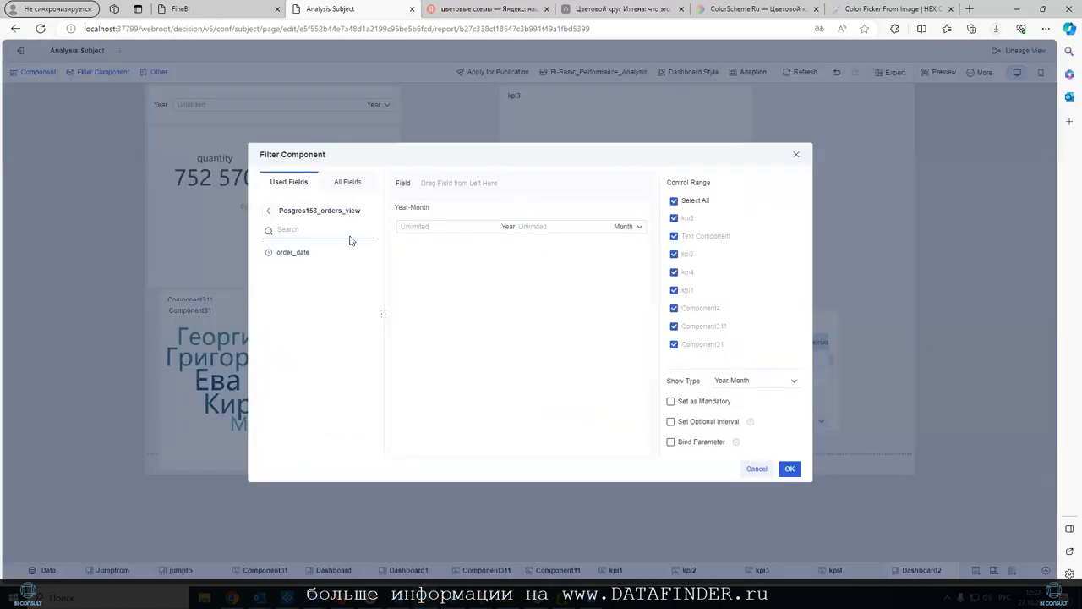
left_click(758, 469)
Add a Text Drop-Down filter on sales_staff.sales_person.
left_click(87, 73)
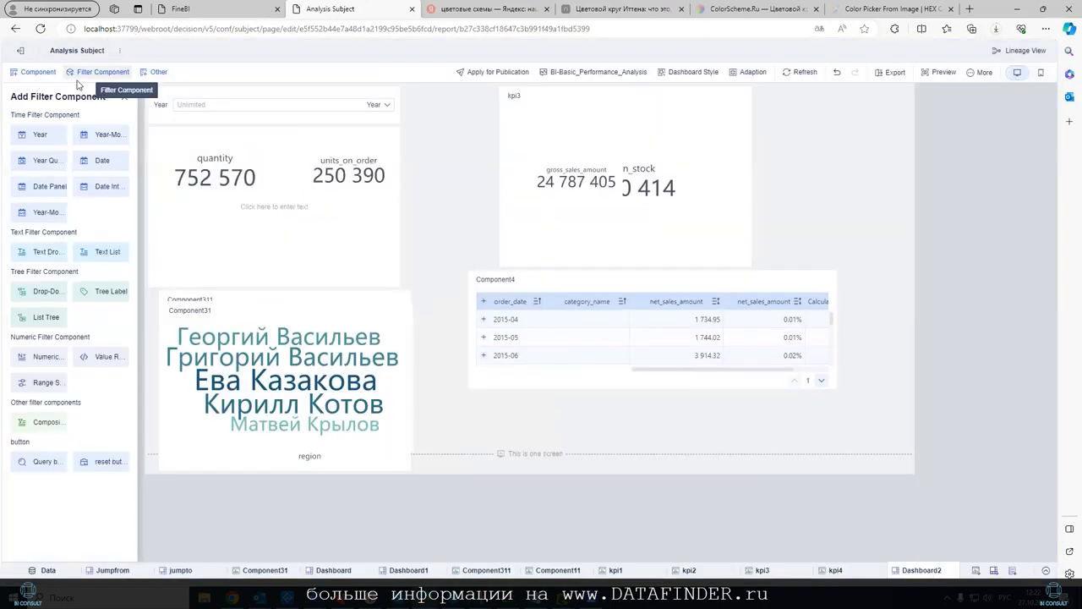
left_click_drag(28, 263, 329, 207)
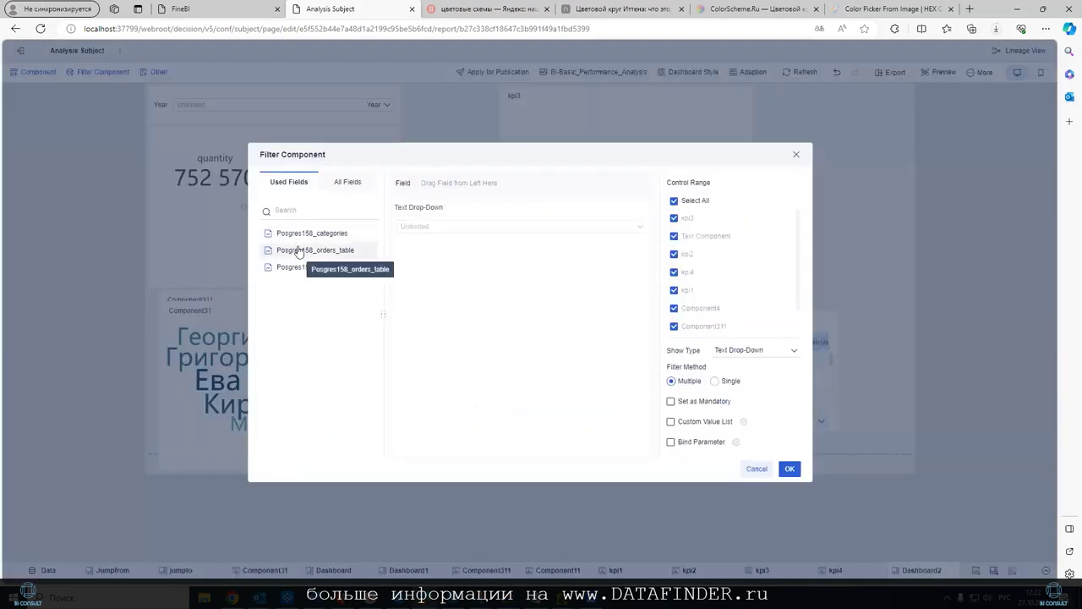
left_click(274, 264)
left_click_drag(279, 253, 456, 184)
left_click(789, 468)
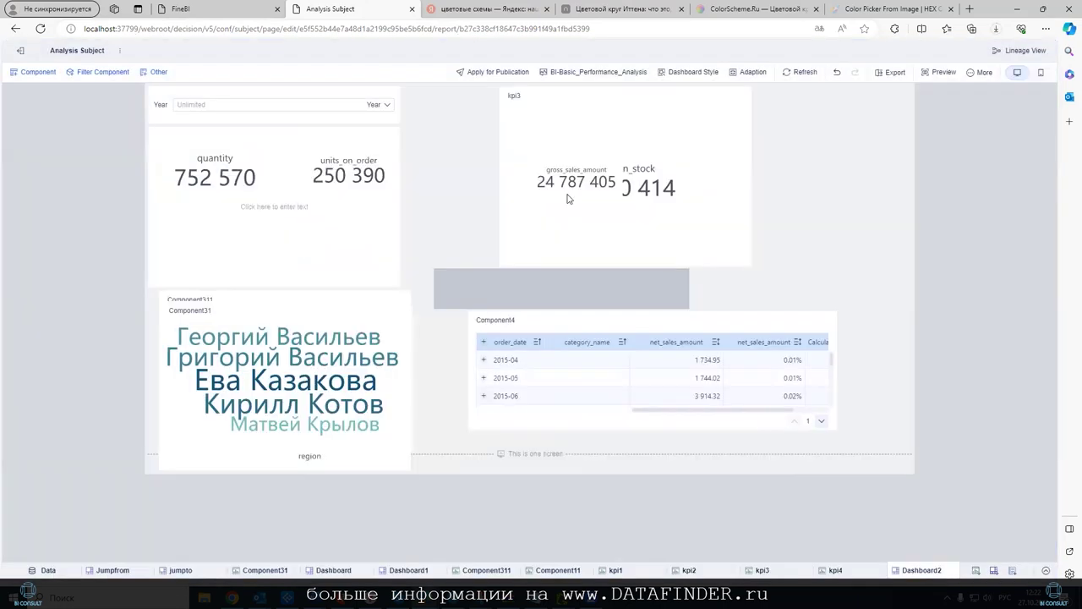
Place the drop-down filter beside the Year filter and widen kpi3 across the top area.
left_click_drag(527, 269, 541, 101)
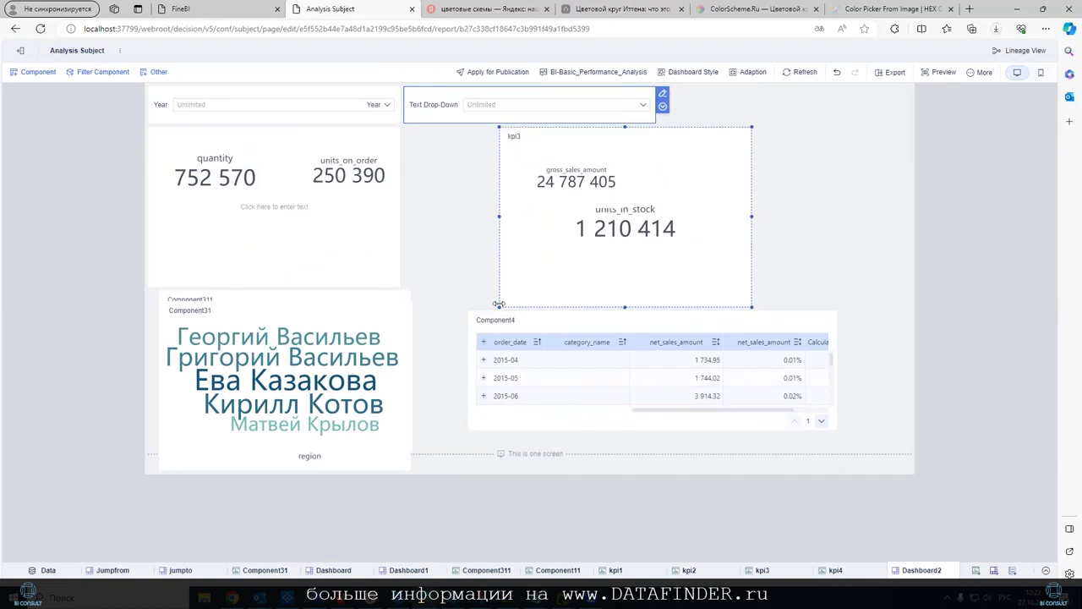
left_click_drag(499, 306, 414, 246)
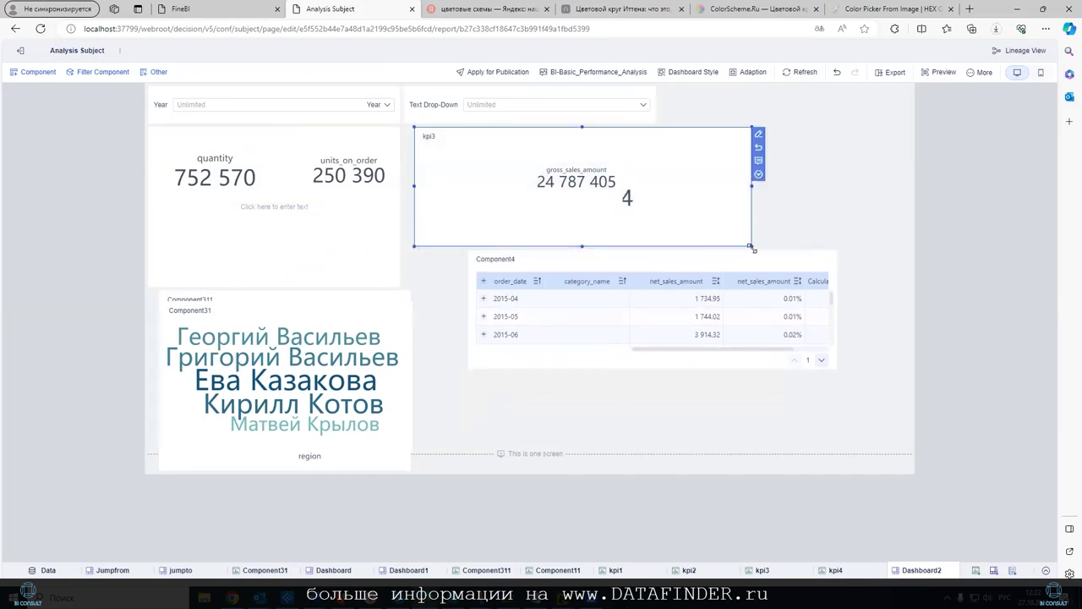
left_click_drag(751, 246, 804, 255)
Drag the gross_sales_amount figure (24 787 405) to kpi3's upper-left corner.
left_click(577, 161)
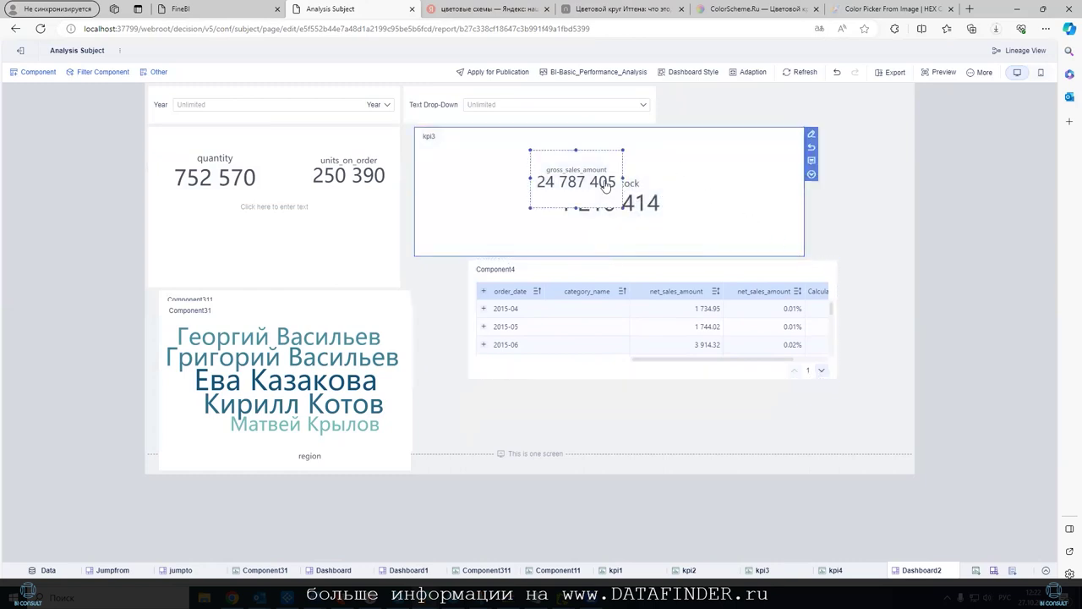
left_click_drag(578, 161, 505, 142)
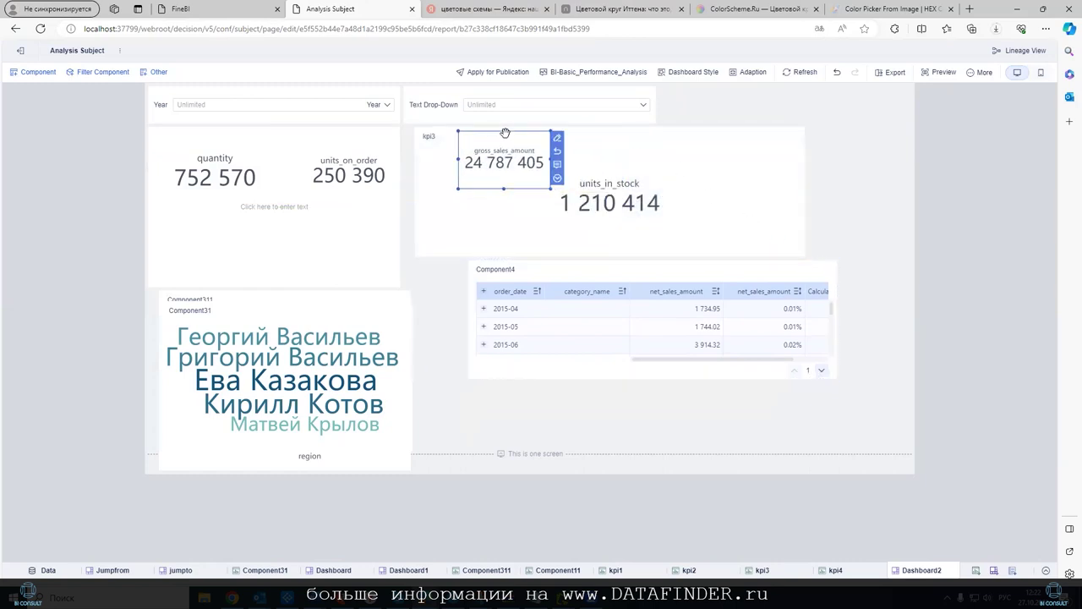
left_click(671, 169)
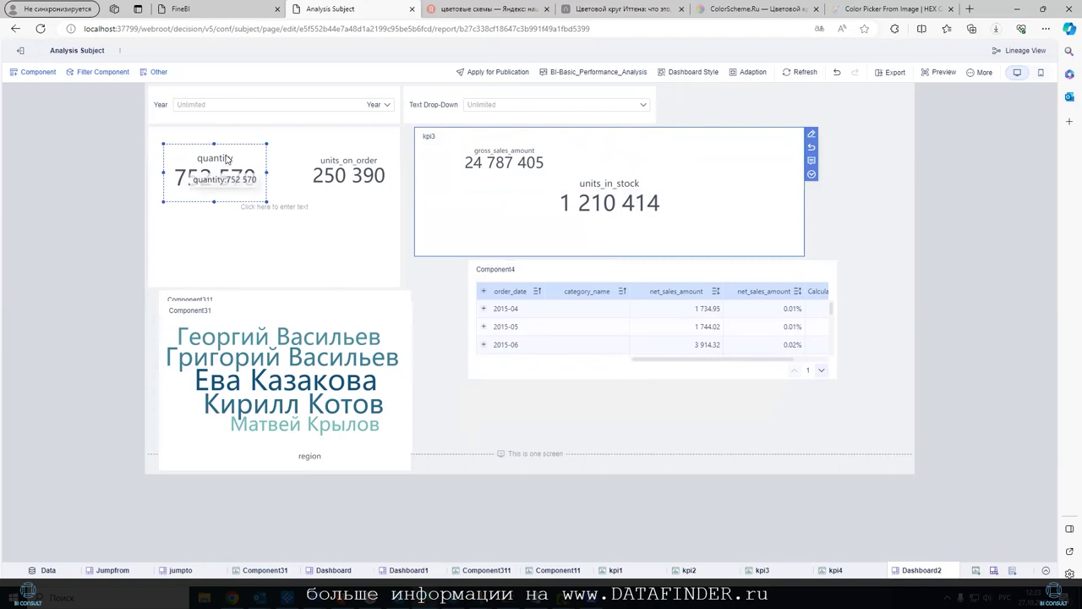
Open the Other component list and drag within the component panel.
left_click(155, 72)
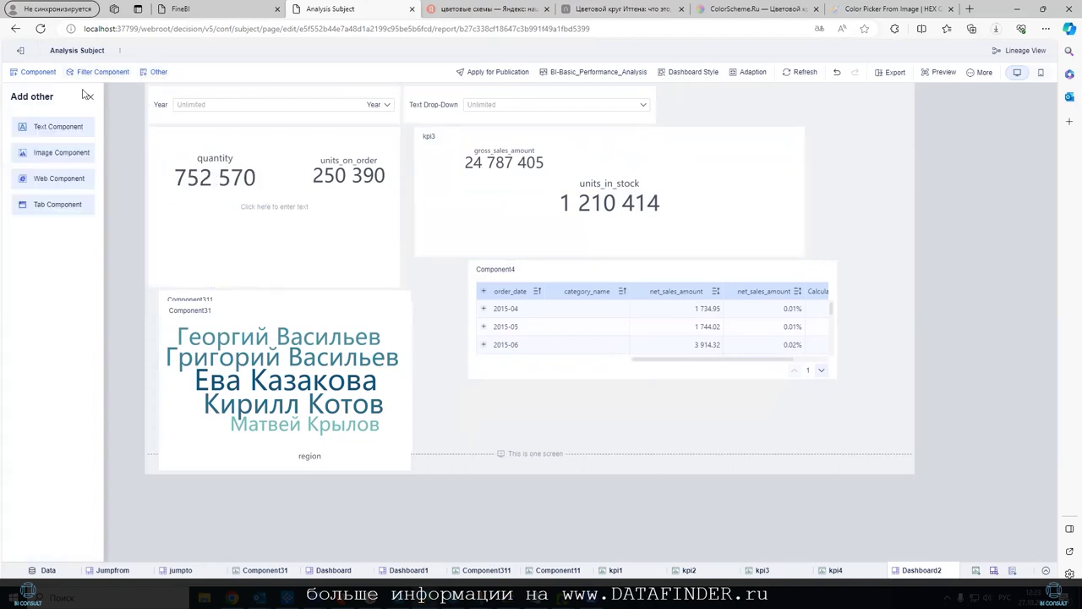
mouse_move(63, 133)
left_mouse_down()
mouse_move(135, 132)
mouse_move(33, 143)
left_mouse_up()
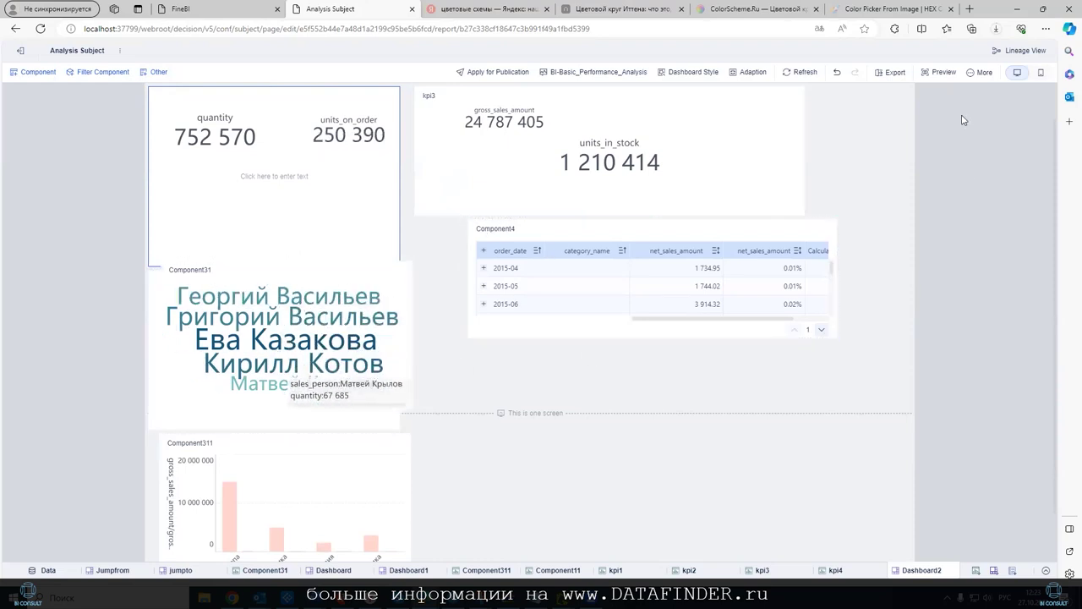
Raise the dashboard's fixed height to 858px in Adaption settings.
left_click(751, 73)
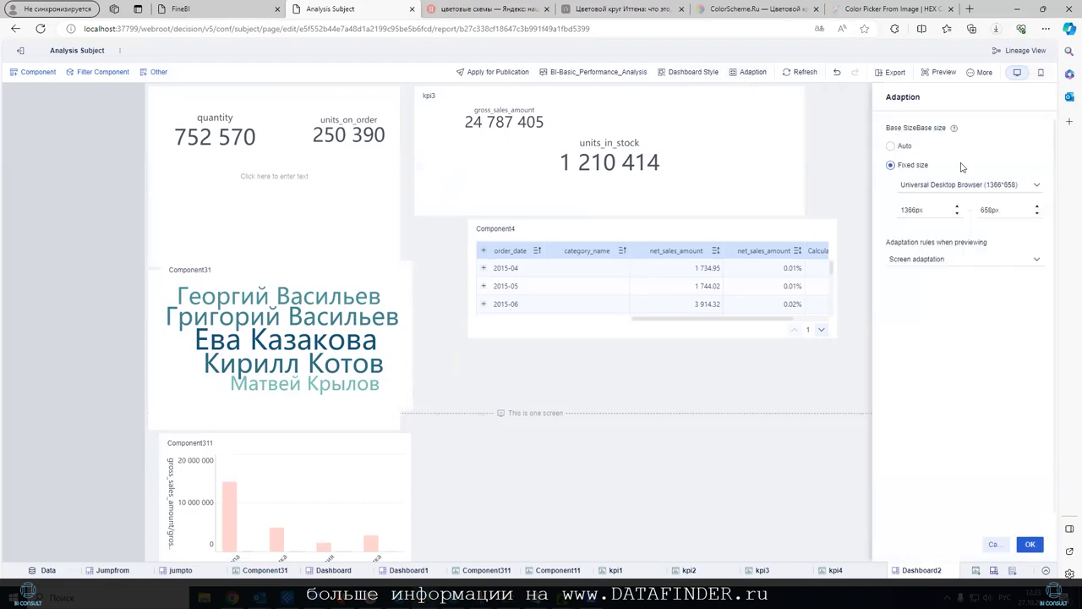
left_click(1037, 207)
left_click(1037, 207)
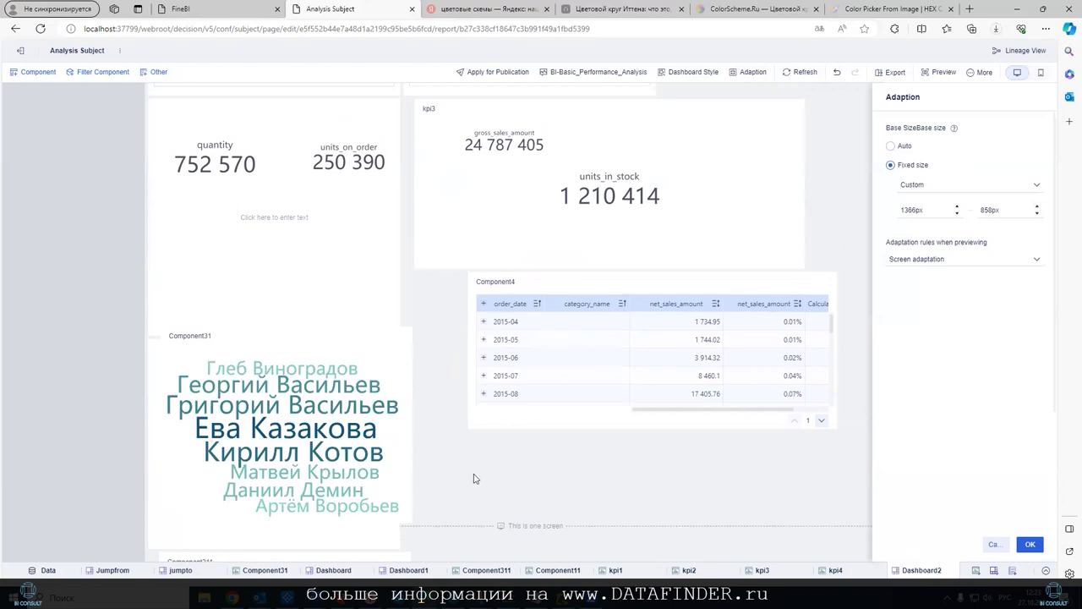
left_click(1029, 543)
Move Component311 bar chart under Component4 and make it wider and shorter.
scroll(766, 439, "down", 3)
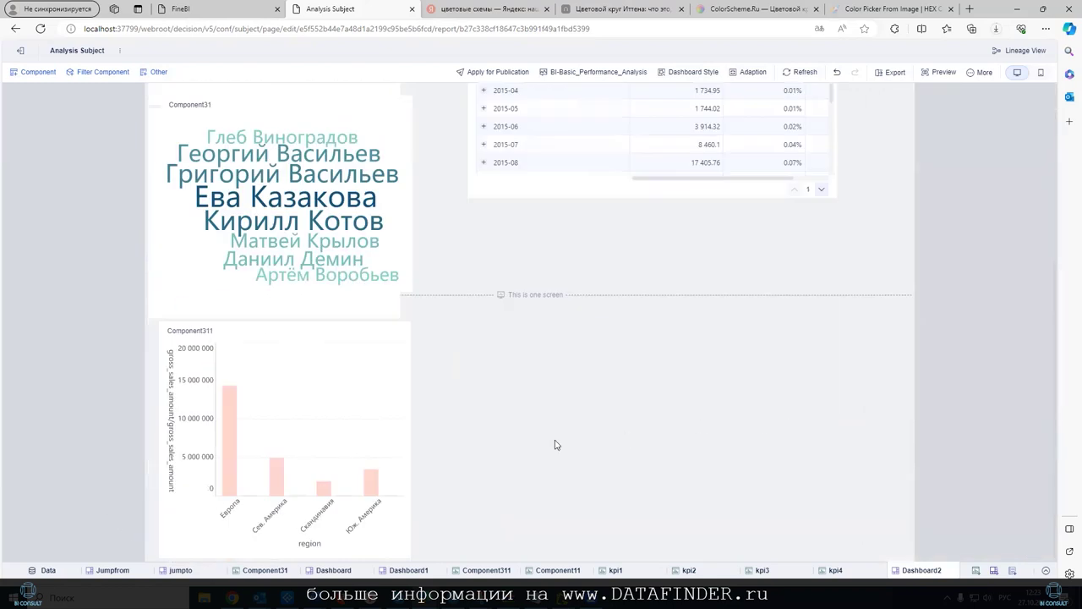
left_click(388, 328)
left_click_drag(395, 338, 669, 321)
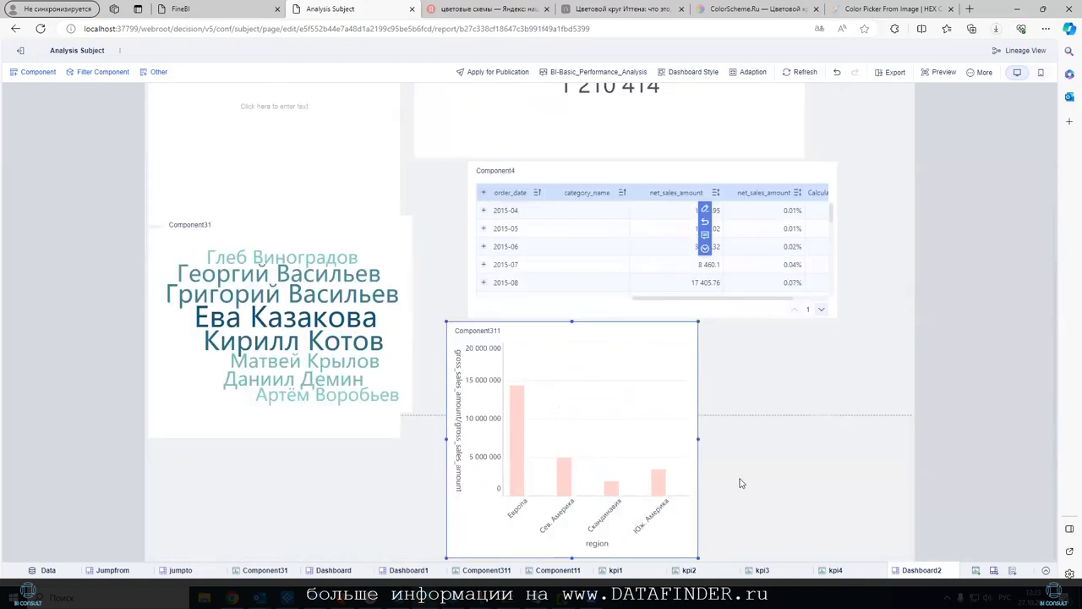
left_click_drag(697, 556, 804, 411)
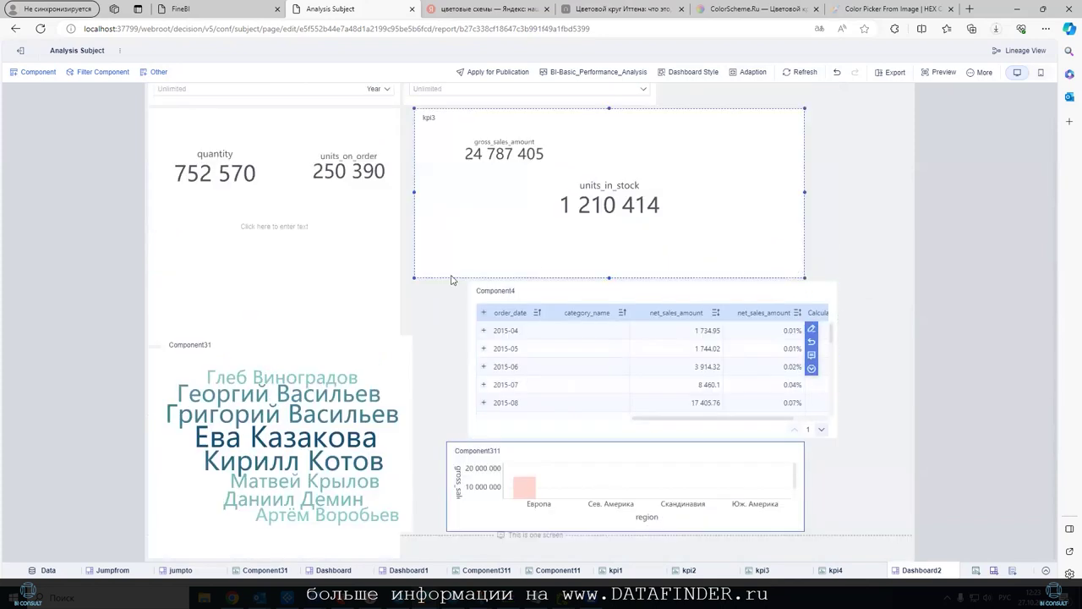
scroll(551, 262, "up", 1)
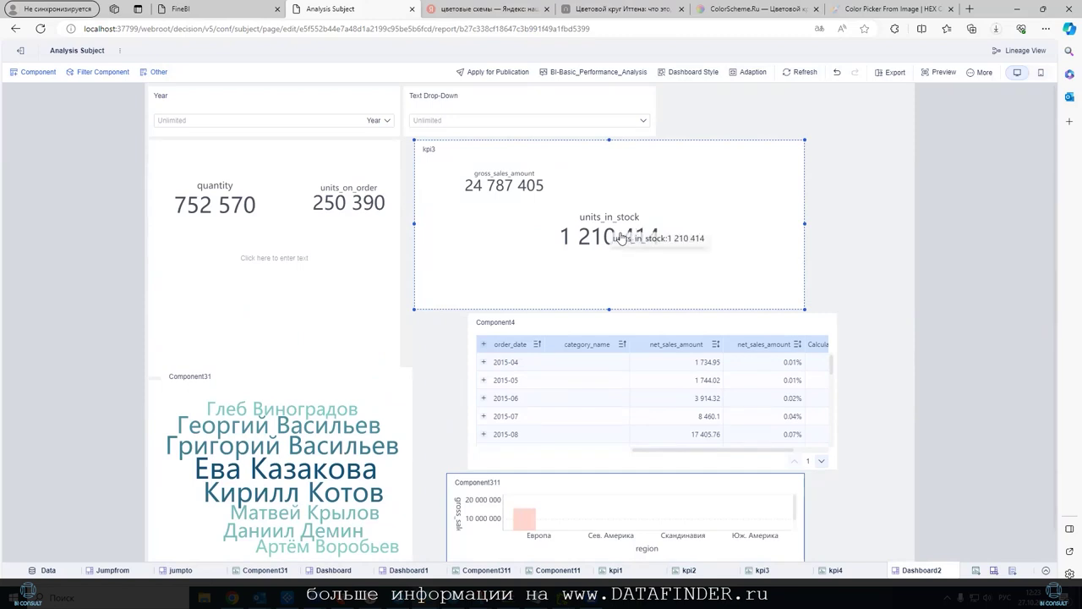
Sample the hillside brown #81674C (Anthill) on colorpicker.tools, select its hex, and return to FineBI.
left_click(859, 12)
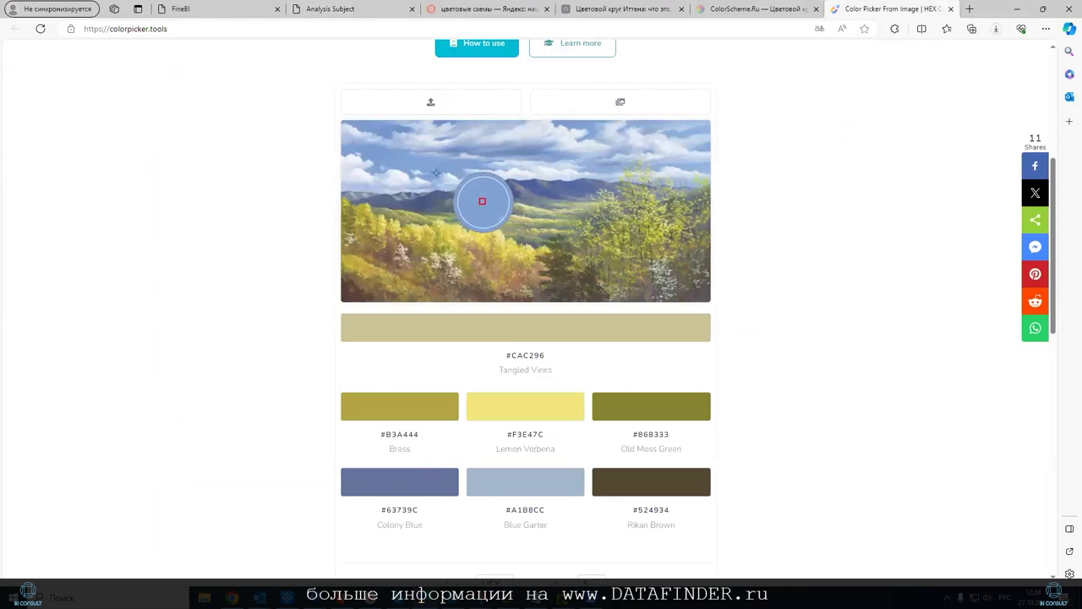
left_click(491, 193)
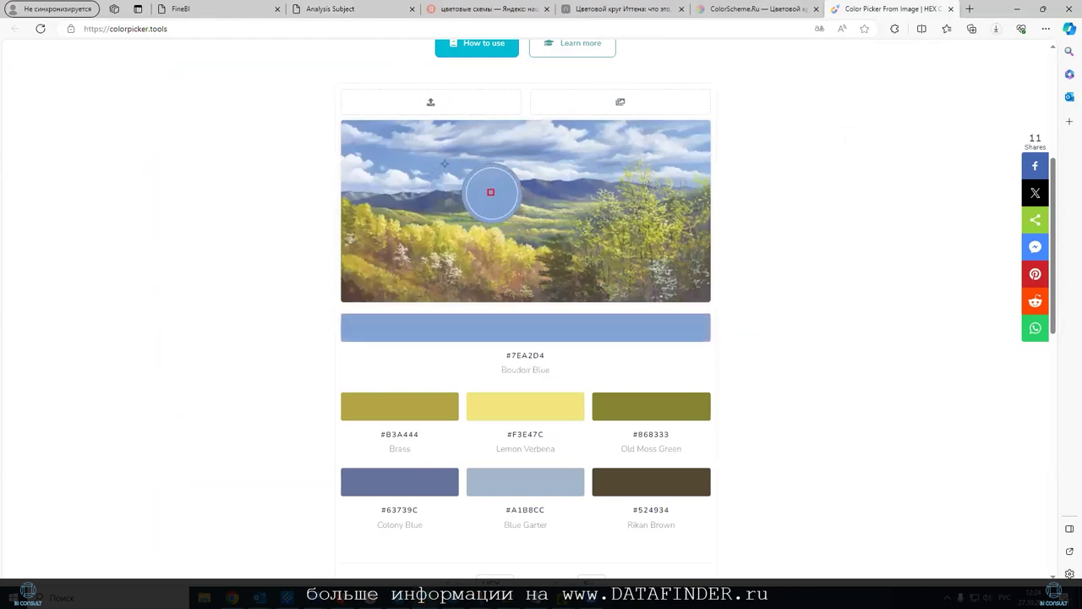
left_click(448, 272)
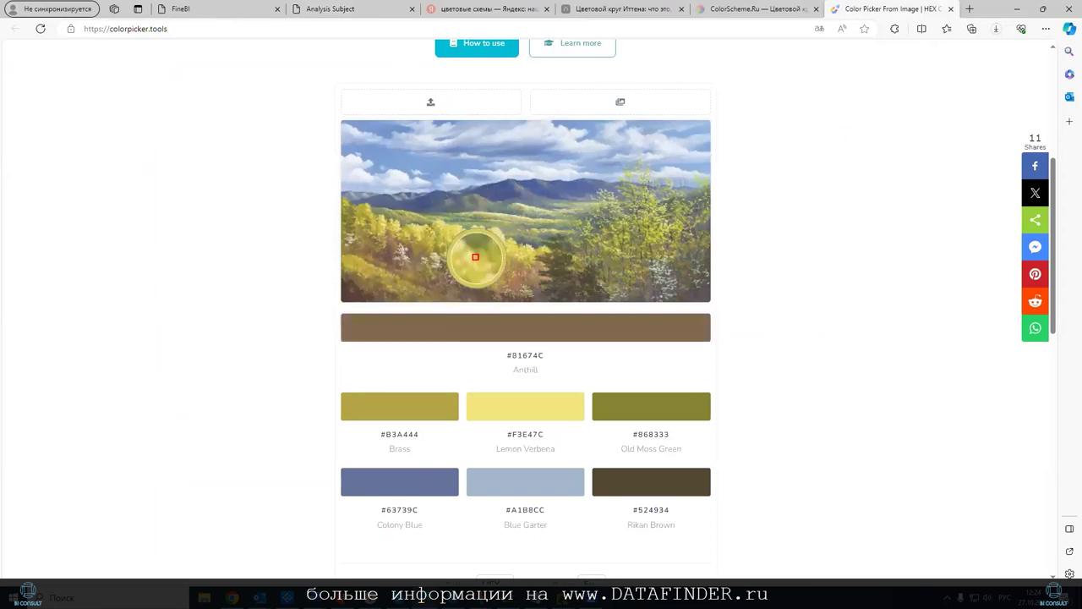
left_click_drag(546, 355, 507, 356)
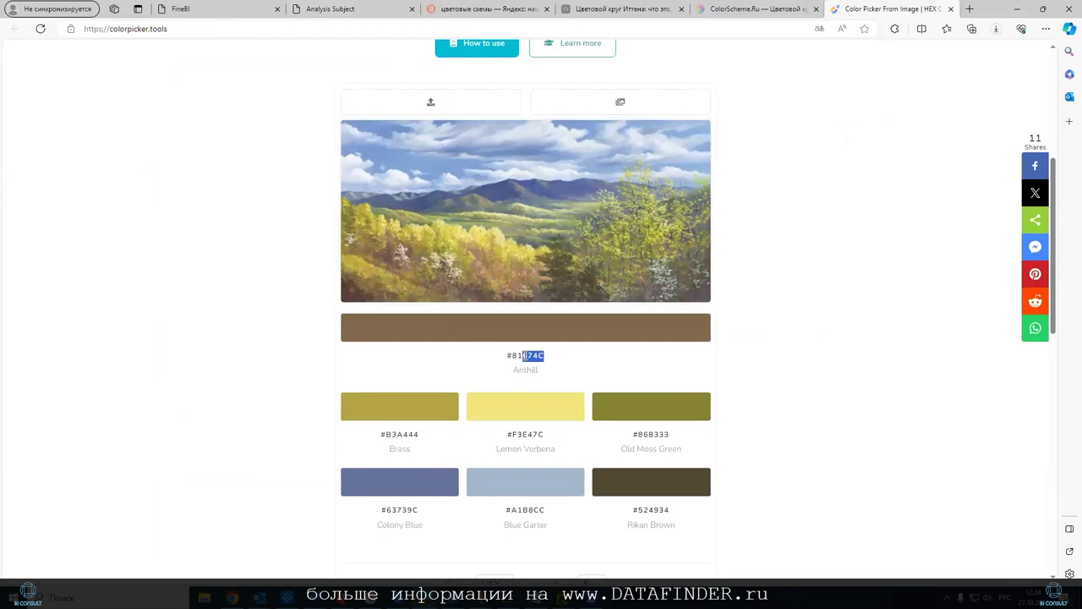
left_click(377, 13)
Shift kpi3 and the Component4 table left into alignment, then show the Dashboard Style presets.
left_click(447, 156)
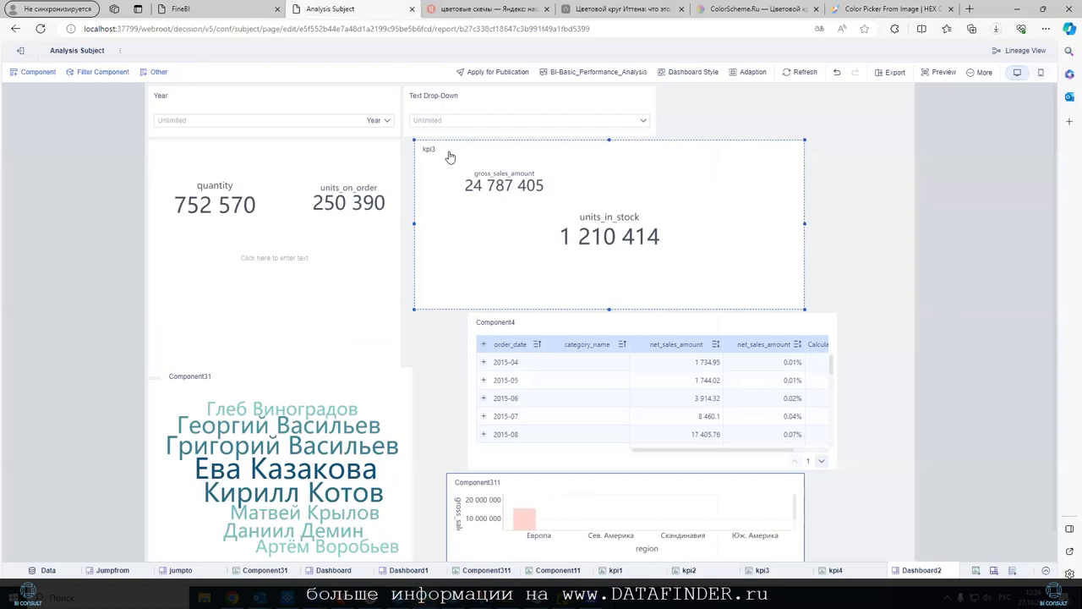
mouse_move(597, 140)
left_mouse_down()
mouse_move(622, 147)
mouse_move(578, 142)
left_mouse_up()
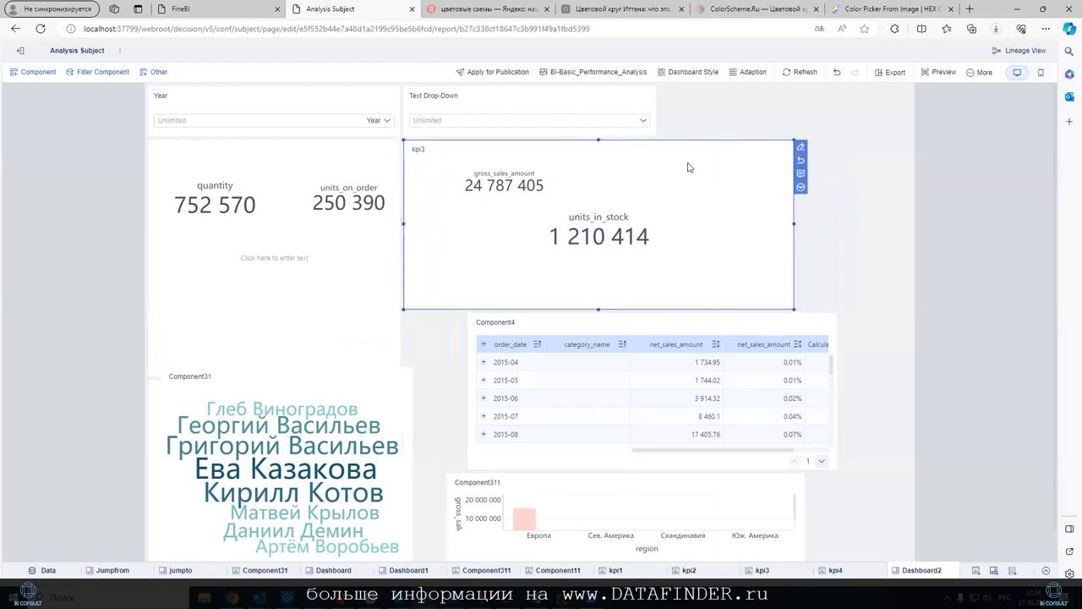
left_click(801, 187)
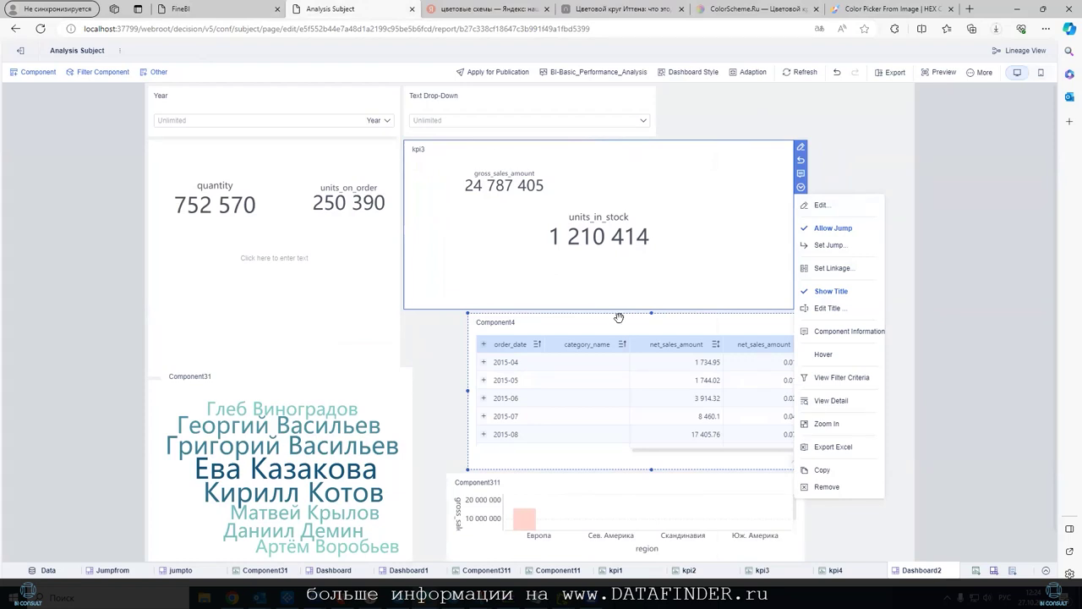
left_click_drag(619, 317, 578, 317)
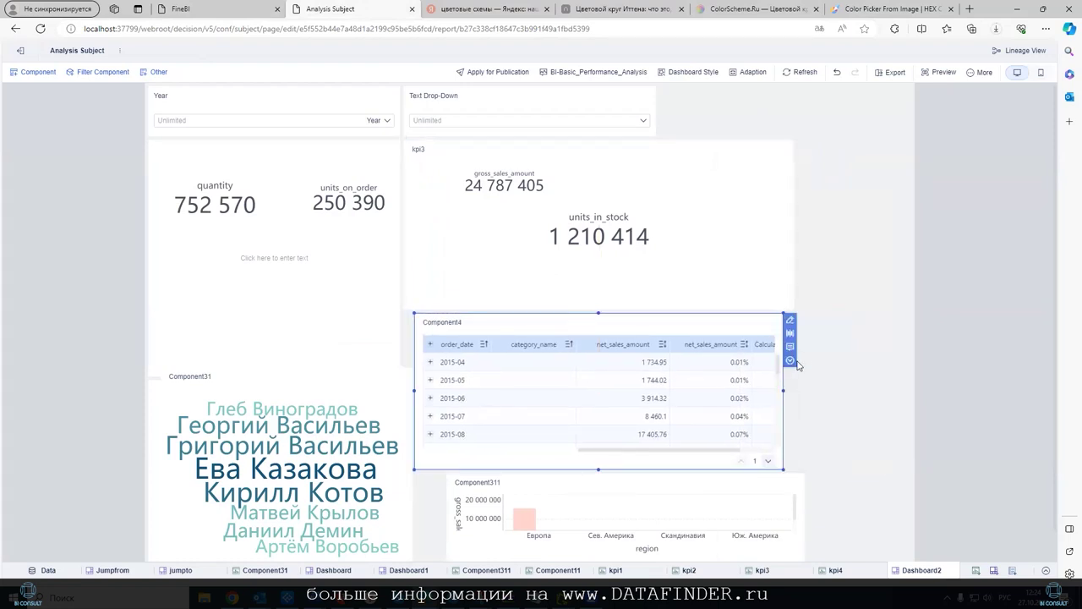
left_click(675, 76)
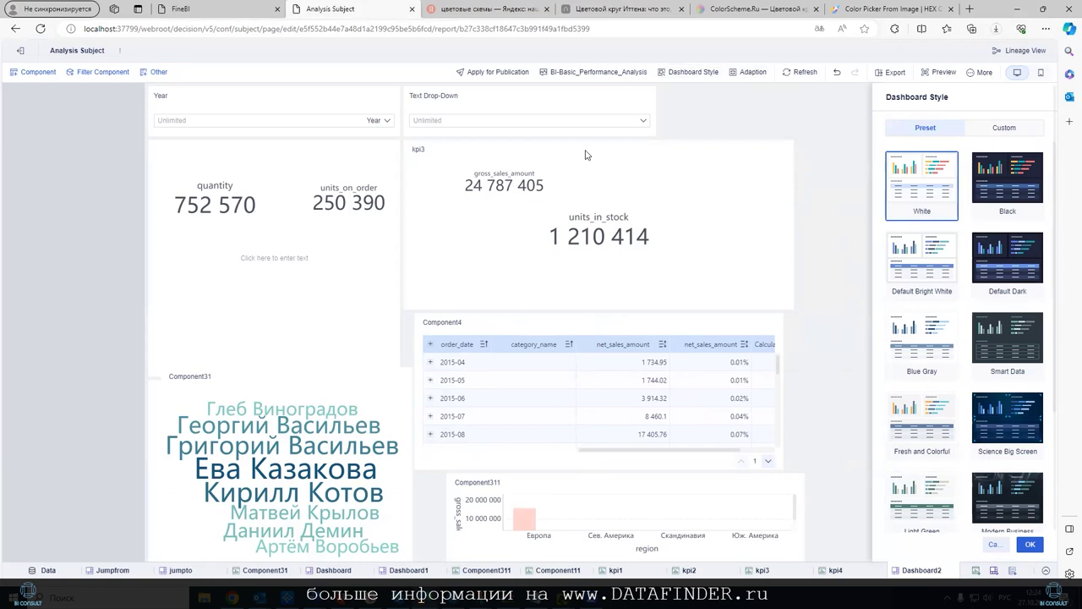
Close the Dashboard Style themes, keep the white style, and deselect the Component4 detail table.
left_click(995, 546)
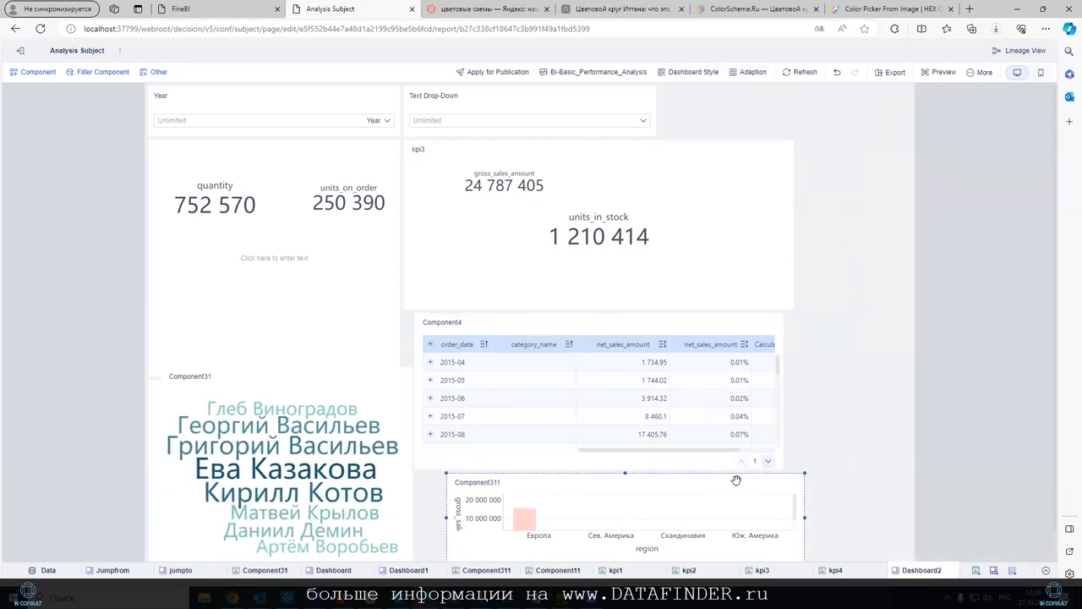
left_click(739, 465)
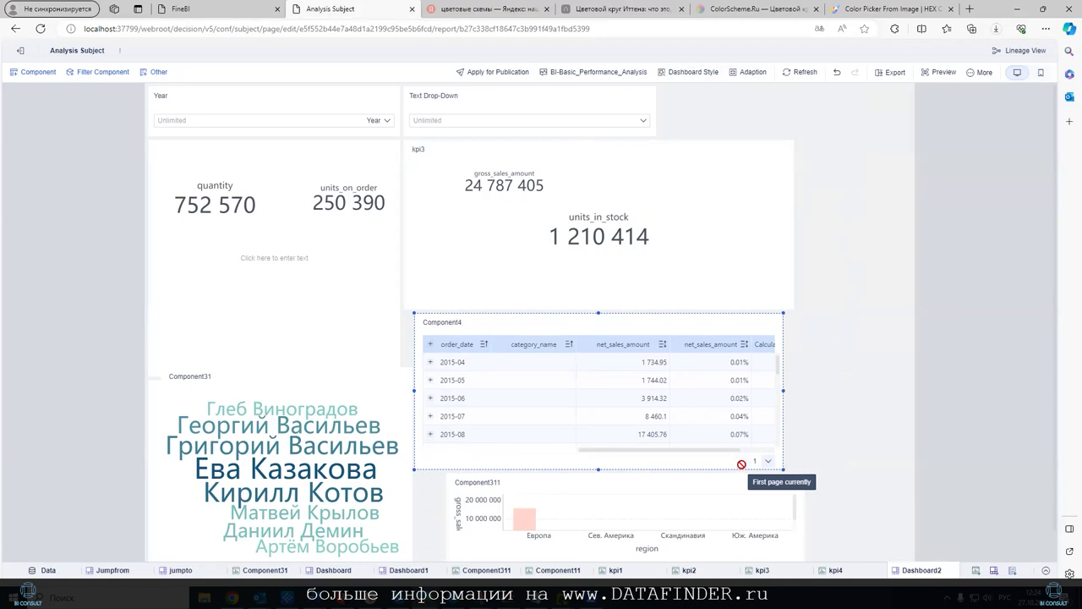
left_click(841, 276)
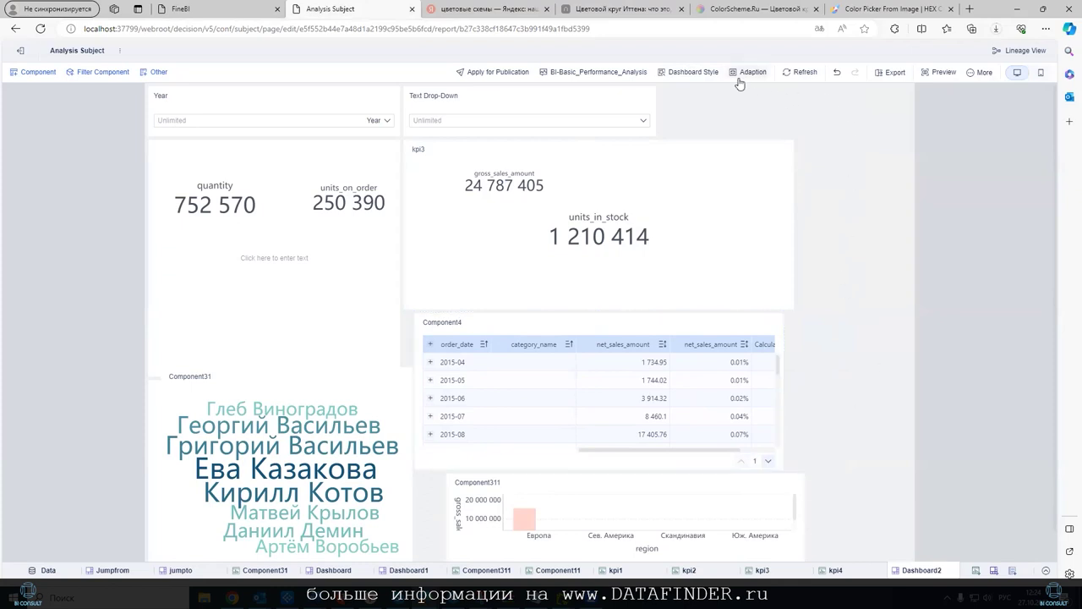
scroll(871, 276, "down", 1)
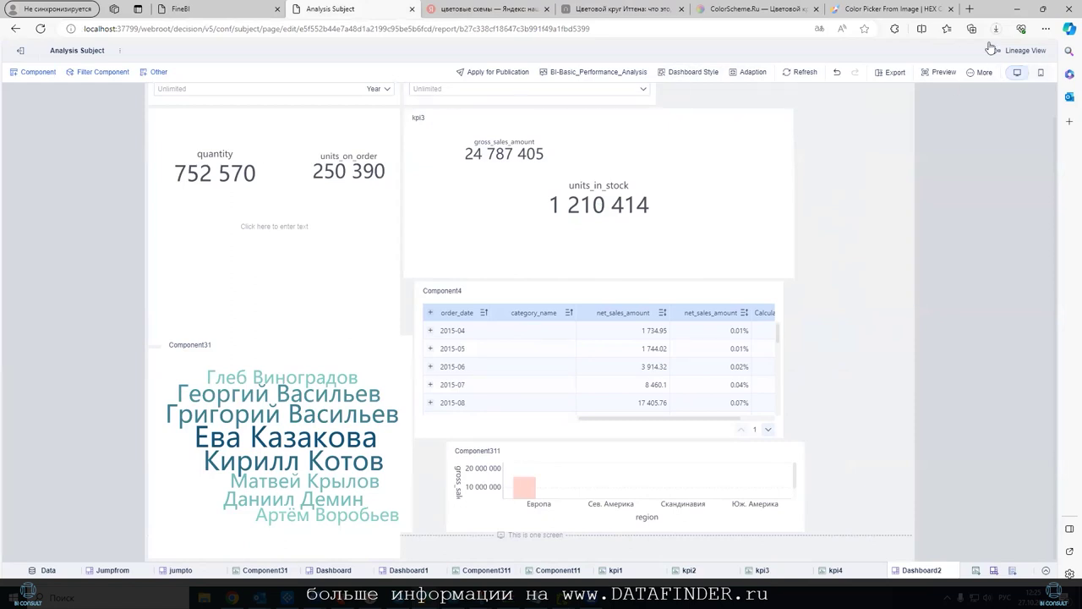
Switch the FineBI dashboard into preview mode.
left_click(1046, 29)
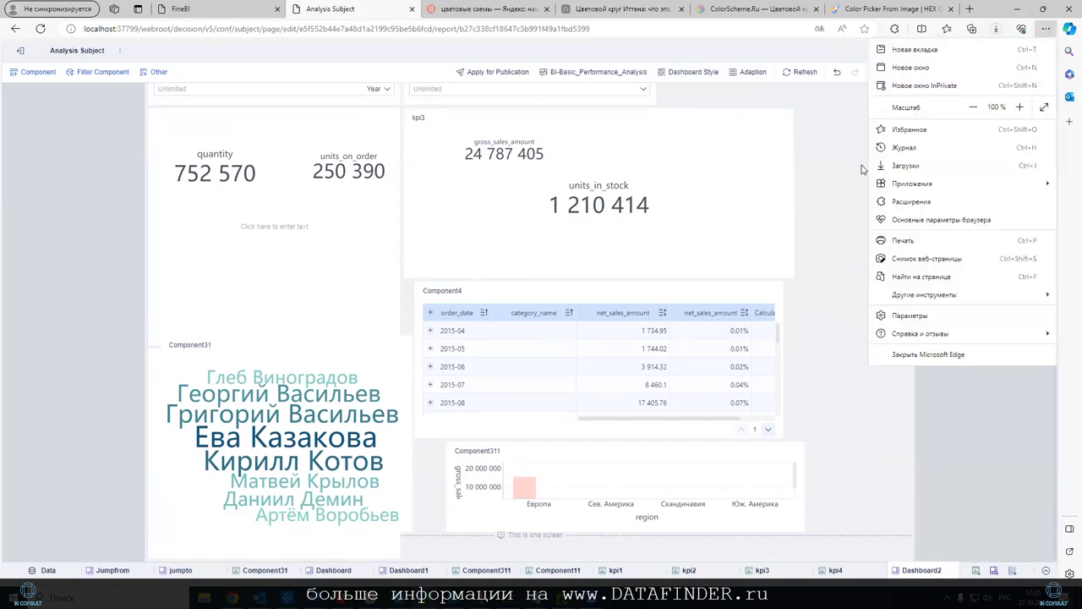
left_click(964, 412)
left_click(938, 72)
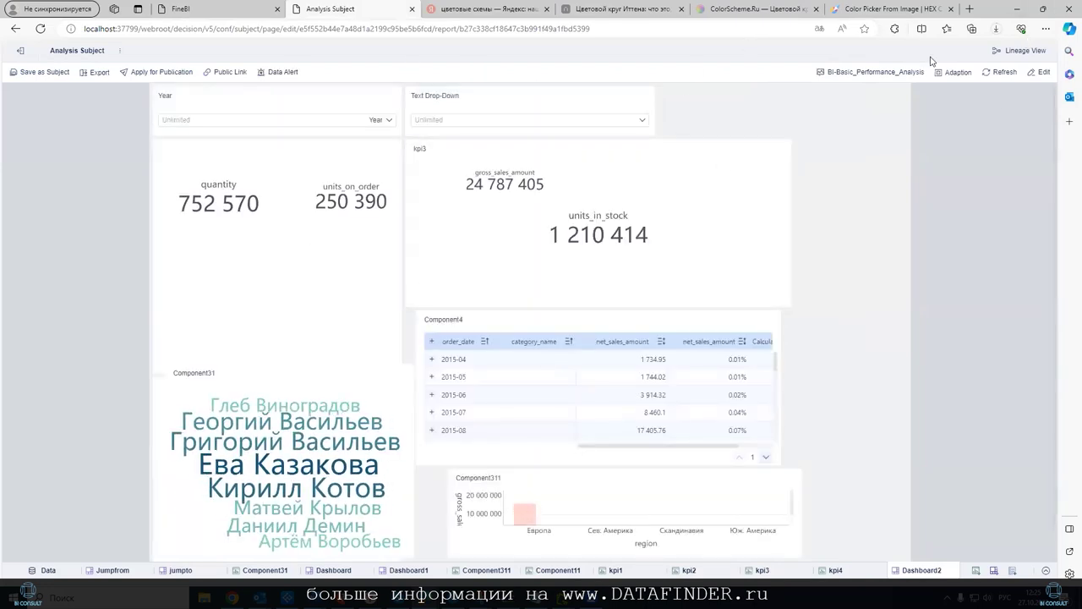
Open Edge's Developer tools on the Network panel for the dashboard preview.
left_click(1046, 28)
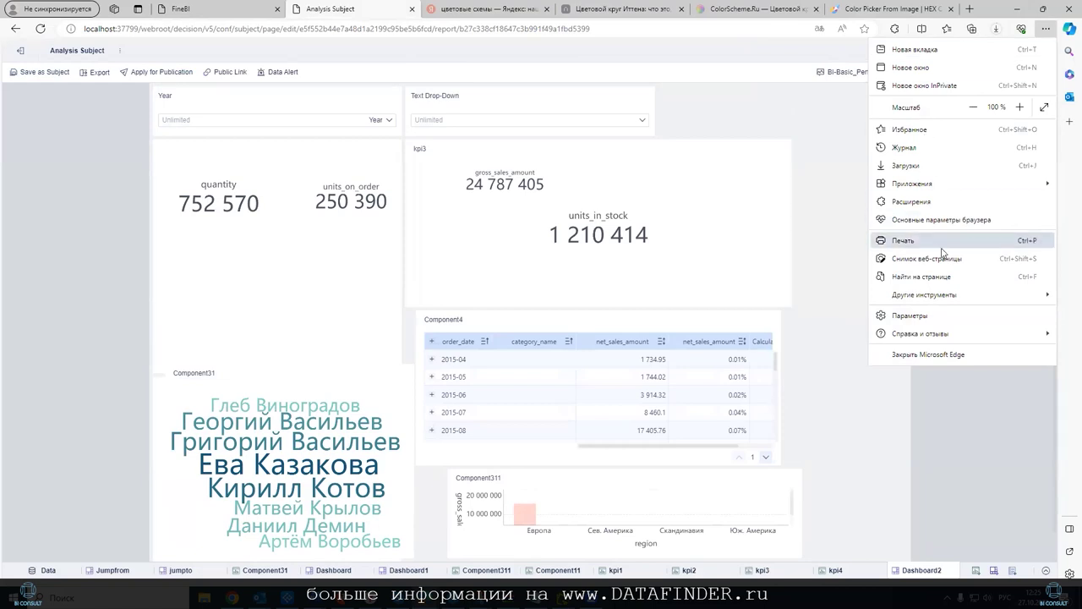
mouse_move(924, 294)
left_click(727, 542)
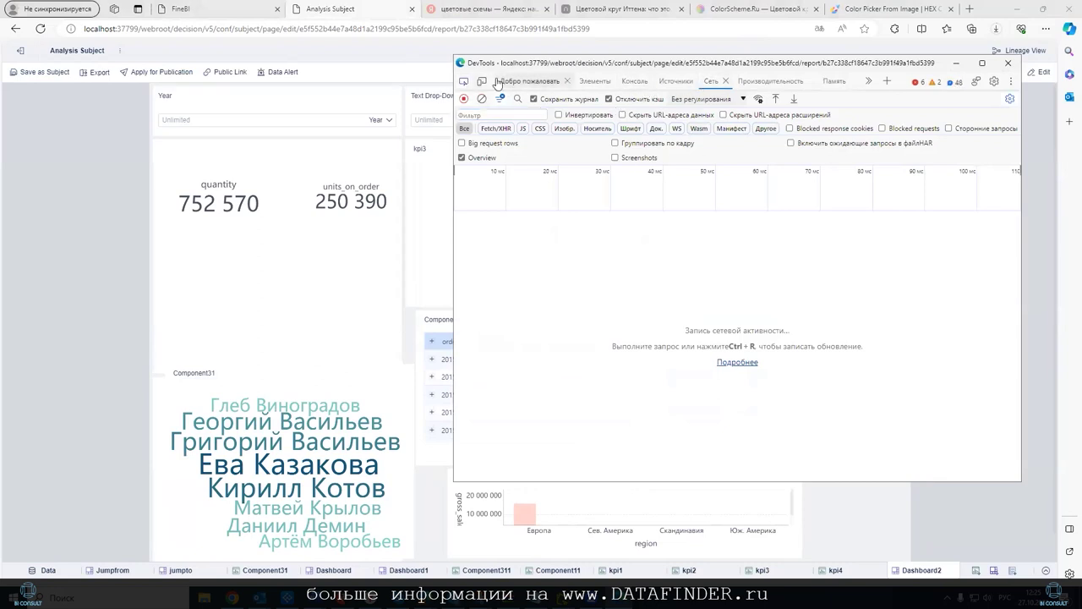
left_click(866, 82)
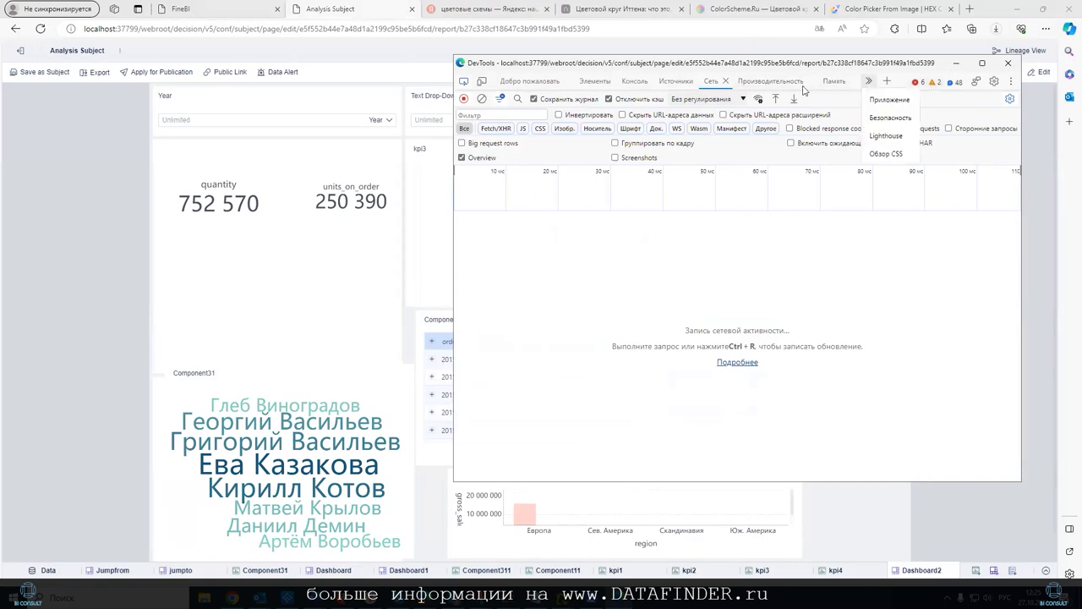
left_click(464, 85)
left_click(464, 81)
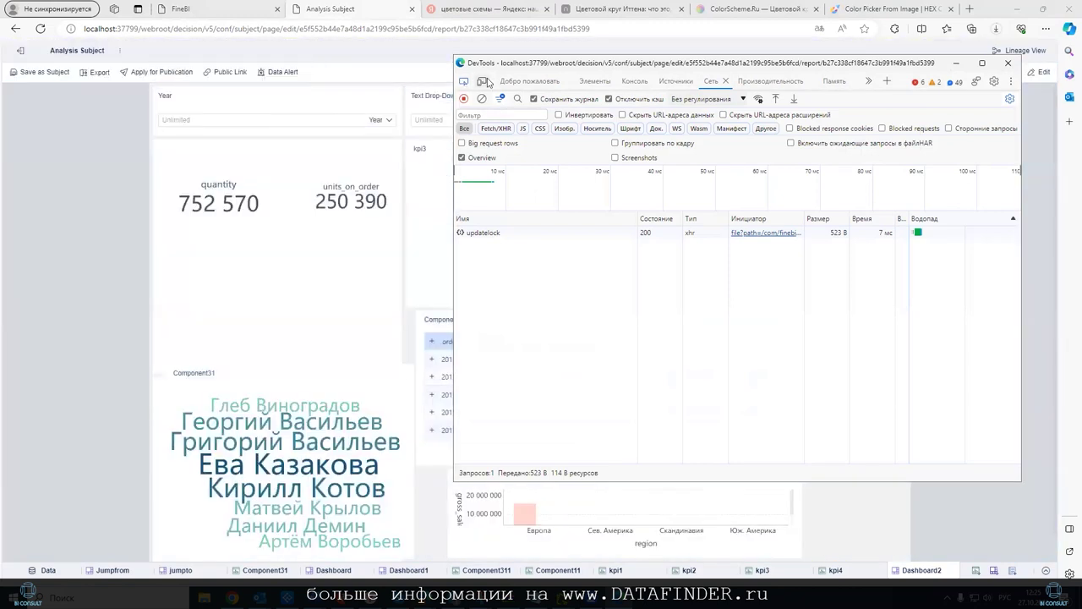
Turn on device emulation with the developer tools hidden, keeping the emulation zoom at 60%.
left_click(484, 81)
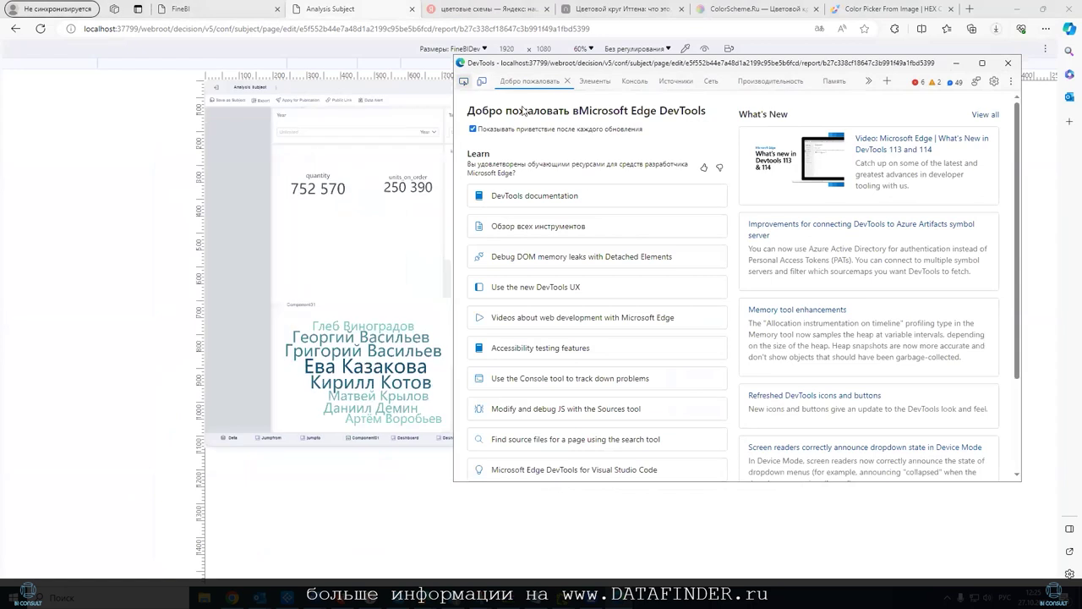
left_click(956, 62)
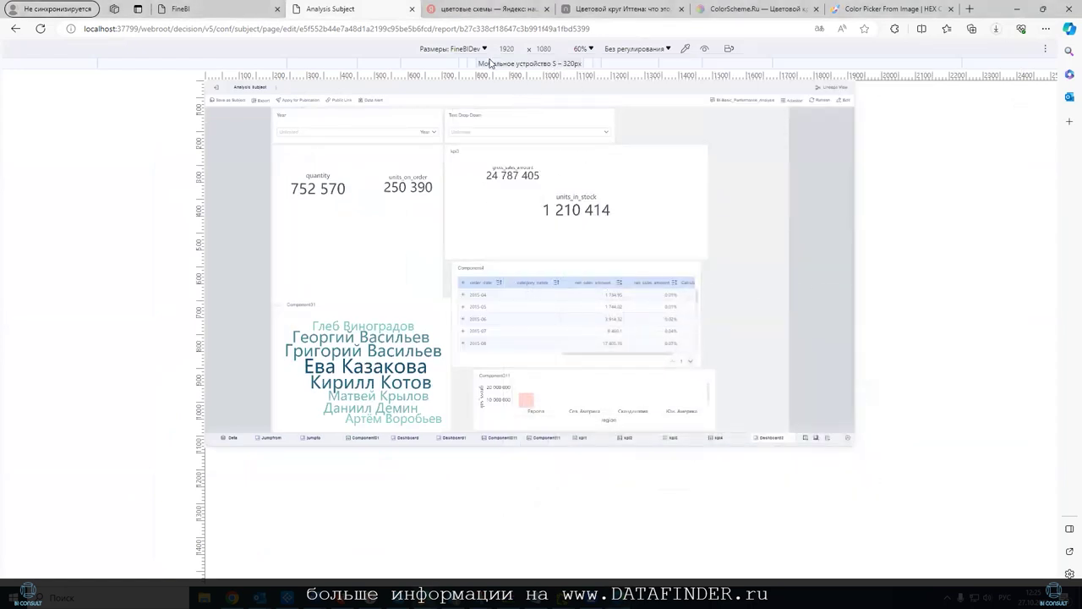
left_click(592, 50)
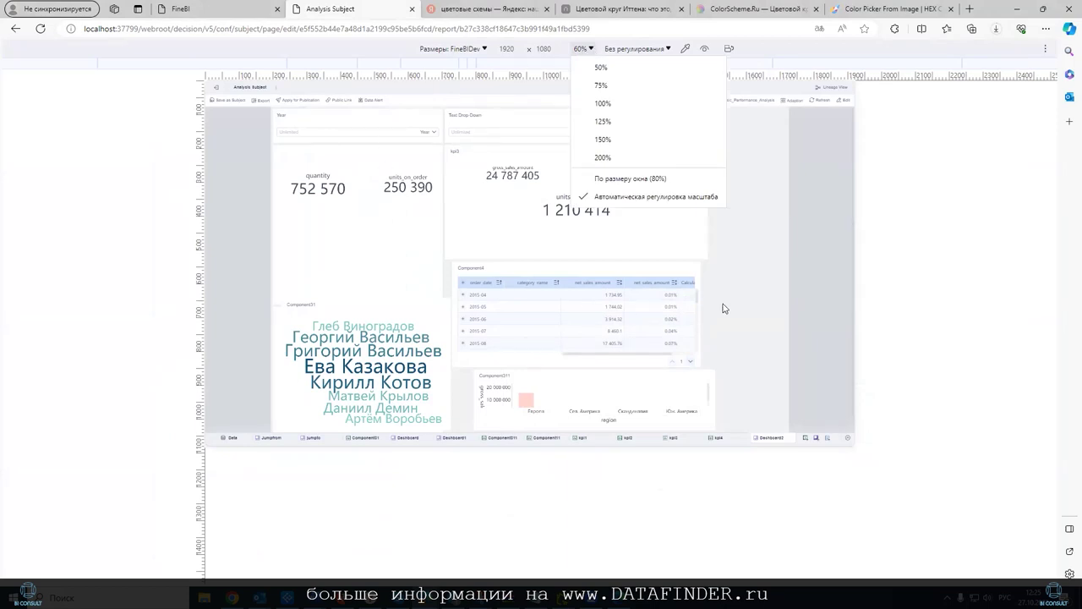
left_click(762, 300)
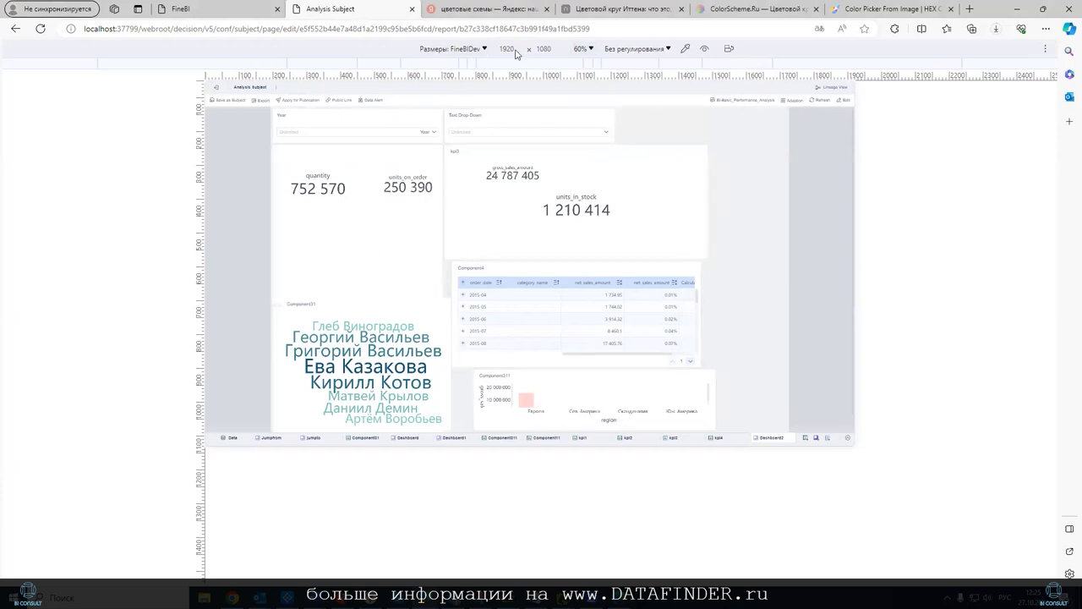
Preview the dashboard at the NewFineBI, FineBIDev and устройство 1 sizes, then turn emulation off.
left_click(485, 49)
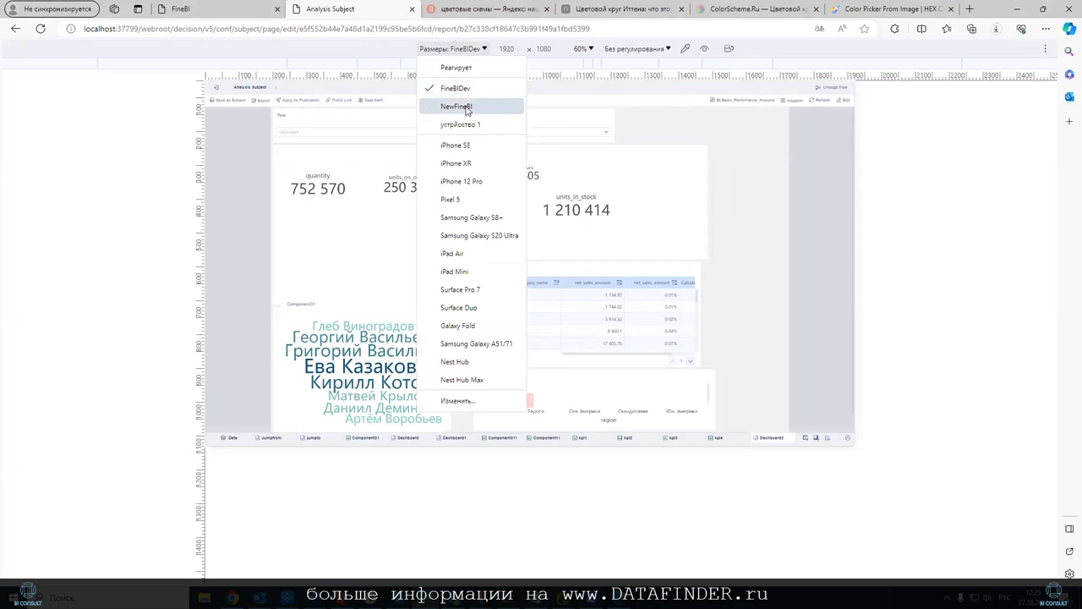
left_click(467, 107)
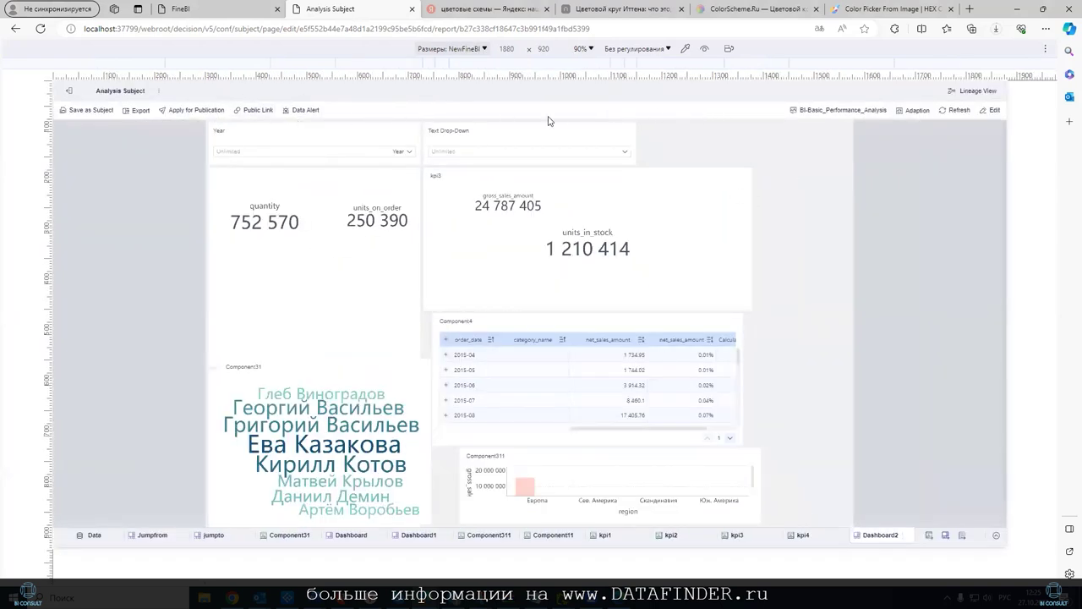
left_click(484, 48)
left_click(449, 89)
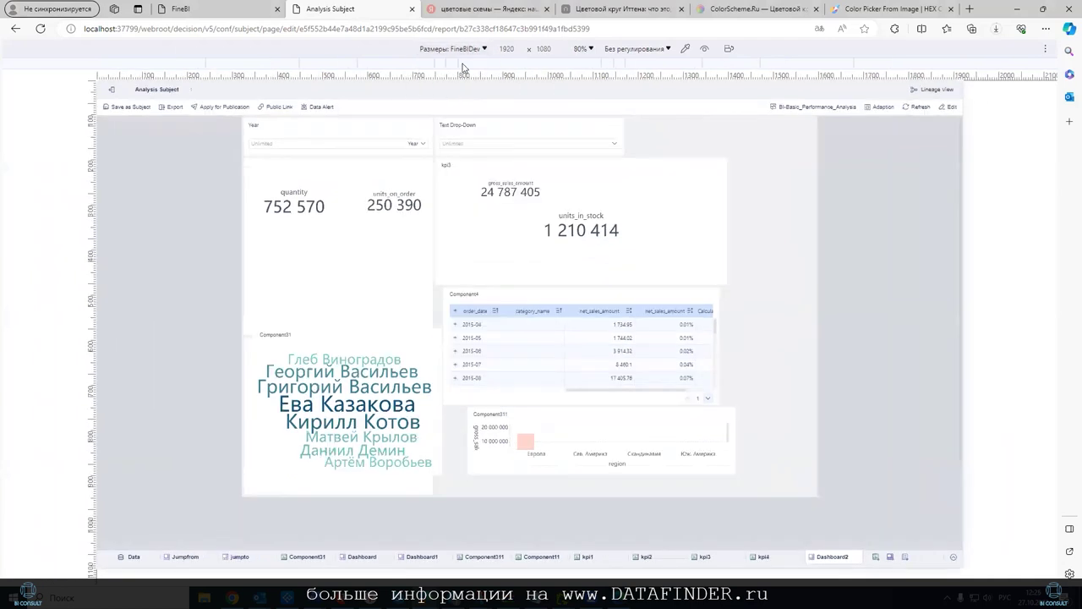
left_click(480, 49)
left_click(463, 124)
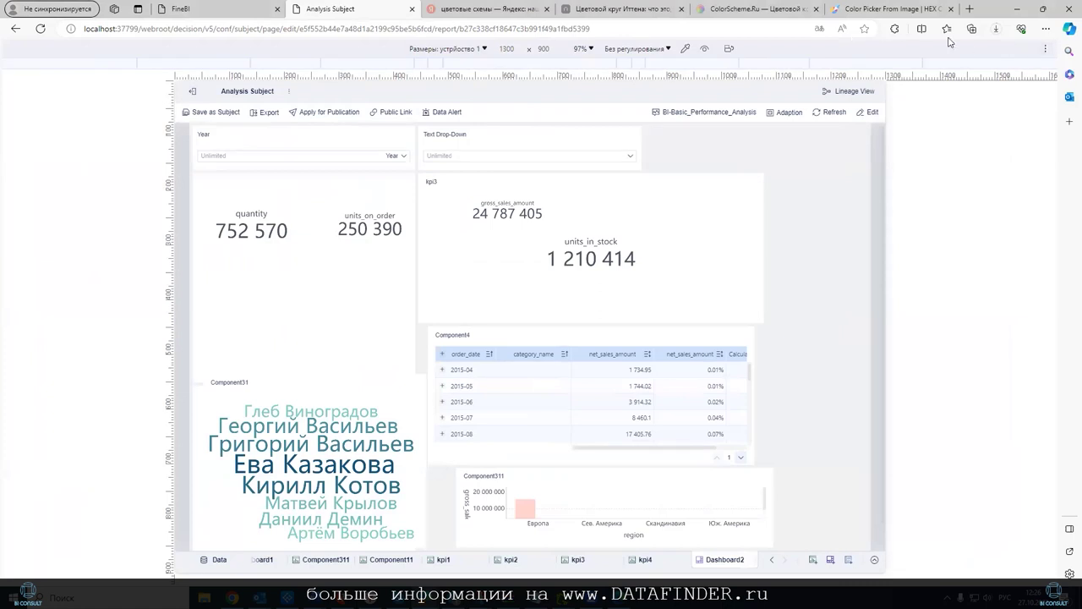
left_click(1045, 48)
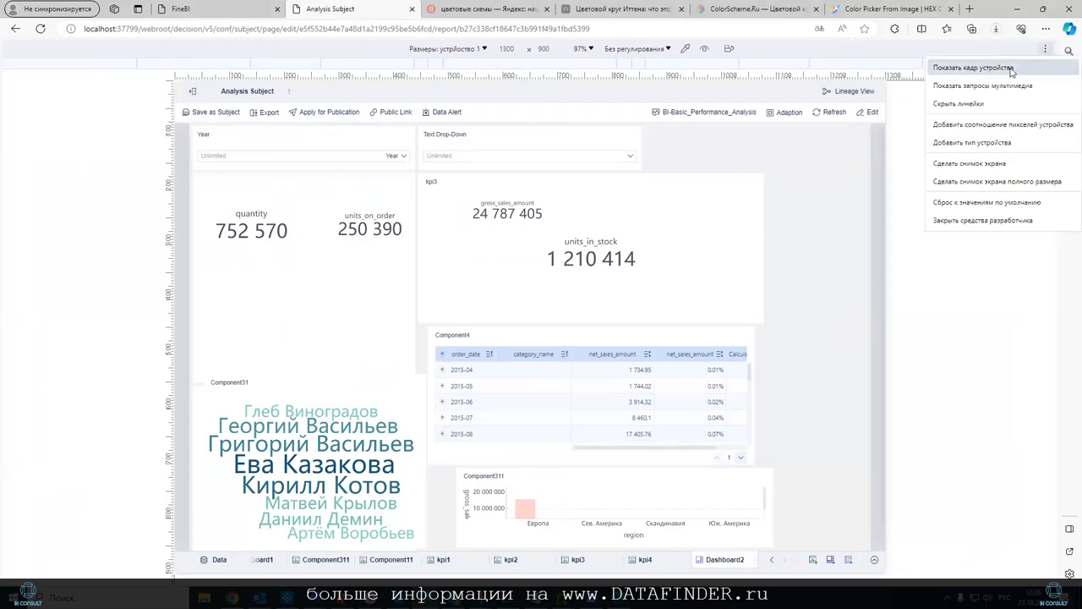
left_click(966, 220)
key("ctrl+shift+m")
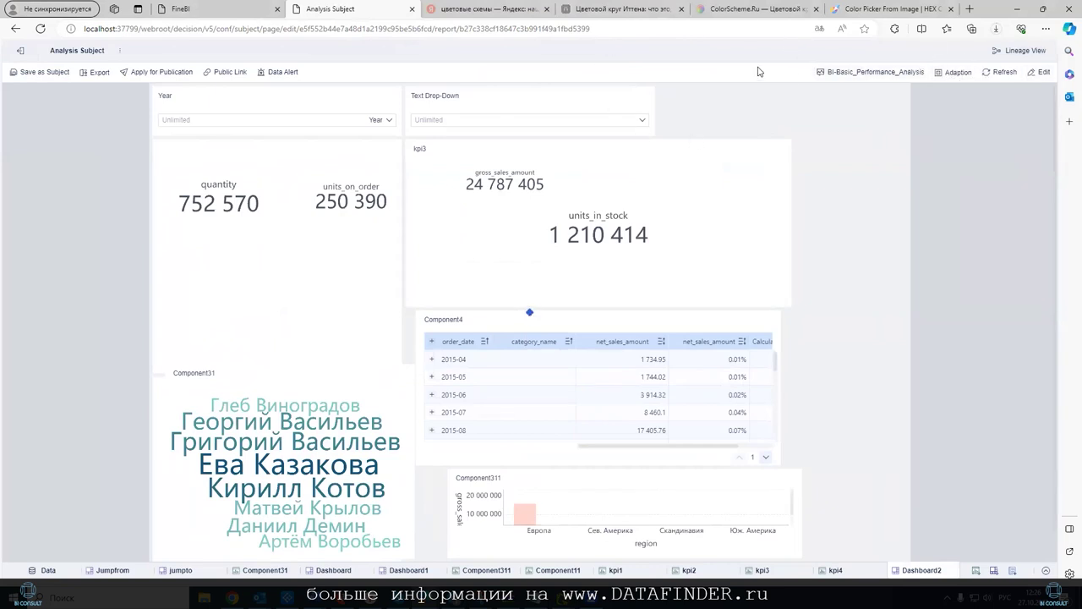
Return the dashboard to edit mode and try moving a KPI card in the mobile layout.
key("F5")
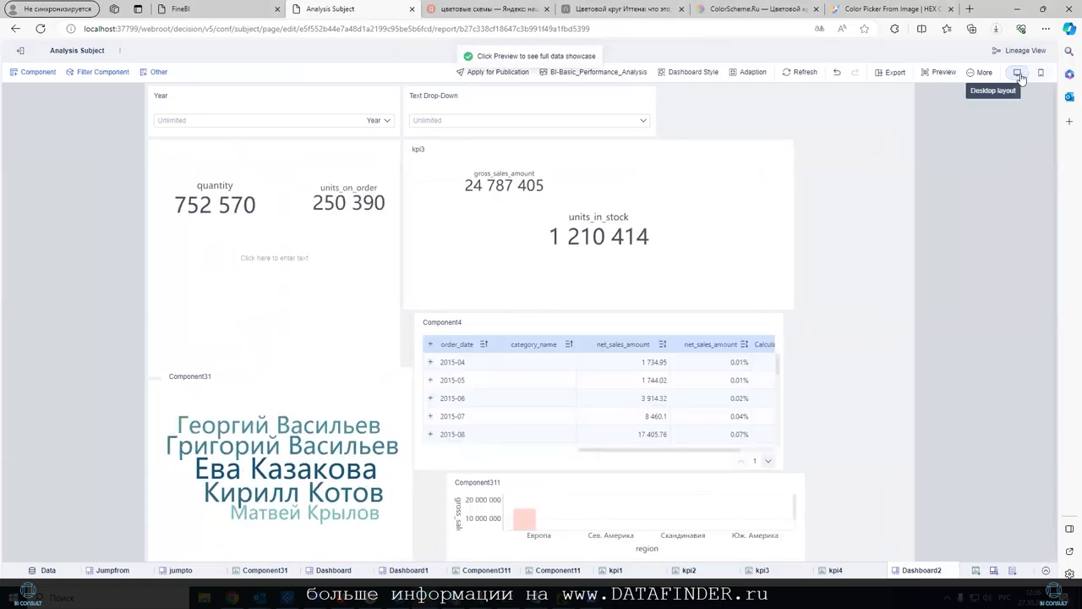
left_click(1047, 75)
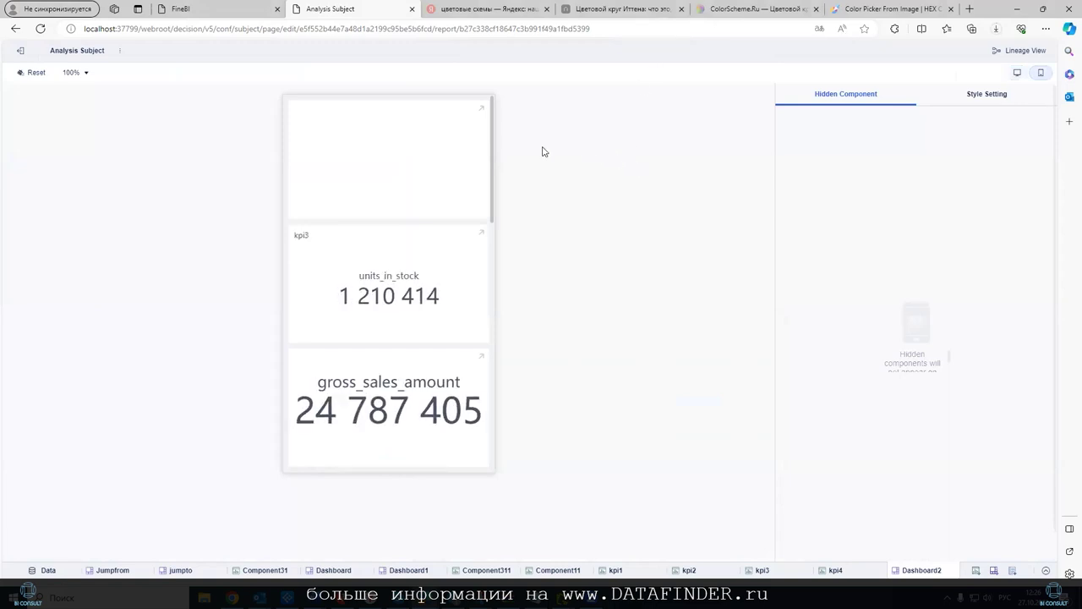
mouse_move(491, 145)
left_mouse_down()
mouse_move(477, 361)
mouse_move(447, 184)
left_mouse_up()
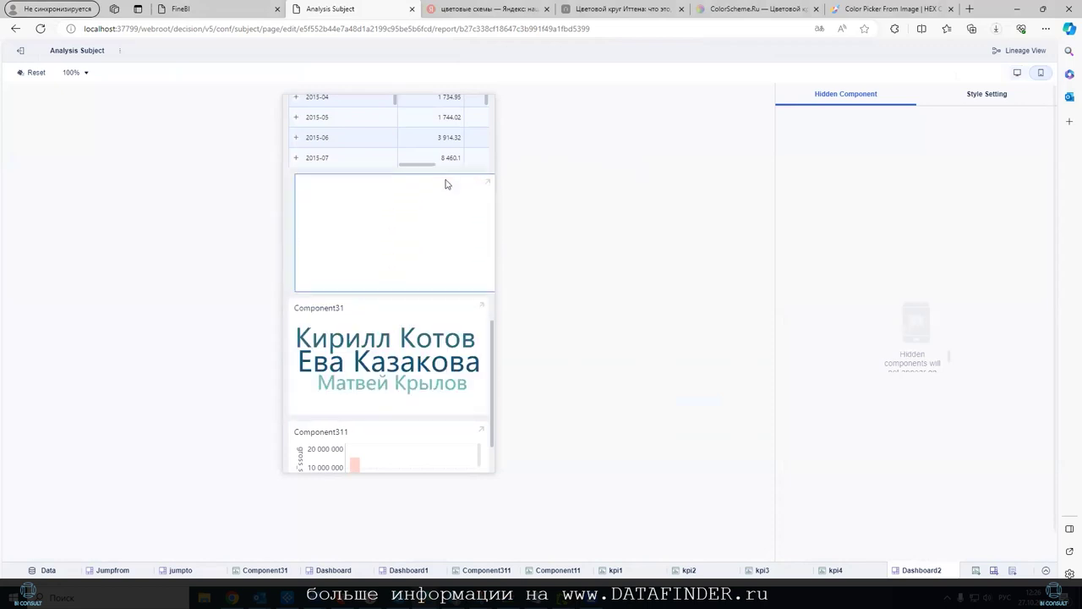
left_click(1020, 74)
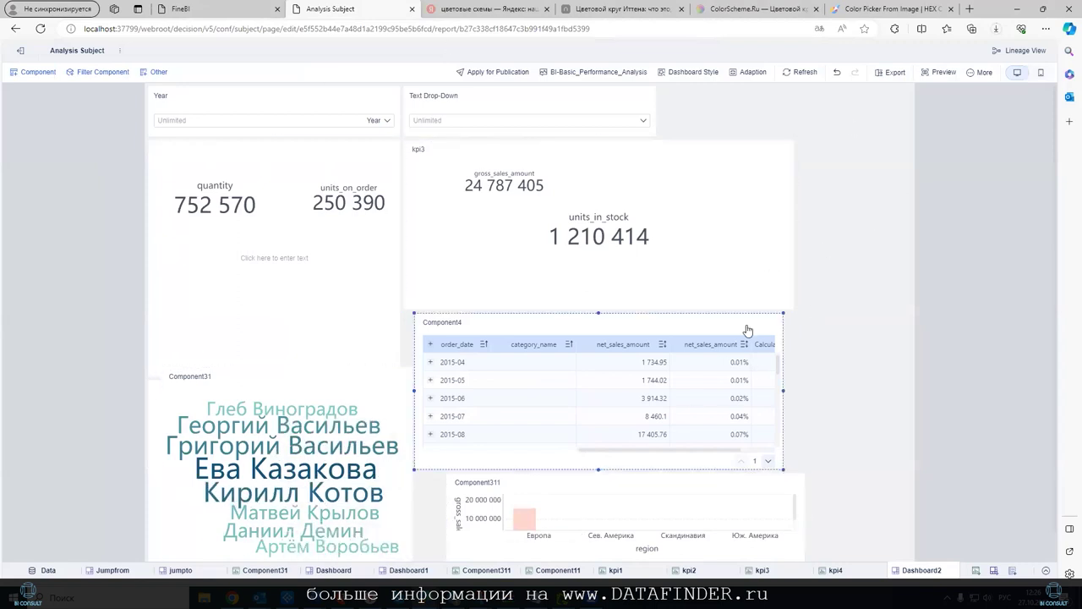
In the phone layout, reposition kpi3, move the quantity card down, then hide it.
left_click(1040, 74)
mouse_move(361, 231)
left_mouse_down()
mouse_move(368, 349)
mouse_move(421, 304)
left_mouse_up()
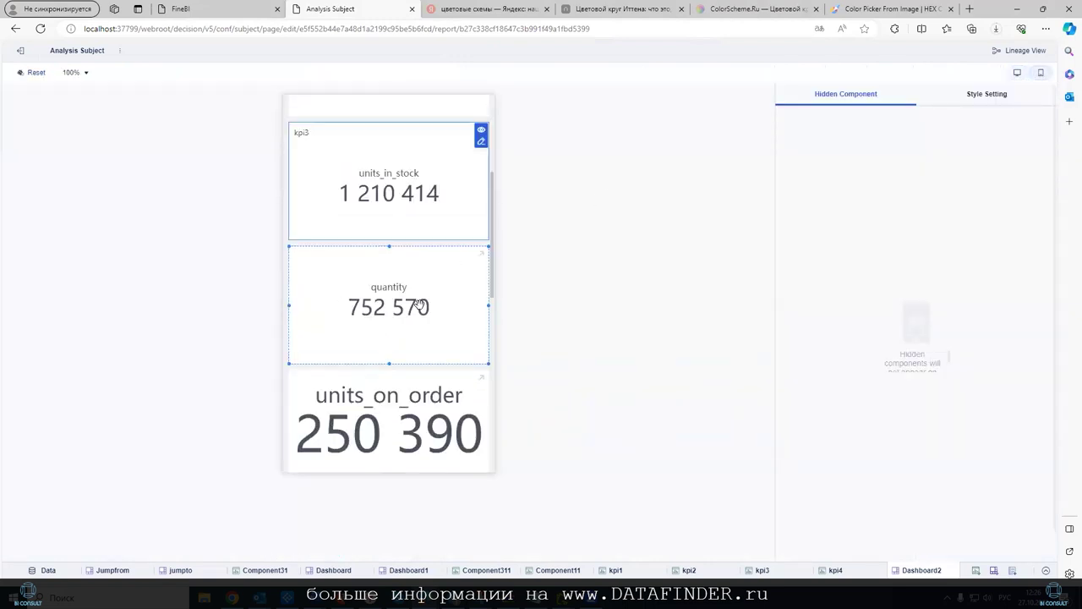
left_click_drag(360, 251, 366, 388)
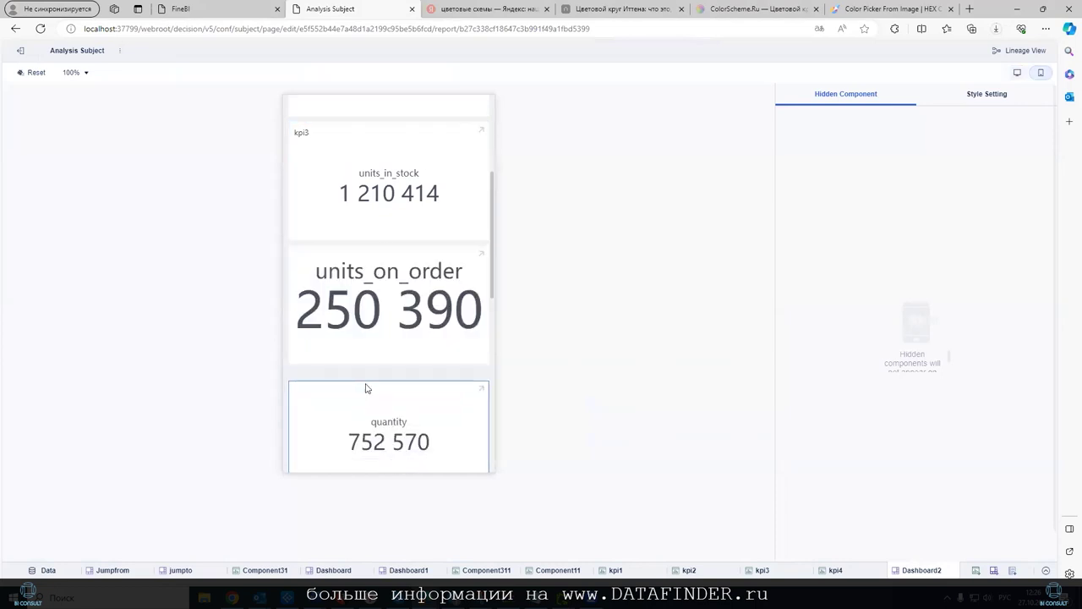
scroll(366, 388, "down", 4)
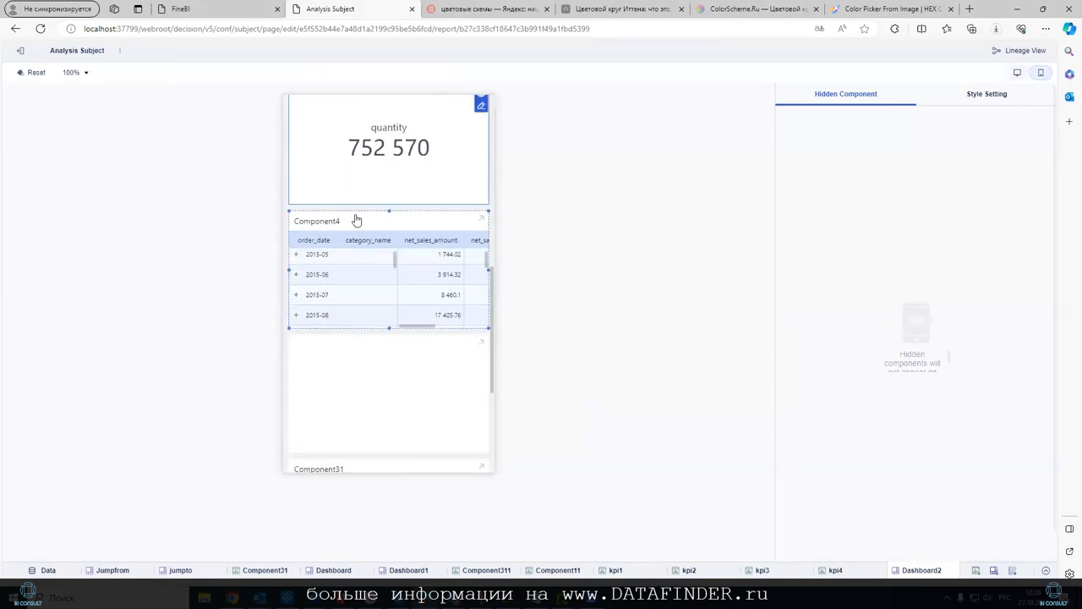
scroll(467, 152, "up", 2)
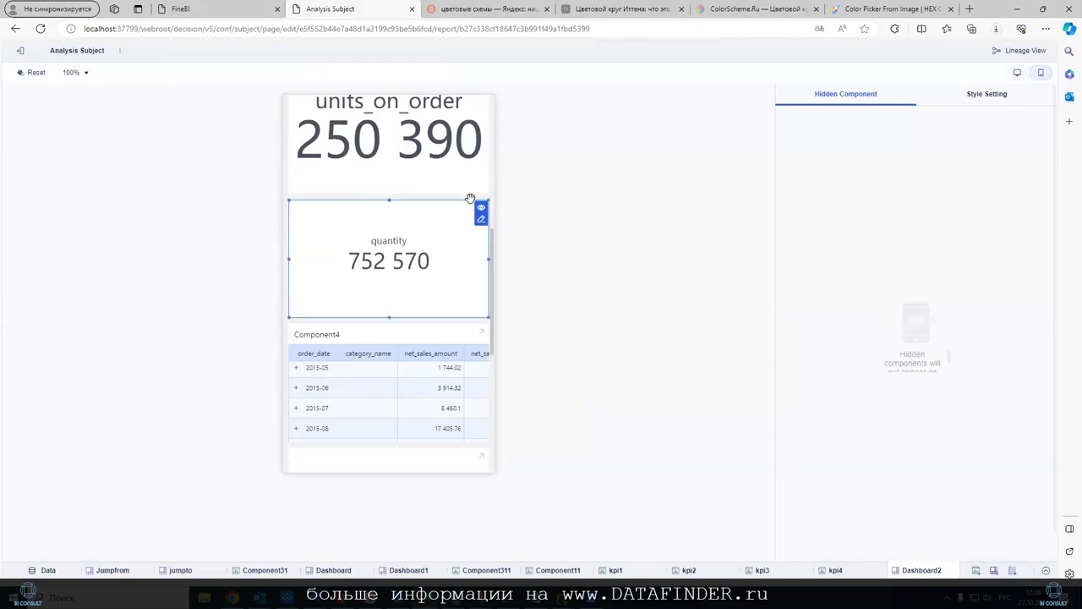
left_click(480, 209)
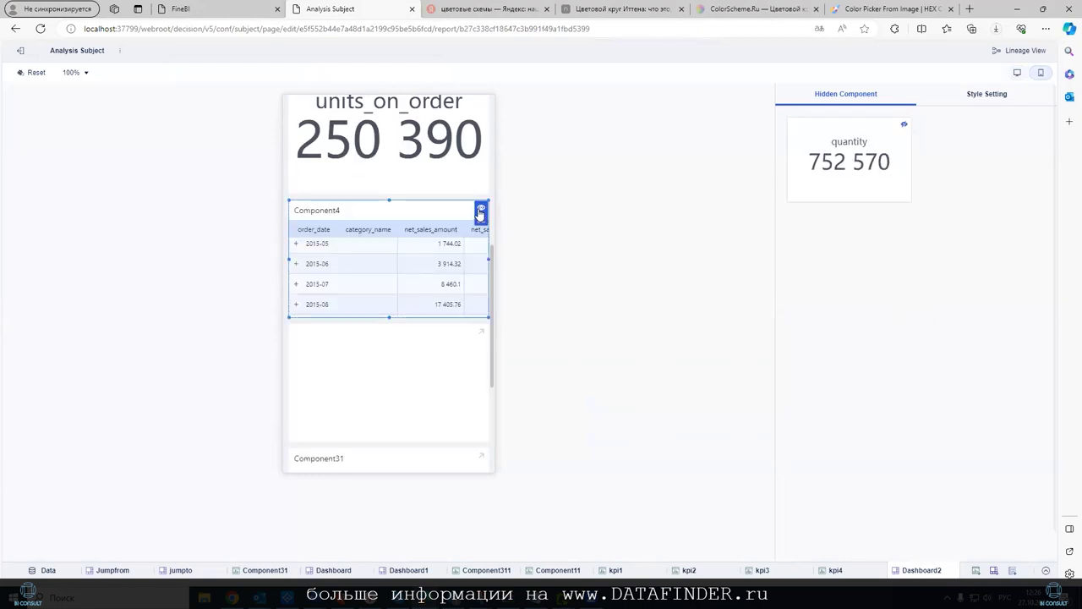
Set the mobile layout's Adaption Display to Width adaptive, then revert it to Standard.
left_click(992, 98)
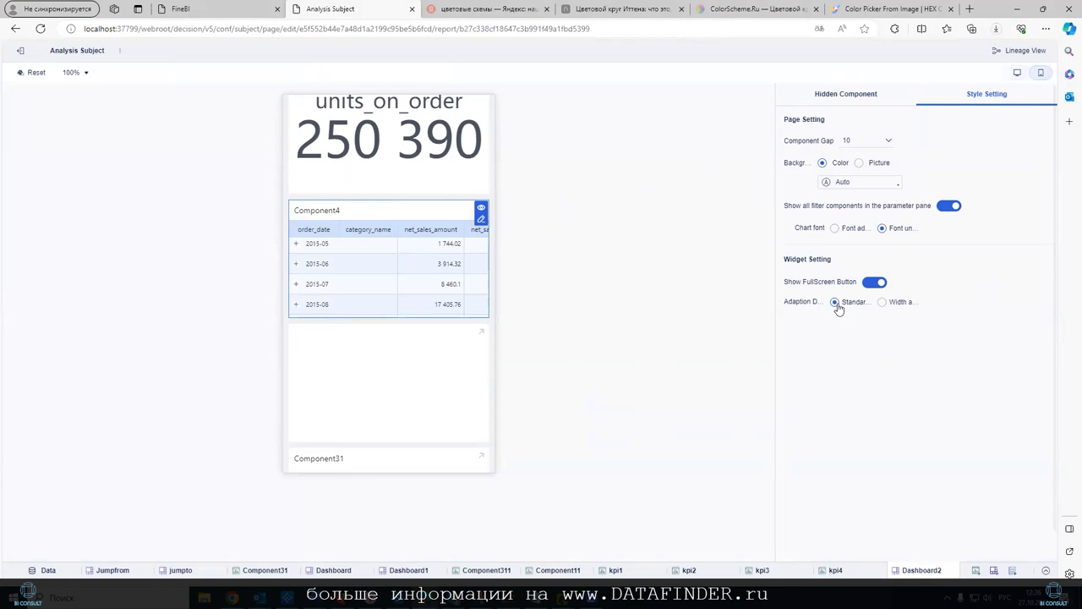
left_click(882, 302)
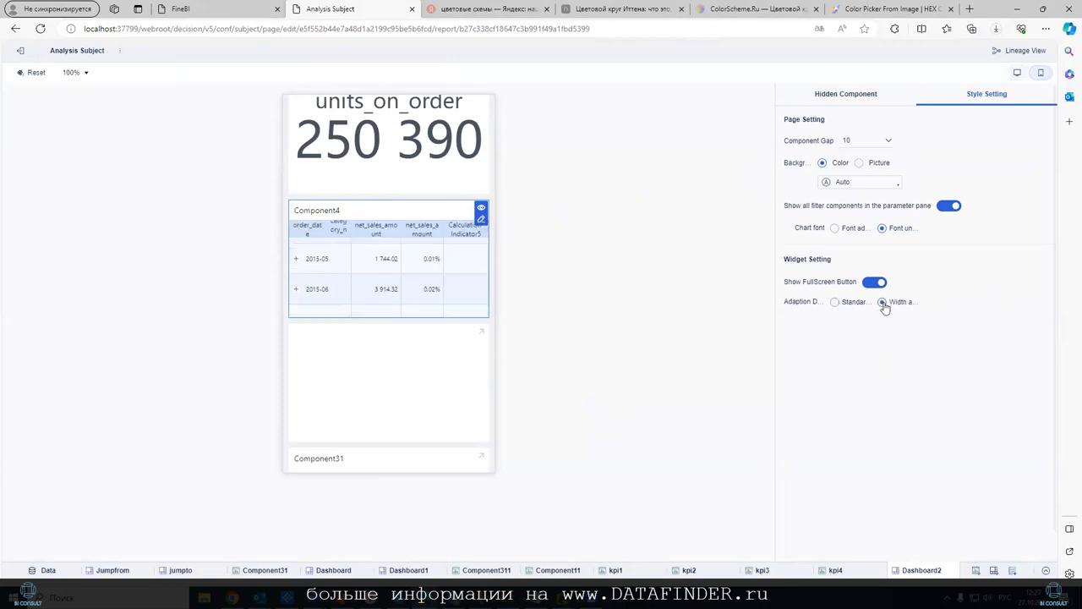
left_click(839, 304)
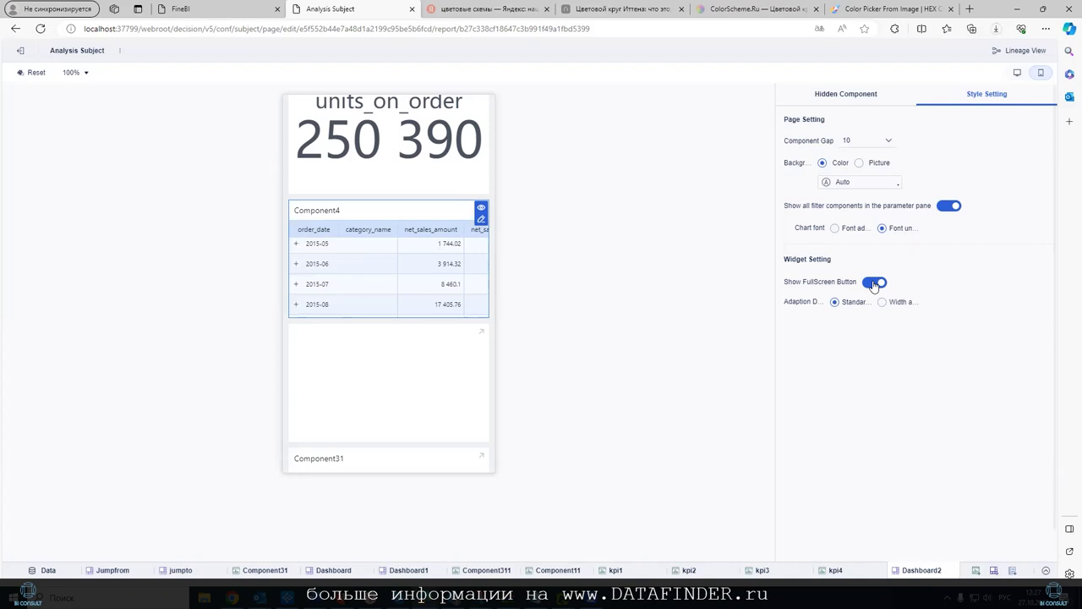
Rearrange mobile-layout components, dragging the blank component from the top further down.
mouse_move(389, 258)
left_click_drag(493, 299, 498, 141)
left_click(418, 153)
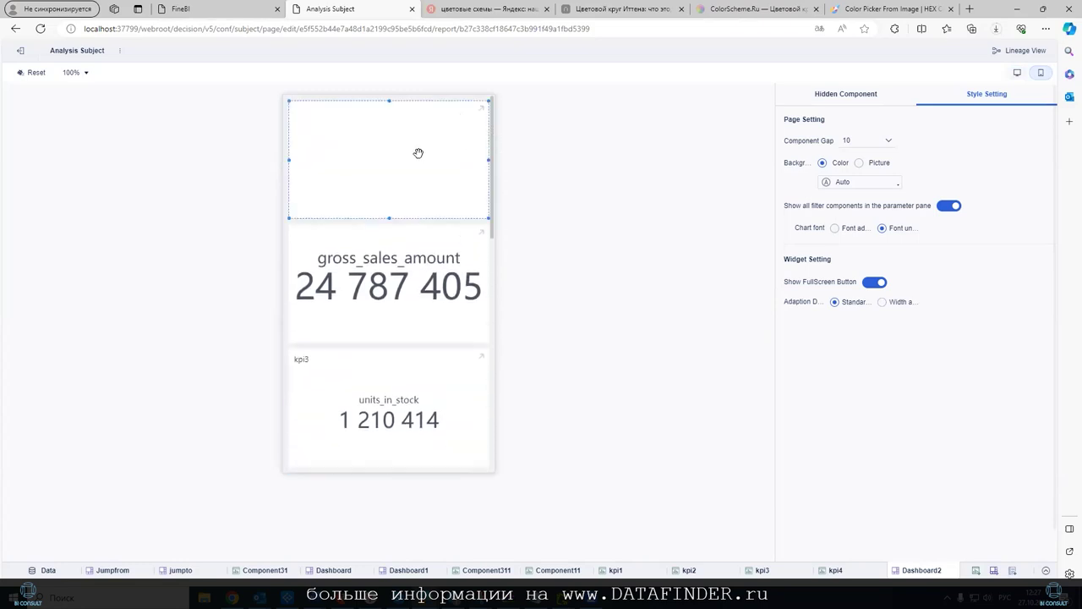
mouse_move(493, 181)
left_mouse_down()
mouse_move(506, 395)
mouse_move(503, 354)
left_mouse_up()
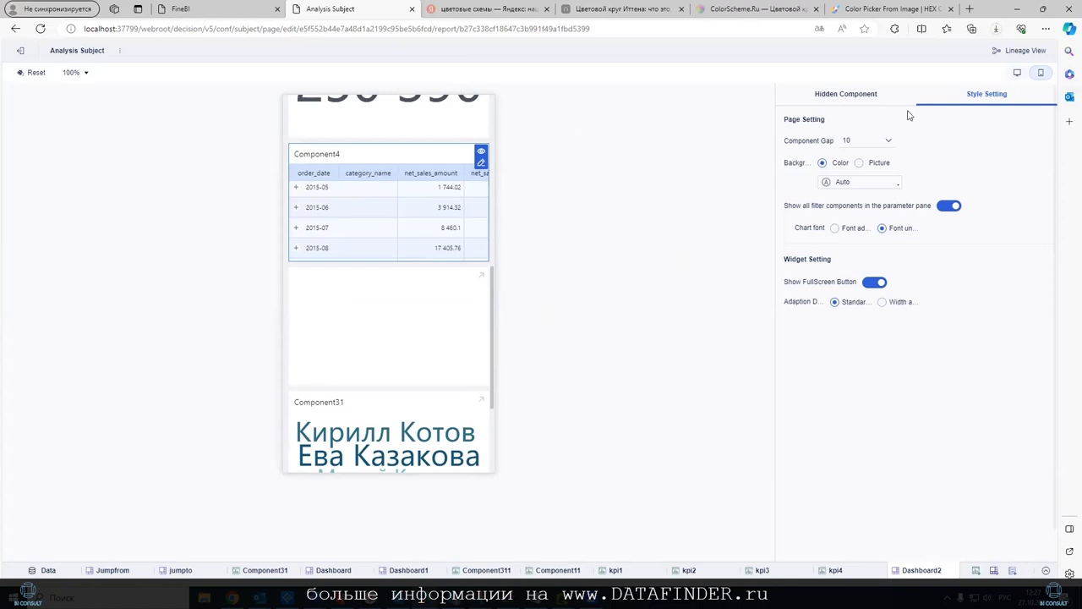
Check the Text Drop-Down filter on desktop, then review the mobile Style Setting and Hidden Component tabs.
left_click(1017, 73)
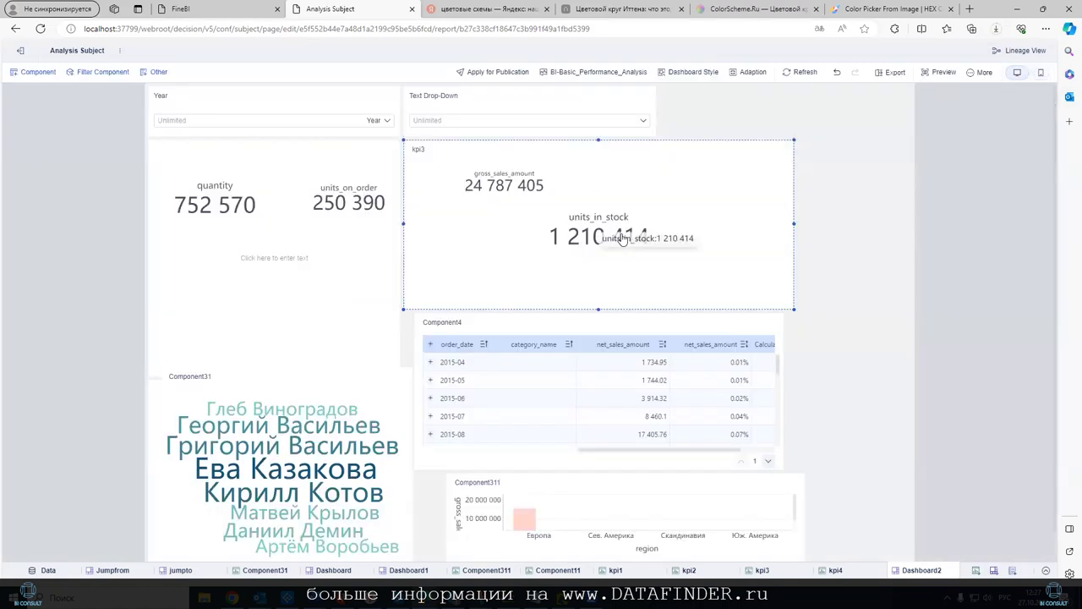
left_click(569, 127)
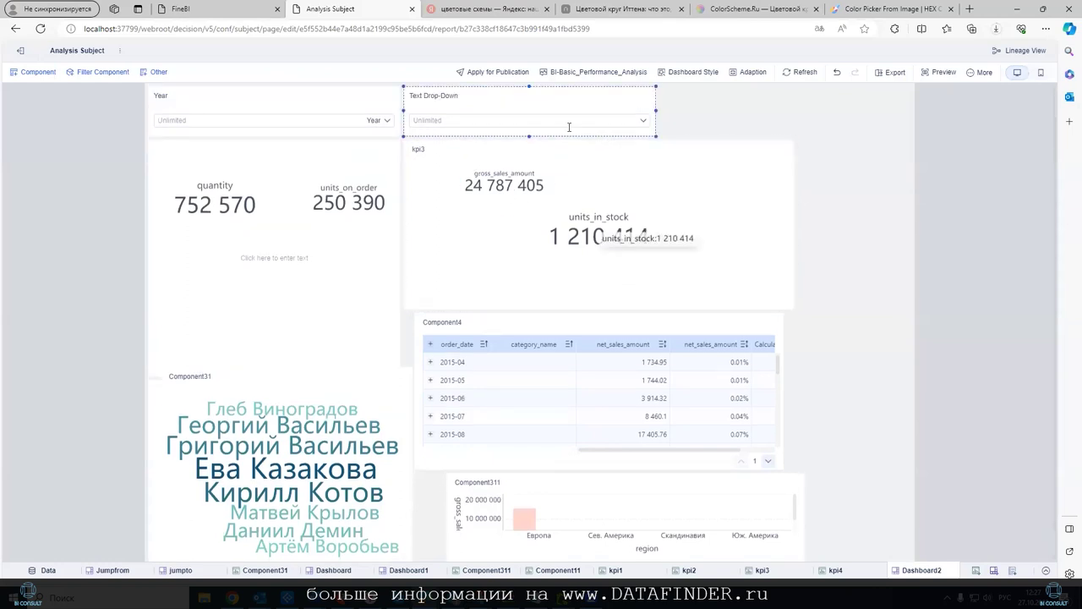
mouse_move(528, 110)
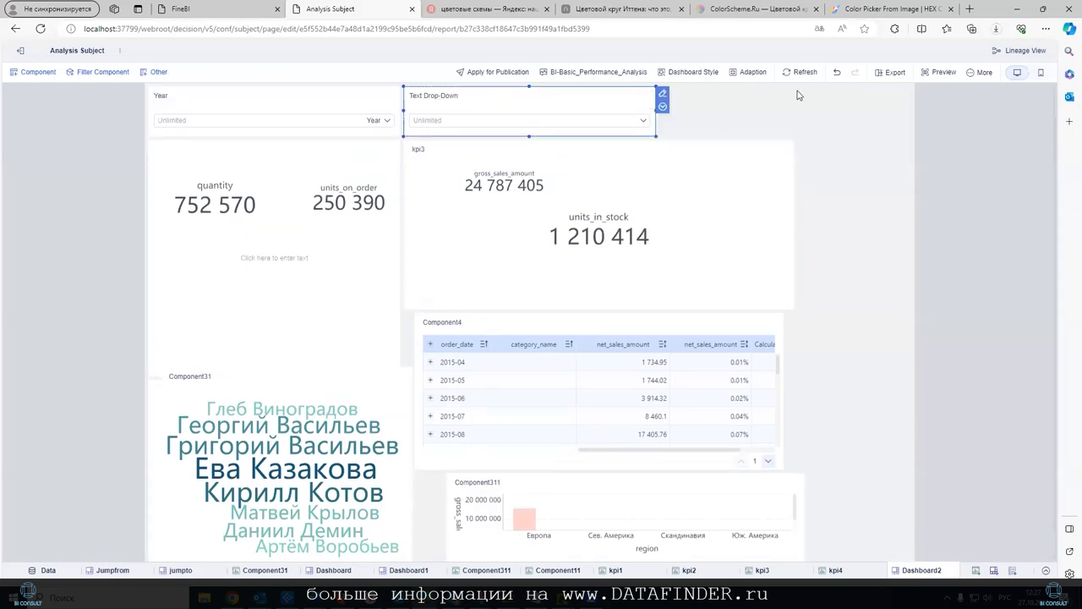
left_click(1041, 72)
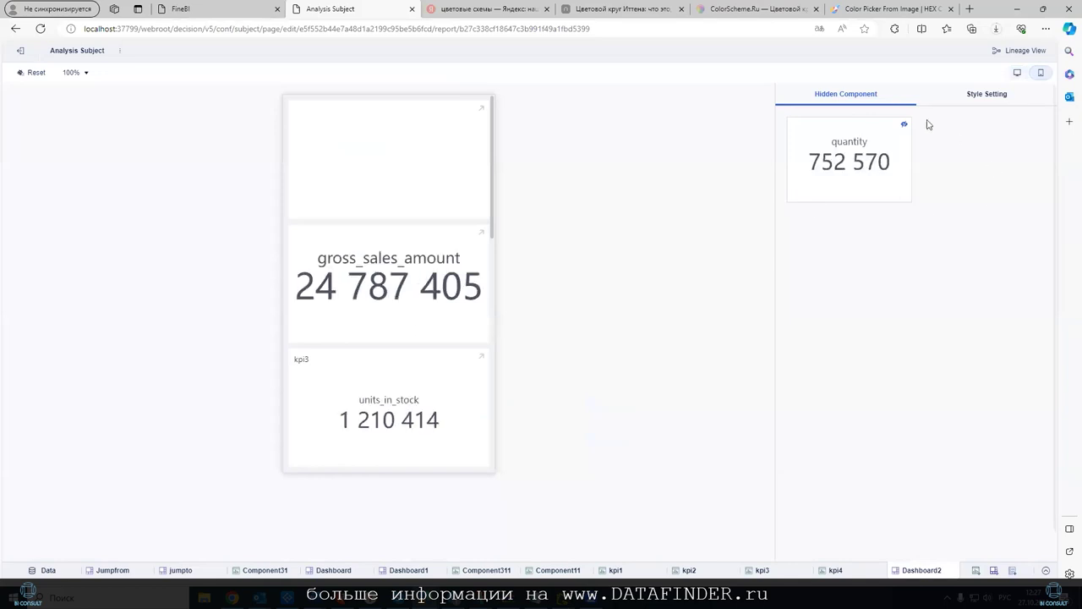
left_click(976, 95)
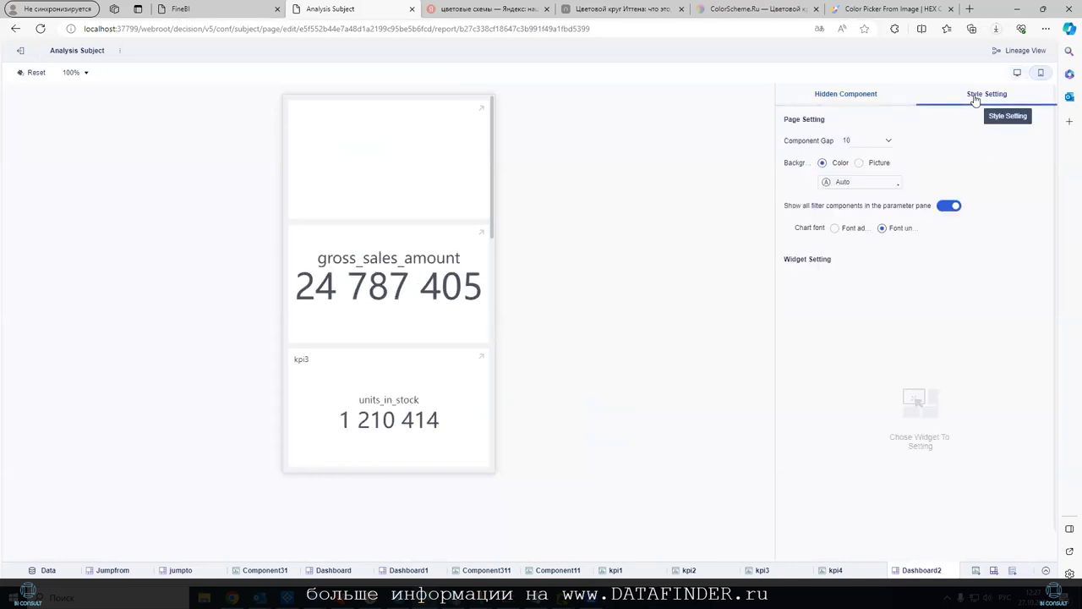
left_click(847, 94)
left_click(214, 15)
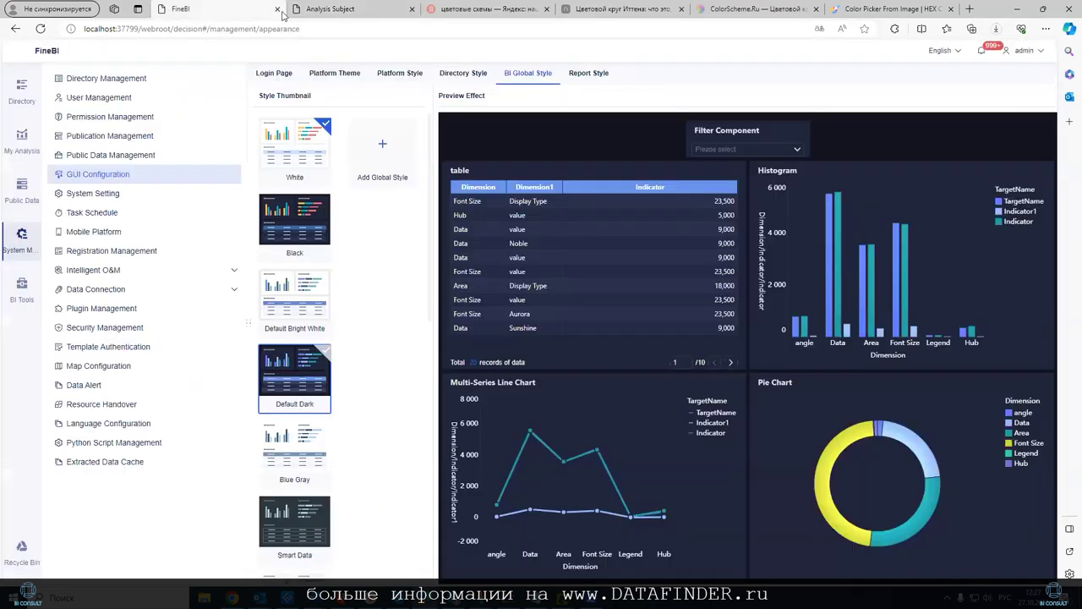
Look at the dashboard's canvas zoom choices, then go back to the FineBI appearance settings.
left_click(377, 11)
left_click(87, 74)
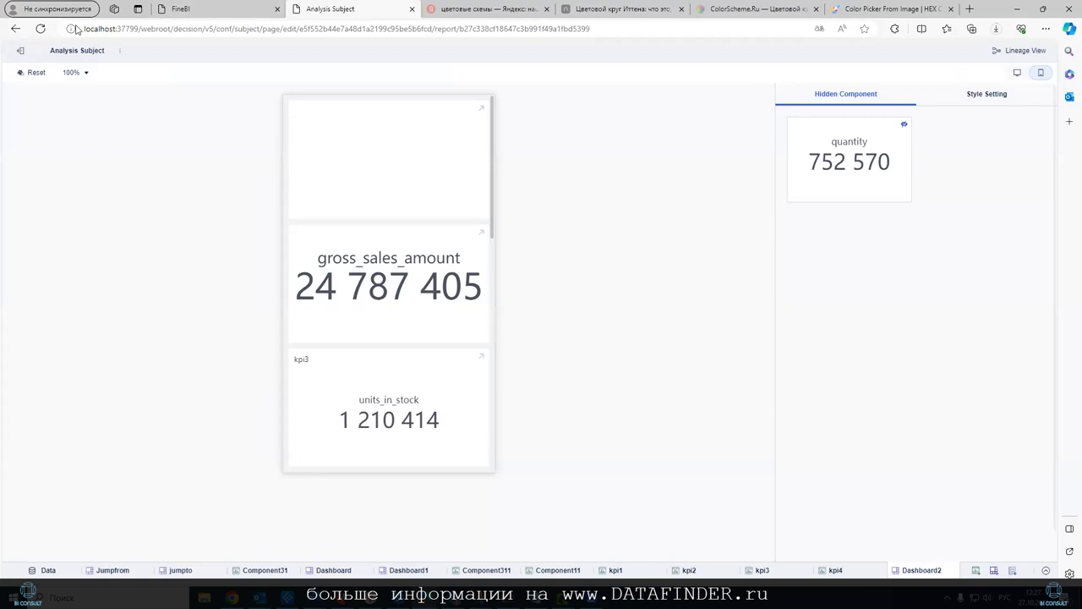
left_click(171, 8)
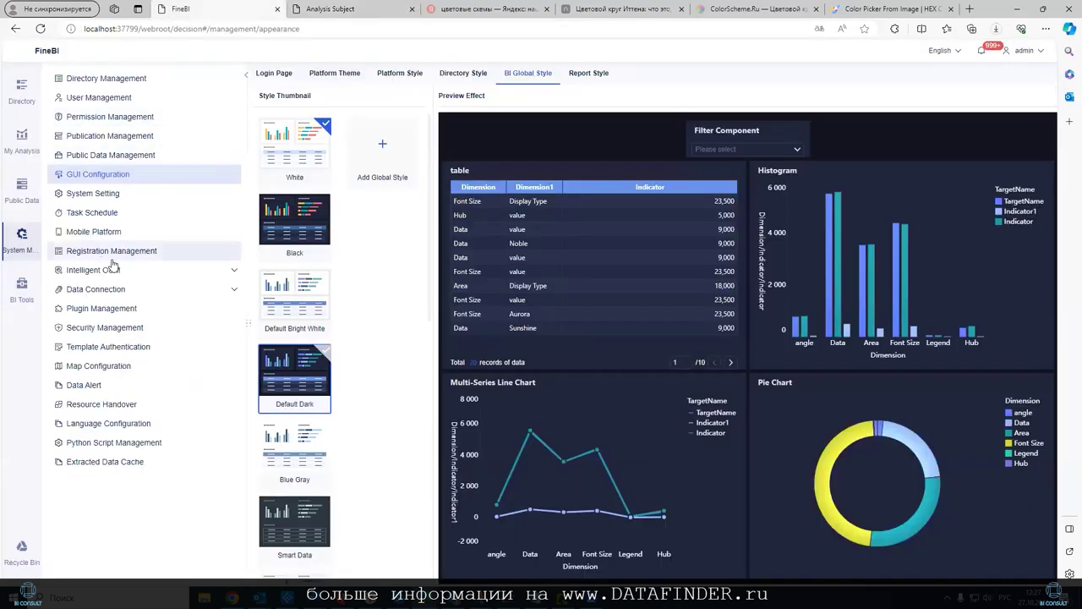
Browse the Login Page, Platform Theme, Platform Style, Directory, BI Global and Report Style pages, then Mobile Platform.
left_click(268, 73)
left_click(335, 74)
left_click(398, 74)
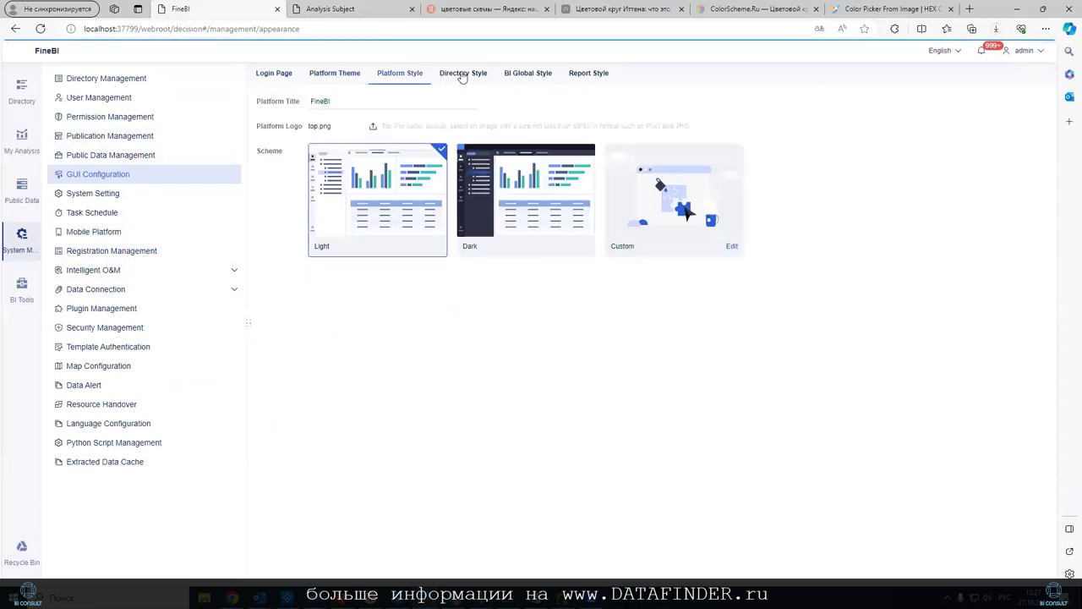
left_click(478, 73)
left_click(526, 73)
left_click(588, 74)
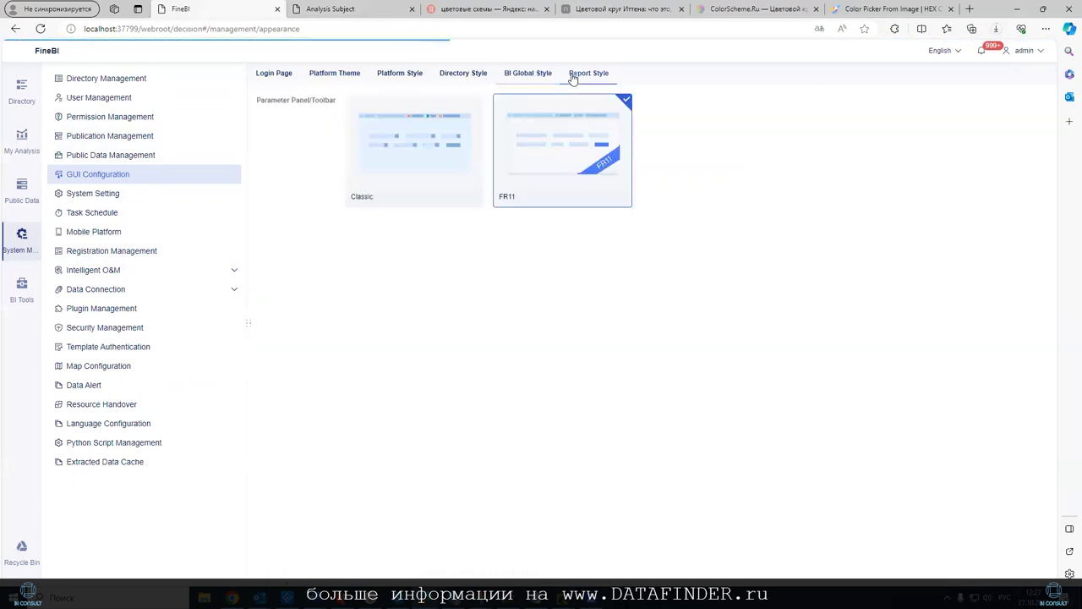
left_click(115, 233)
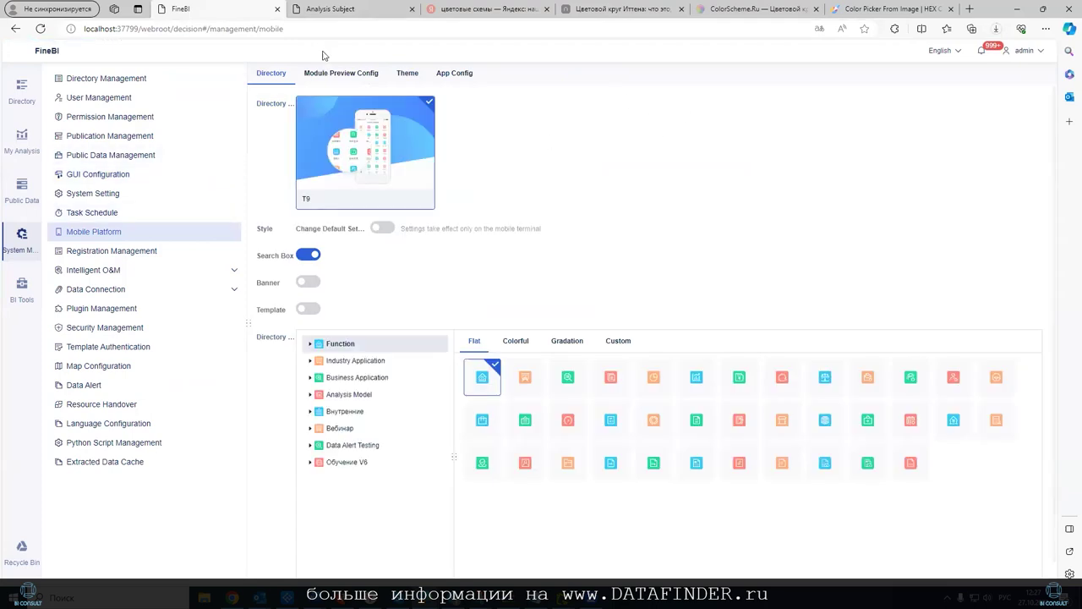
Look through Module Preview Config and Theme, then scroll through the App Config settings.
left_click(342, 76)
left_click(407, 76)
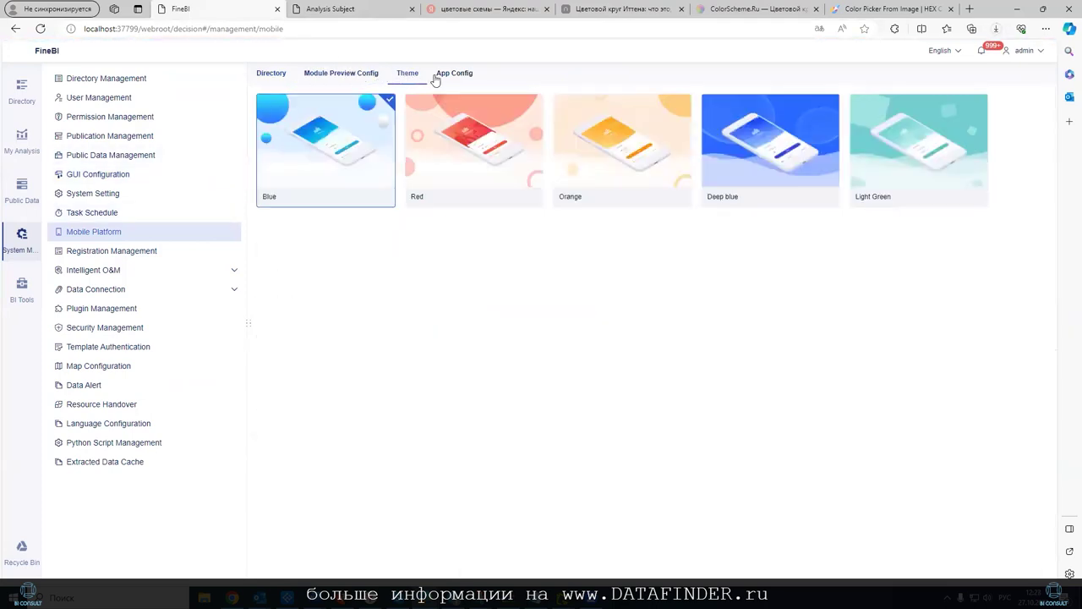
left_click(454, 74)
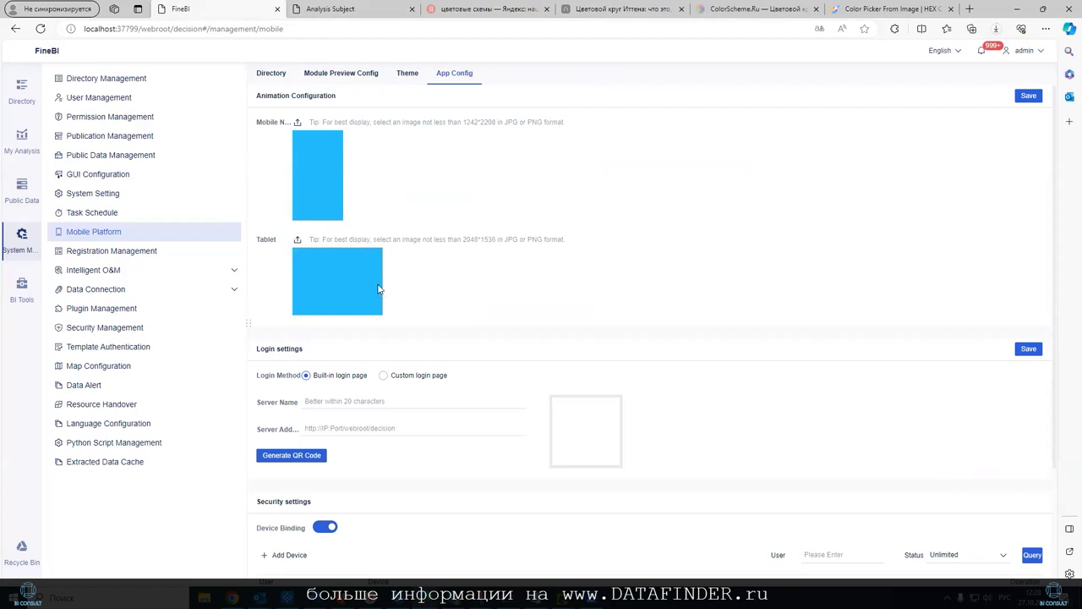
scroll(531, 258, "down", 2)
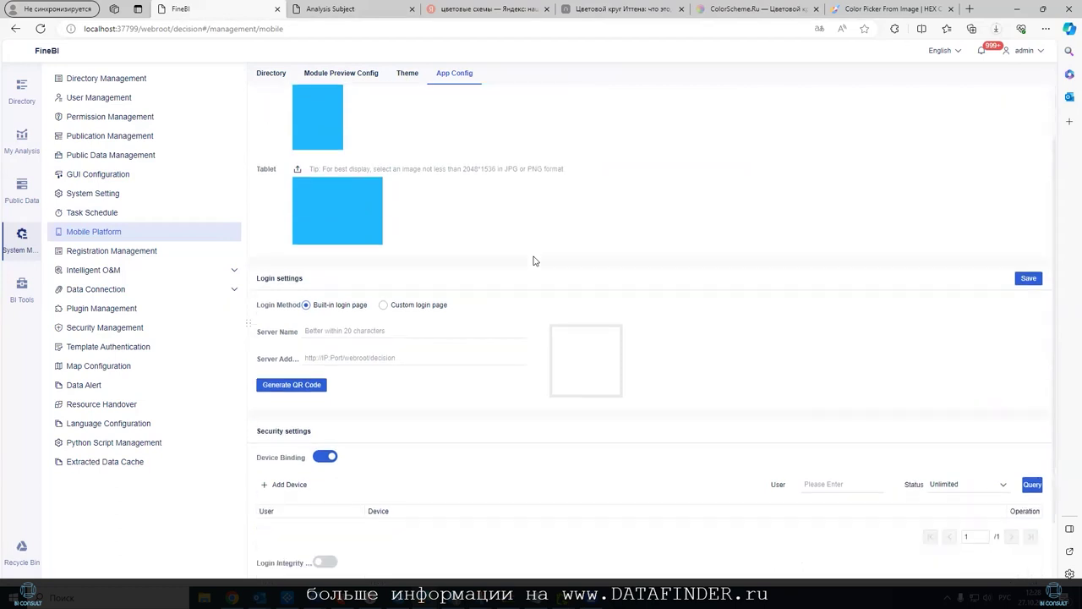
scroll(427, 263, "up", 2)
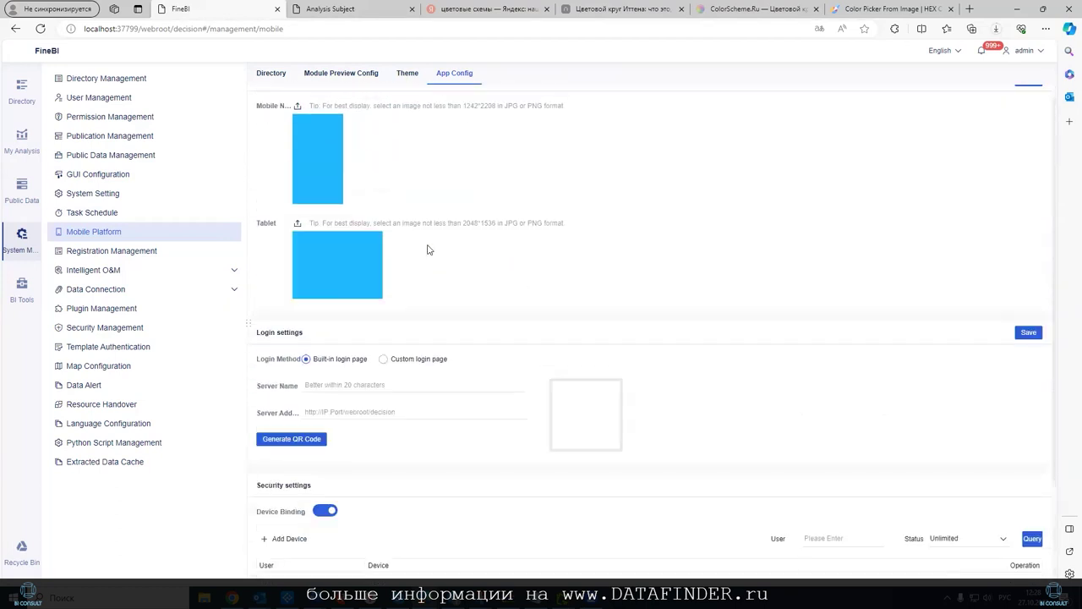
mouse_move(94, 232)
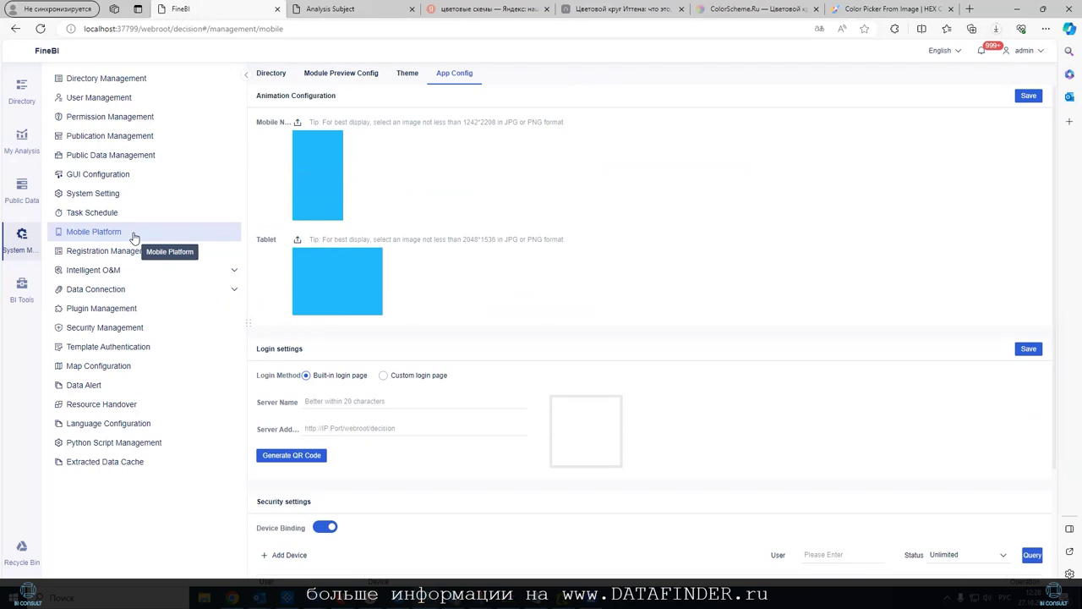
Set the Analysis Subject desktop layout's Adaption base size to Auto and confirm it.
left_click(353, 17)
left_click(1017, 72)
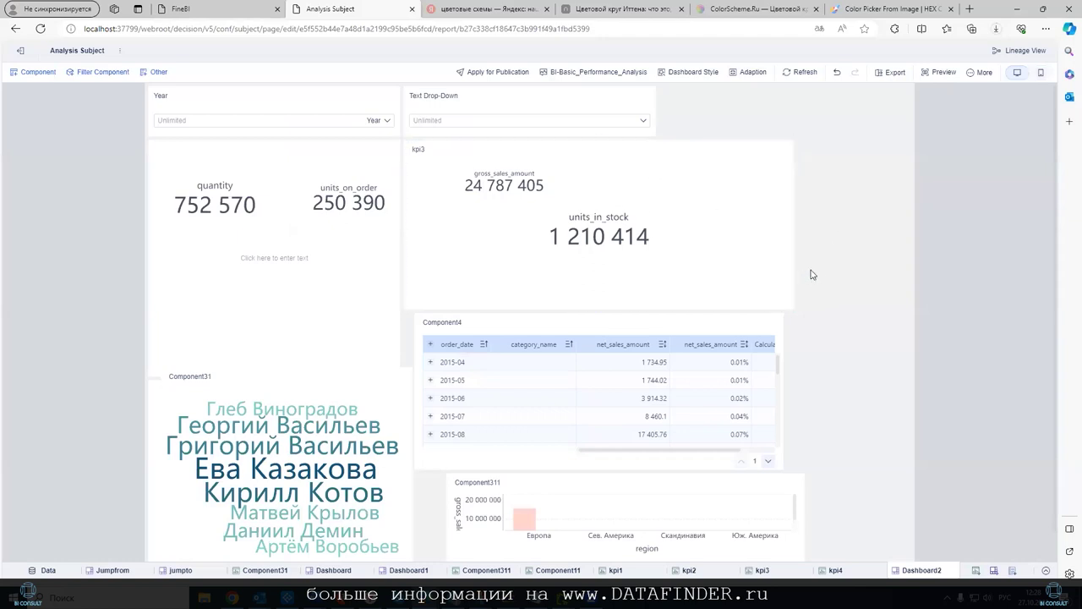
left_click(751, 73)
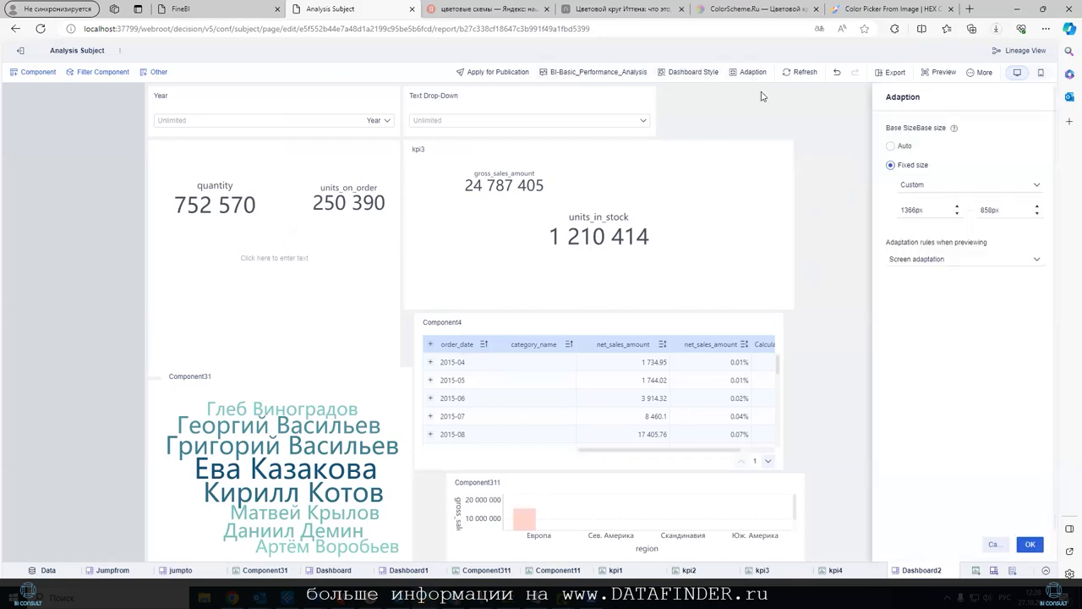
left_click(900, 146)
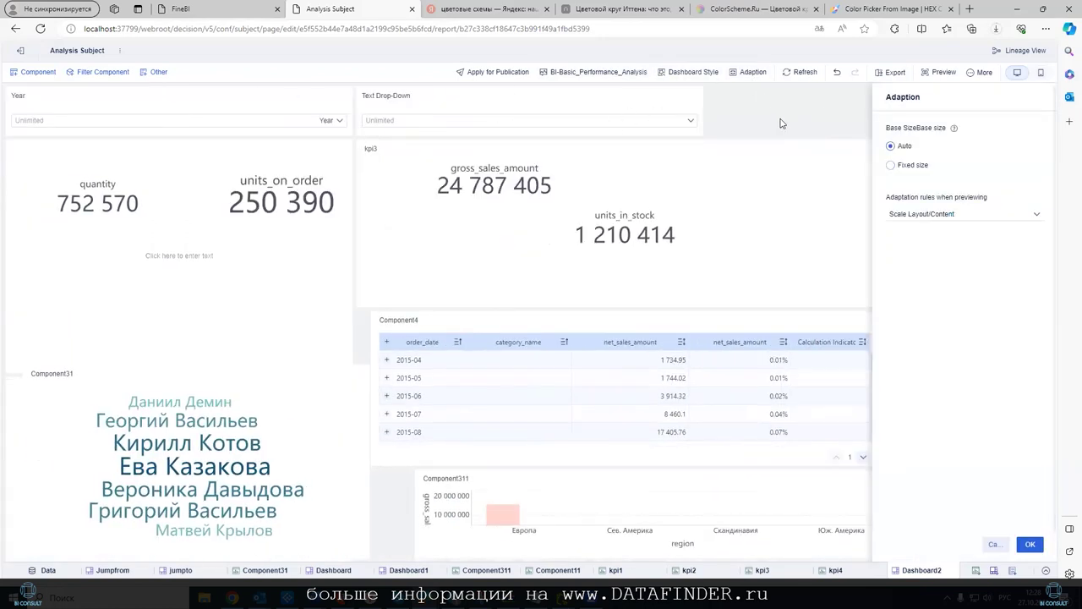
left_click(1030, 543)
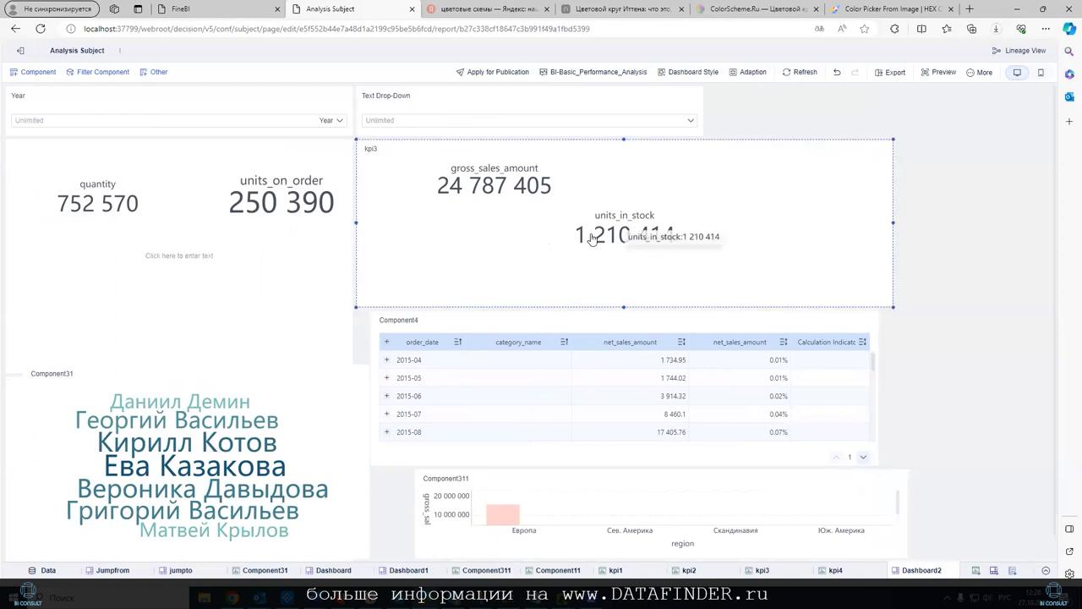
Narrow the kpi3 card from its left edge and shift it back left to realign it.
left_click_drag(357, 222, 372, 222)
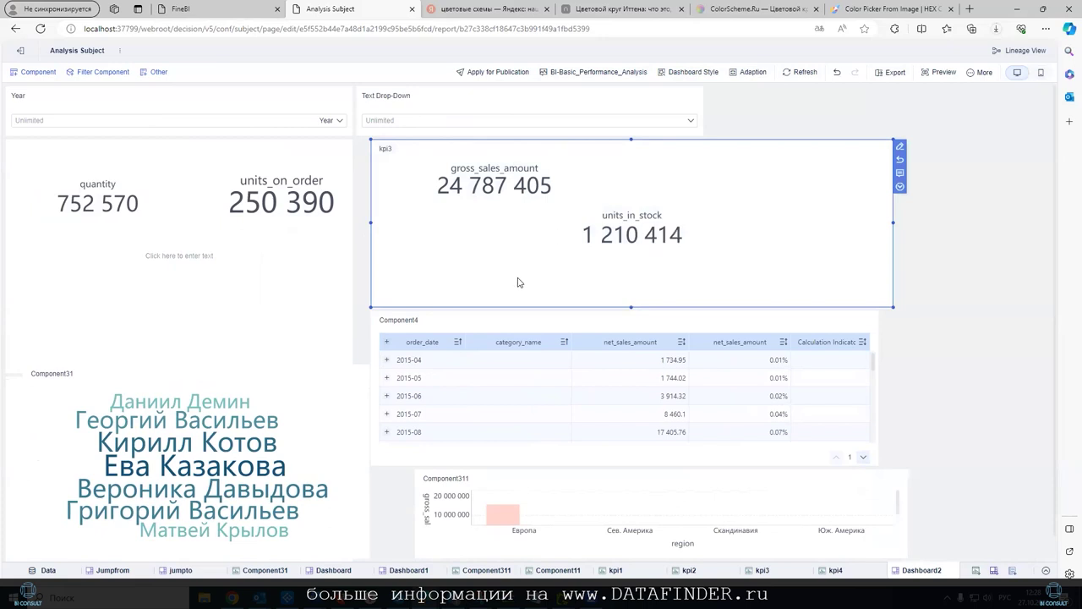
left_click(532, 205)
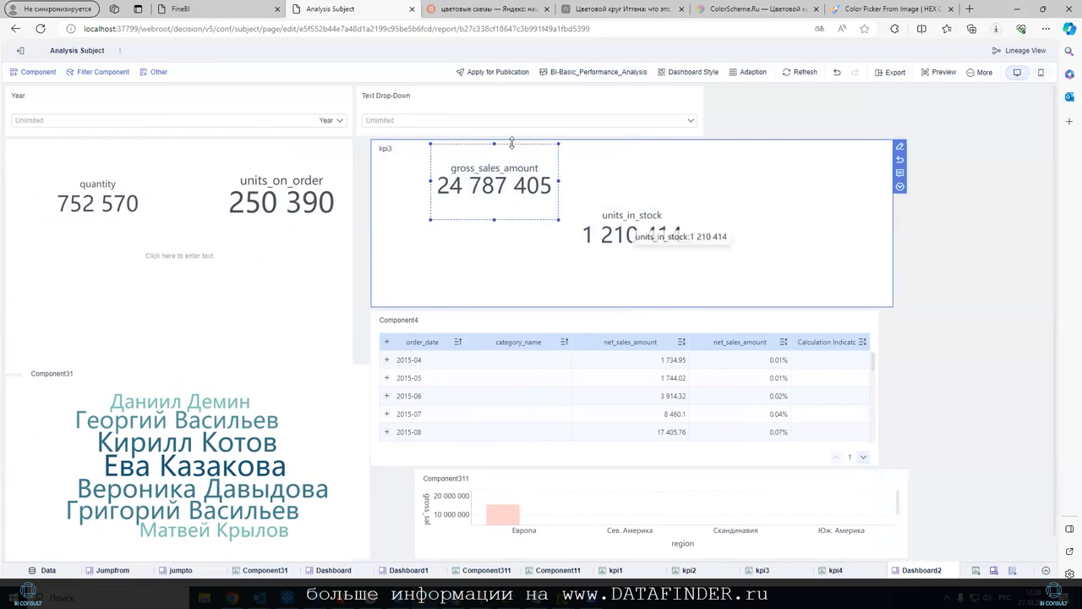
left_click_drag(533, 140, 519, 140)
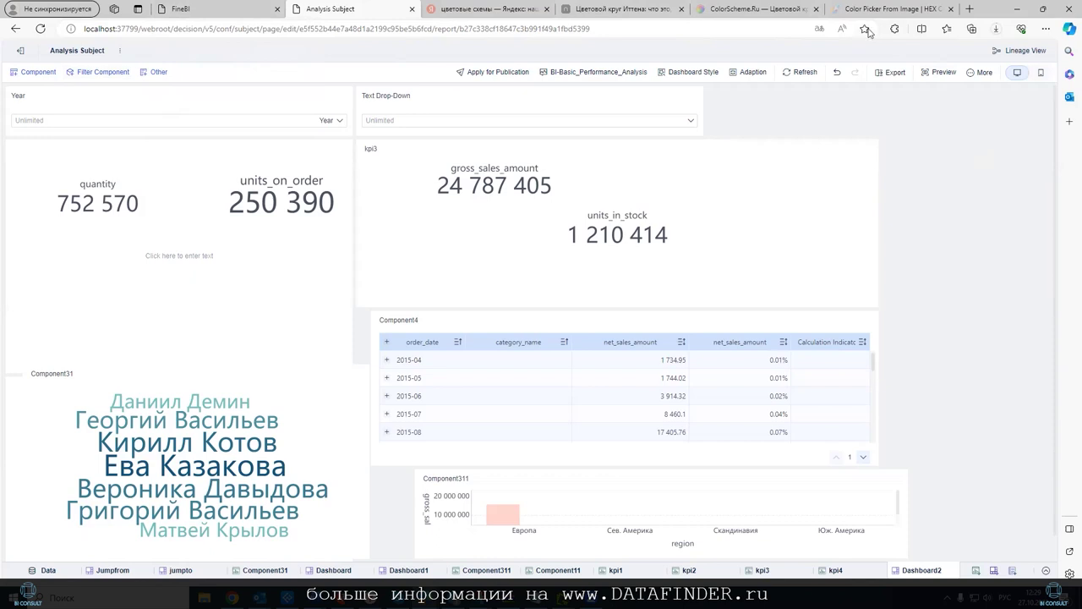
In a new browser tab, enter the address datafinder.ru.
left_click(970, 9)
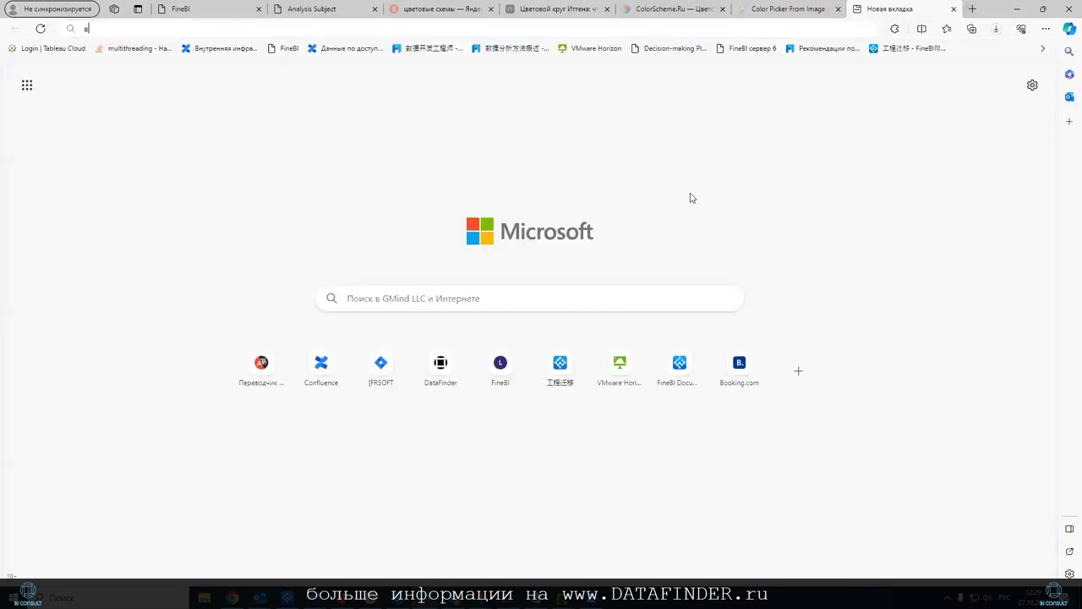
type("фыр")
key("BackSpace")
key("BackSpace")
key("BackSpace")
key("BackSpace")
key("Escape")
key("alt+shift")
type("d")
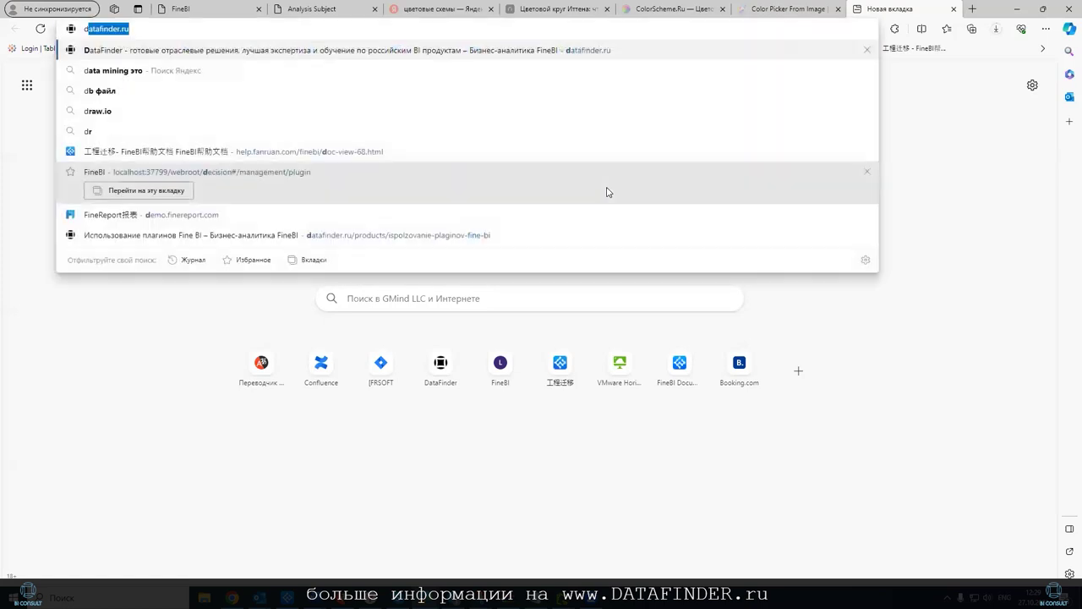
type("atafim")
key("BackSpace")
type("n")
Open the datafinder.ru site's Платформы > FineBI page, then return to the dashboard tab.
left_click(533, 75)
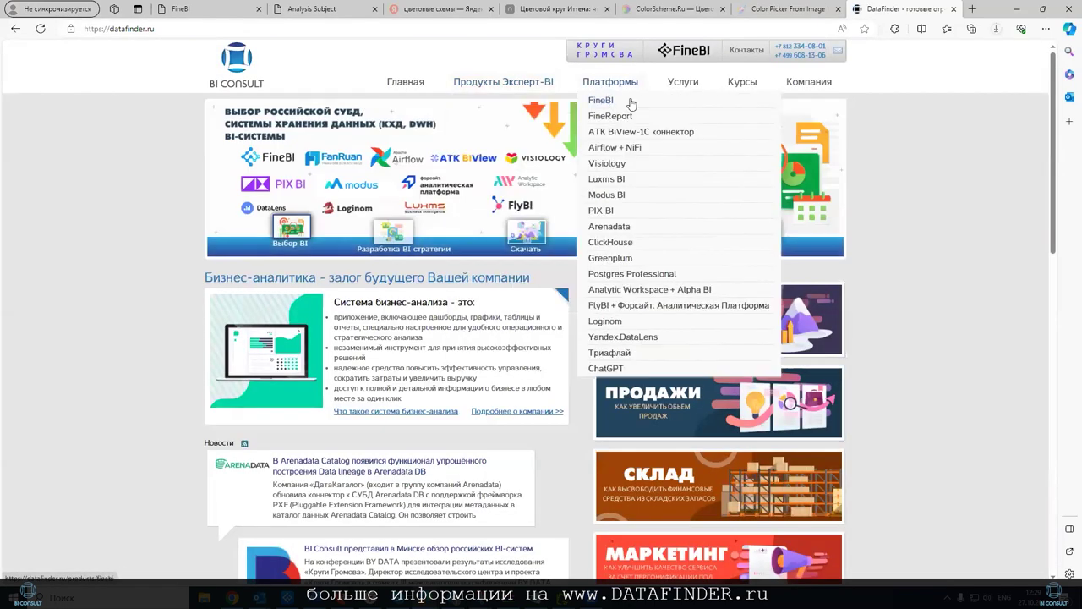
left_click(630, 103)
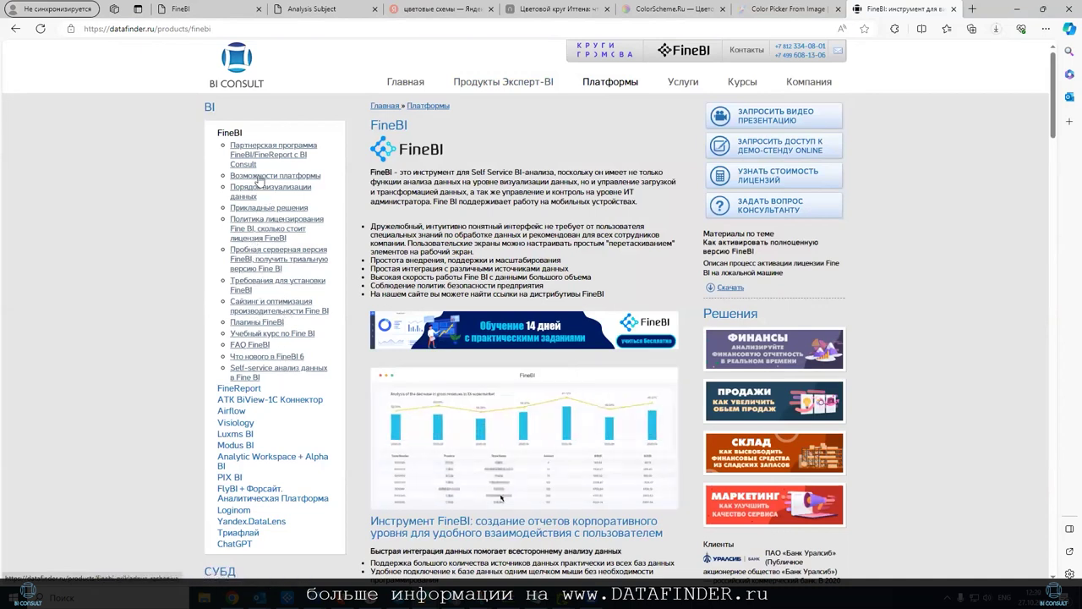
left_click(304, 15)
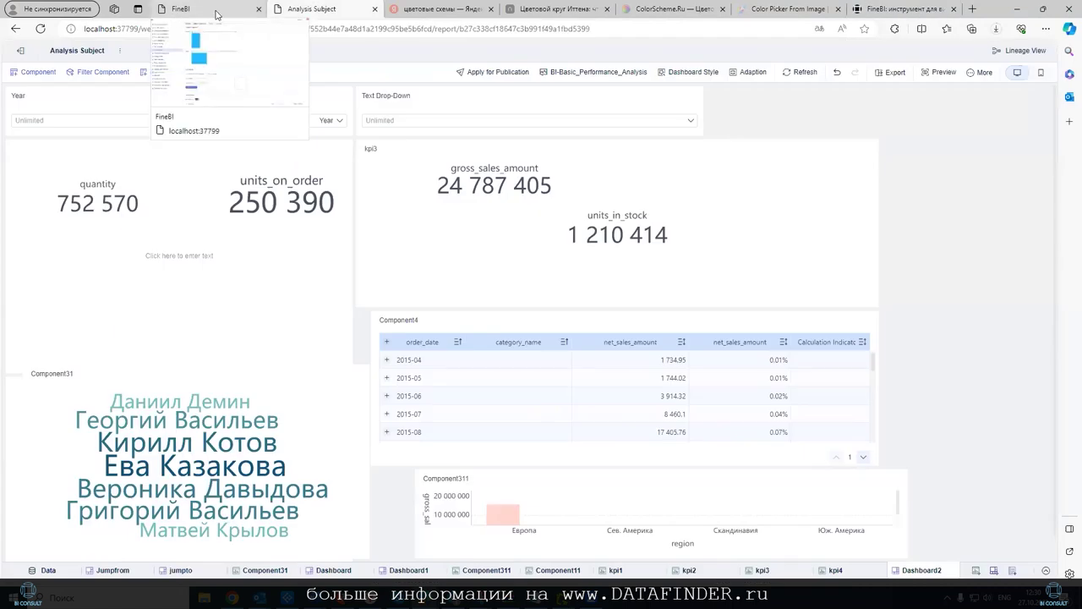
Switch back to the FineBI management tab showing the Mobile Platform App Config page.
left_click(216, 15)
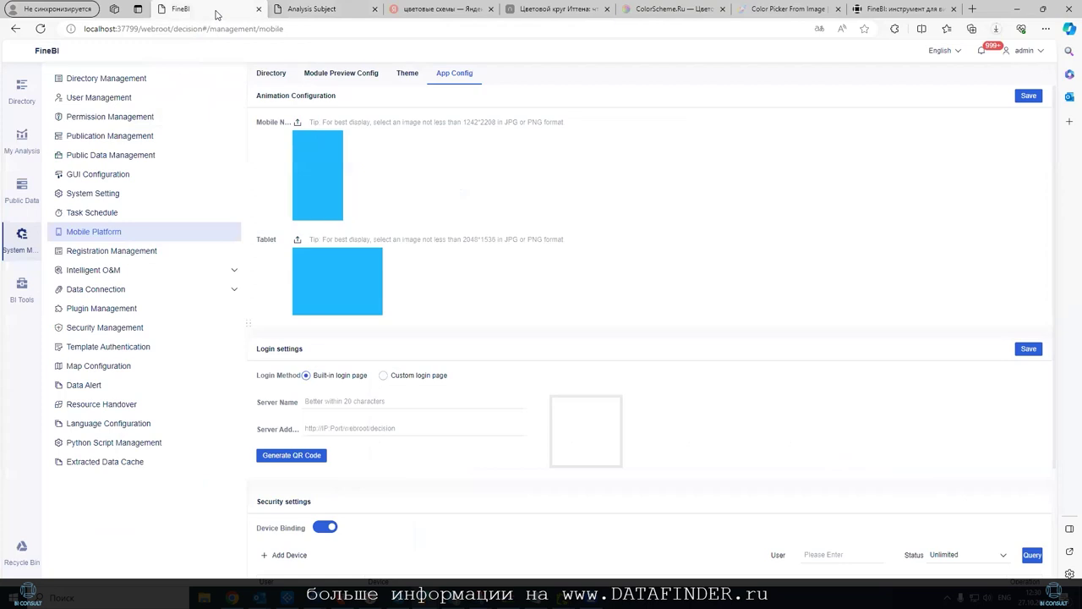
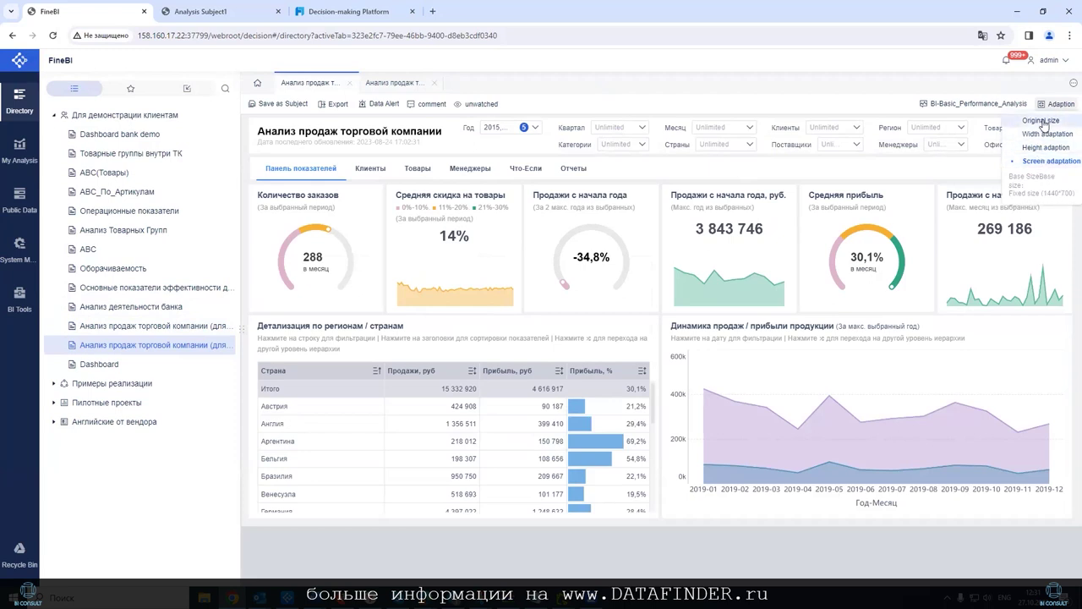
Open the 'Анализ продаж торговой компании' dashboard, view it full screen, then exit full screen.
left_click(191, 325)
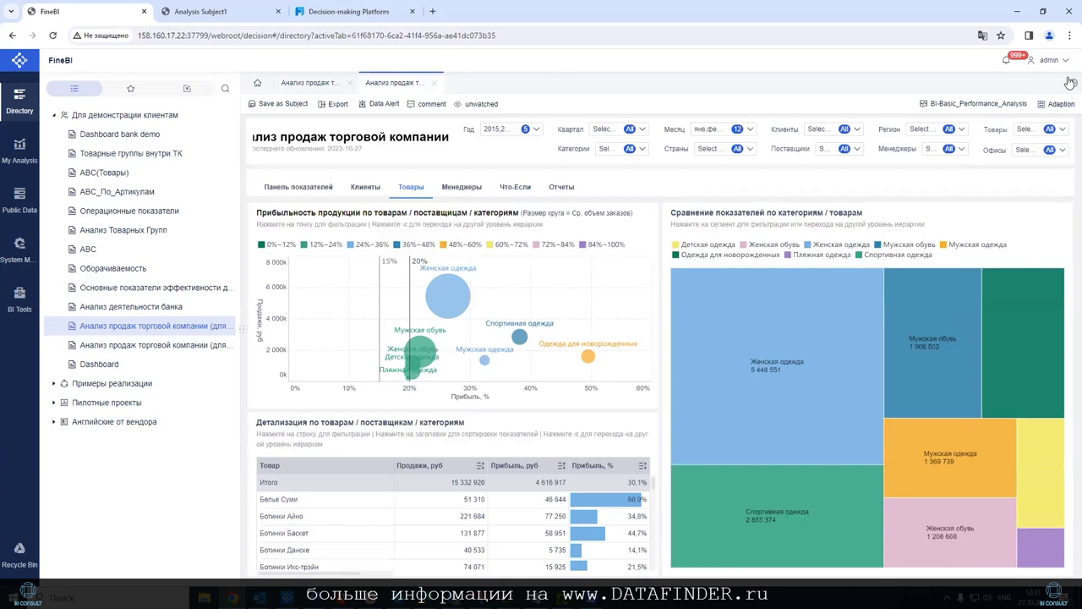
left_click(1059, 95)
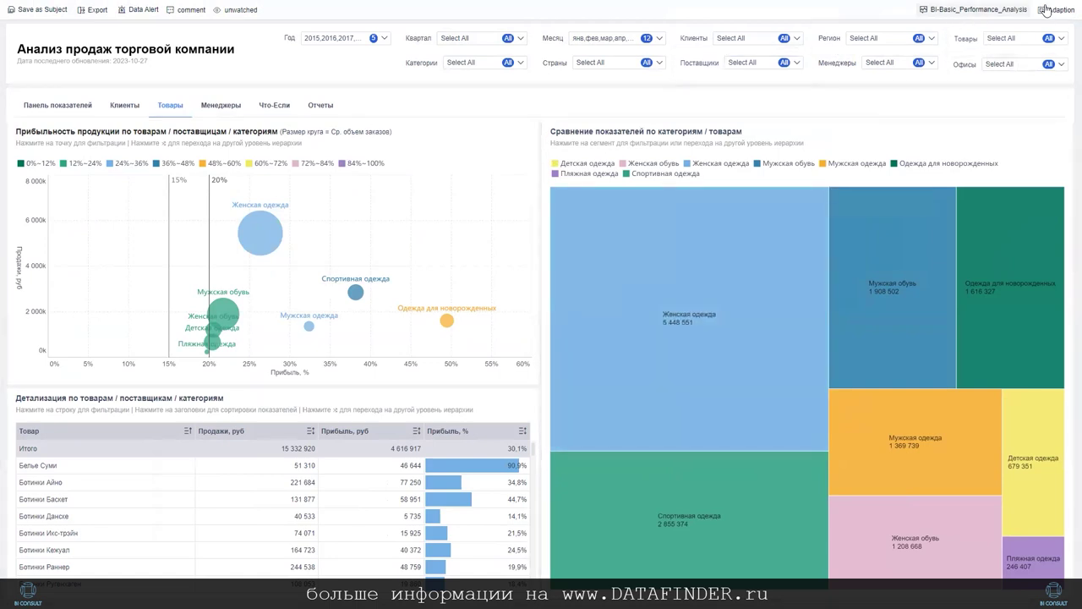
left_click(1019, 34)
left_click(541, 38)
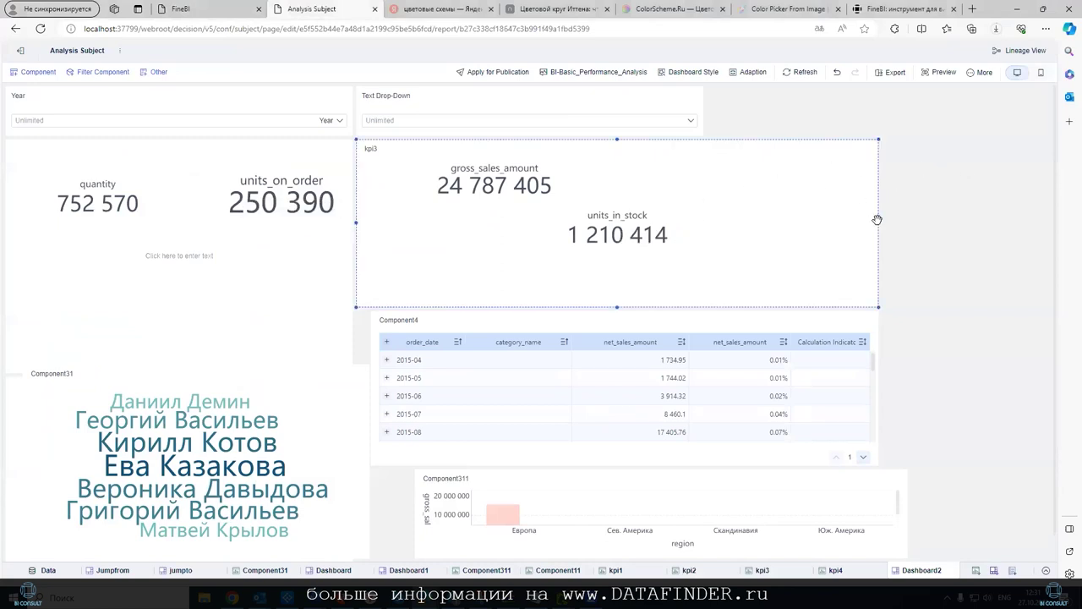
Narrow kpi3, add the DATEFUNCTIONS component, and resize the chart, word cloud and text box.
left_click_drag(877, 220, 776, 219)
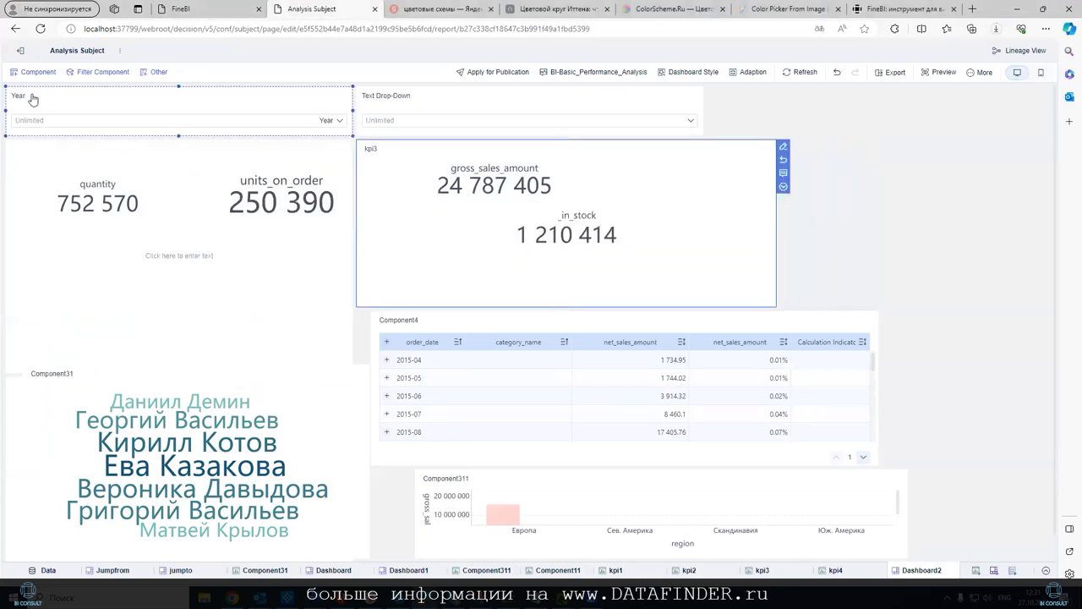
left_click(34, 71)
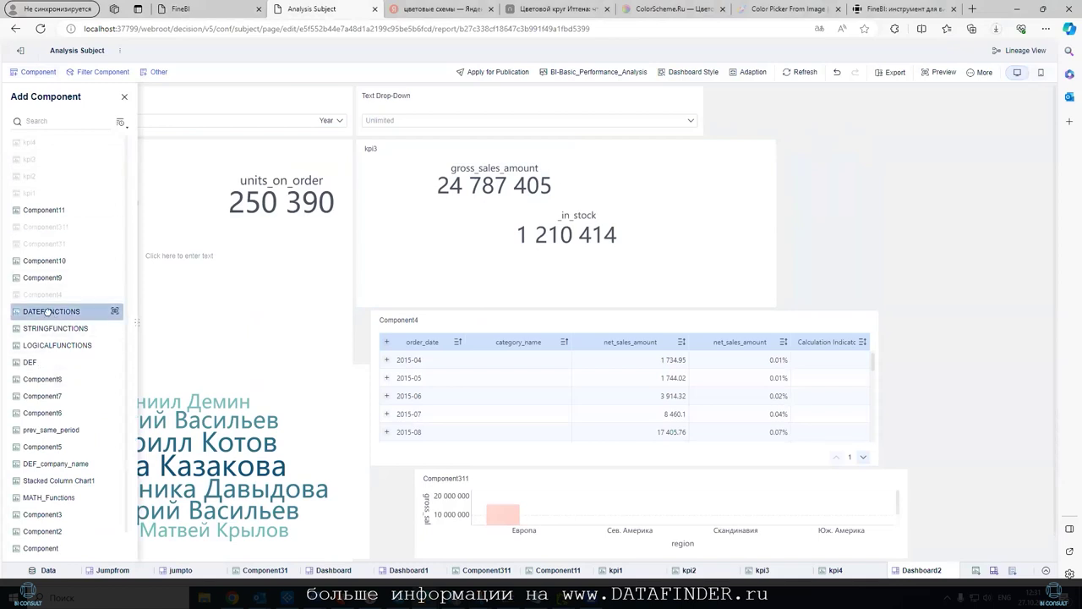
mouse_move(48, 312)
left_mouse_down()
mouse_move(839, 396)
mouse_move(702, 377)
left_mouse_up()
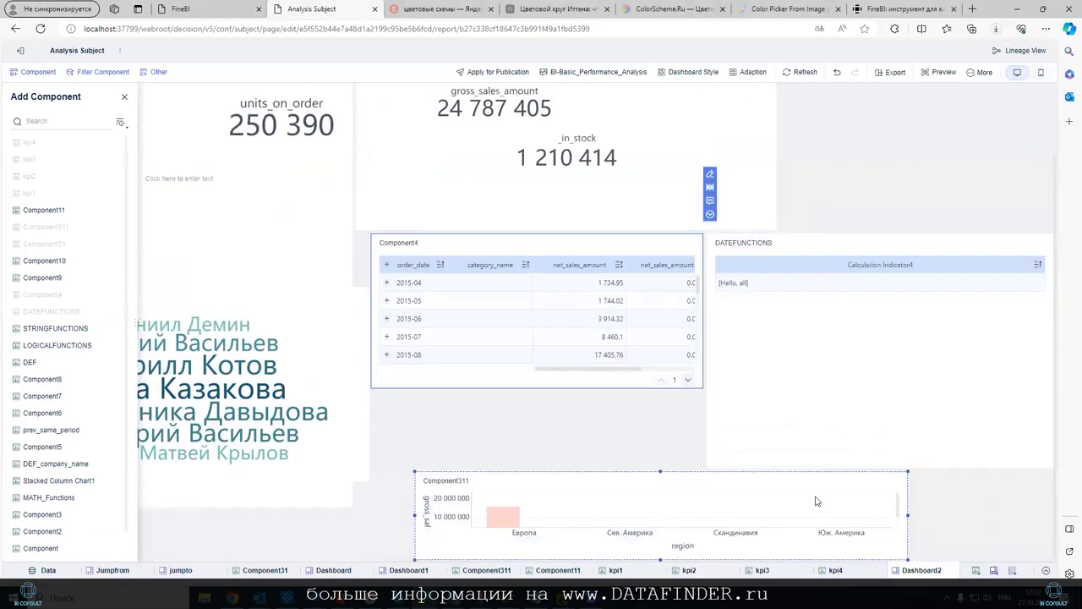
left_click_drag(907, 515, 702, 516)
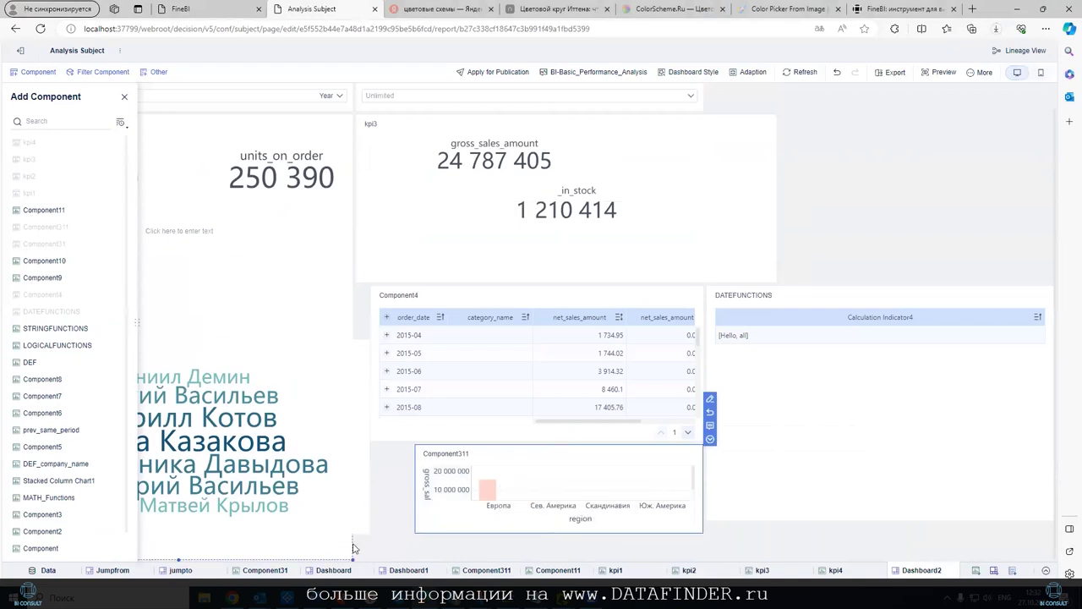
left_click_drag(353, 548, 467, 547)
left_click_drag(695, 562, 709, 456)
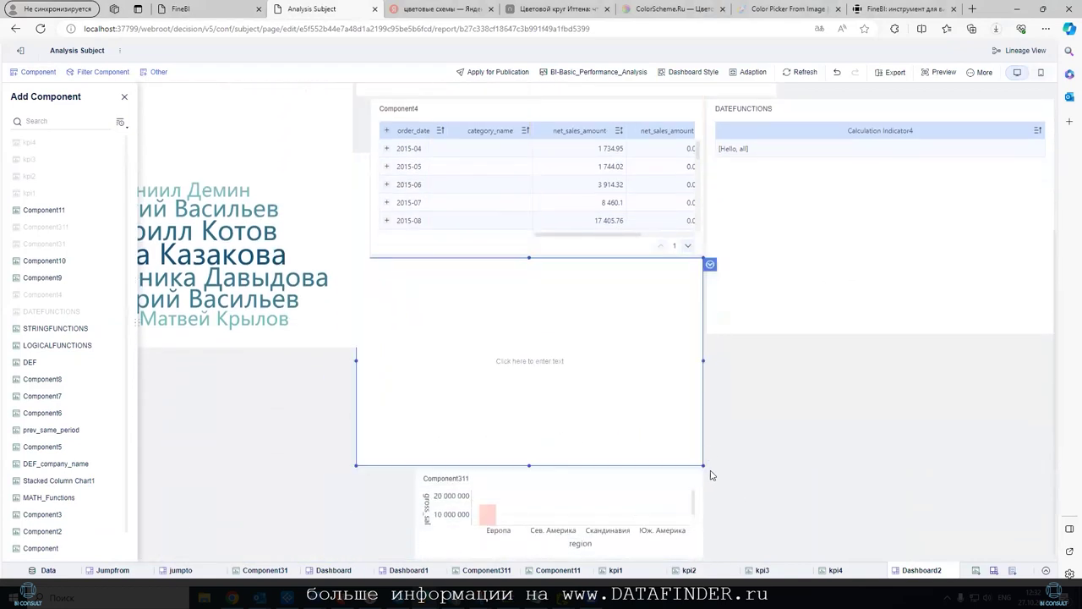
mouse_move(703, 468)
left_mouse_down()
mouse_move(964, 445)
mouse_move(974, 461)
left_mouse_up()
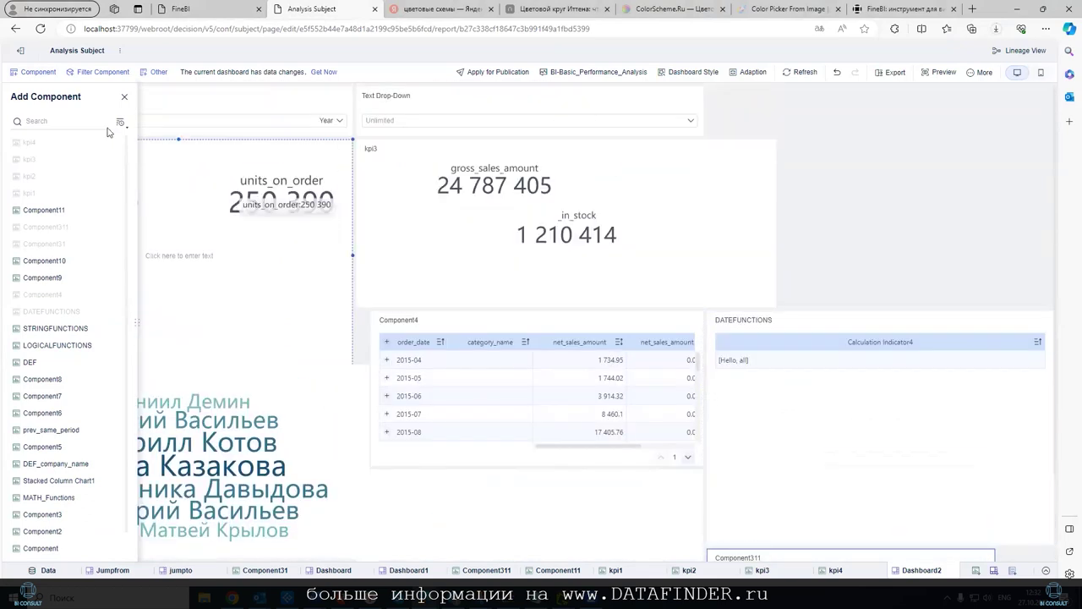
Add DEF_company_name at the top right of the dashboard and preview the result.
left_click_drag(40, 471, 854, 245)
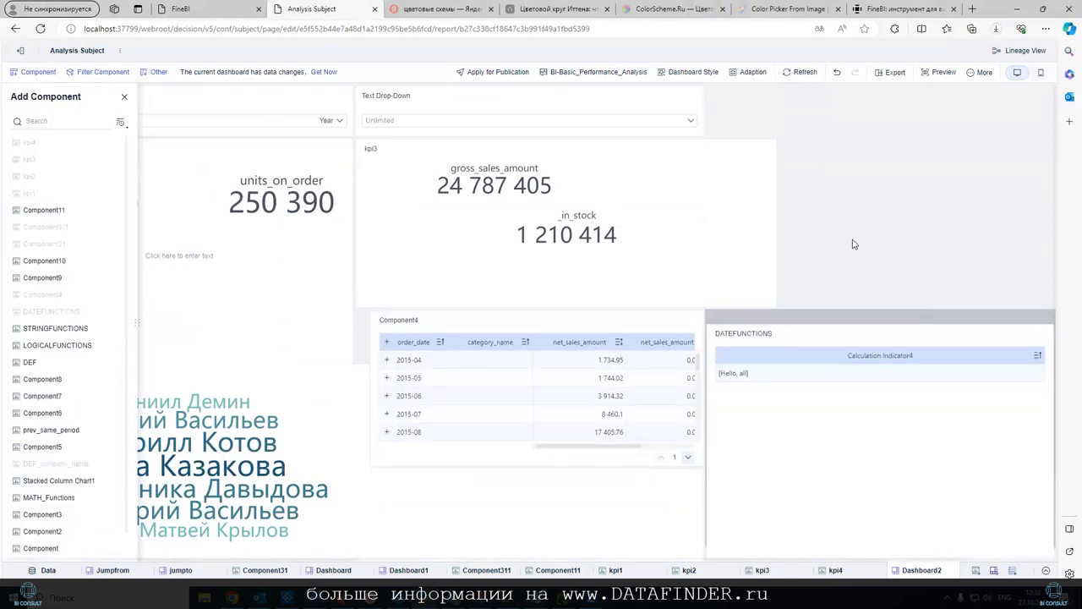
left_click_drag(816, 337, 863, 249)
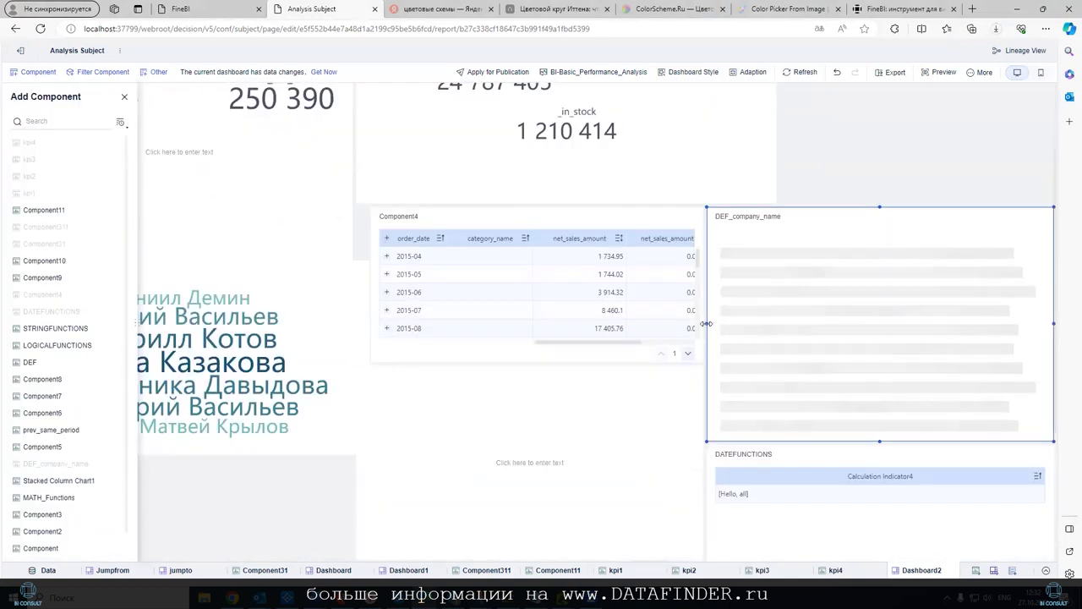
left_click_drag(705, 323, 784, 152)
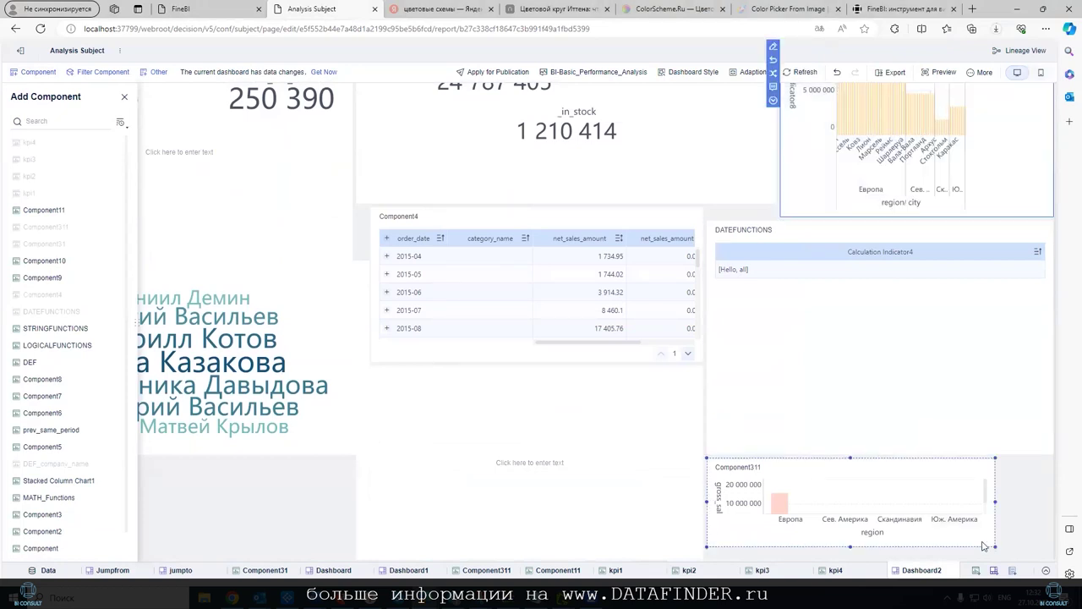
left_click(125, 98)
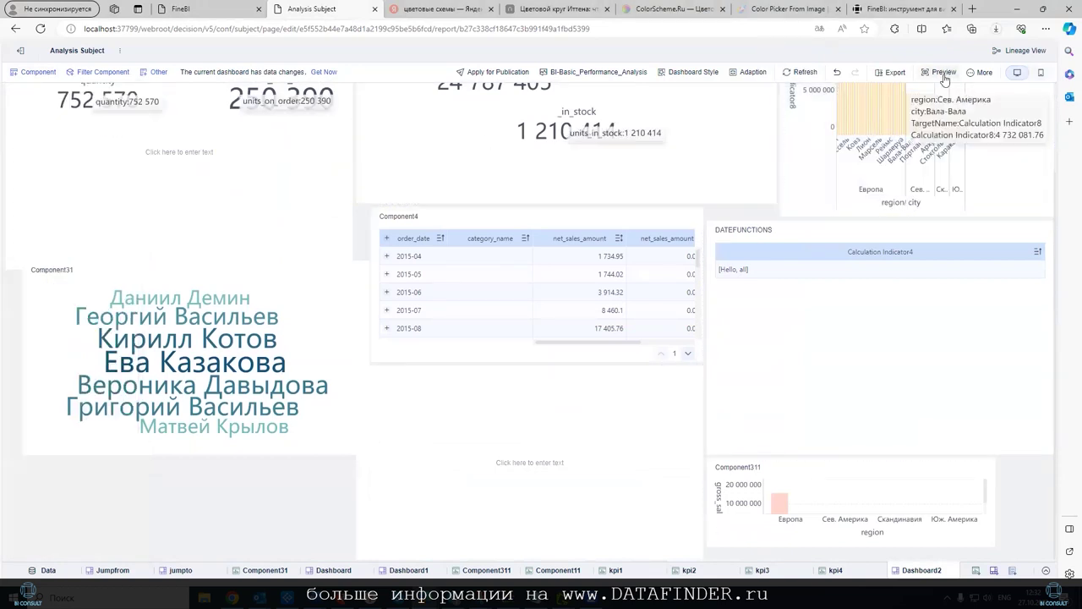
left_click(938, 72)
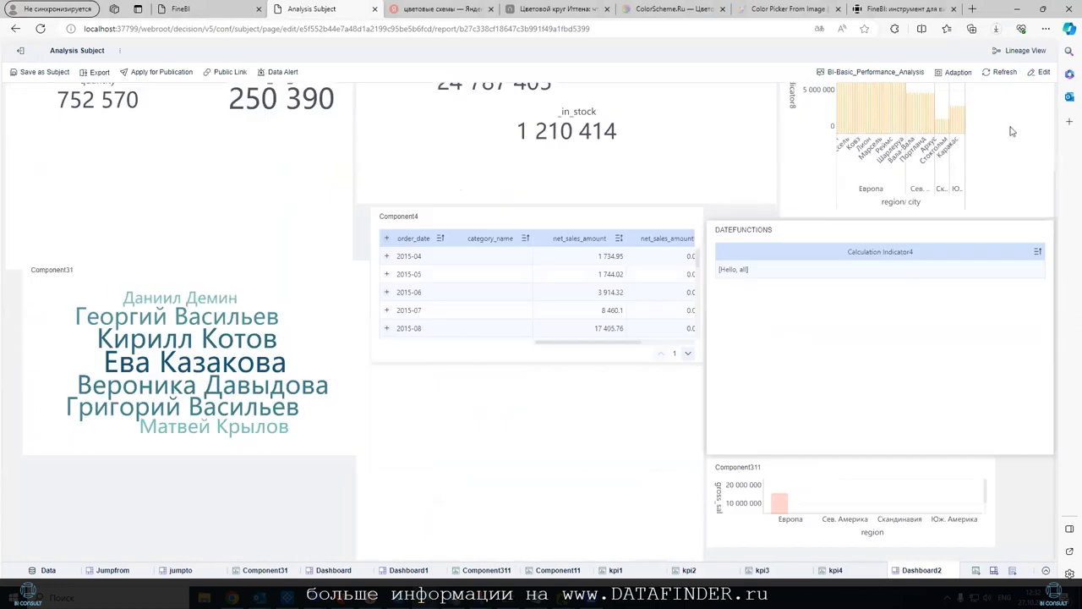
Apply a layout scaling adaptation to the dashboard preview.
left_click(958, 73)
left_click(969, 108)
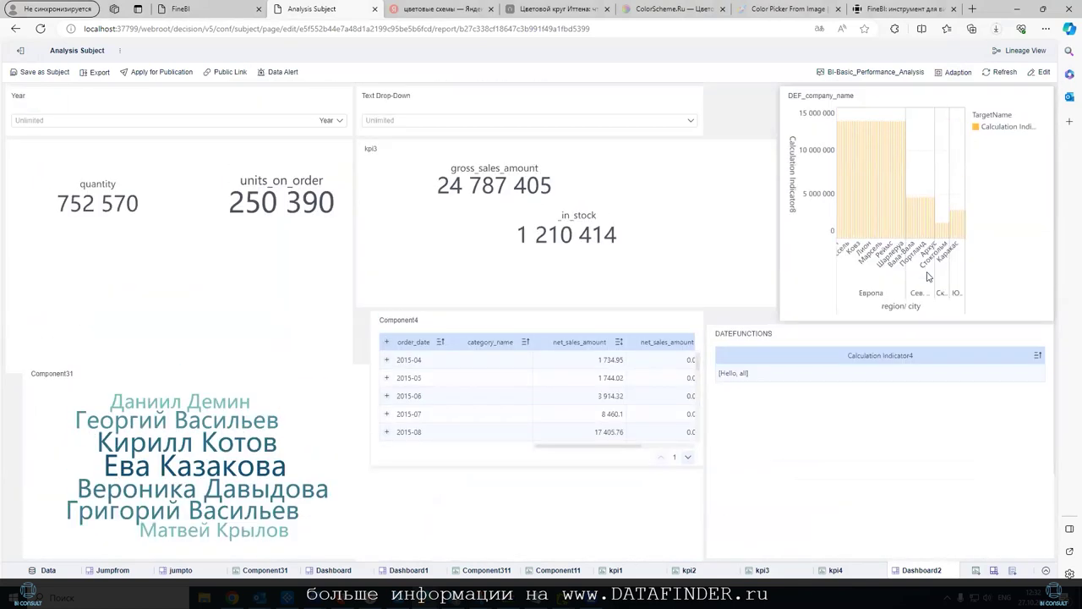
key("XF86AudioLowerVolume")
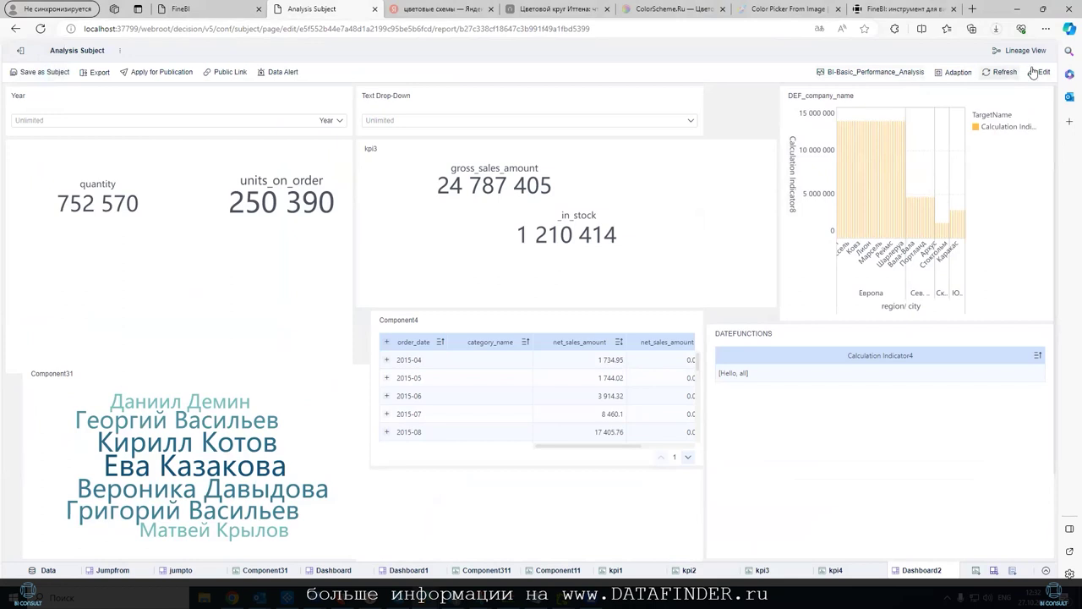
Emulate a 1300 × 900 screen with Edge DevTools, then hide the DevTools window.
left_click(1045, 29)
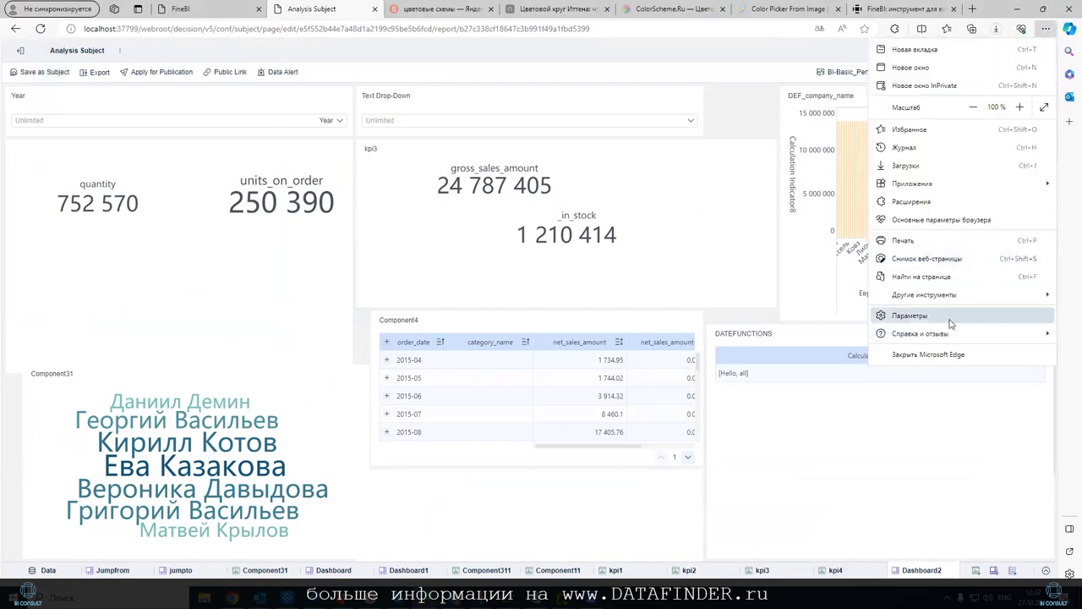
mouse_move(924, 294)
left_click(705, 544)
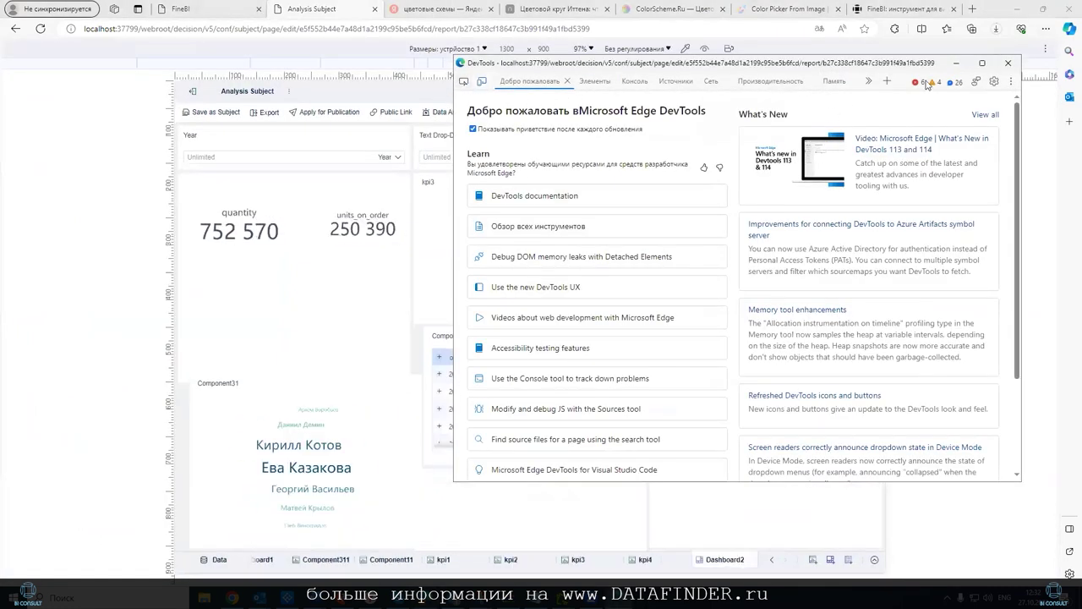
left_click(959, 63)
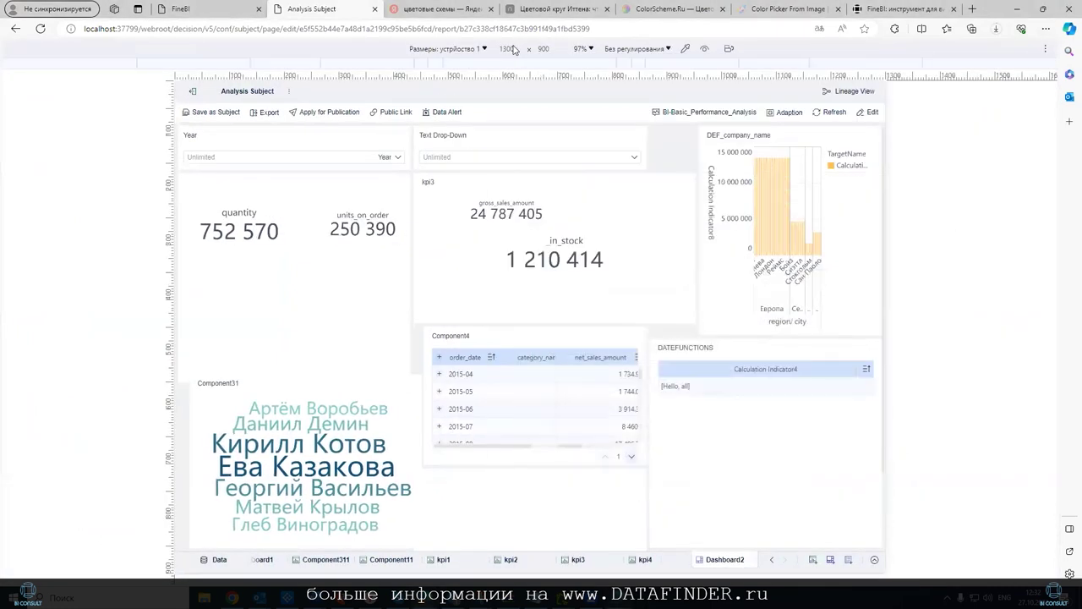
scroll(876, 347, "down", 1)
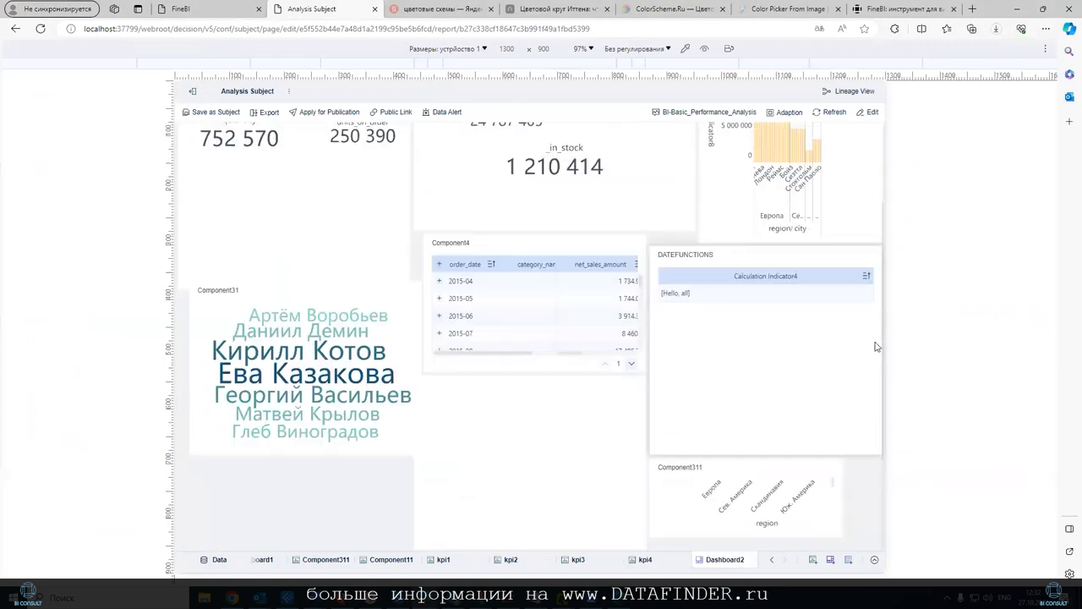
scroll(877, 347, "up", 1)
Set the adaptation to Scale Layout/Content and check the scaled dashboard.
left_click(785, 112)
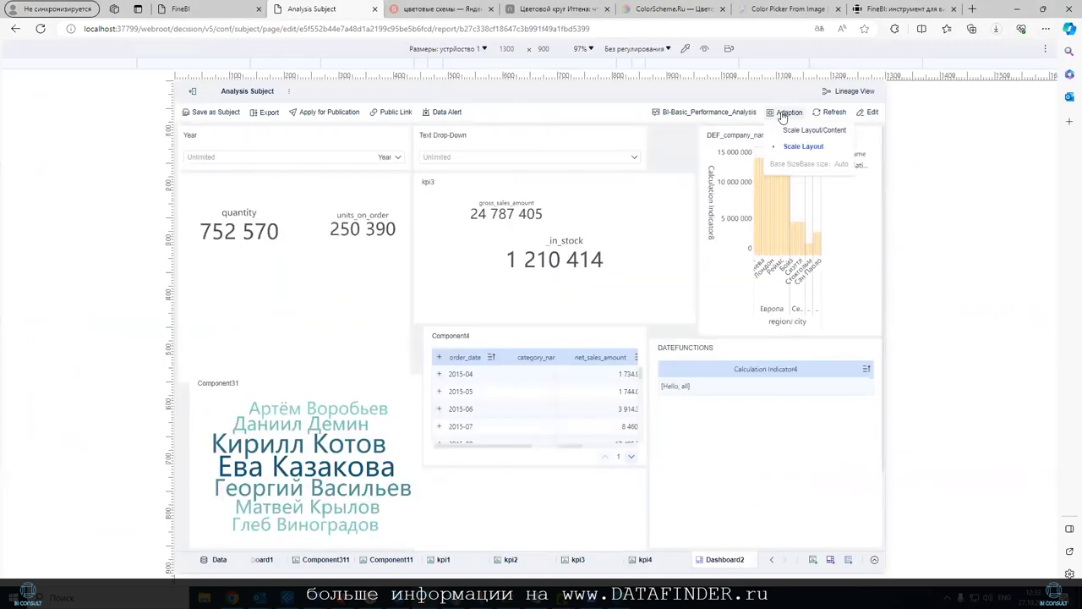
left_click(793, 131)
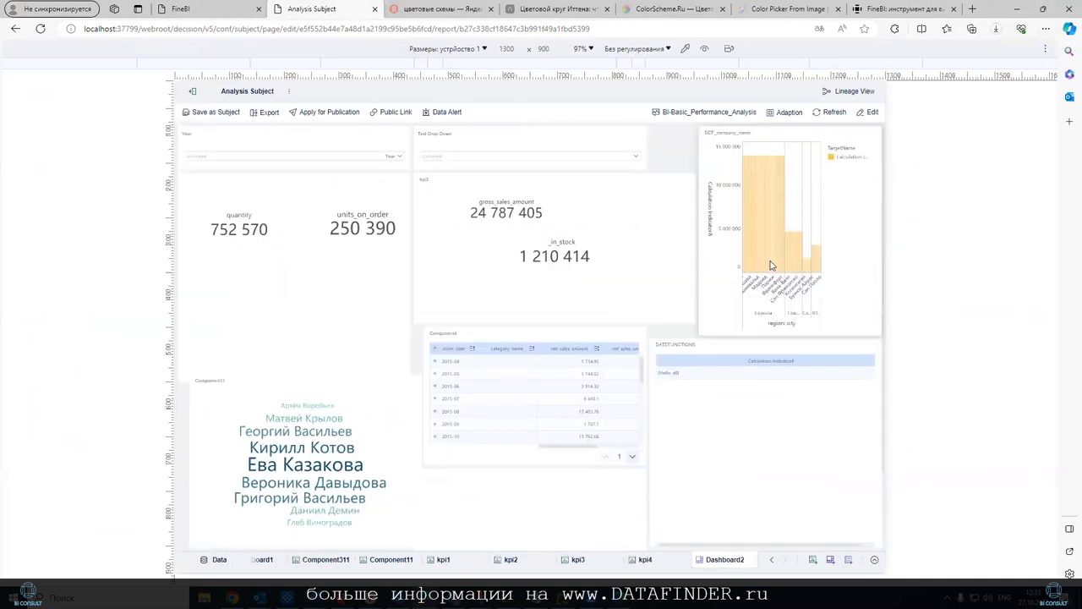
scroll(771, 267, "down", 1)
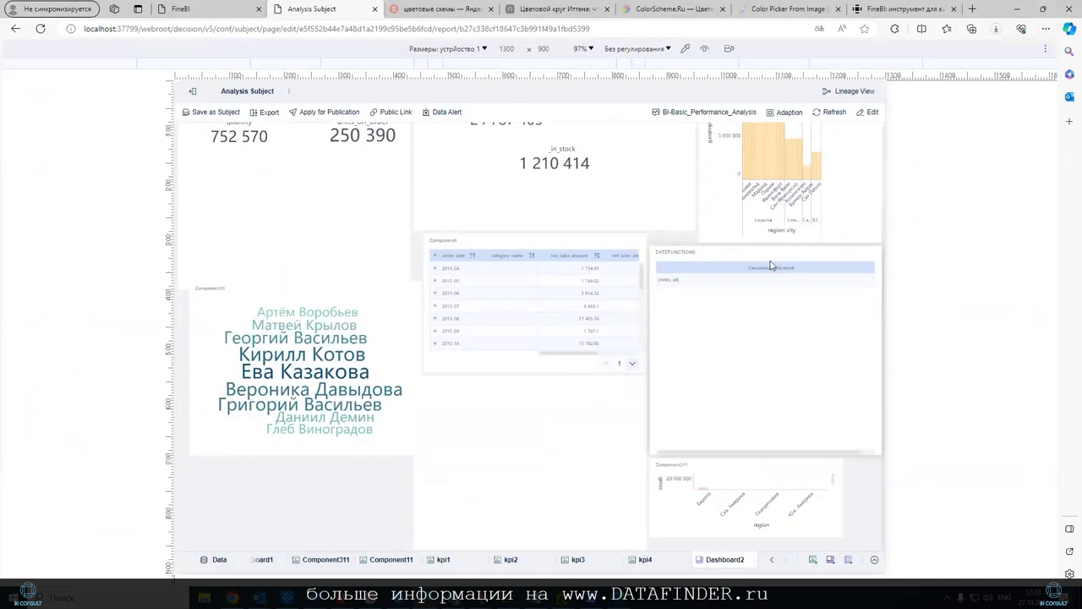
scroll(771, 266, "up", 1)
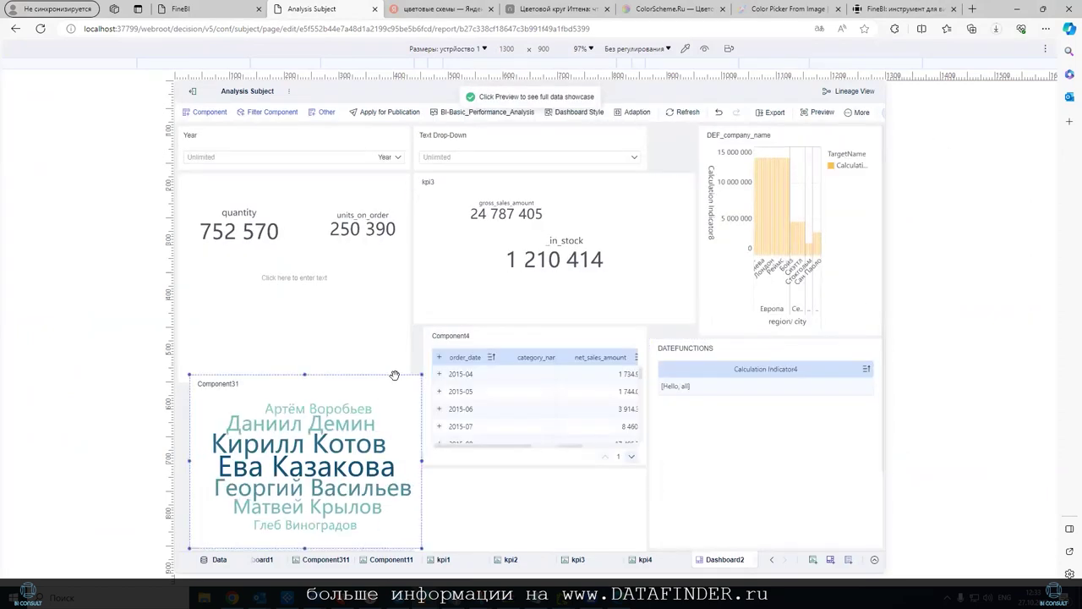
Resize the word cloud, make the Component4 table taller, and shift it slightly left.
left_click_drag(420, 546, 408, 432)
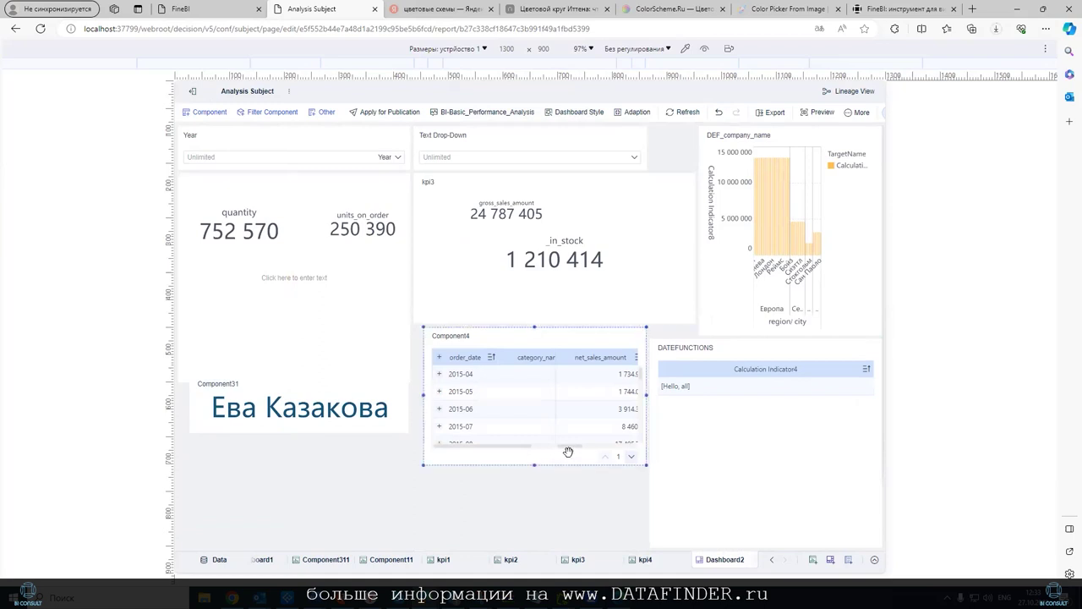
left_click_drag(534, 463, 534, 541)
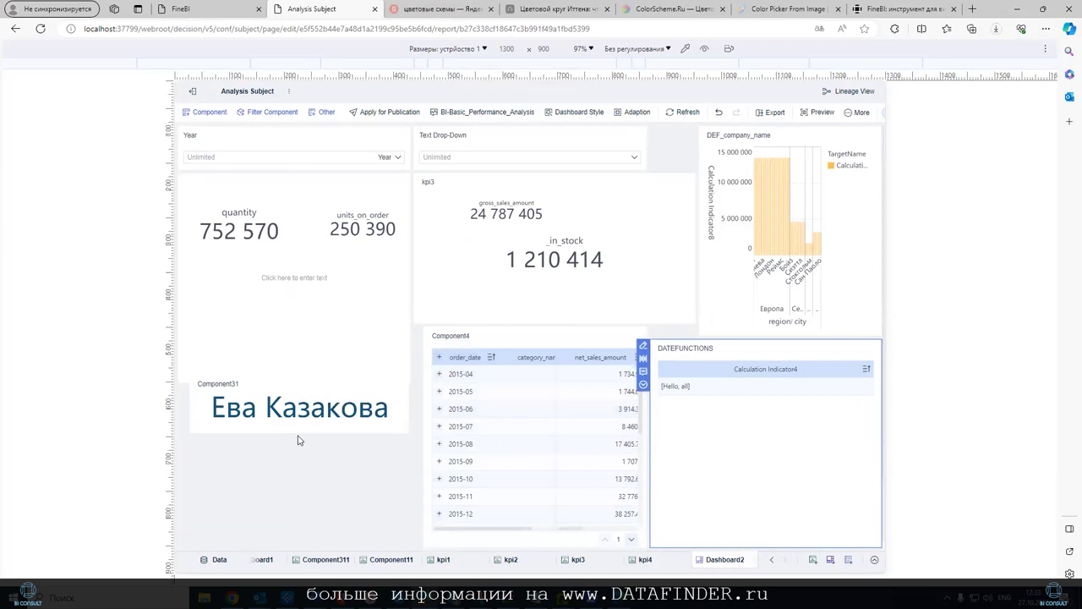
left_click_drag(298, 435, 298, 548)
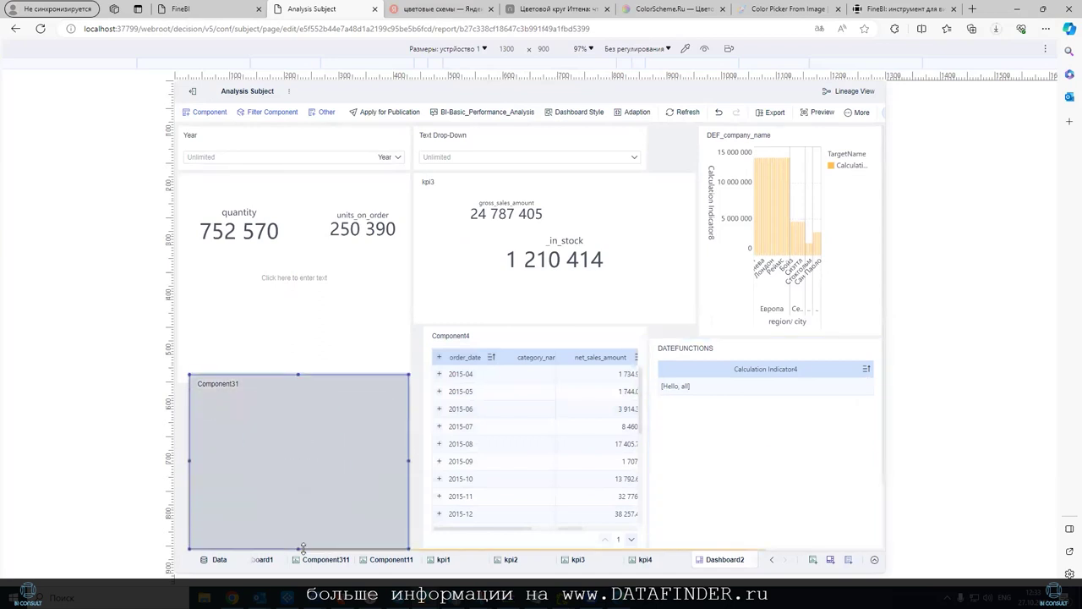
left_click_drag(423, 414, 414, 414)
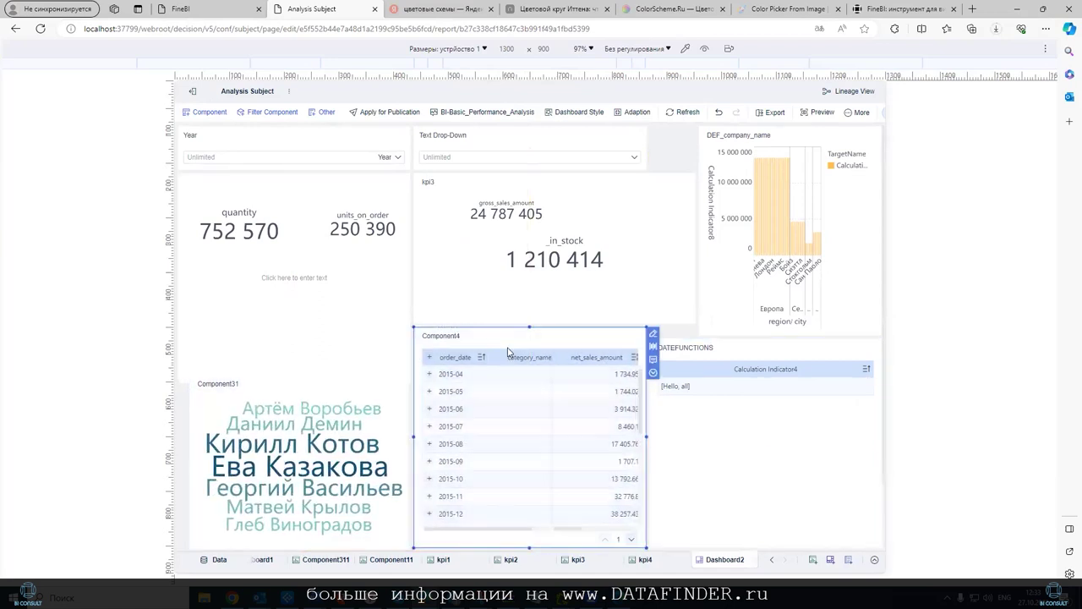
Select the kpi3 card and bring up the emulated device-size list.
left_click(512, 189)
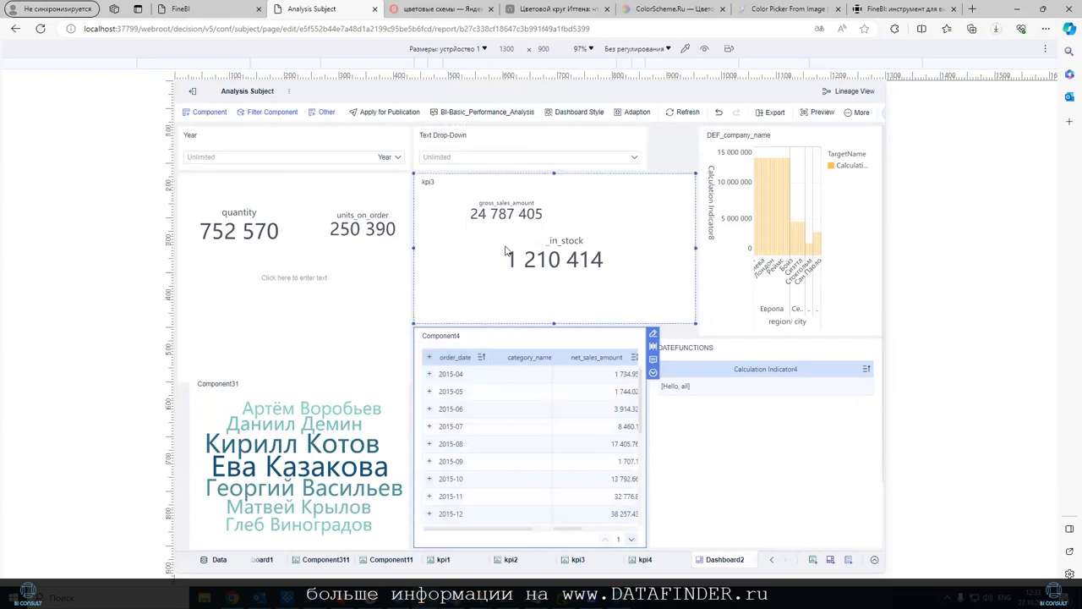
mouse_move(506, 243)
left_mouse_down()
mouse_move(691, 257)
mouse_move(646, 248)
mouse_move(649, 229)
left_mouse_up()
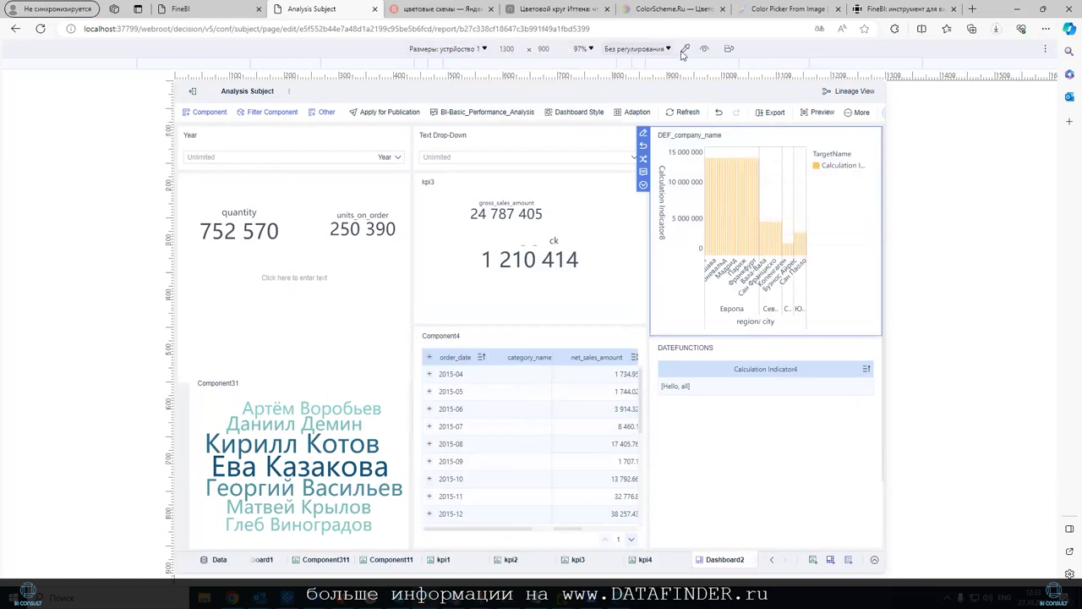
left_click(485, 50)
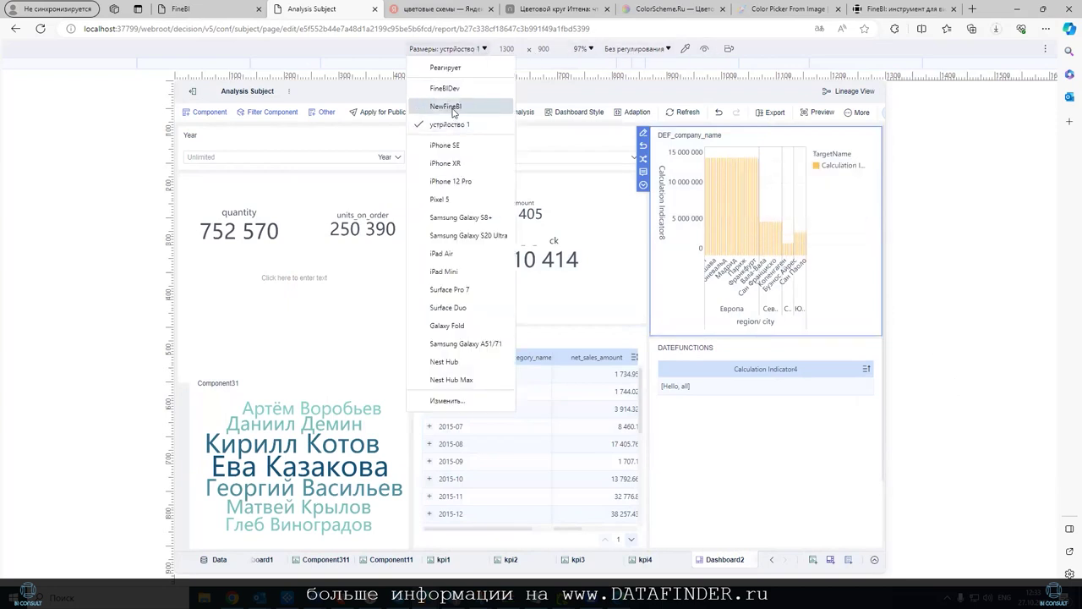
Add a custom Desktop device 'desc' at 1200 × 700 in Edge DevTools.
left_click(433, 401)
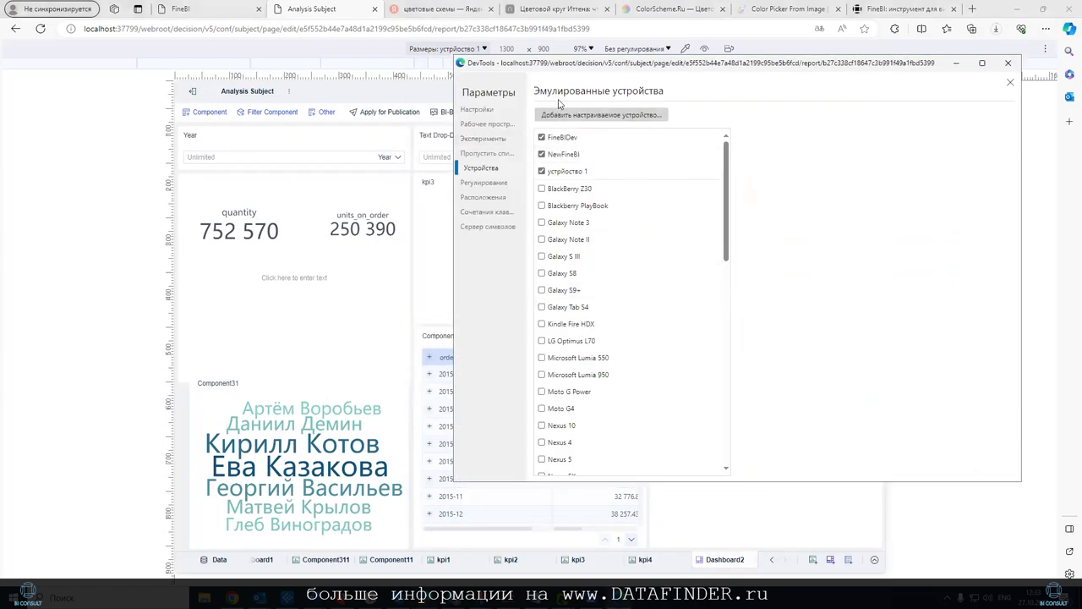
left_click(580, 116)
type("desc")
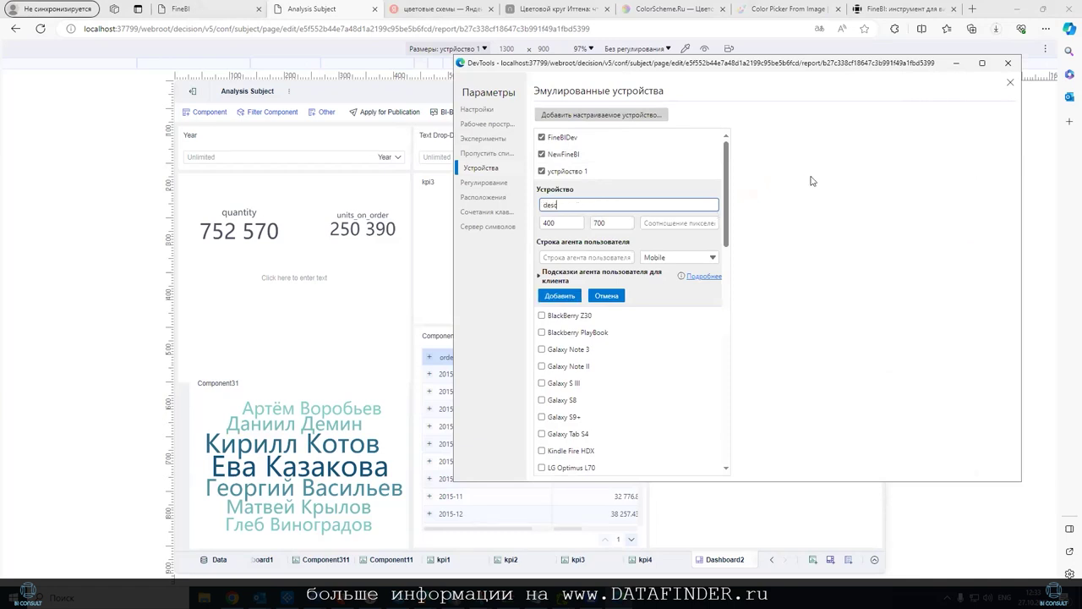
left_click(681, 257)
left_click(674, 292)
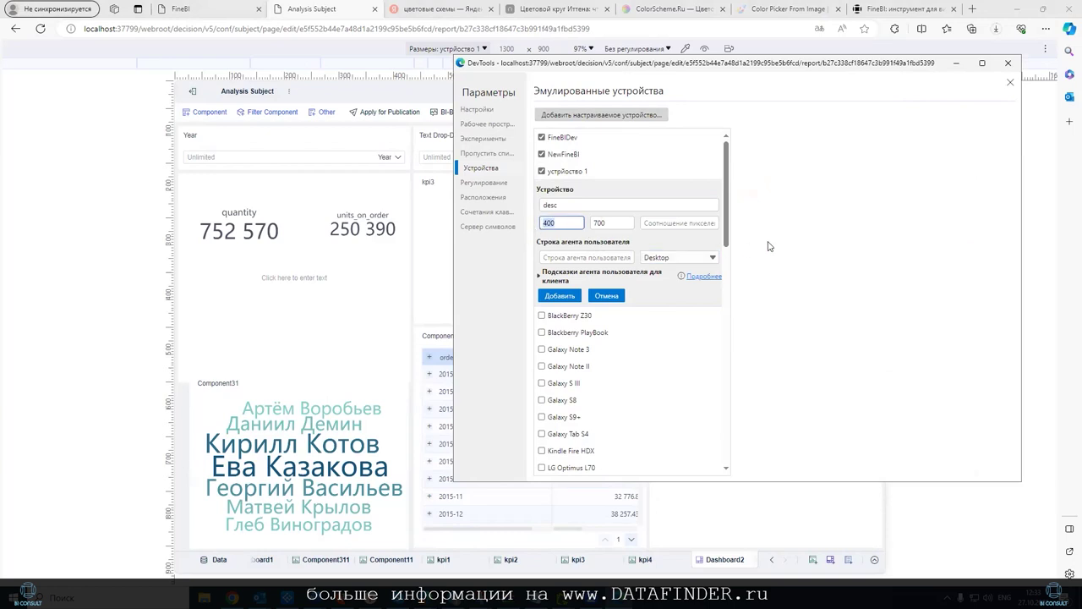
type("12")
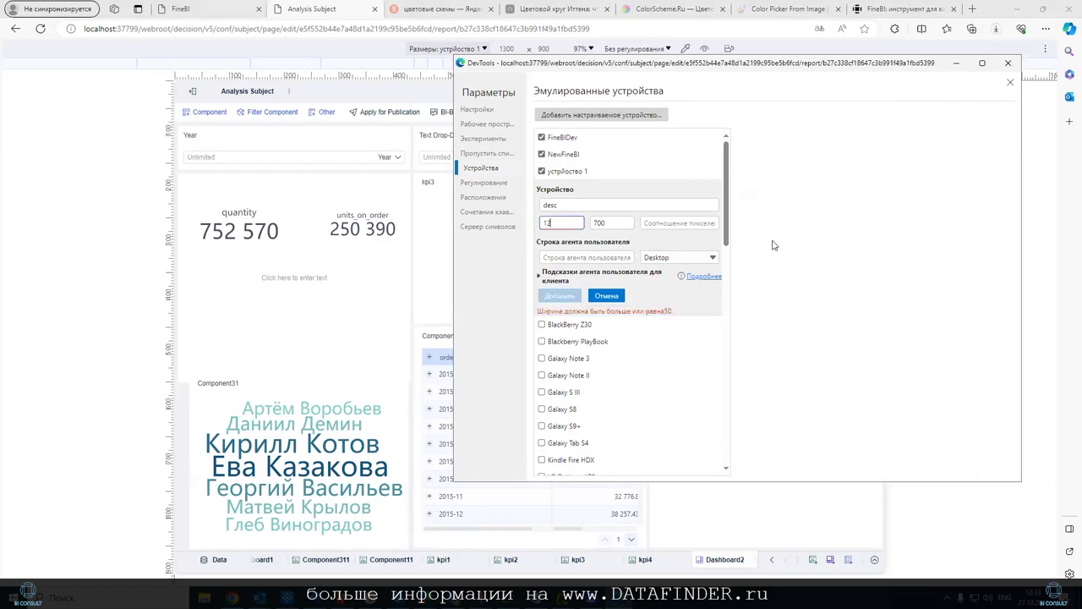
type("00")
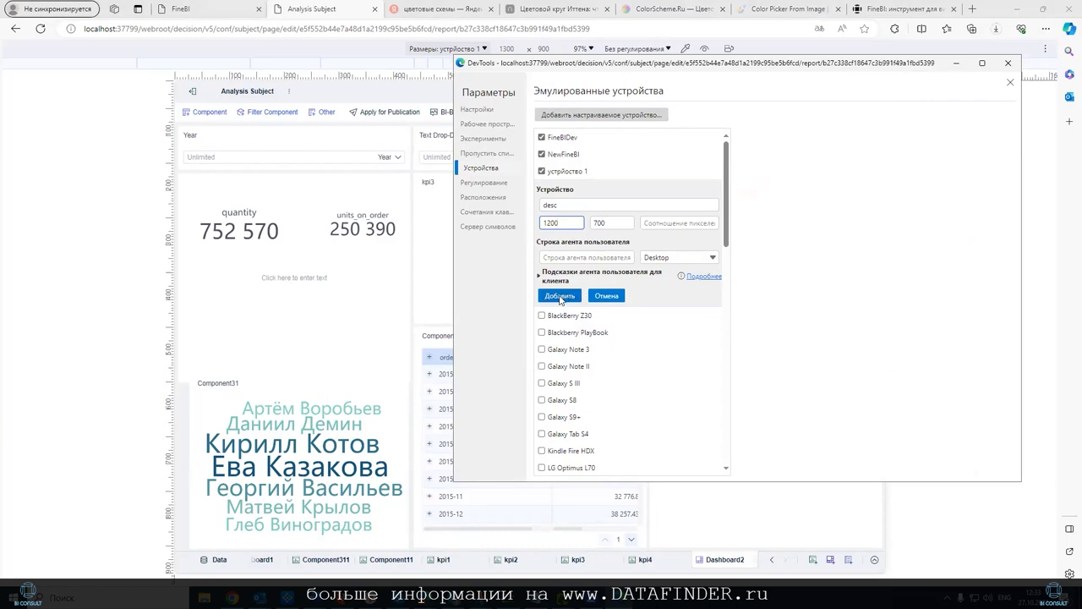
left_click(559, 296)
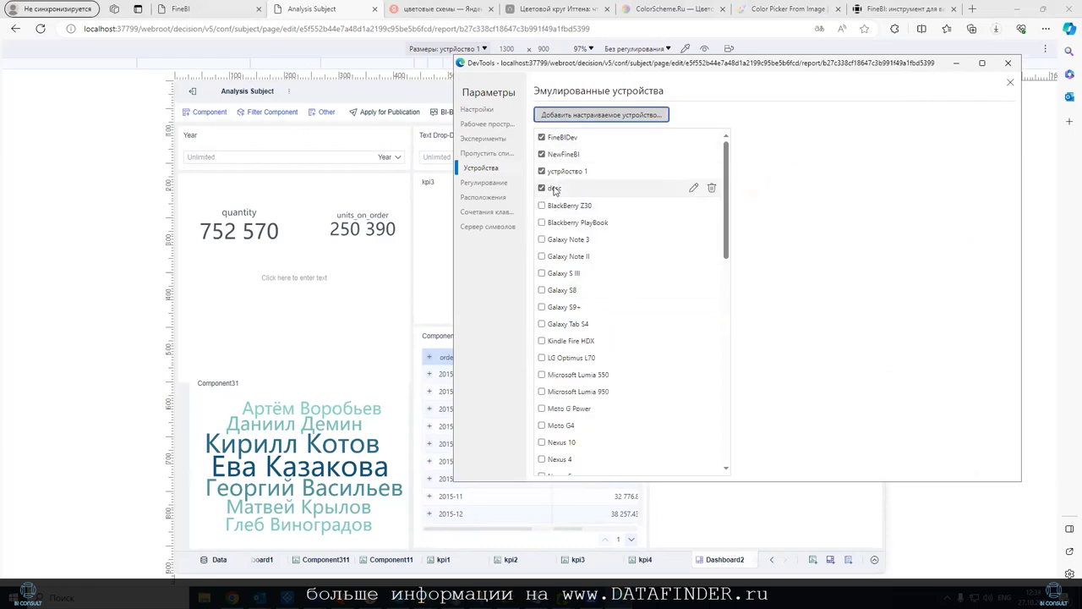
left_click(958, 64)
left_click(446, 49)
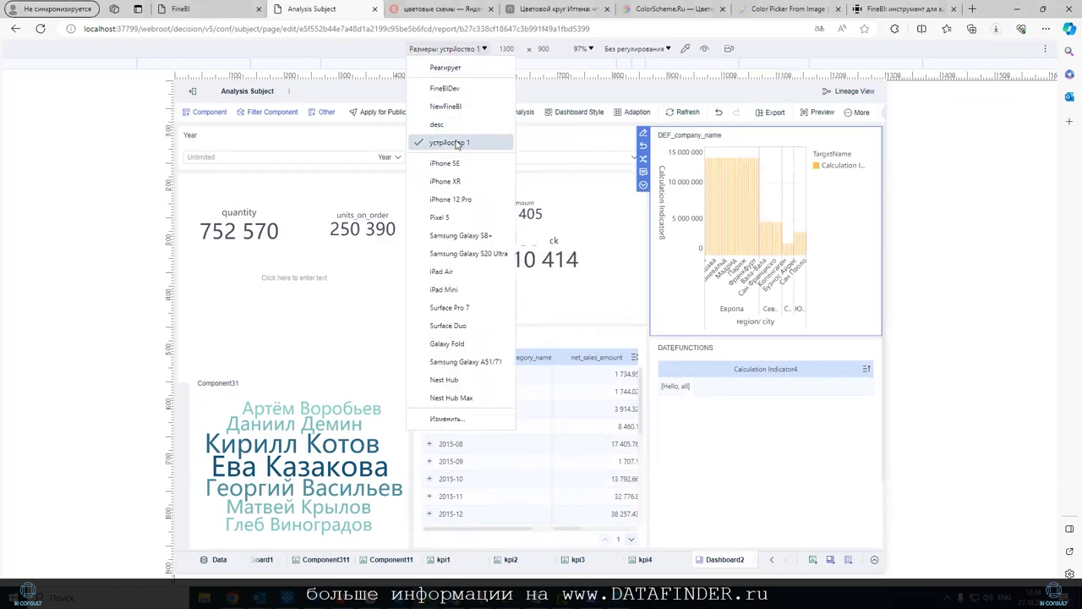
View the dashboard at the desc size and confirm the Adaption settings.
left_click(440, 124)
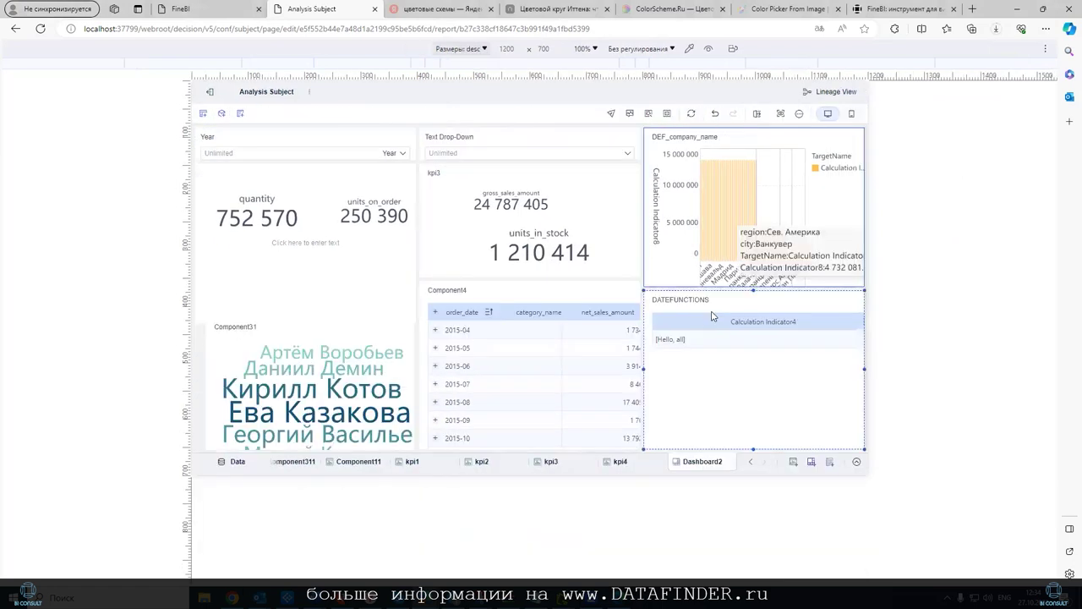
scroll(662, 361, "down", 1)
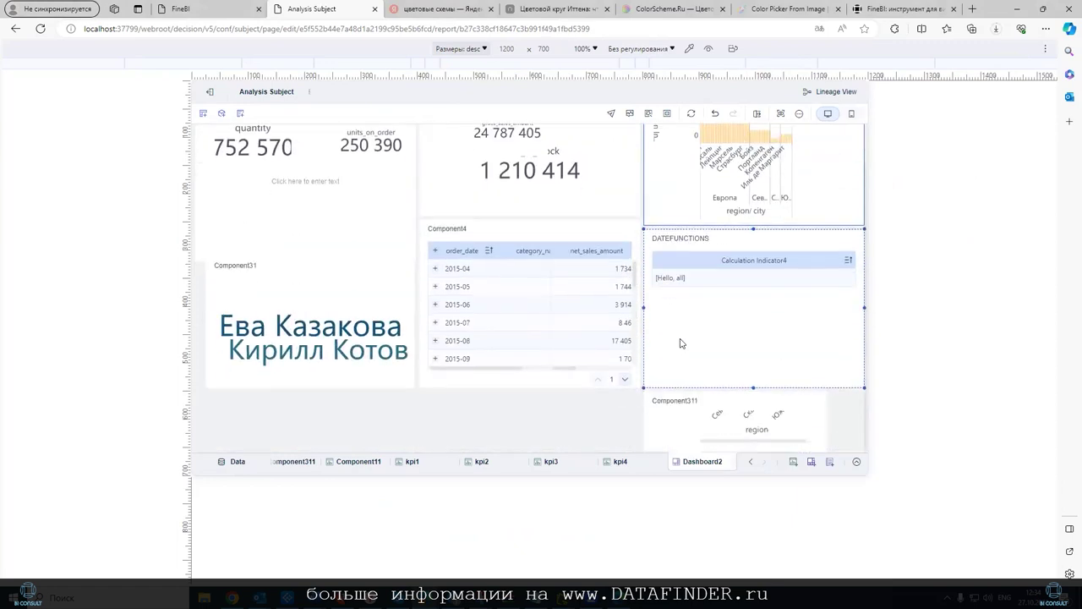
scroll(683, 367, "up", 1)
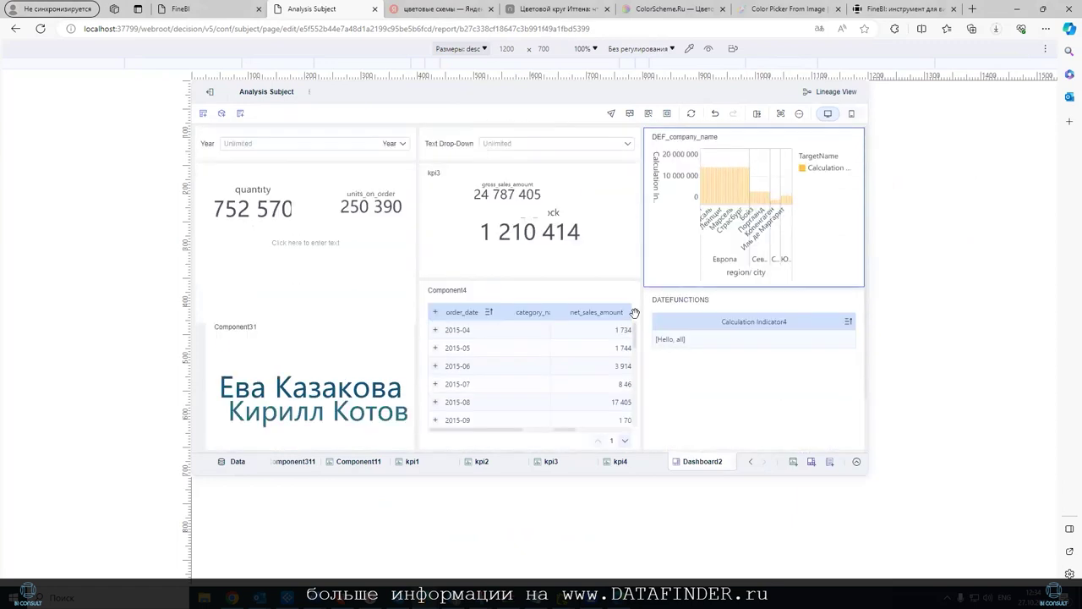
left_click(666, 114)
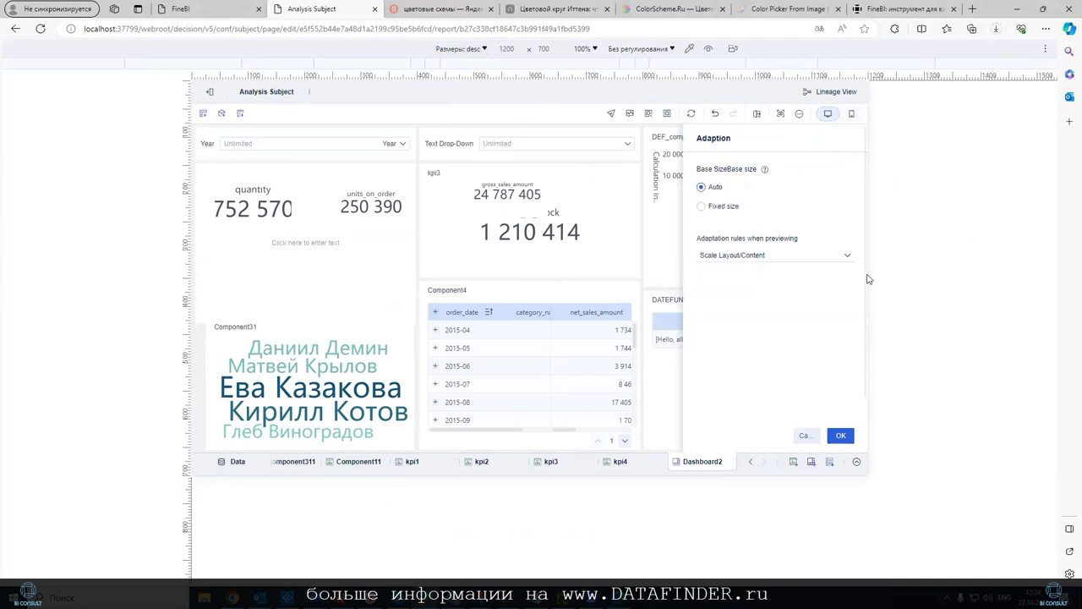
left_click(837, 435)
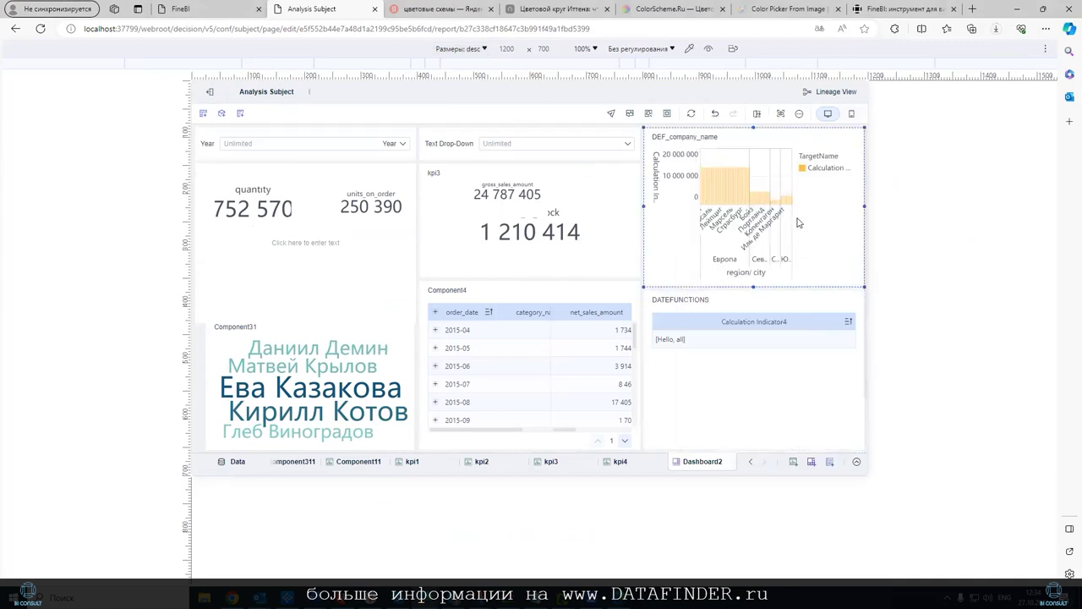
Preview the dashboard at the NewFineBI 1880 × 920 device size.
left_click(799, 113)
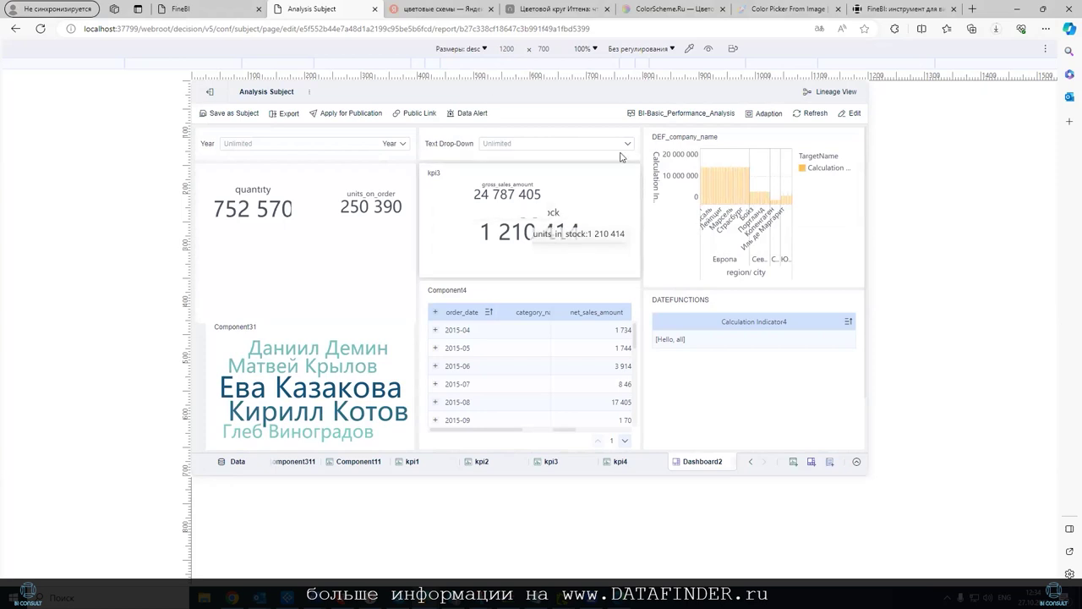
left_click(482, 49)
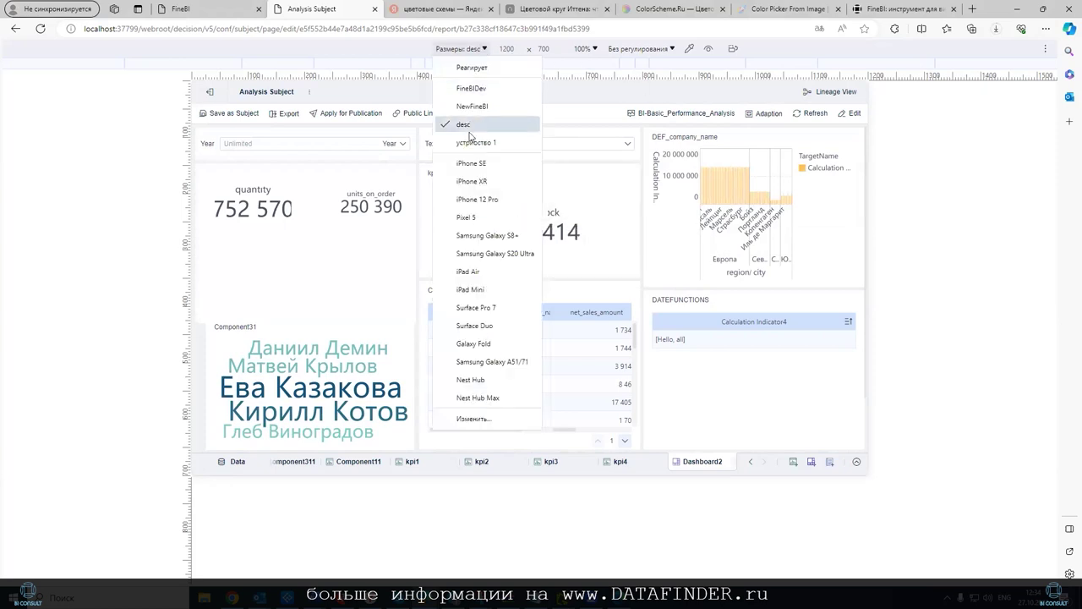
left_click(469, 106)
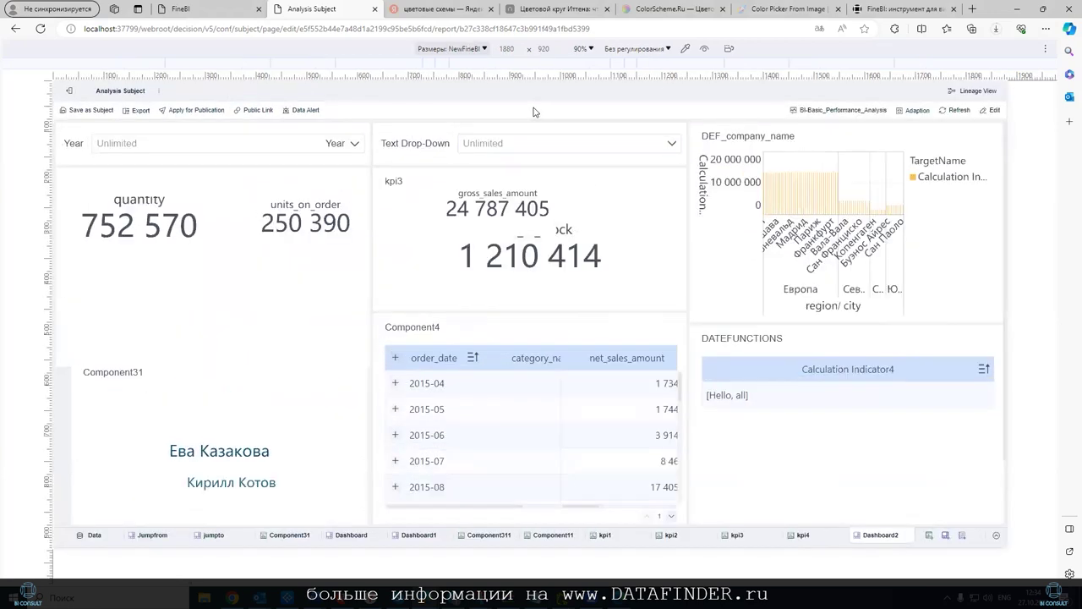
Switch to the FineBIDev 1920 × 1080 size and set adaptation to Scale Layout.
left_click(483, 49)
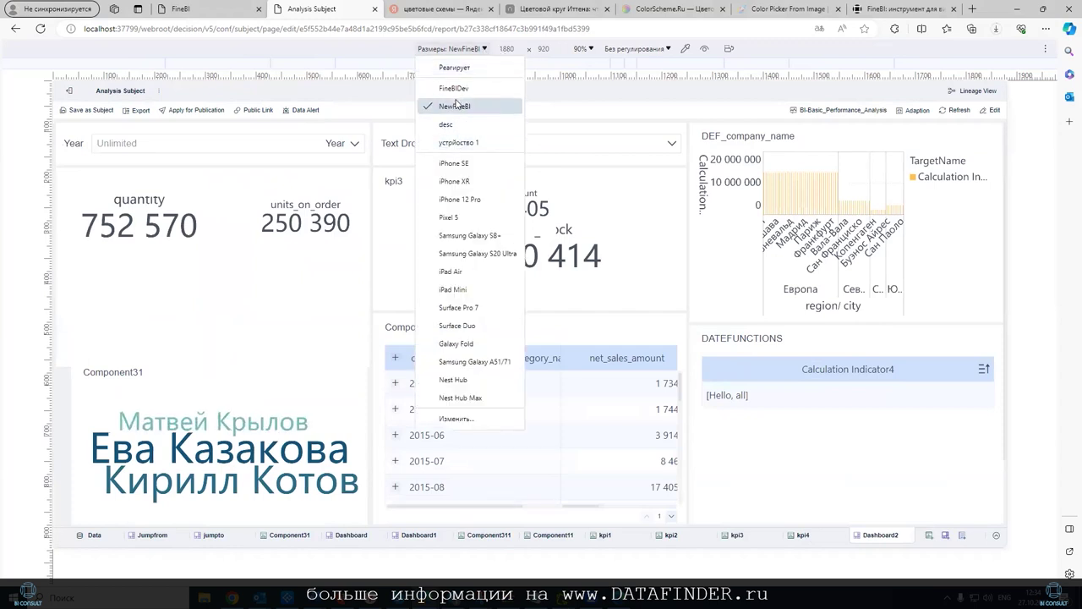
left_click(444, 85)
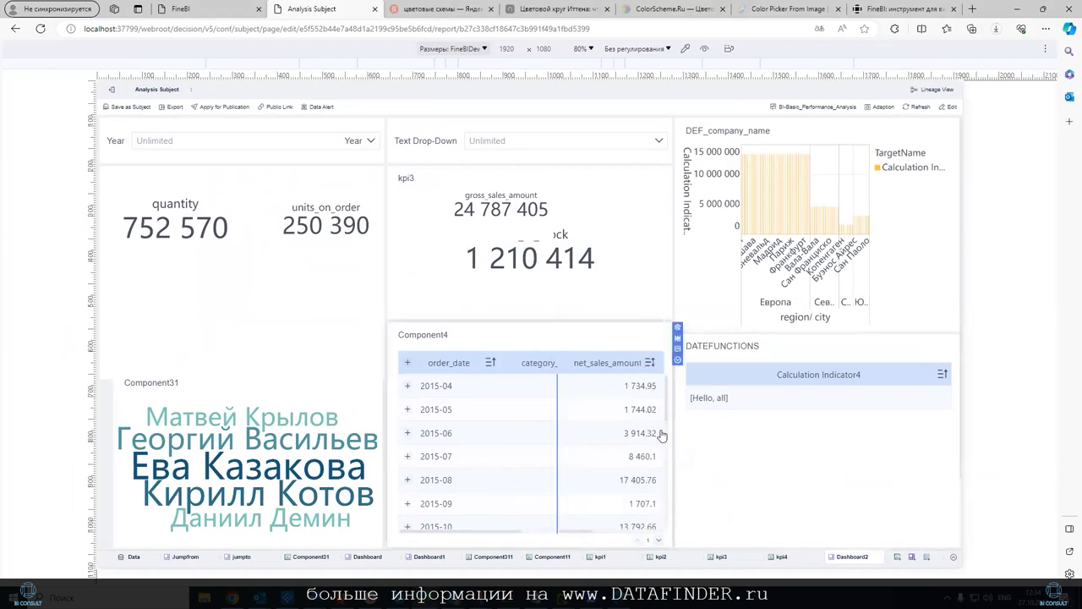
left_click(881, 108)
left_click(895, 135)
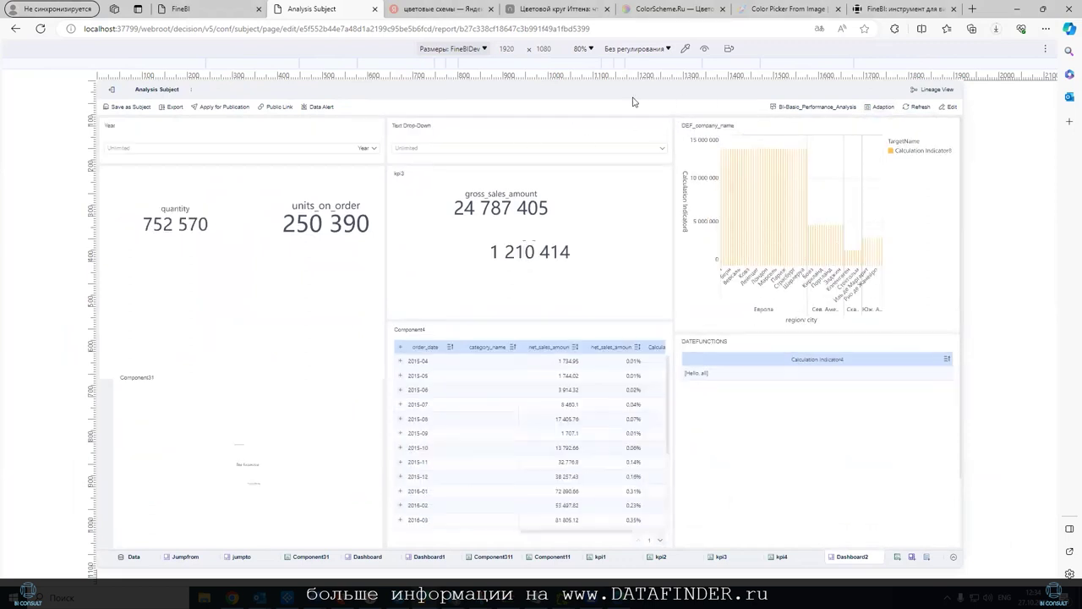
left_click(883, 107)
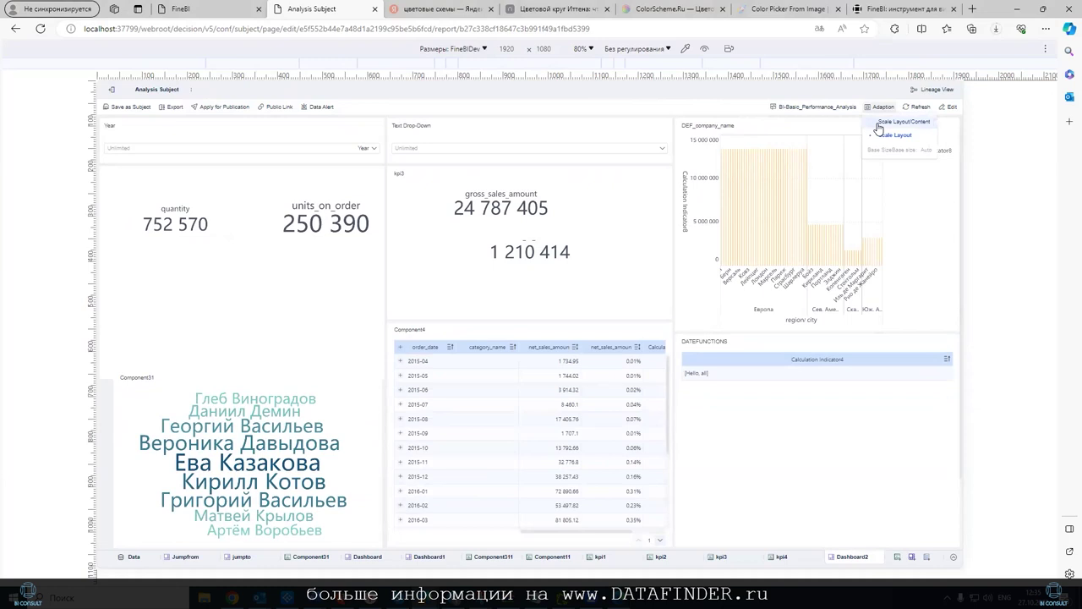
Try Scale Layout/Content, revert to Scale Layout, and filter the dashboard by the 2015-05 row.
left_click(880, 122)
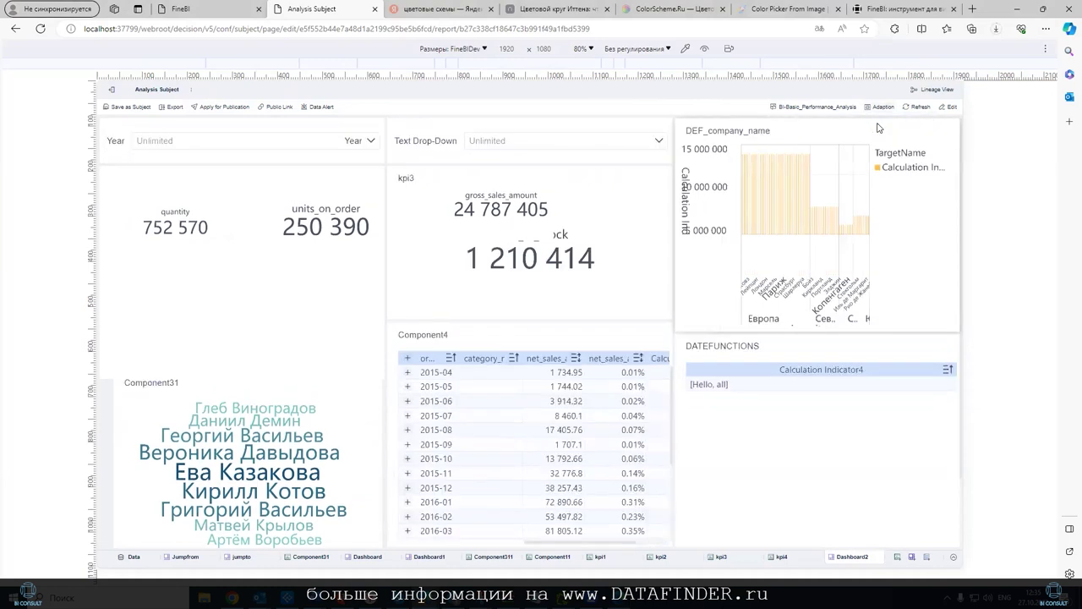
left_click(893, 135)
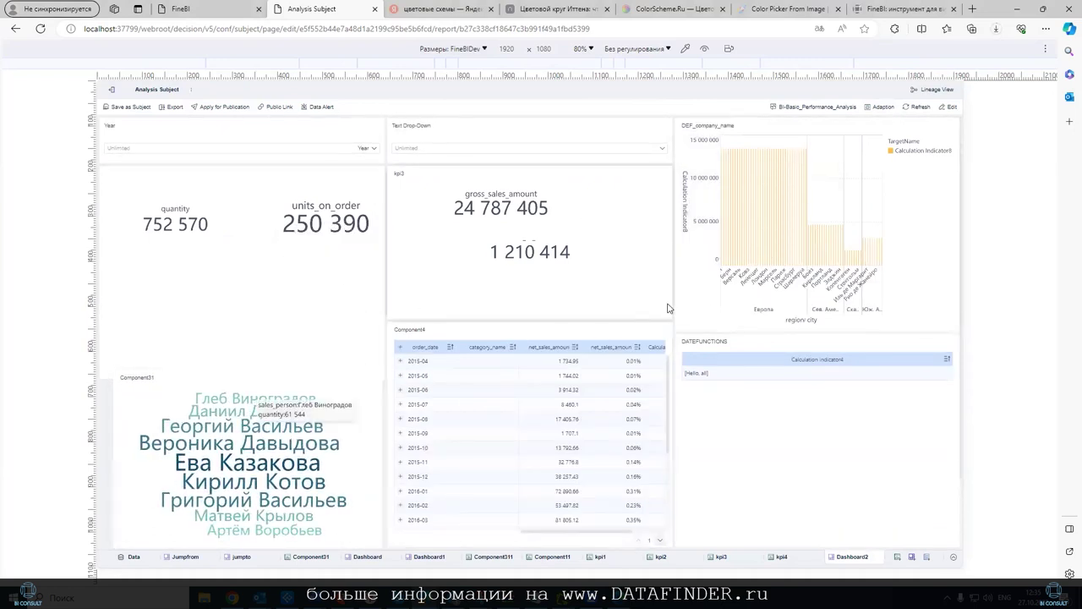
left_click(666, 372)
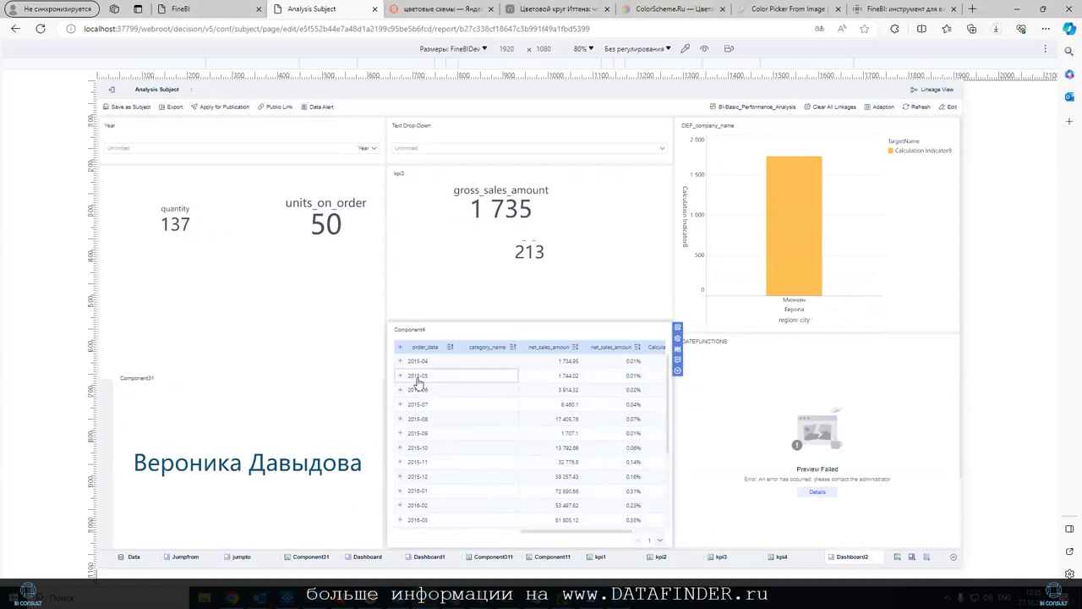
Clear all linkage filters and return Dashboard2 to edit mode.
left_click(483, 376)
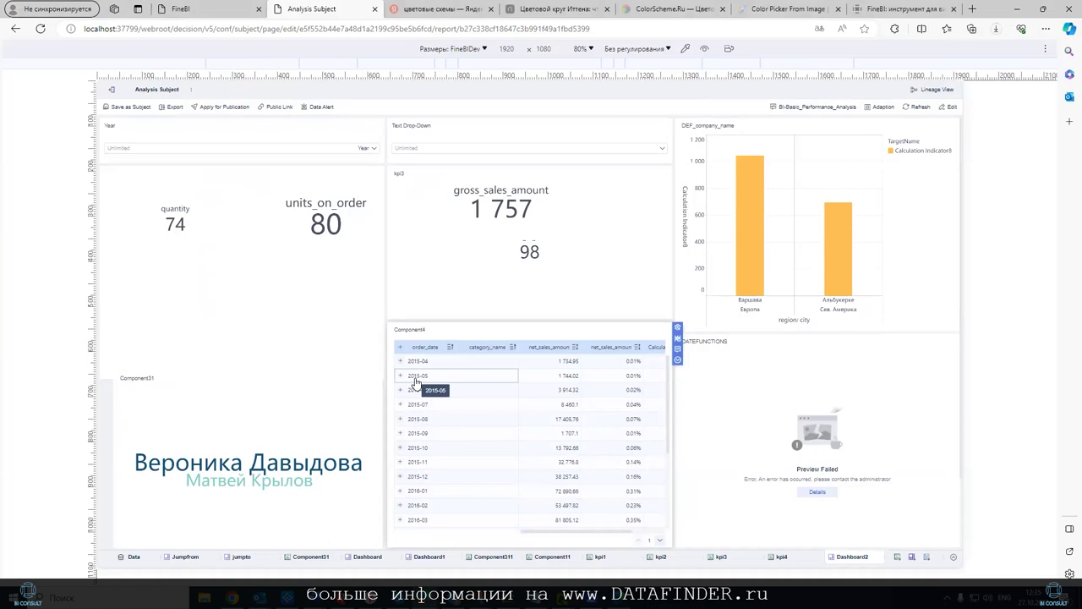
left_click(416, 383)
left_click(942, 108)
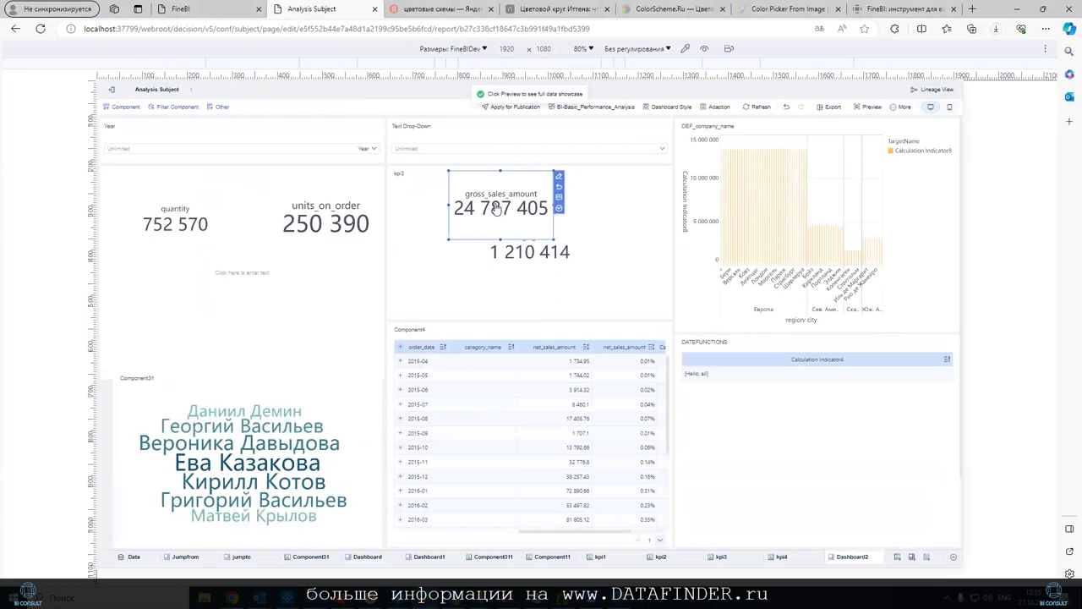
Check Component4's style and the word cloud, then open the kpi4 card (units_on_order 250 390).
left_click(675, 329)
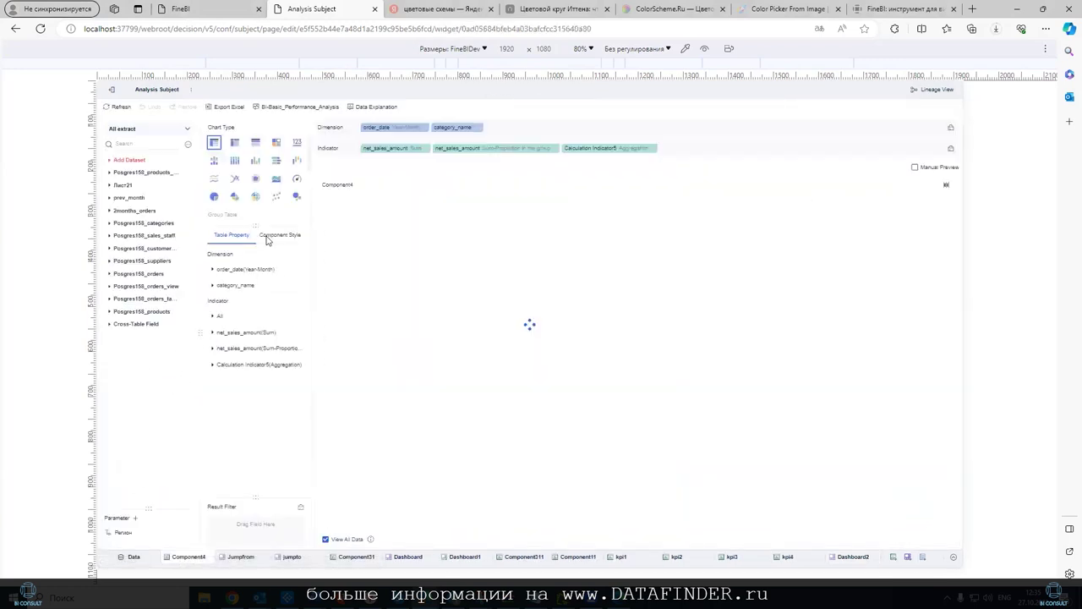
left_click(276, 237)
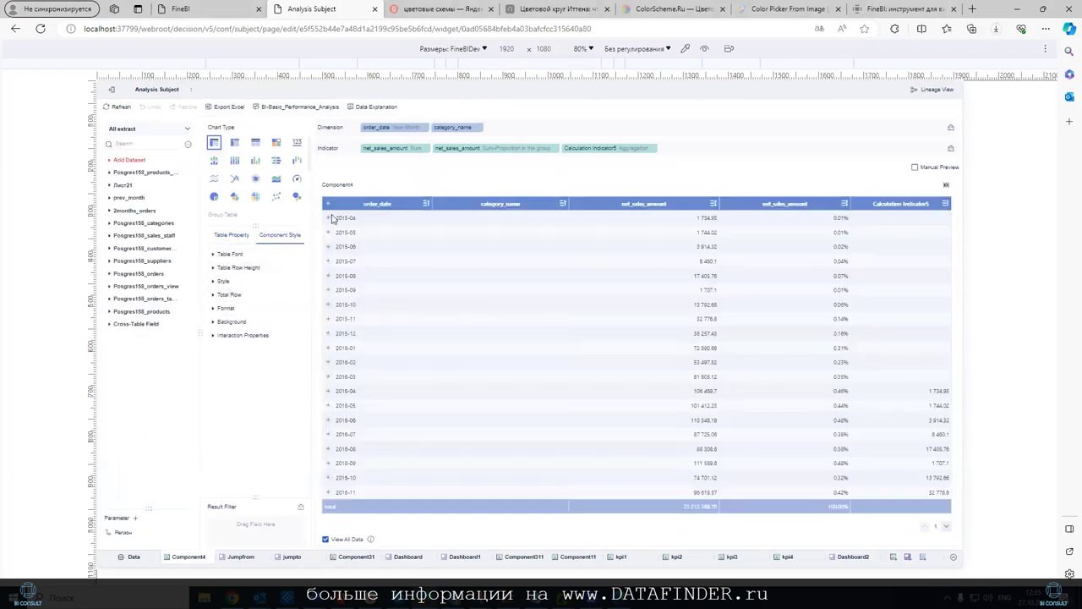
left_click(349, 557)
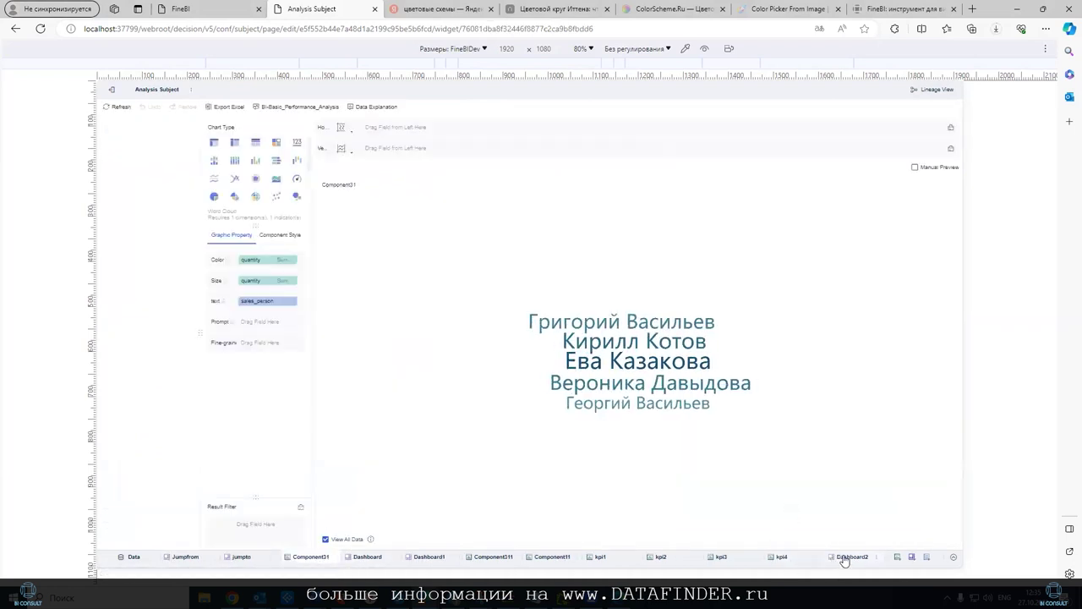
left_click(848, 557)
left_click(779, 558)
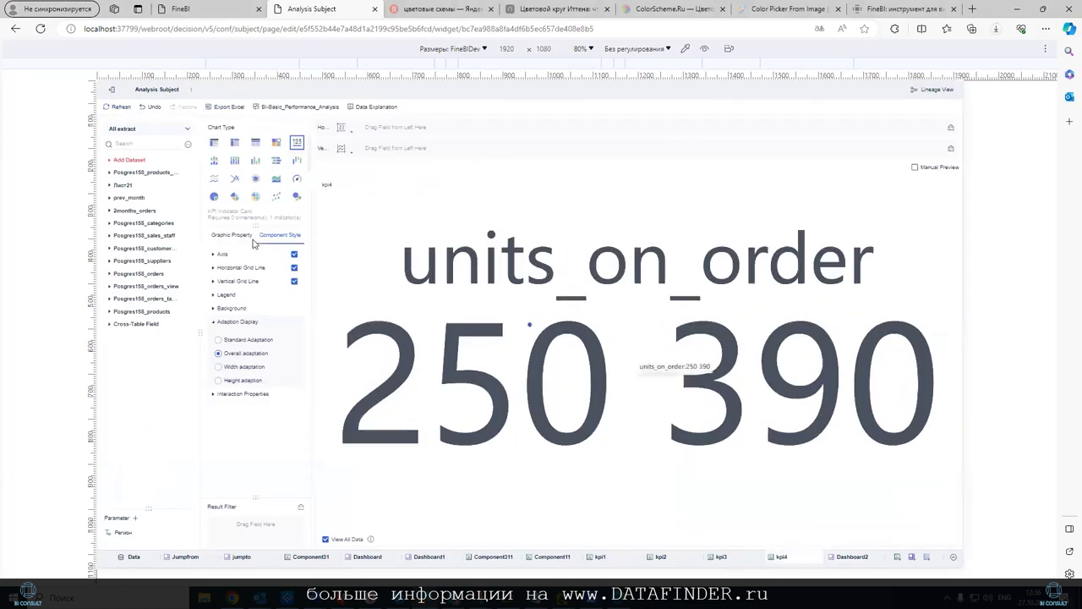
Try a custom font in kpi4's tooltip editor, close it unchanged, and expand Posgres158_orders.
left_click(224, 241)
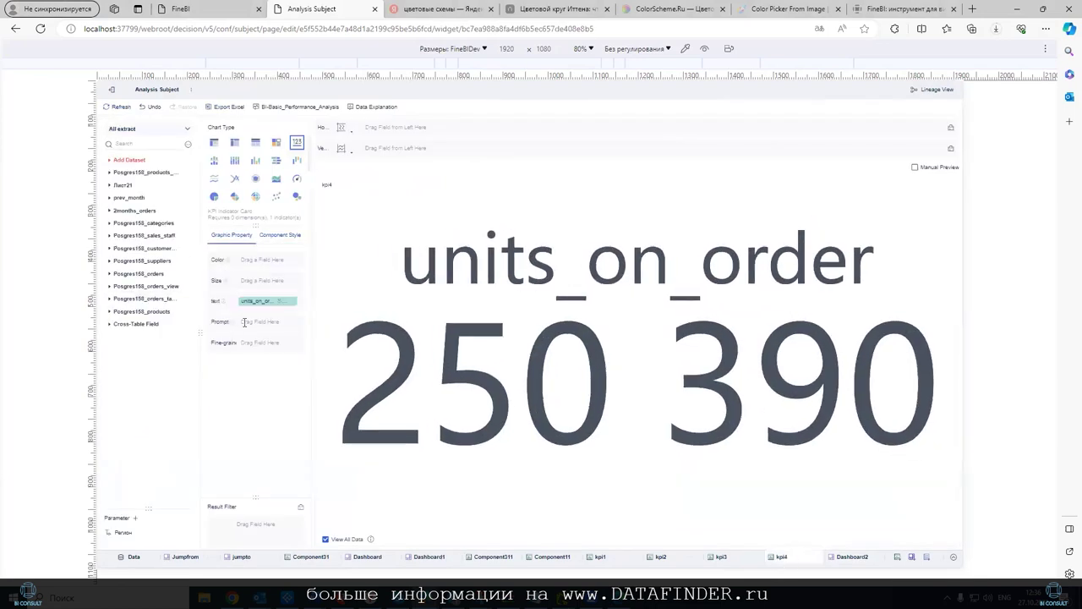
left_click(222, 322)
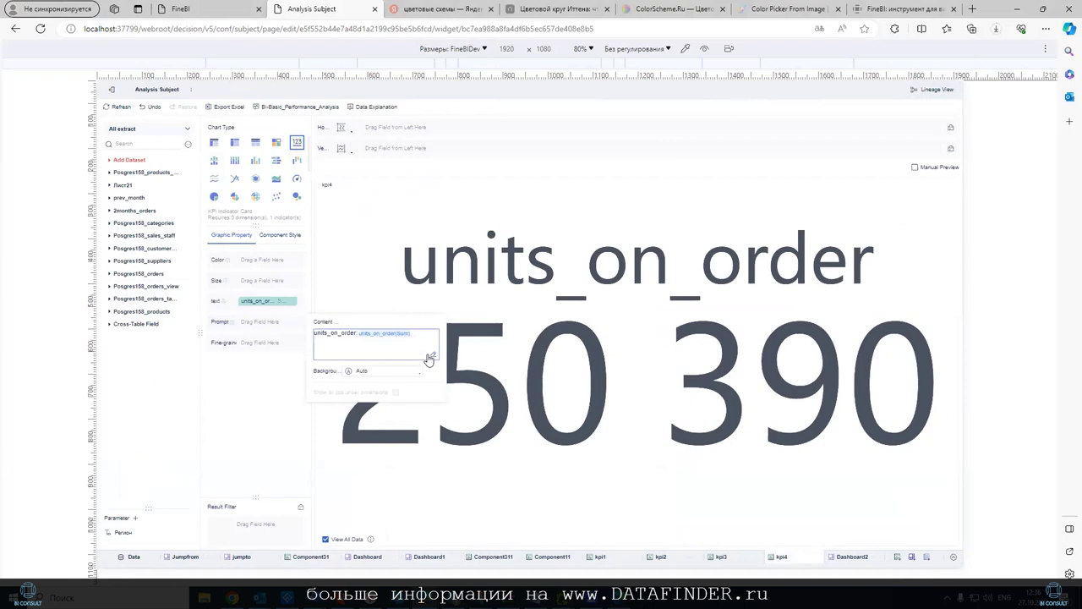
left_click(431, 355)
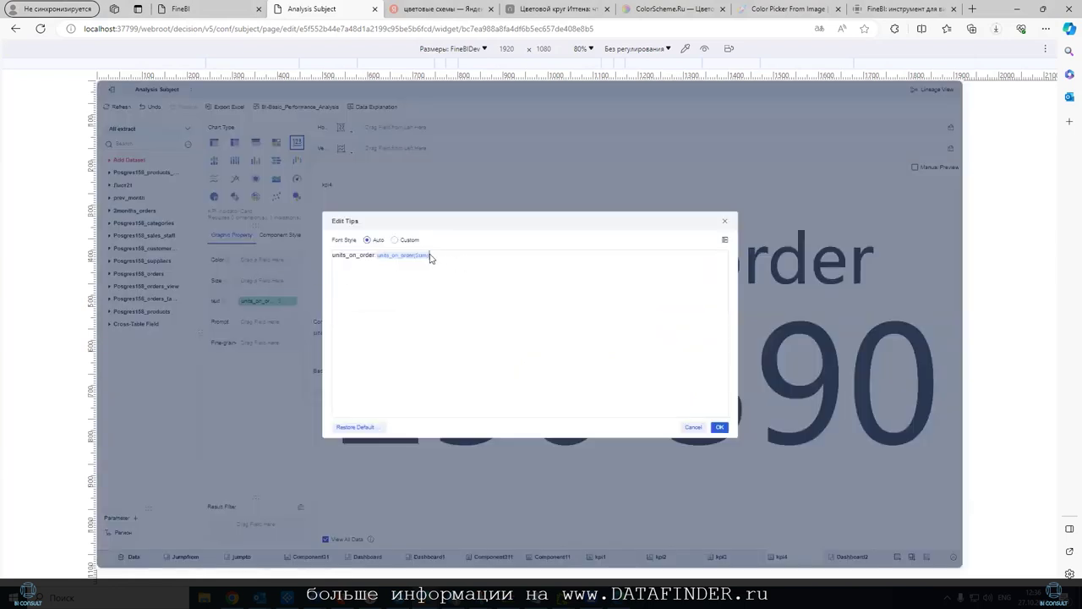
left_click_drag(430, 257, 324, 257)
left_click(393, 240)
left_click(690, 427)
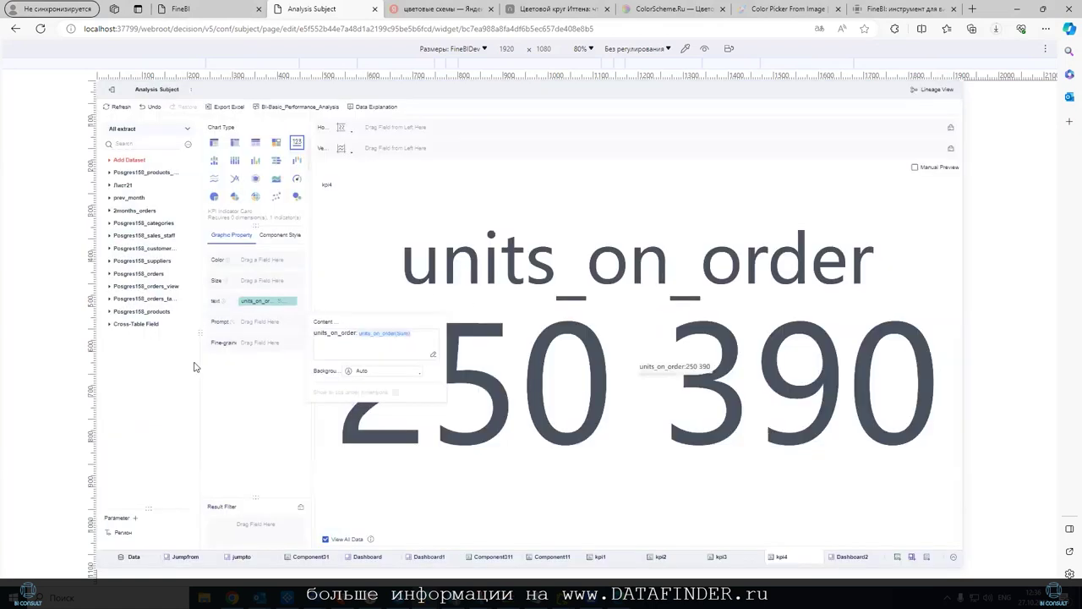
left_click(138, 273)
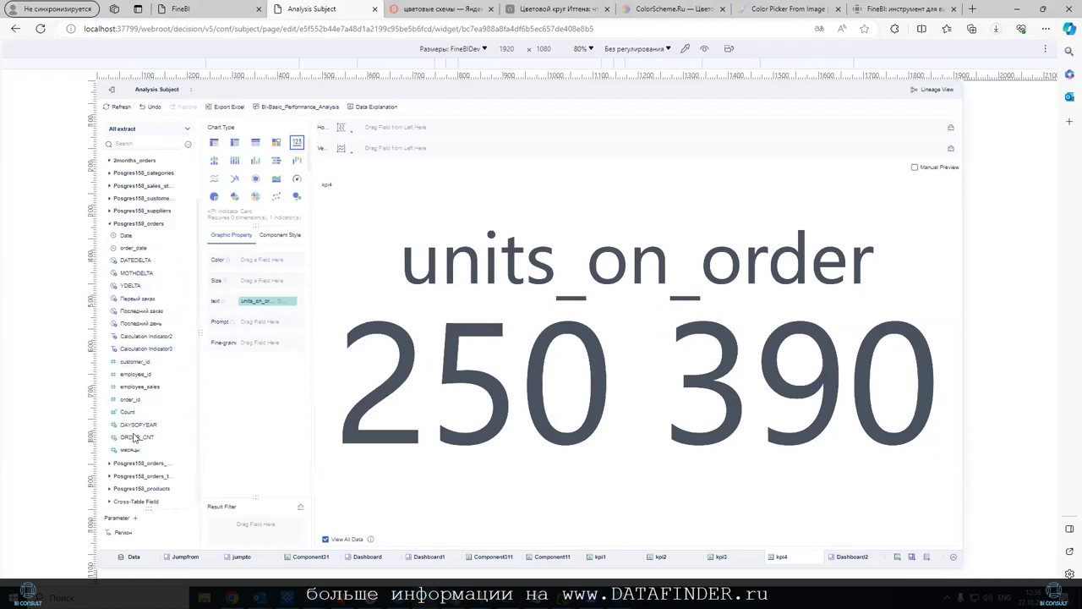
Add DAYSOFYEAR, ORDER_CNT and месяцы to kpi4's tooltip, keeping only units_on_order displayed.
scroll(135, 427, "down", 1)
left_click_drag(197, 386, 271, 311)
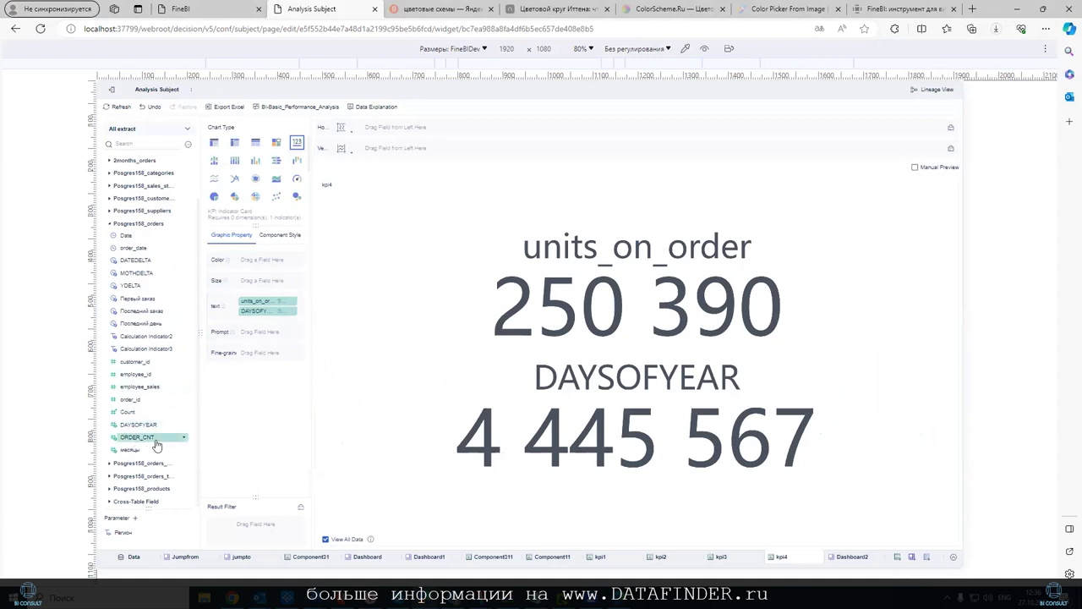
left_click_drag(152, 441, 267, 318)
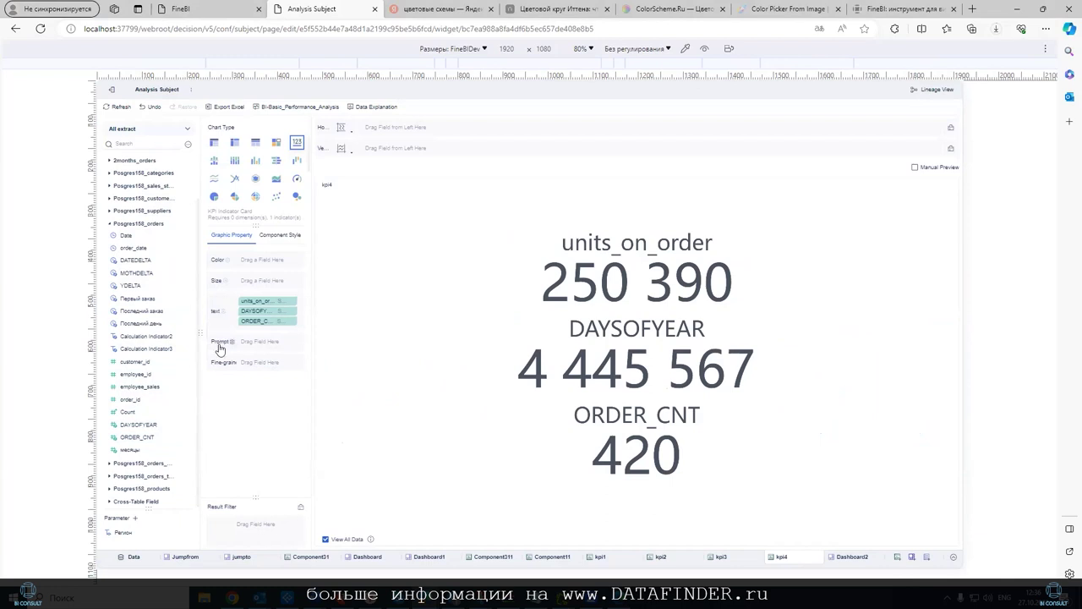
mouse_move(267, 325)
left_mouse_down()
mouse_move(266, 345)
mouse_move(266, 322)
mouse_move(265, 333)
left_mouse_up()
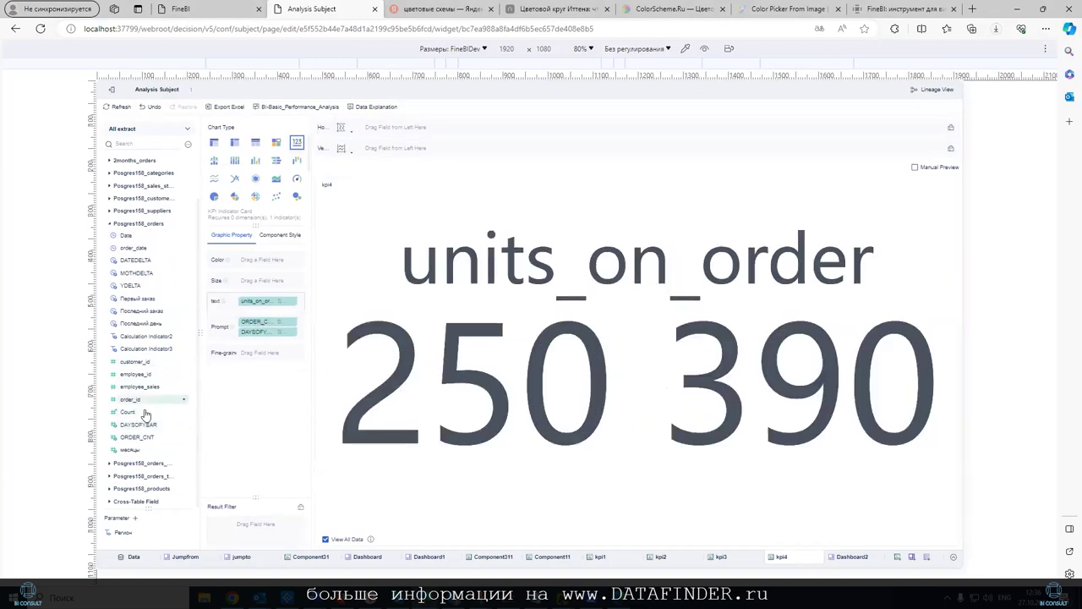
left_click_drag(133, 454, 265, 338)
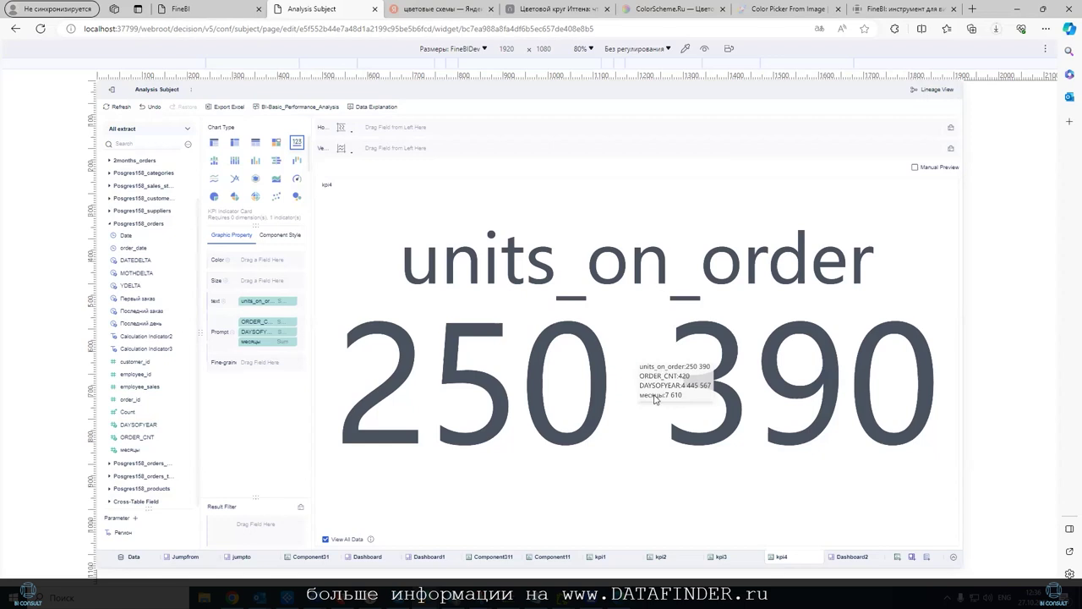
left_click(226, 331)
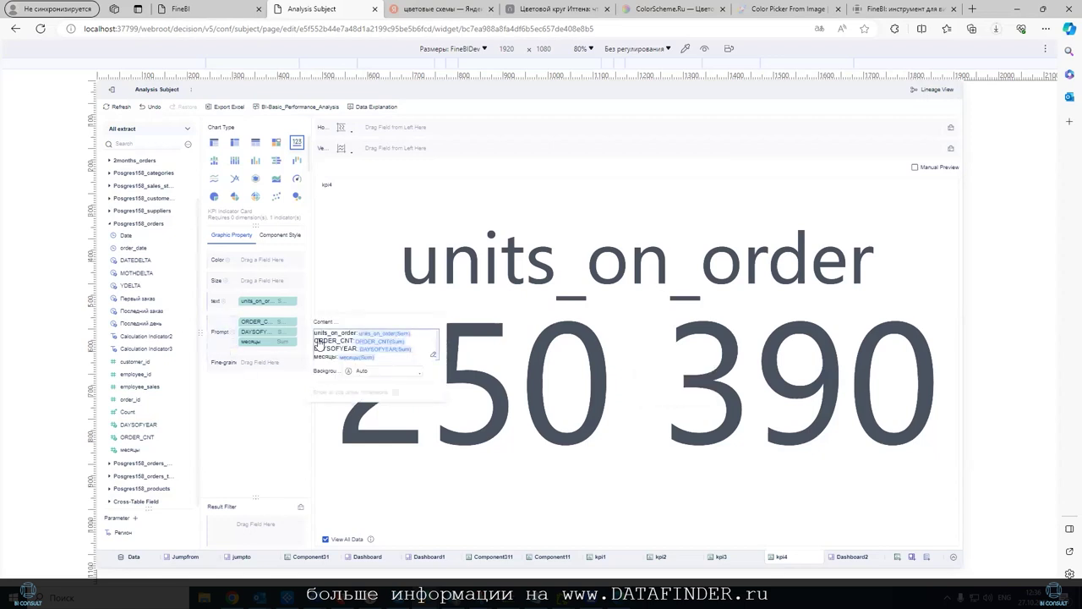
left_click(433, 354)
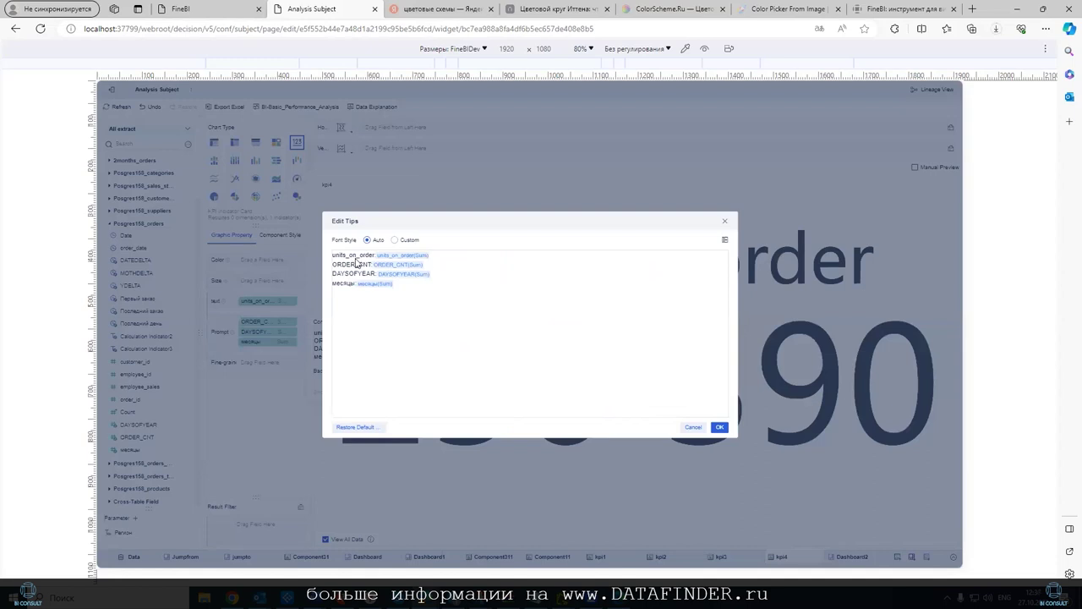
left_click(402, 241)
left_click(463, 243)
left_click(348, 303)
left_click_drag(417, 295, 329, 258)
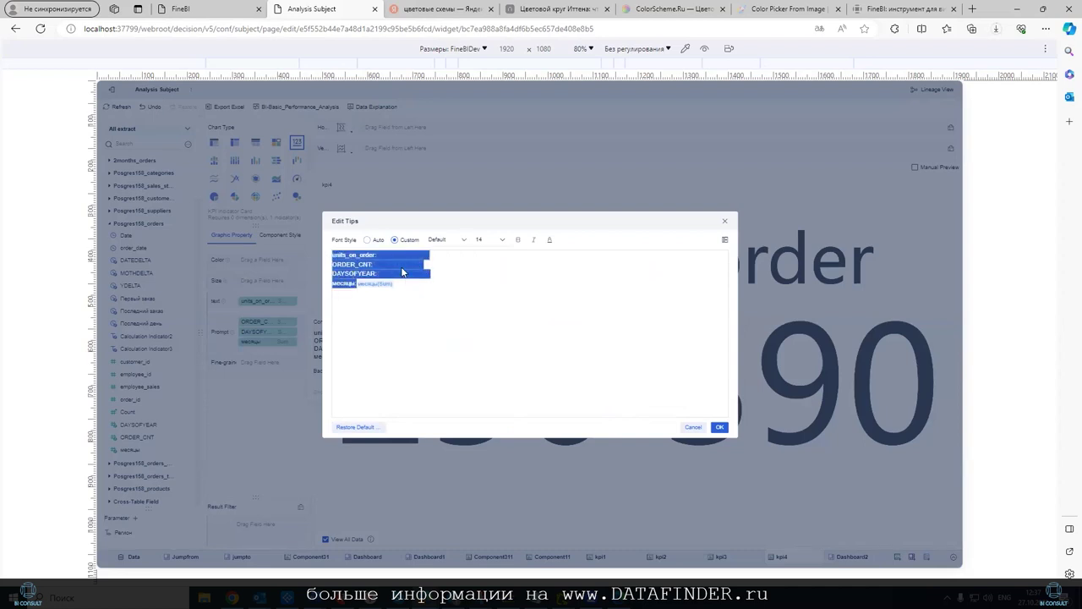
left_click_drag(414, 291, 335, 259)
left_click(414, 310)
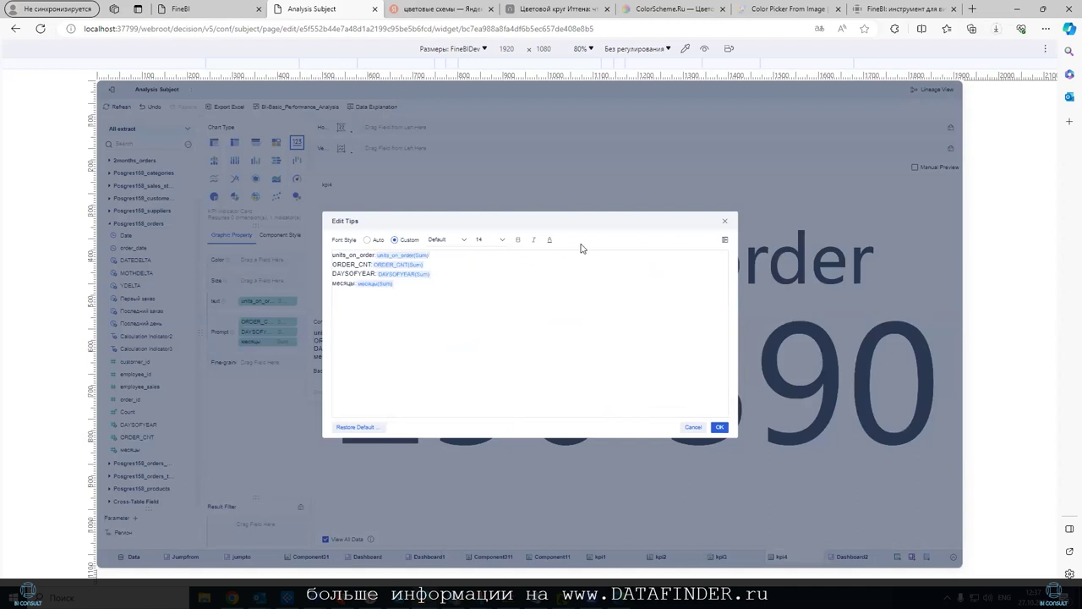
left_click(384, 261)
left_click(437, 260)
left_click(719, 427)
mouse_move(634, 372)
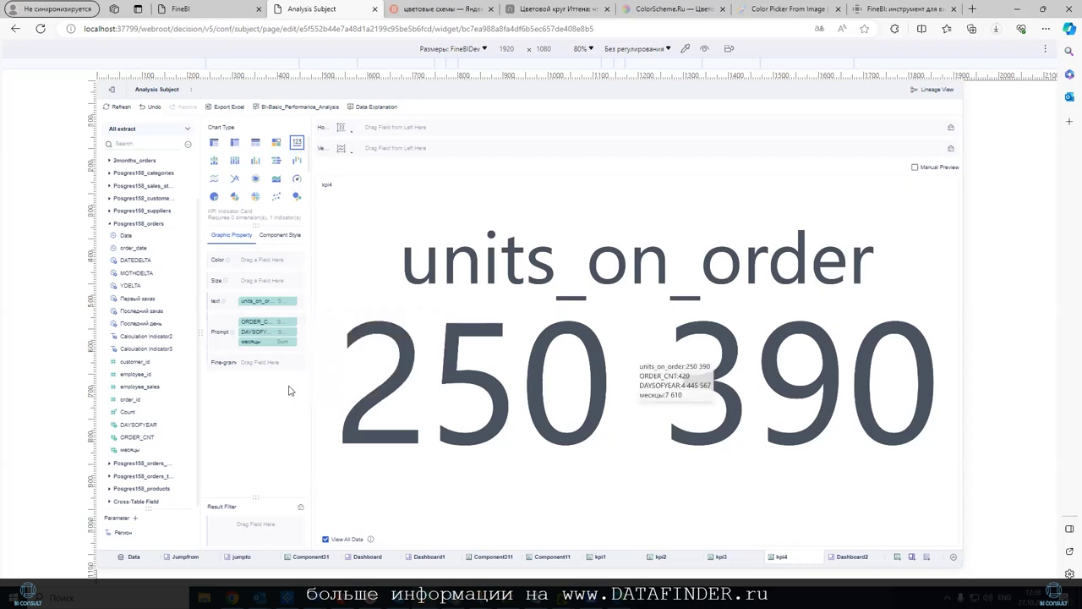
Apply a custom SimSun font to all four kpi4 tooltip lines and recheck the editor.
left_click(233, 336)
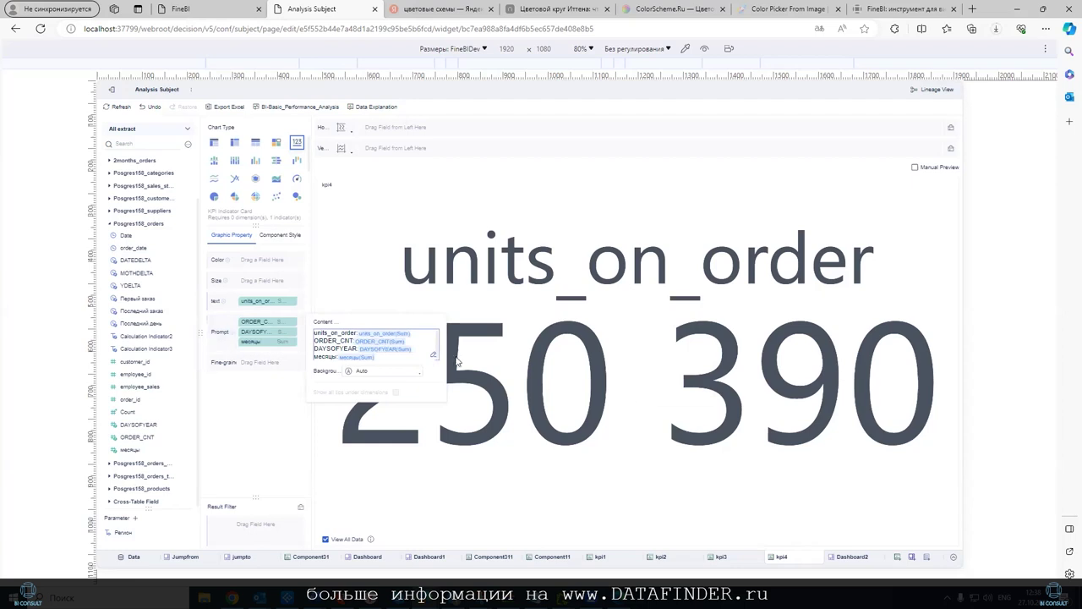
left_click(434, 357)
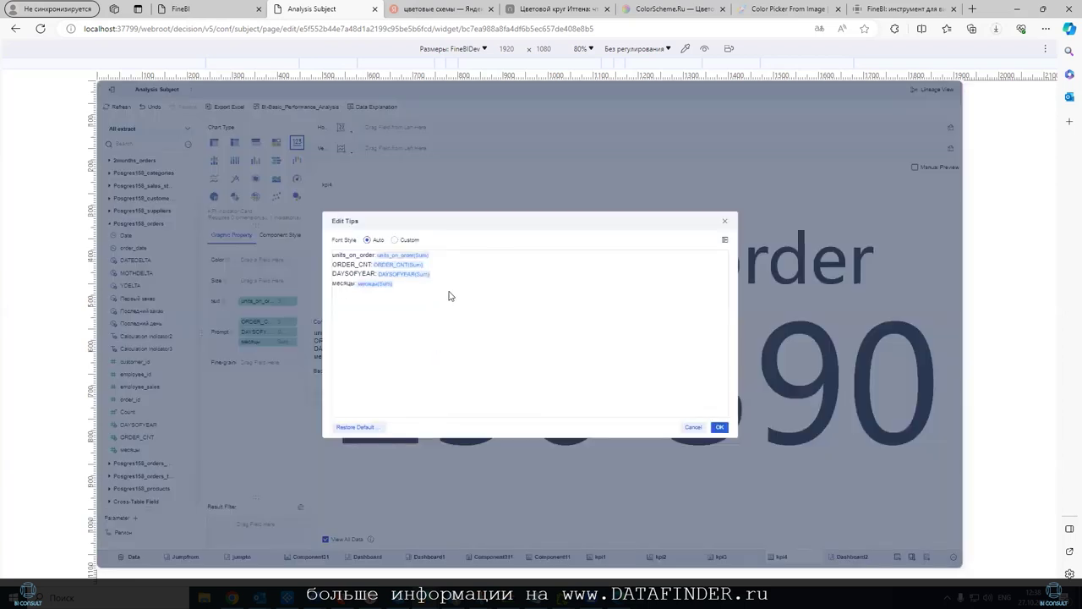
left_click(395, 241)
left_click(438, 240)
left_click_drag(399, 285, 321, 253)
left_click(435, 240)
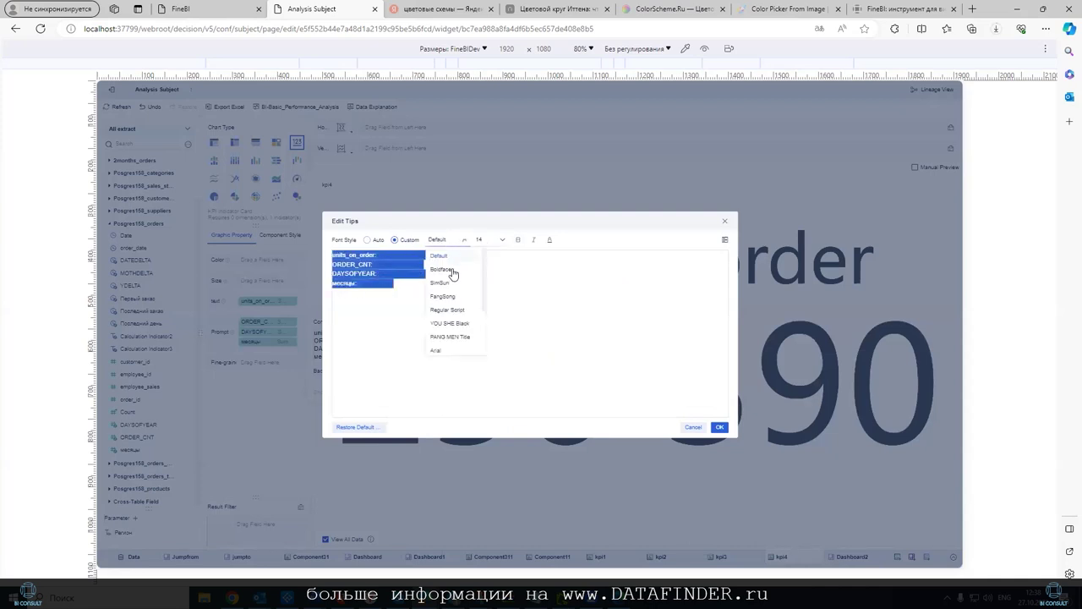
left_click(446, 272)
left_click(397, 283)
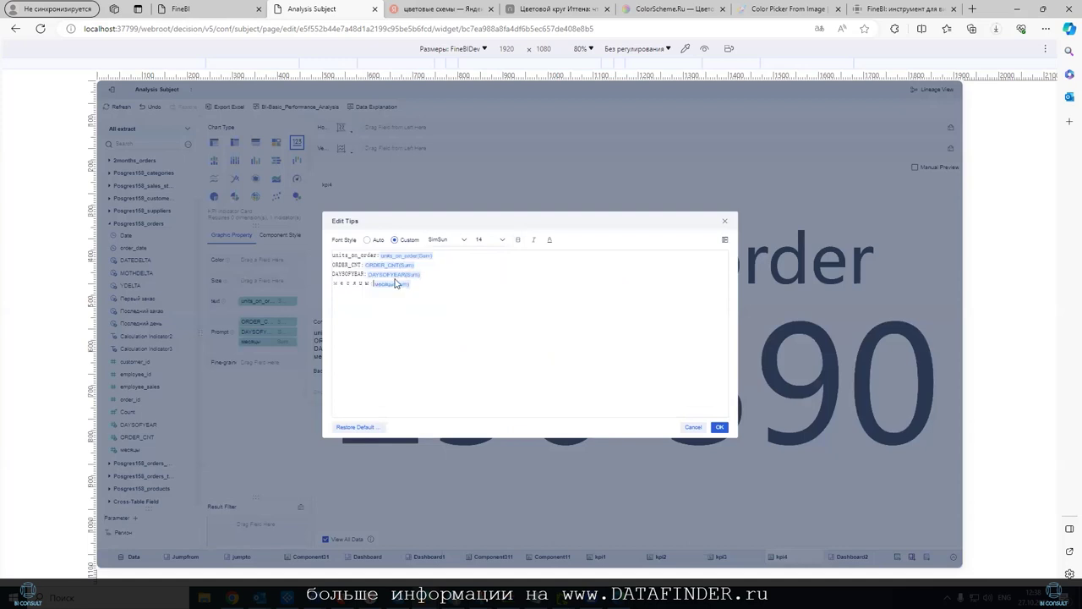
left_click(719, 428)
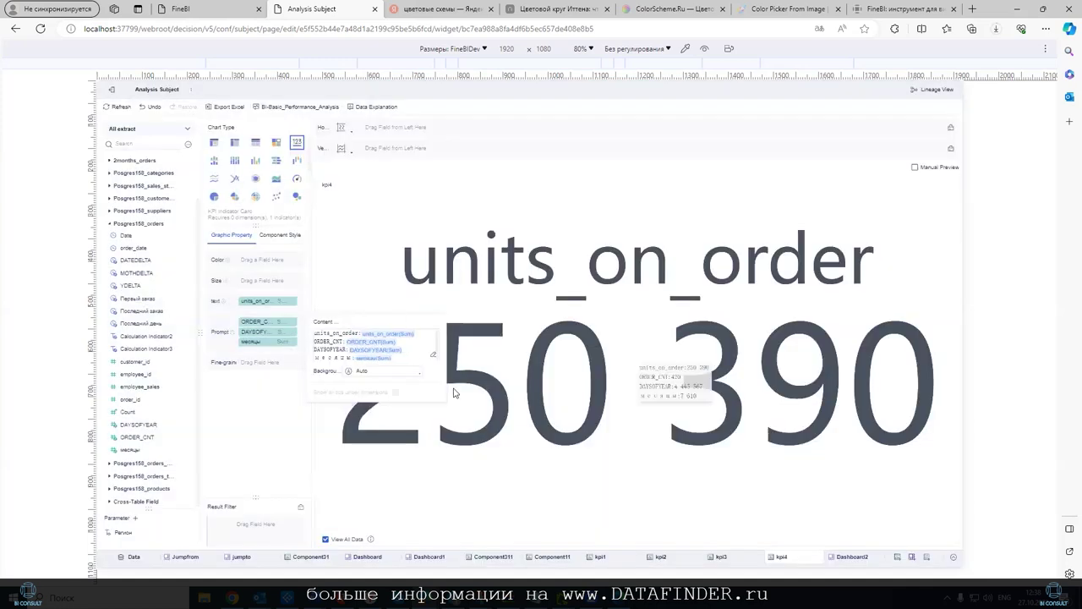
left_click(434, 355)
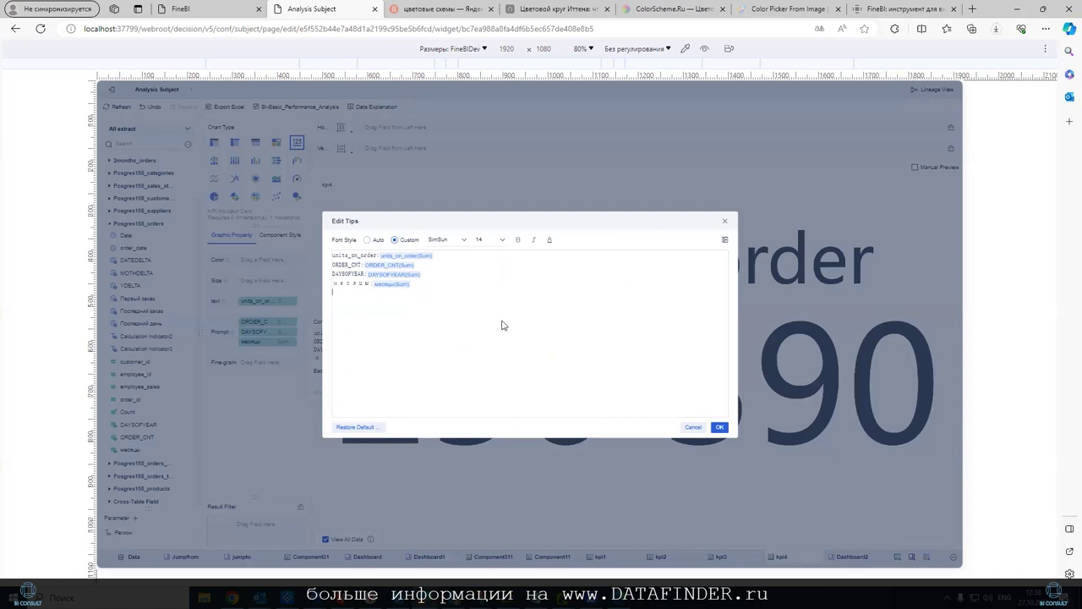
left_click(685, 427)
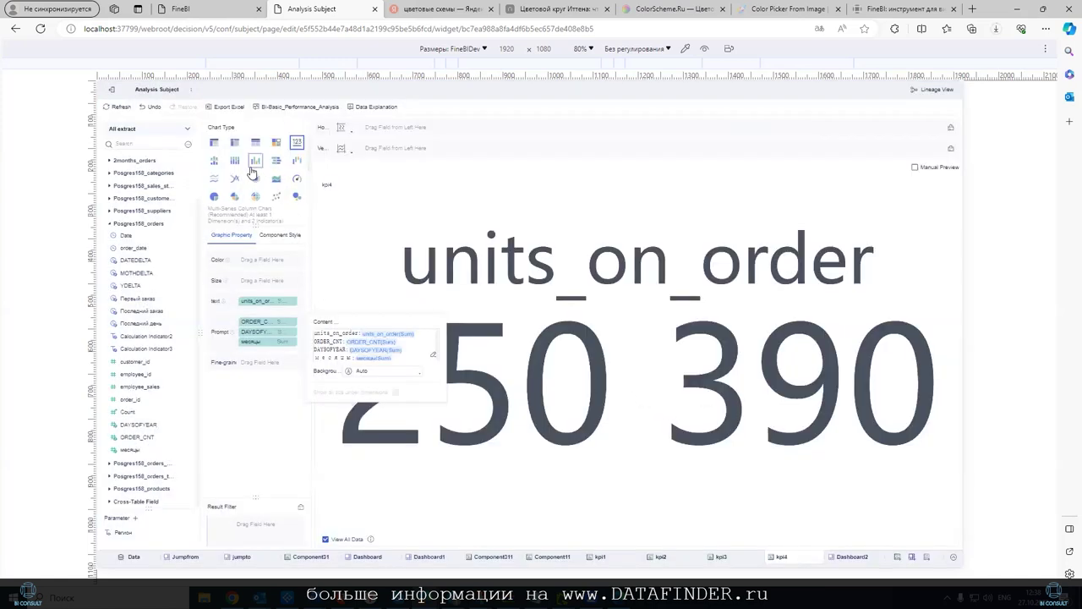
Switch kpi4 to a multi-series column chart and review its label and ORDER_CNT tooltip settings.
left_click(254, 162)
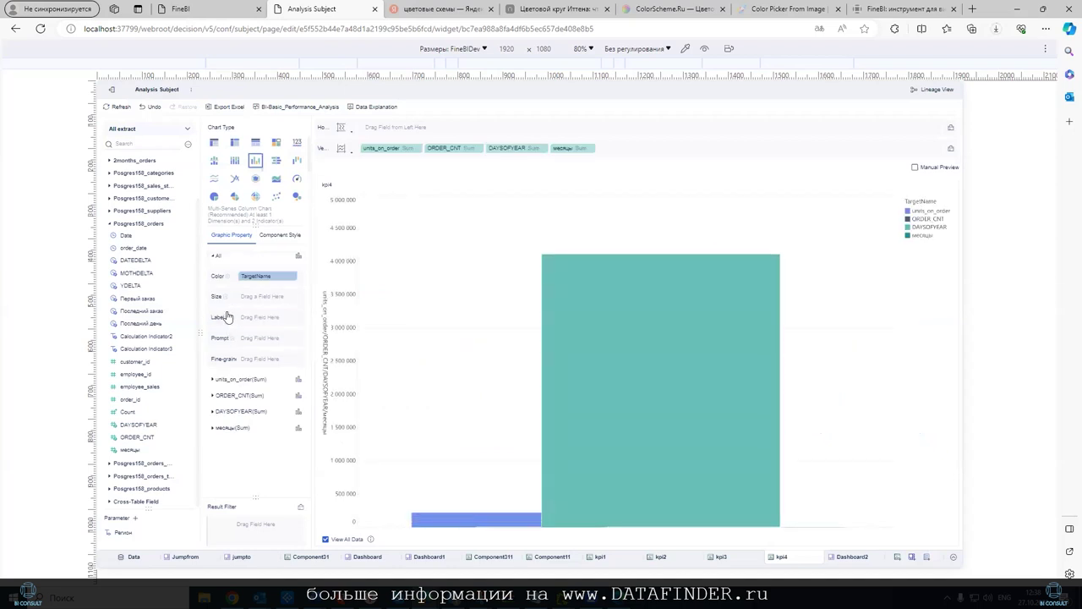
left_click(223, 317)
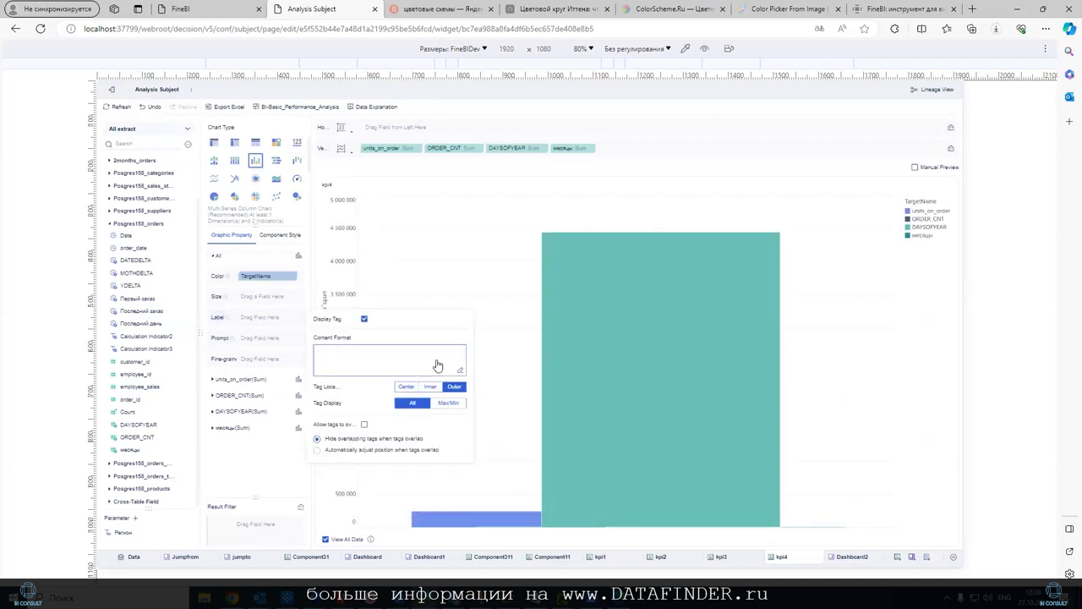
left_click(490, 293)
left_click(226, 342)
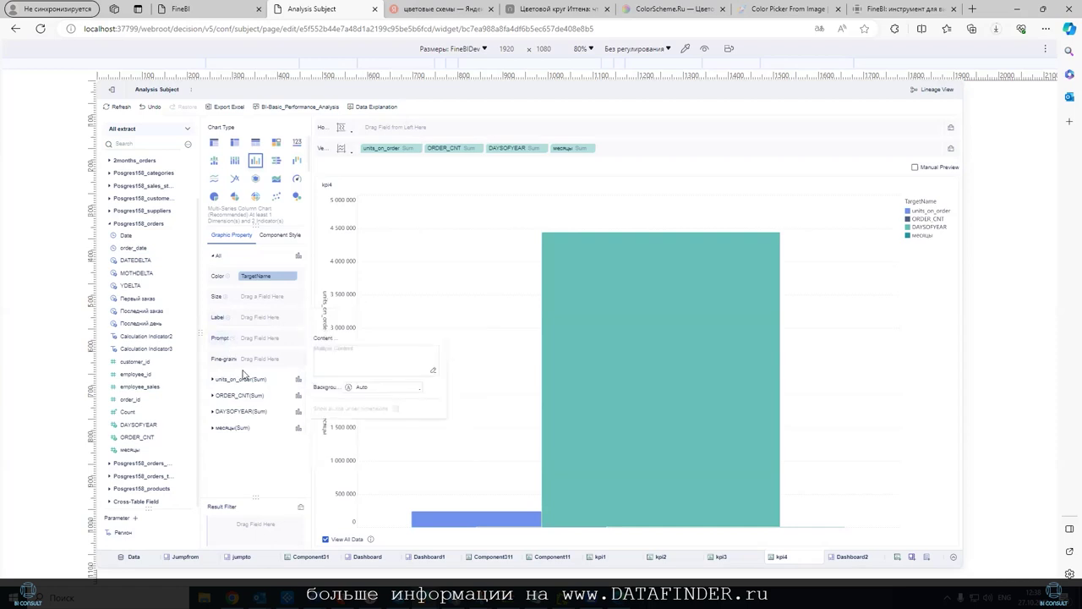
left_click(212, 379)
left_click(213, 395)
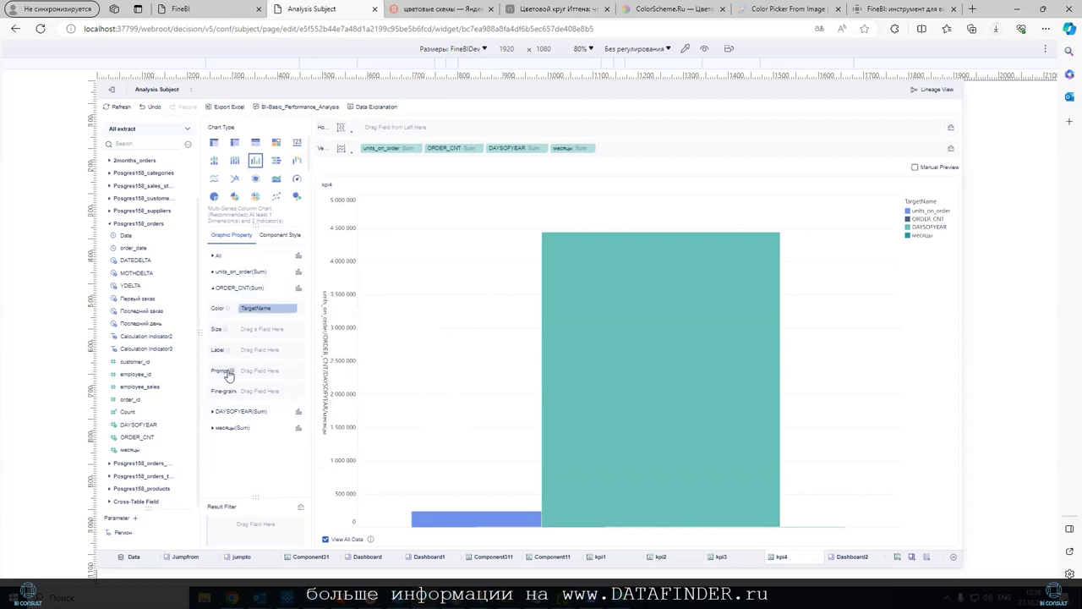
left_click(226, 372)
left_click(432, 405)
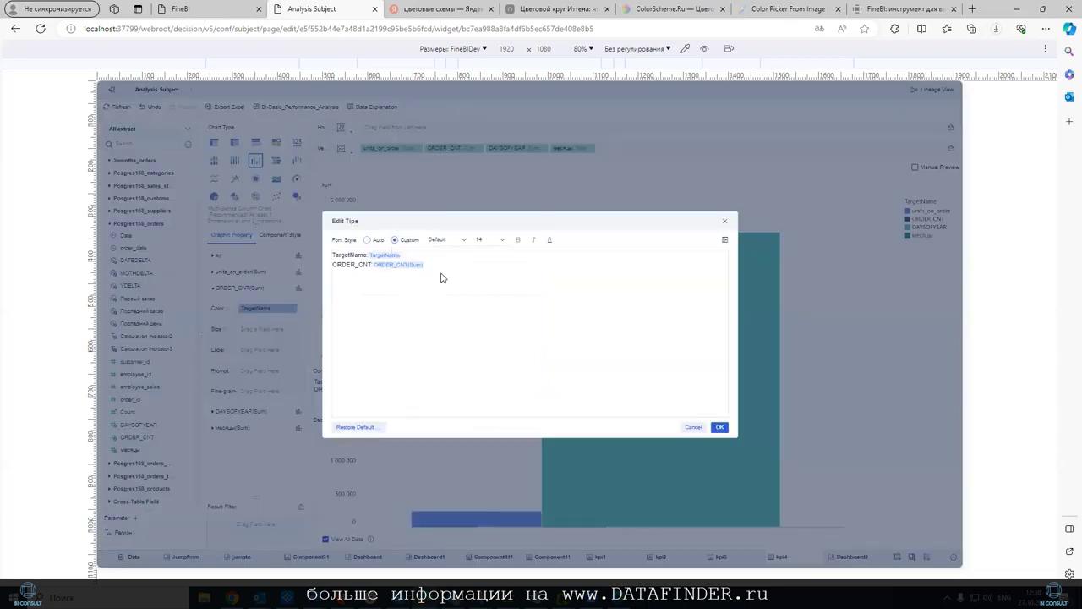
left_click(719, 427)
mouse_move(660, 380)
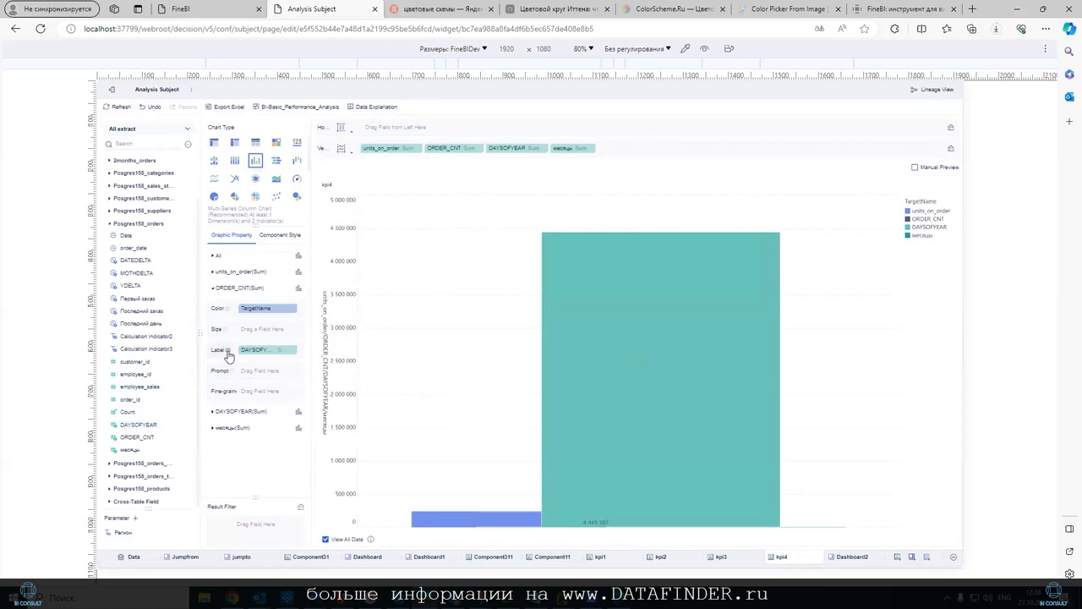
Show DAYSOFYEAR as a value label on the bars.
left_click(227, 349)
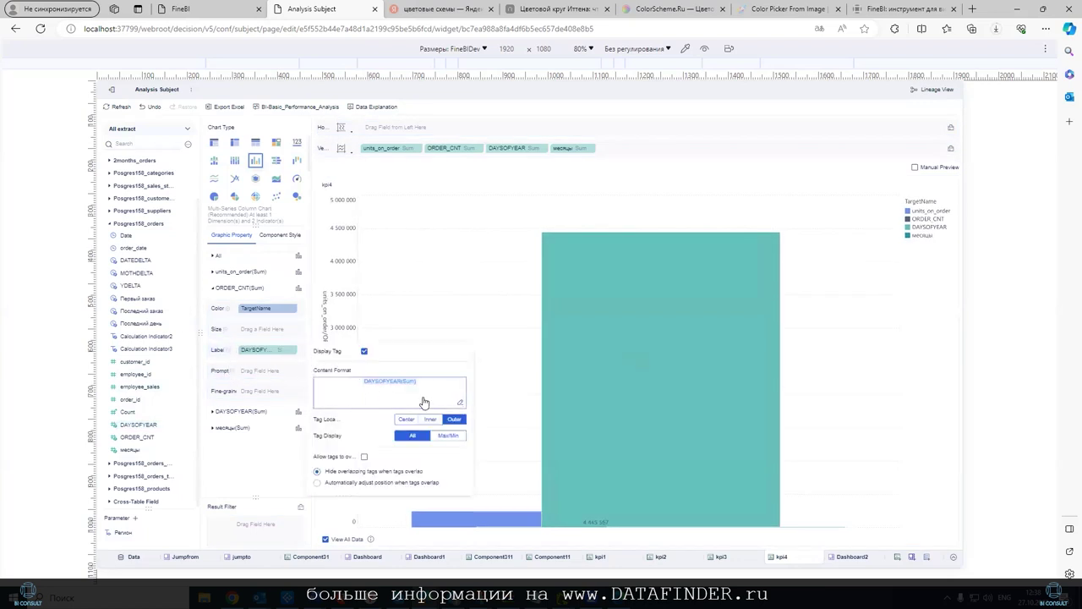
left_click(460, 402)
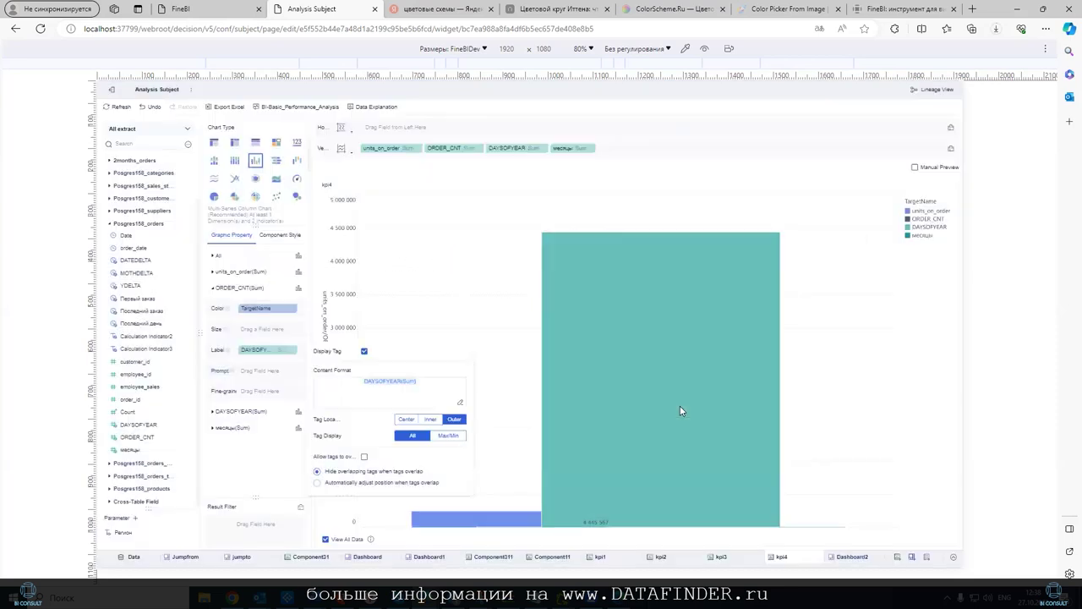
left_click(689, 426)
Make kpi4 a KPI indicator card using the coloured circles marker icon set.
left_click(297, 142)
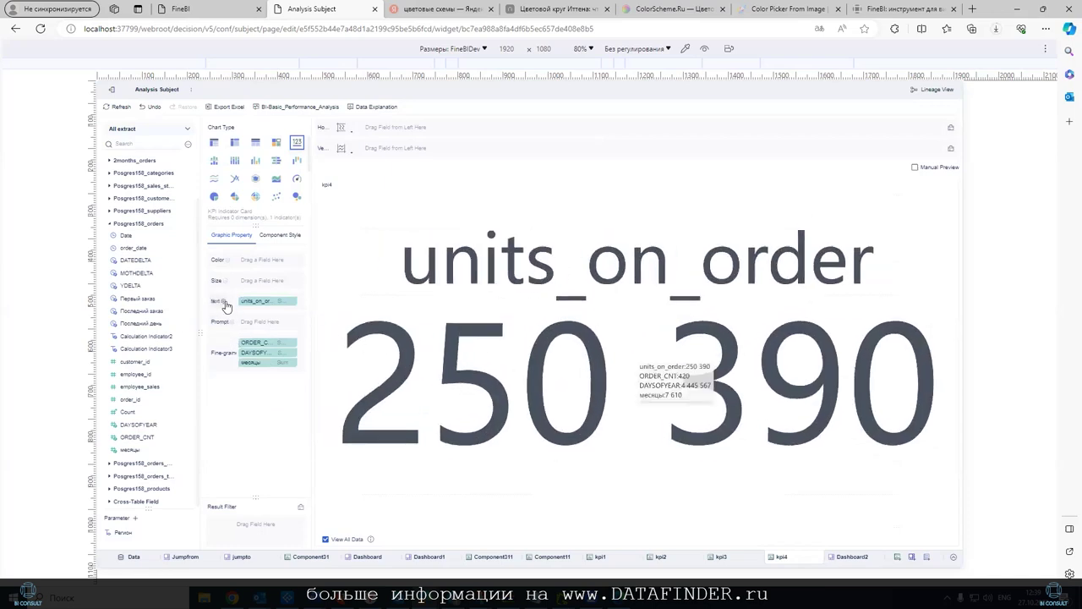
left_click(222, 301)
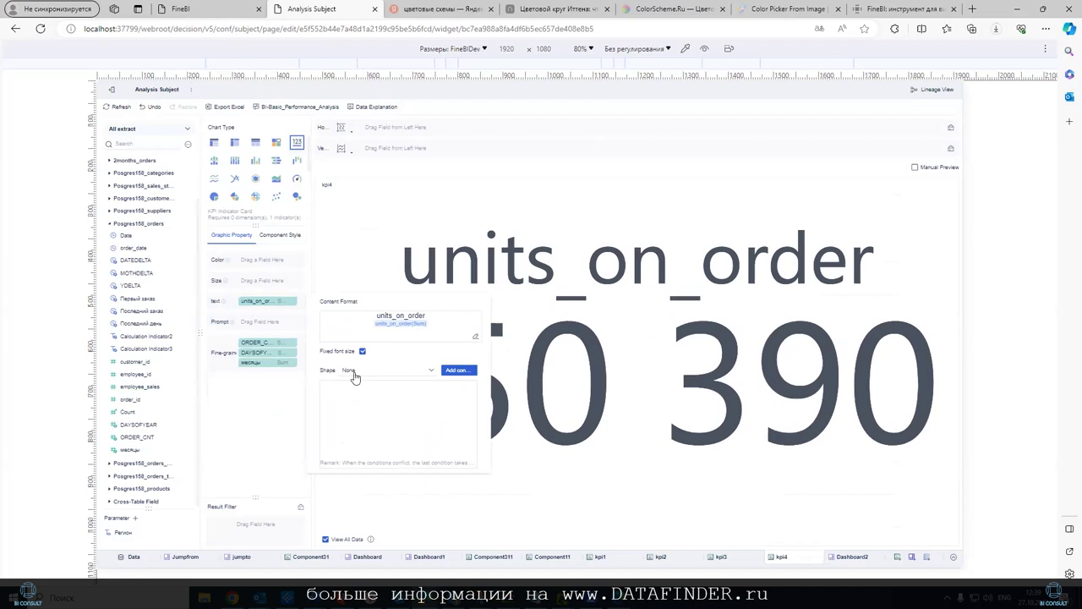
left_click(355, 370)
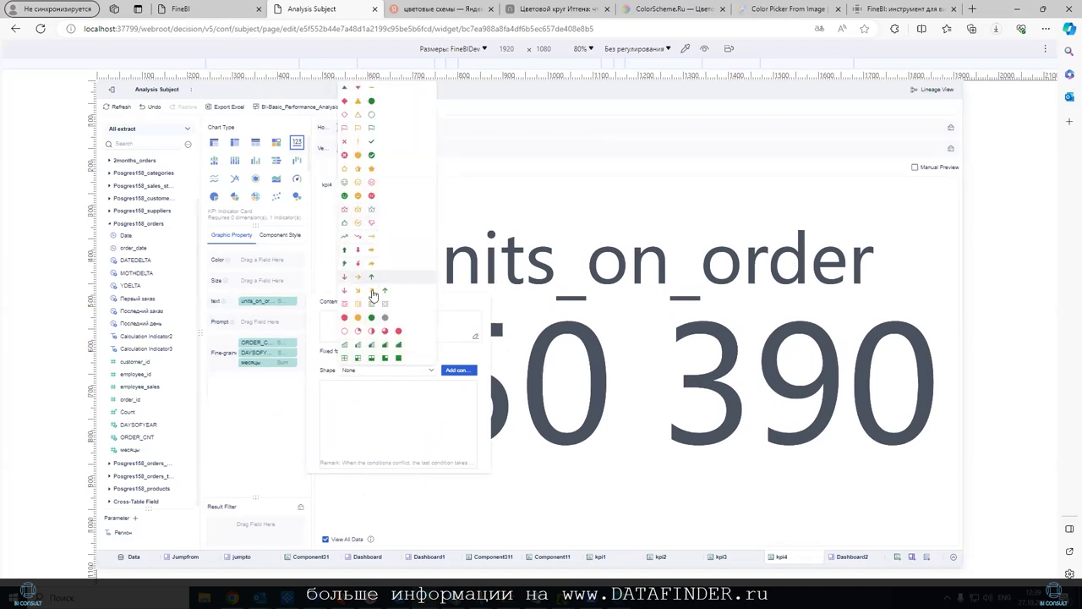
left_click(363, 317)
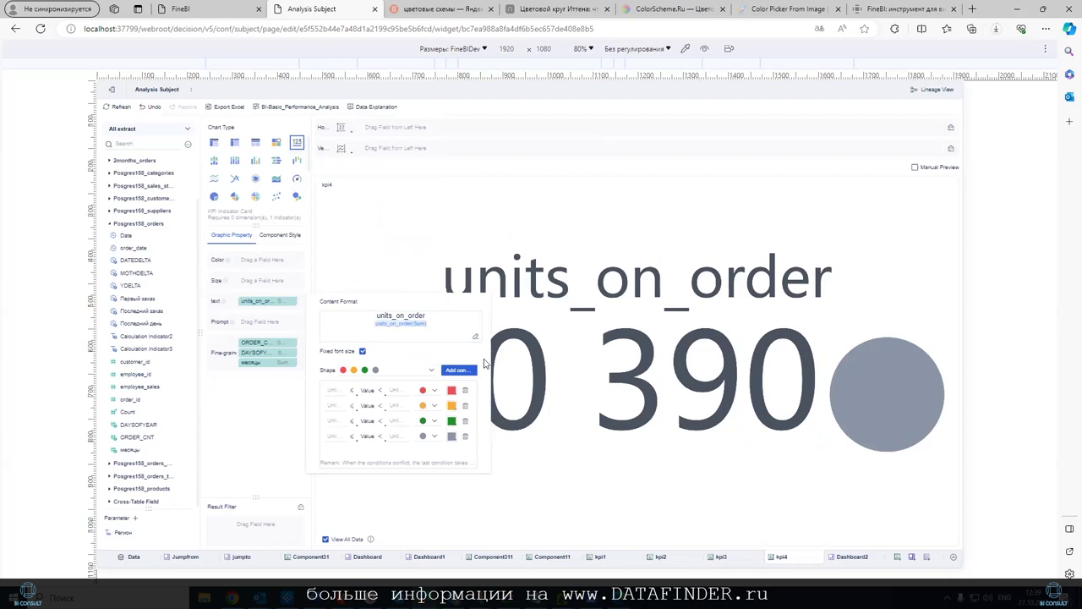
left_click(524, 464)
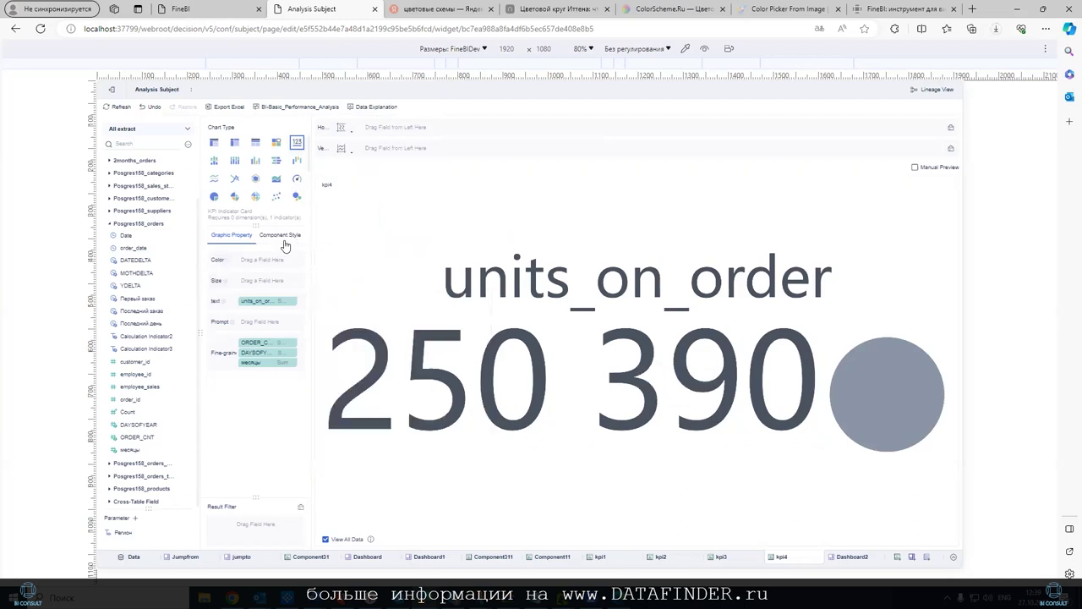
scroll(288, 173, "down", 2)
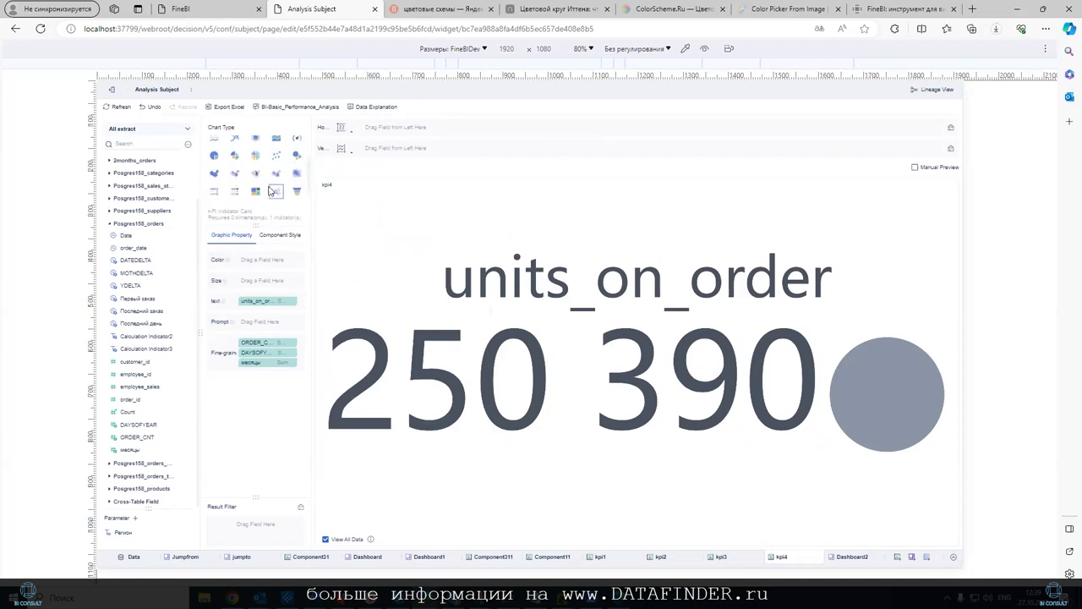
Try a mini bubble chart, then show kpi4 as a group table of the four totals.
left_click(236, 197)
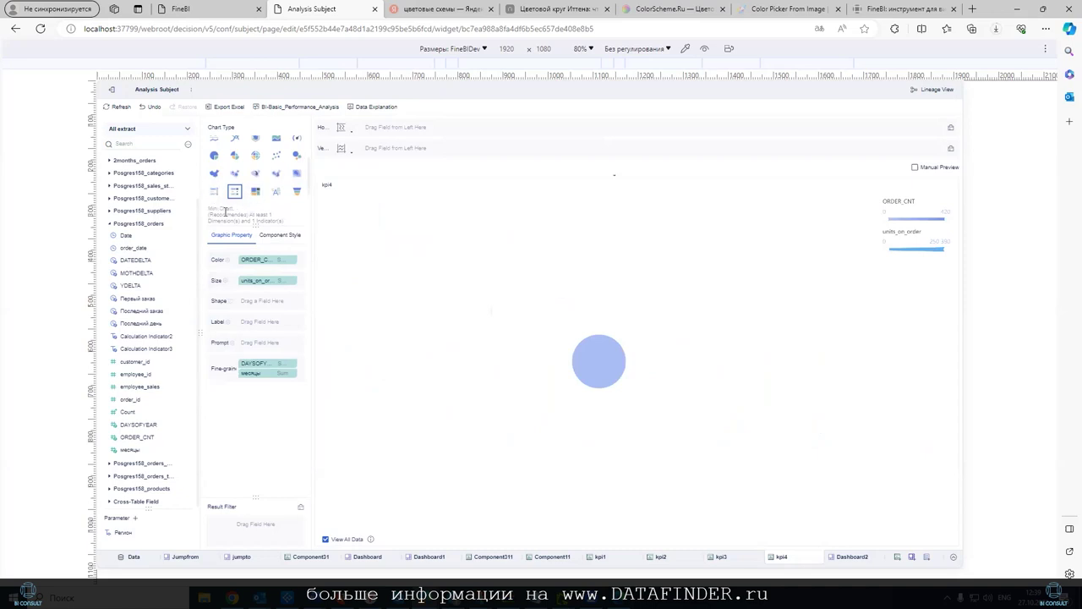
scroll(304, 190, "down", 1)
scroll(307, 197, "up", 1)
scroll(306, 196, "up", 1)
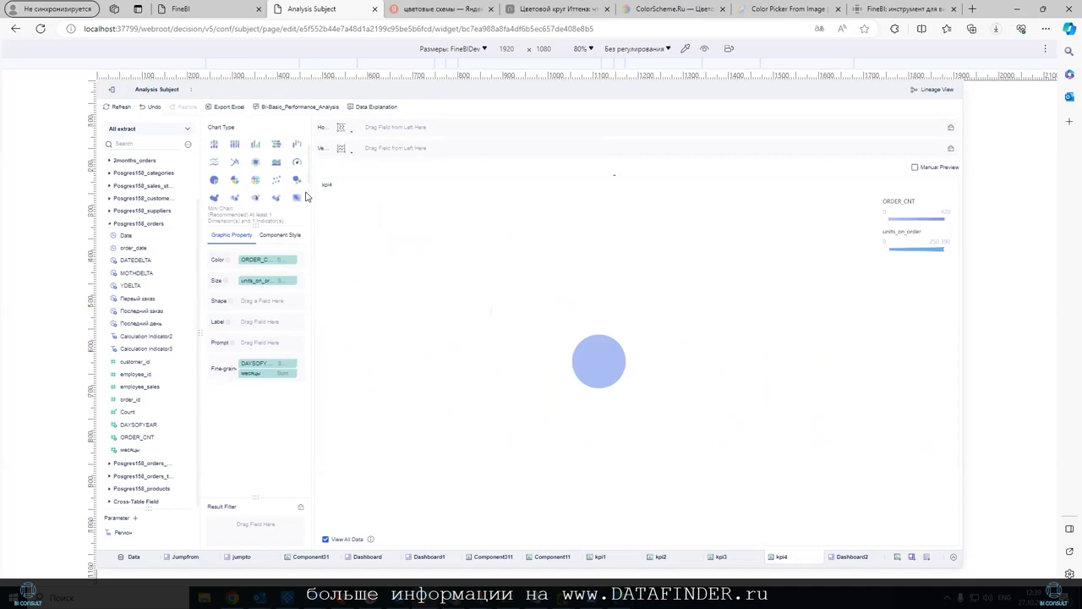
scroll(253, 174, "up", 1)
left_click(216, 144)
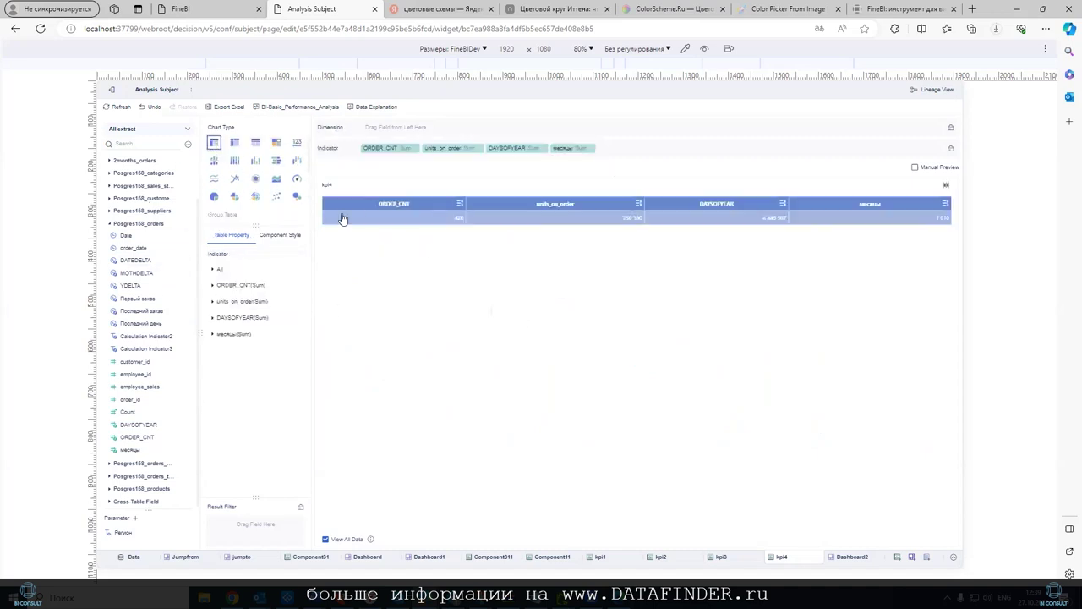
Turn on a data bar for units_on_order and glance at the table style settings.
left_click(480, 148)
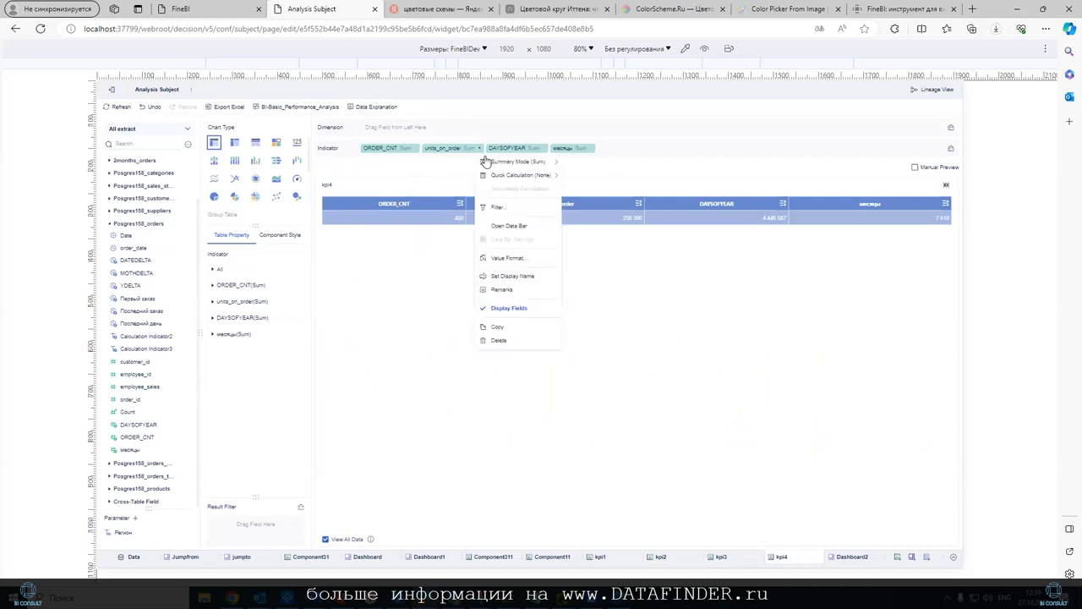
left_click(510, 225)
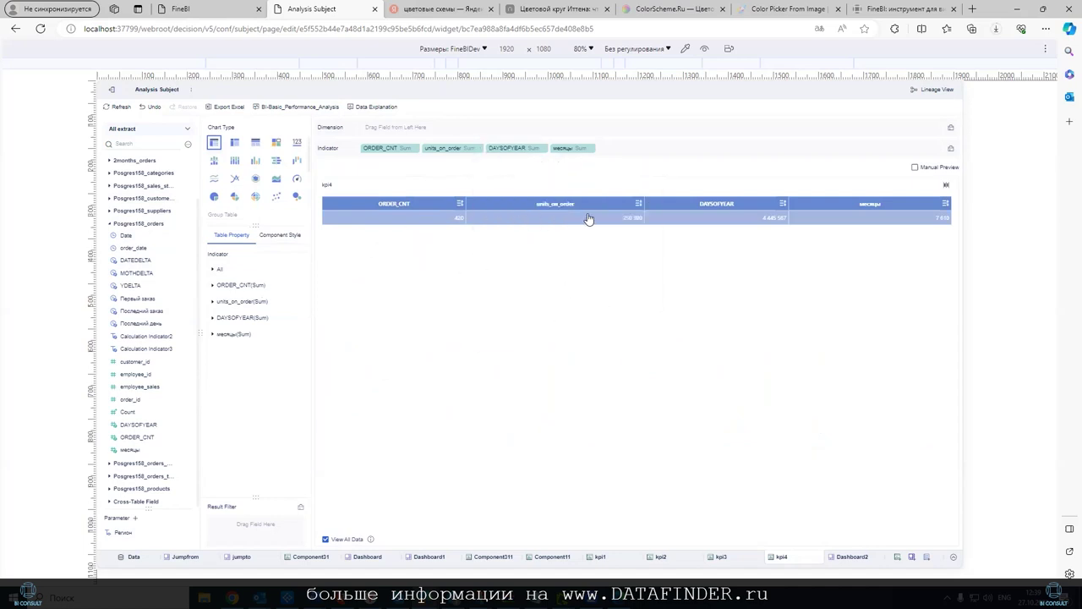
left_click(274, 237)
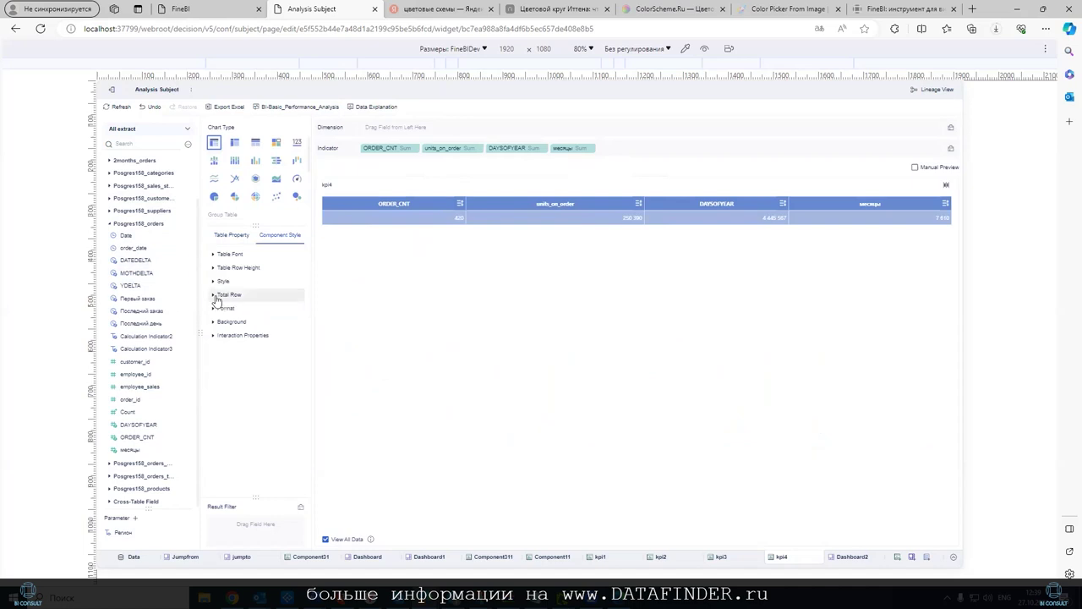
left_click(226, 236)
Give ORDER_CNT a green circle marker controlled by DAYSOFYEAR via a custom shape condition.
left_click(213, 286)
left_click(231, 327)
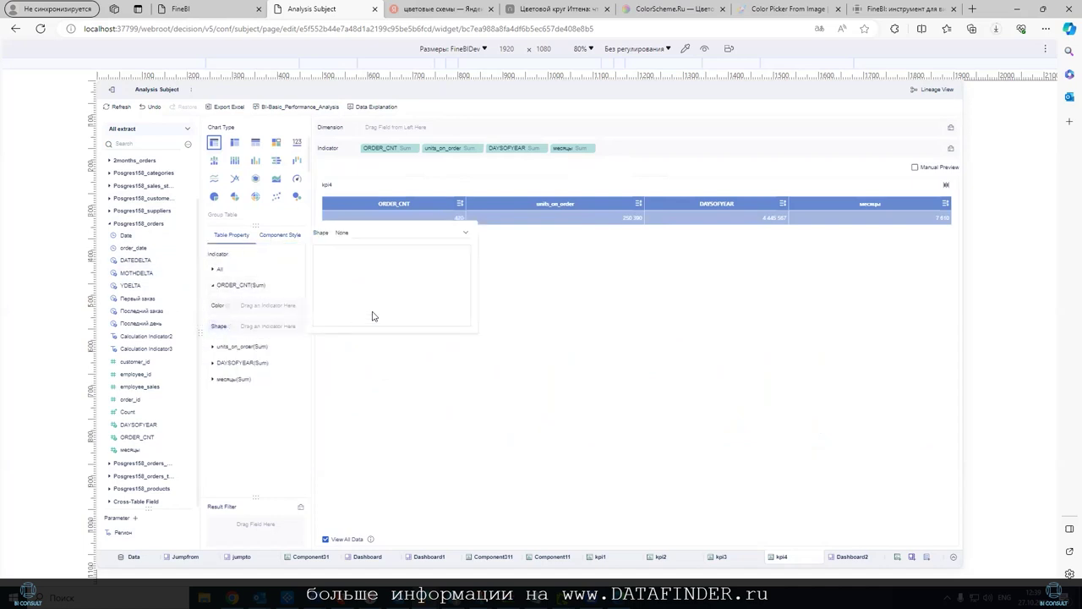
left_click(404, 238)
left_click(360, 245)
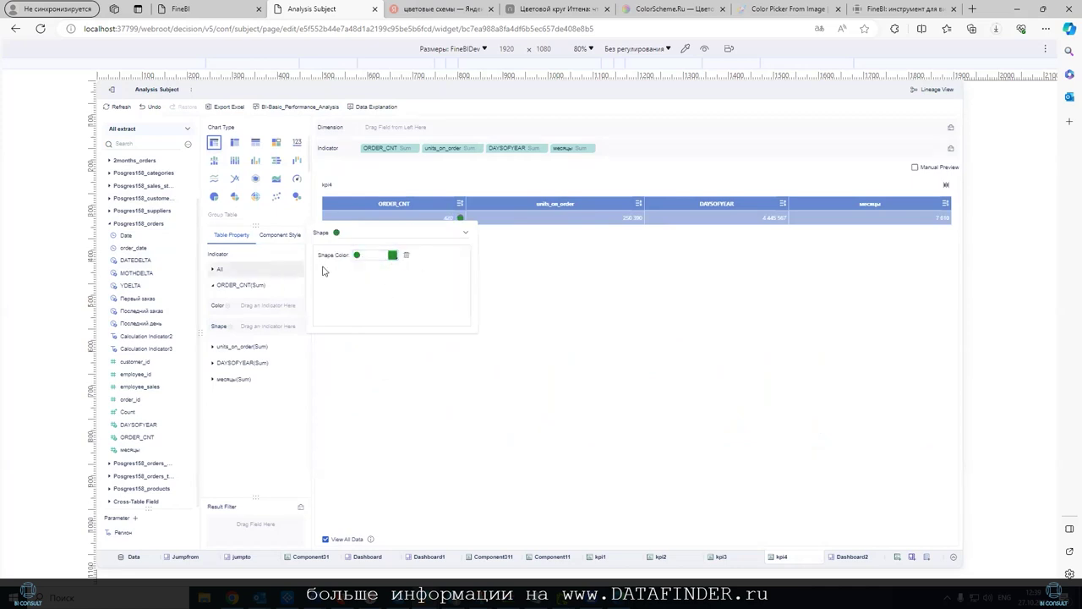
left_click(541, 304)
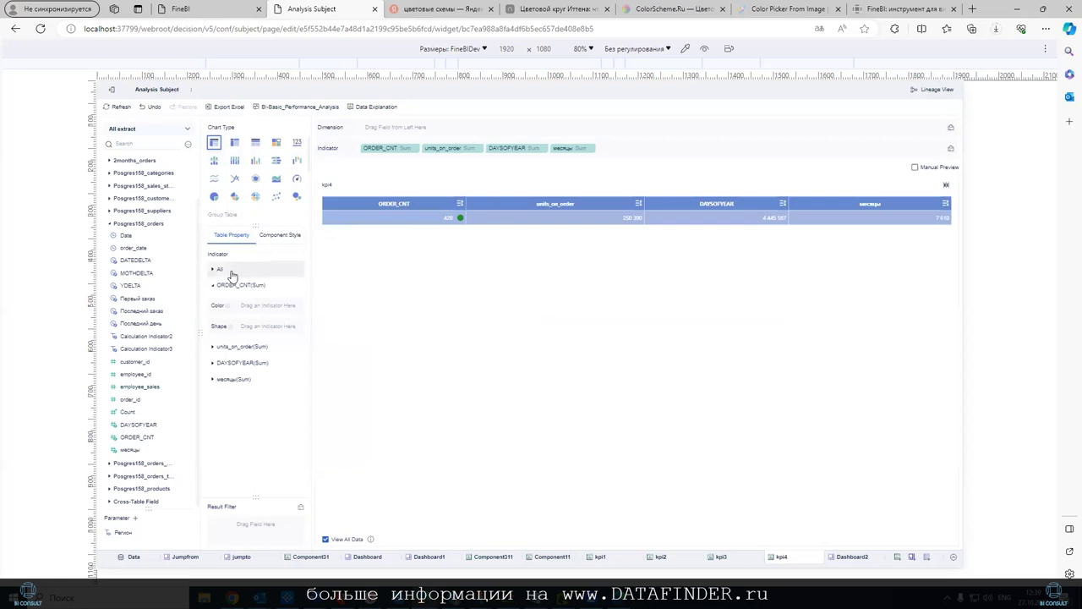
left_click(225, 326)
mouse_move(135, 412)
left_click_drag(138, 425, 268, 327)
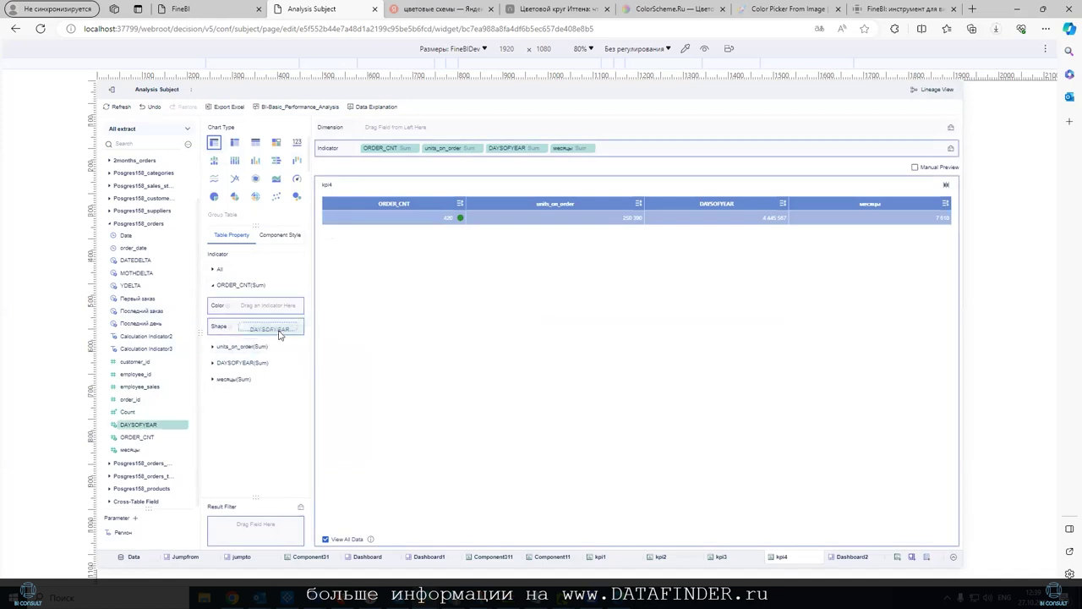
left_click(222, 326)
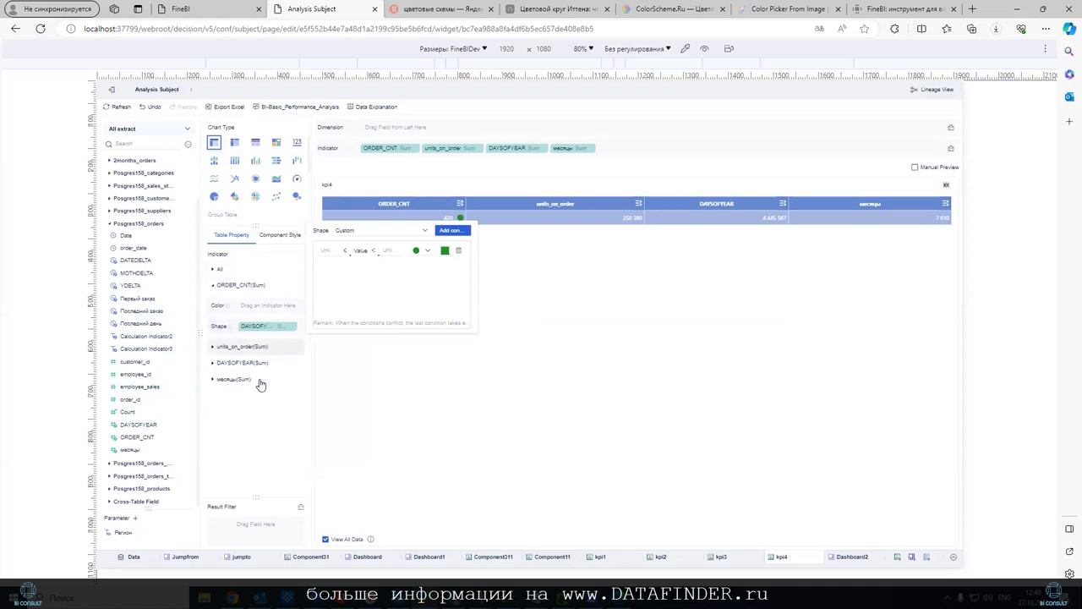
Cycle through condition icons for ORDER_CNT, settling on the red half-circle, then return to management.
left_click(427, 250)
left_click(450, 300)
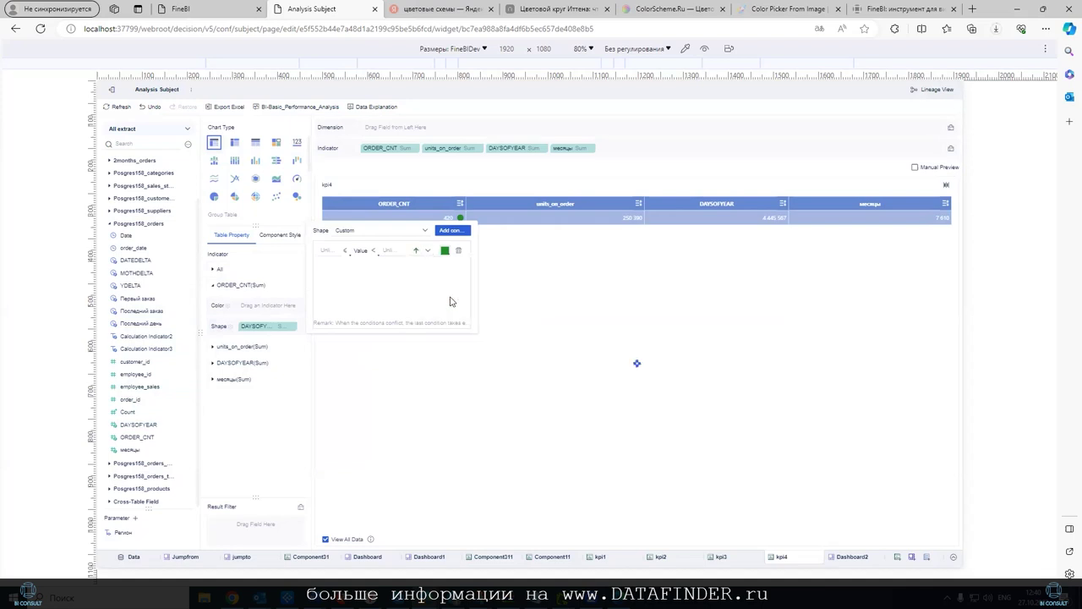
left_click(426, 251)
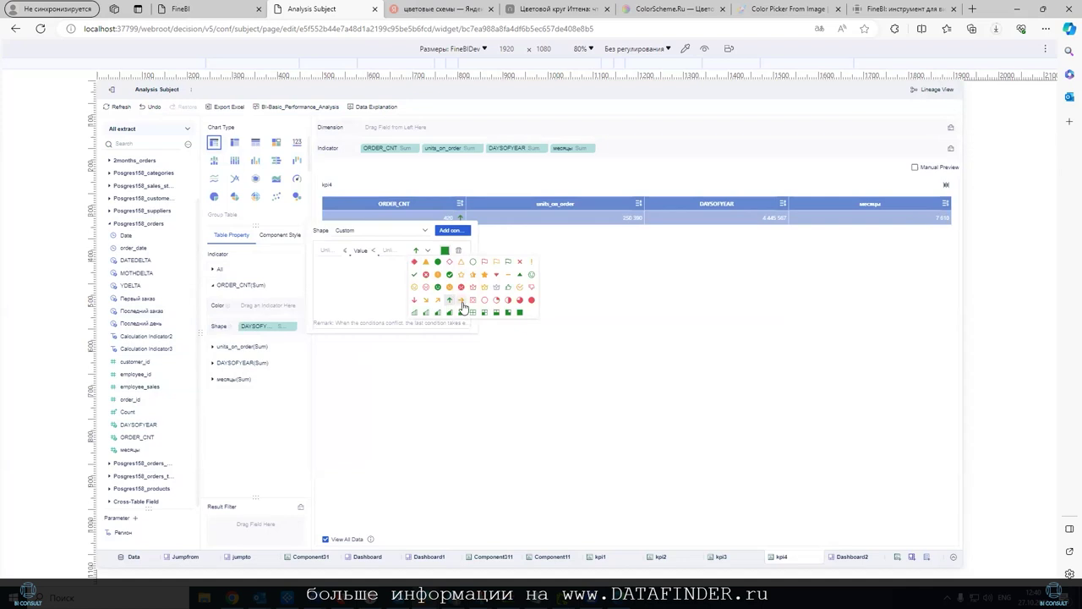
left_click(461, 300)
left_click(426, 251)
left_click(461, 316)
left_click(427, 251)
left_click(437, 315)
left_click(428, 251)
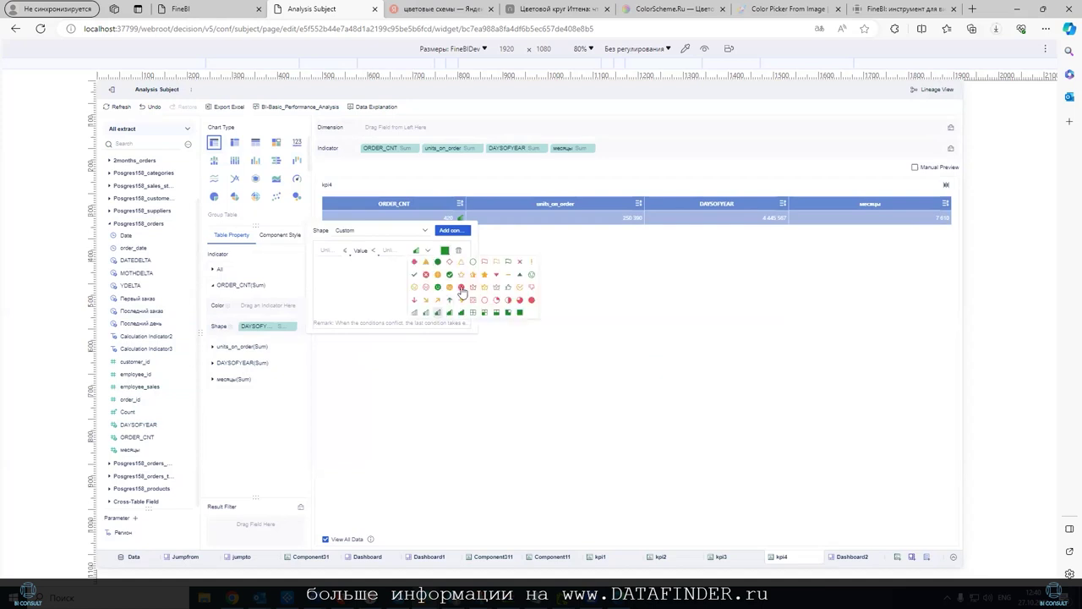
left_click(519, 314)
left_click(428, 252)
left_click(510, 300)
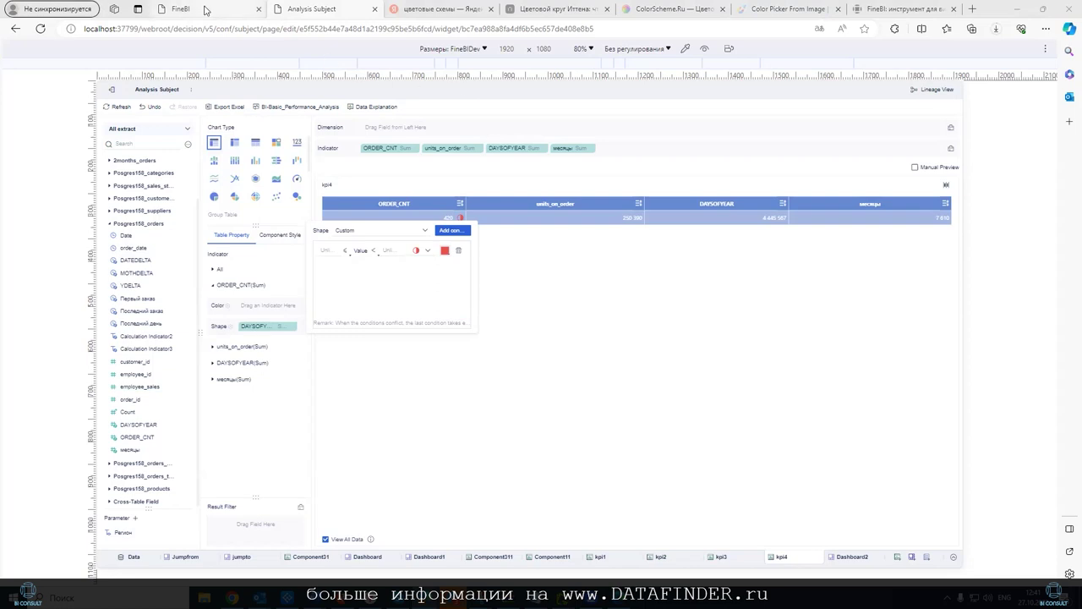
left_click(216, 9)
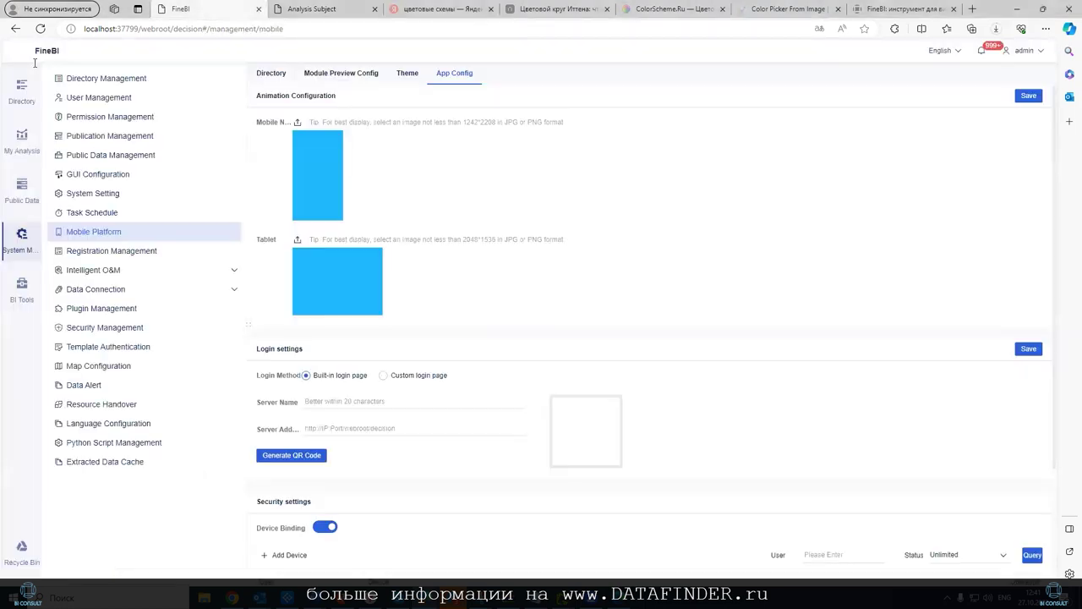
Create a new scheduled task named 'thrsth' and advance to the dispatcher object step.
left_click(122, 212)
left_click(282, 98)
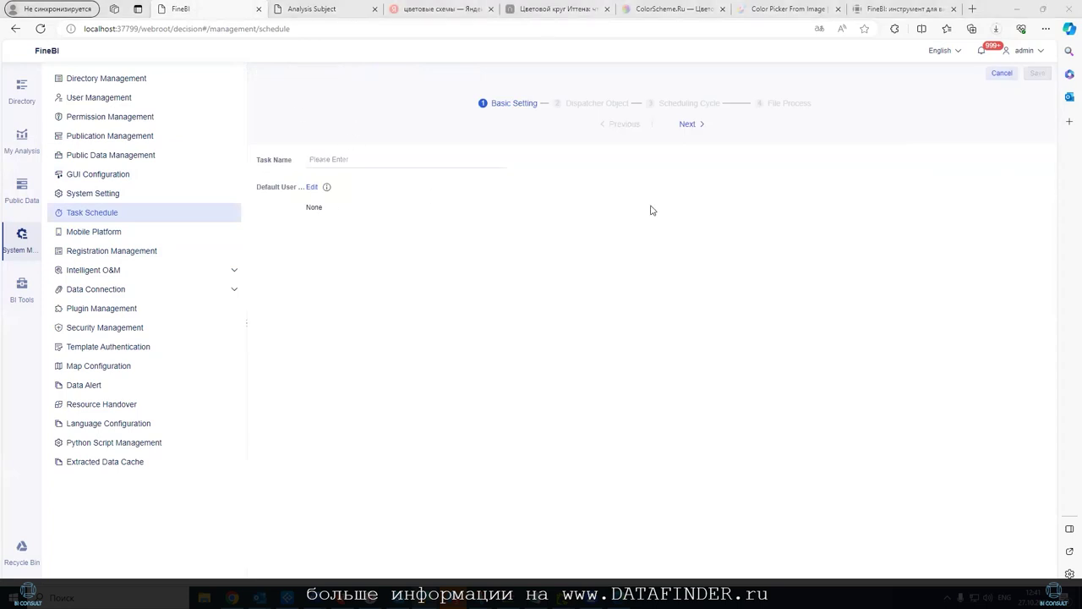
type("thrsth")
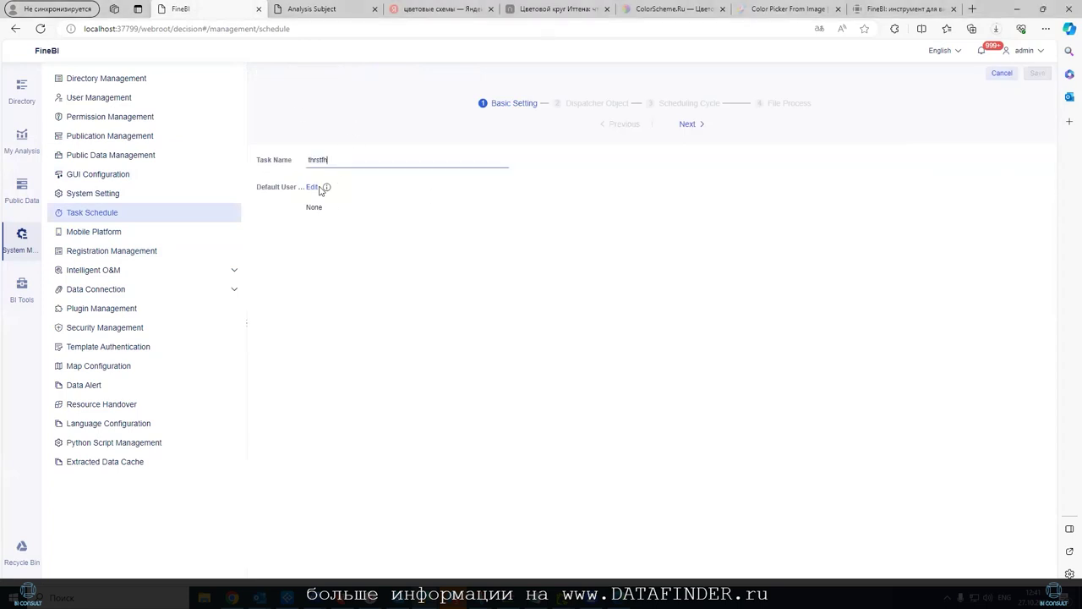
left_click(686, 124)
Set the task object to BI template Dashboard from admin's Analysis Subject3.
left_click(481, 159)
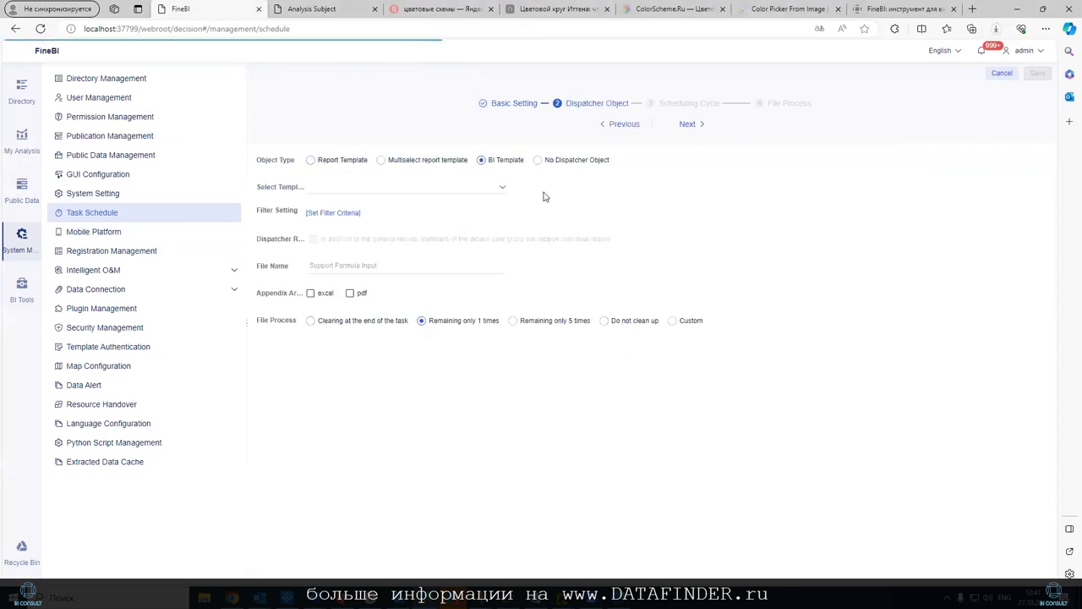
left_click(367, 187)
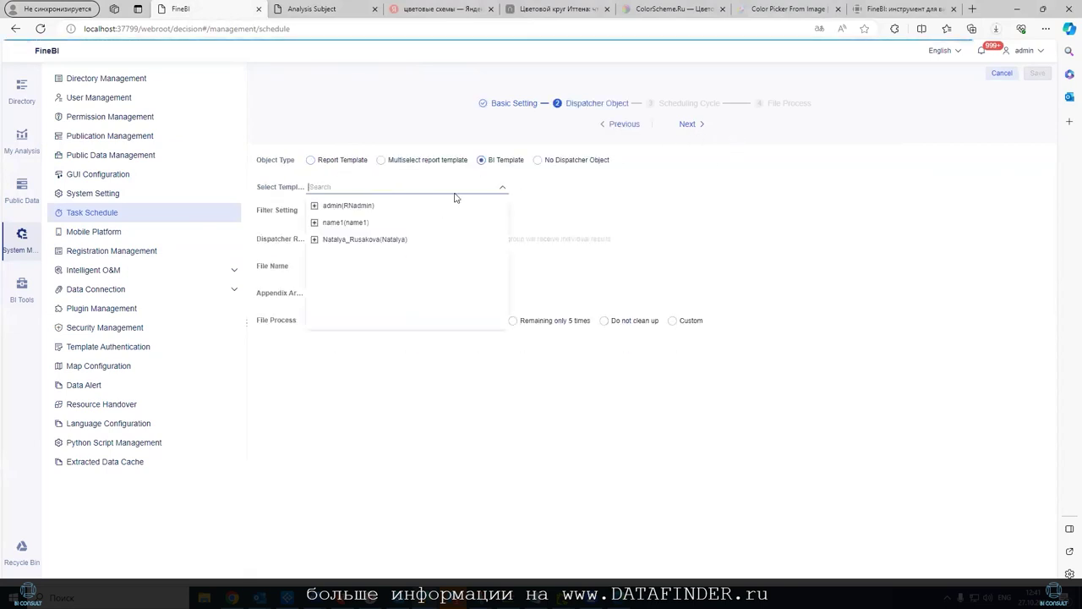
left_click(314, 239)
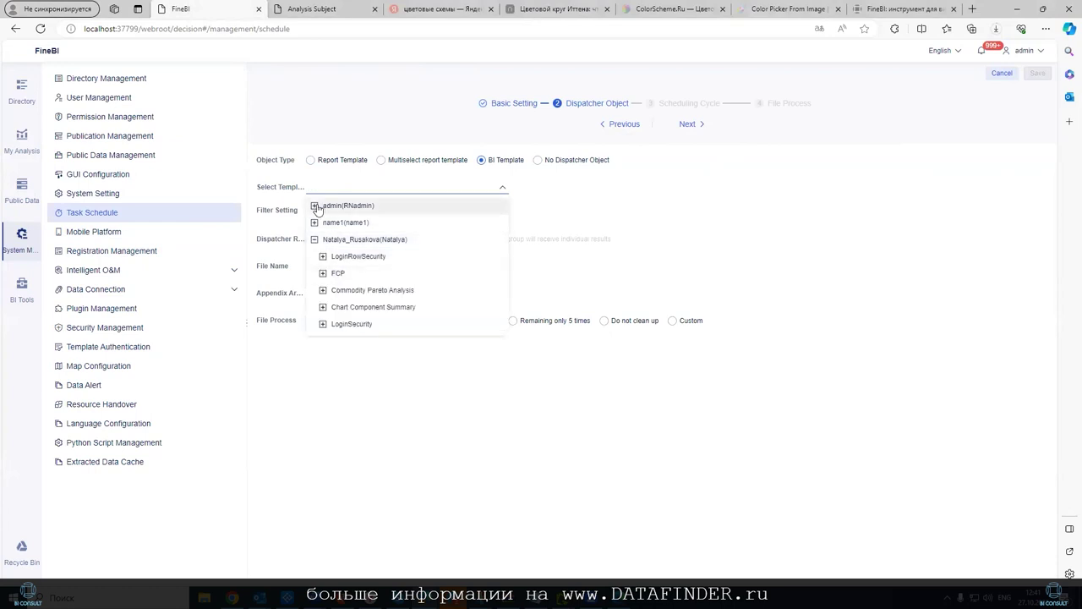
left_click(315, 205)
left_click(351, 273)
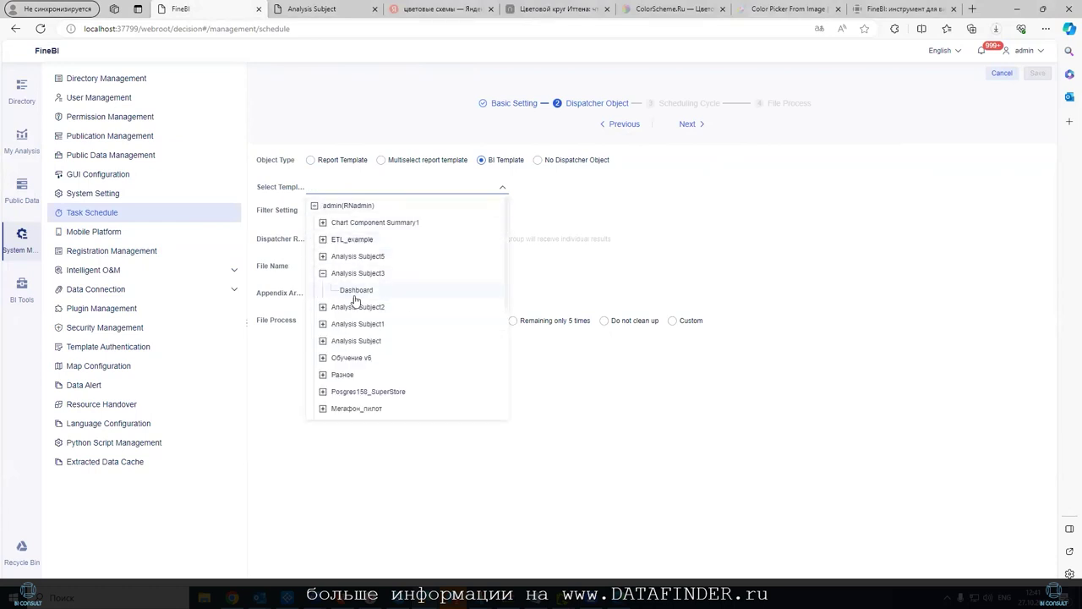
left_click(356, 290)
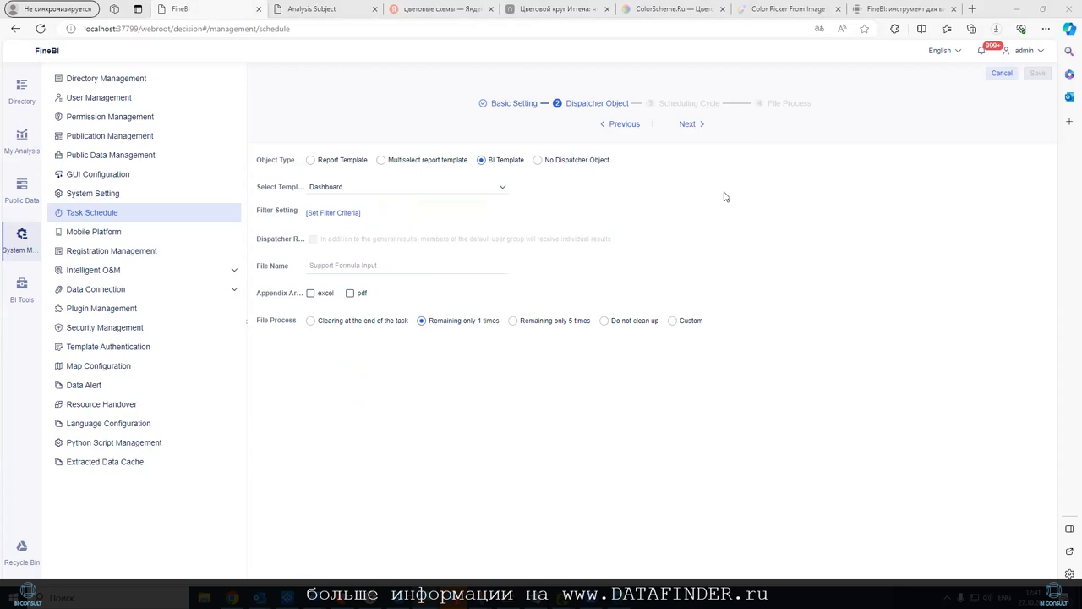
left_click(328, 8)
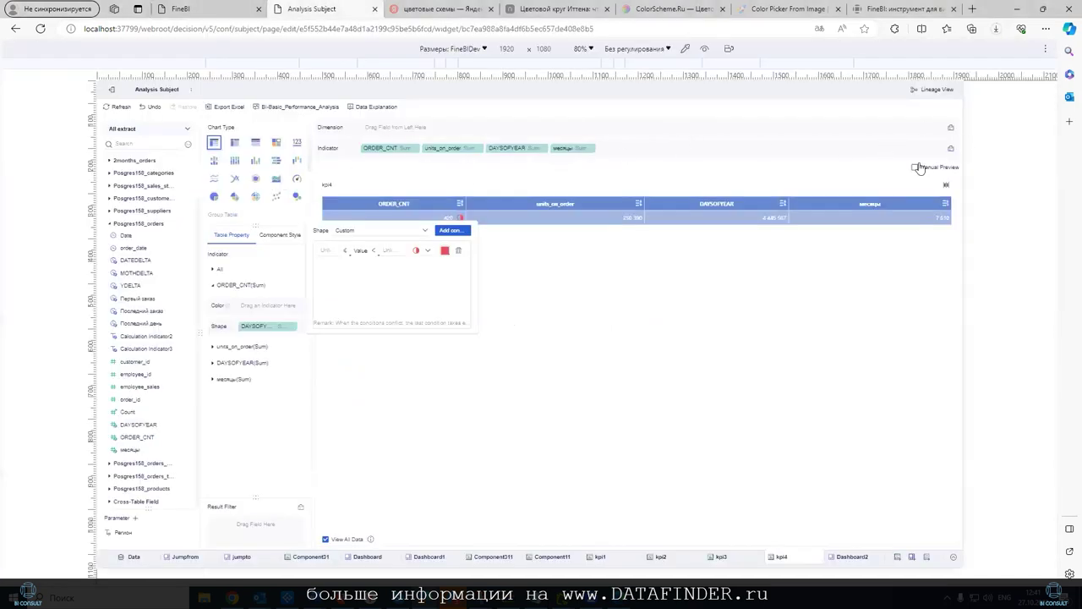
Turn off device emulation and show Dashboard2 in its mobile layout.
left_click(1046, 48)
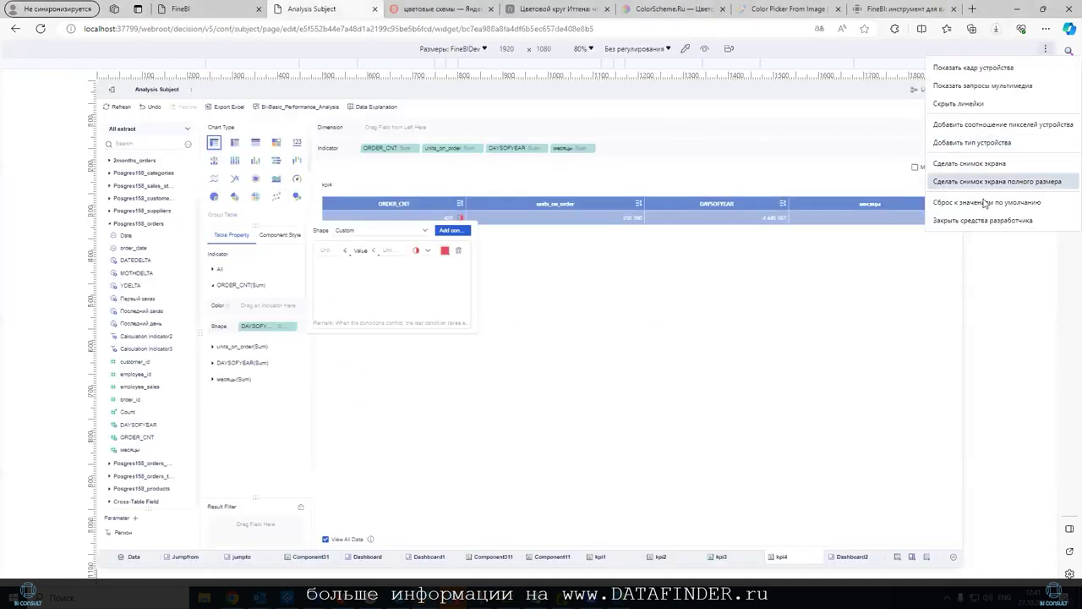
left_click(981, 220)
left_click(947, 570)
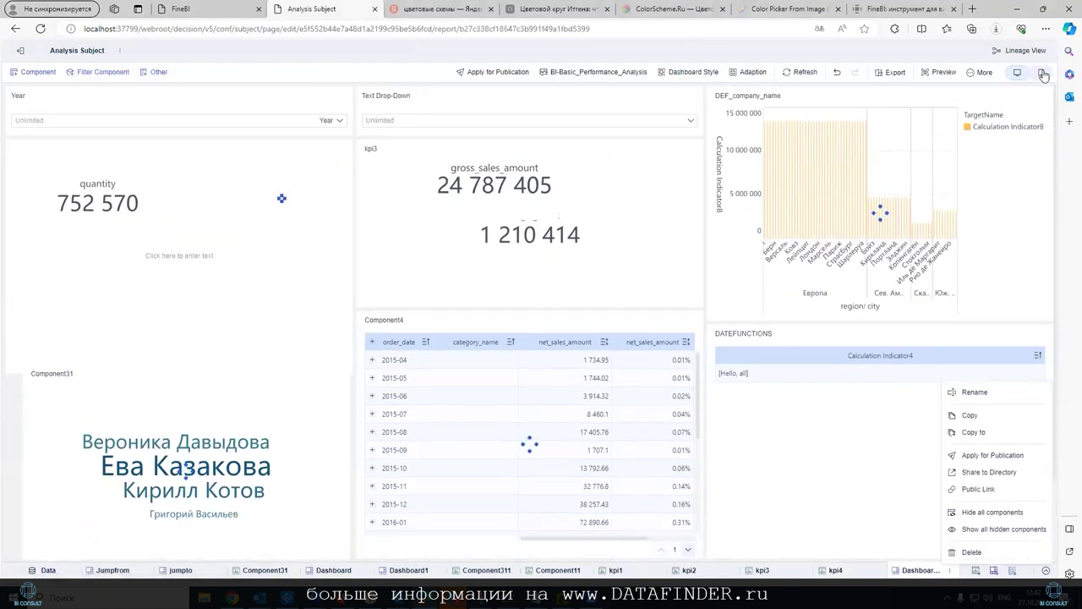
left_click(1041, 72)
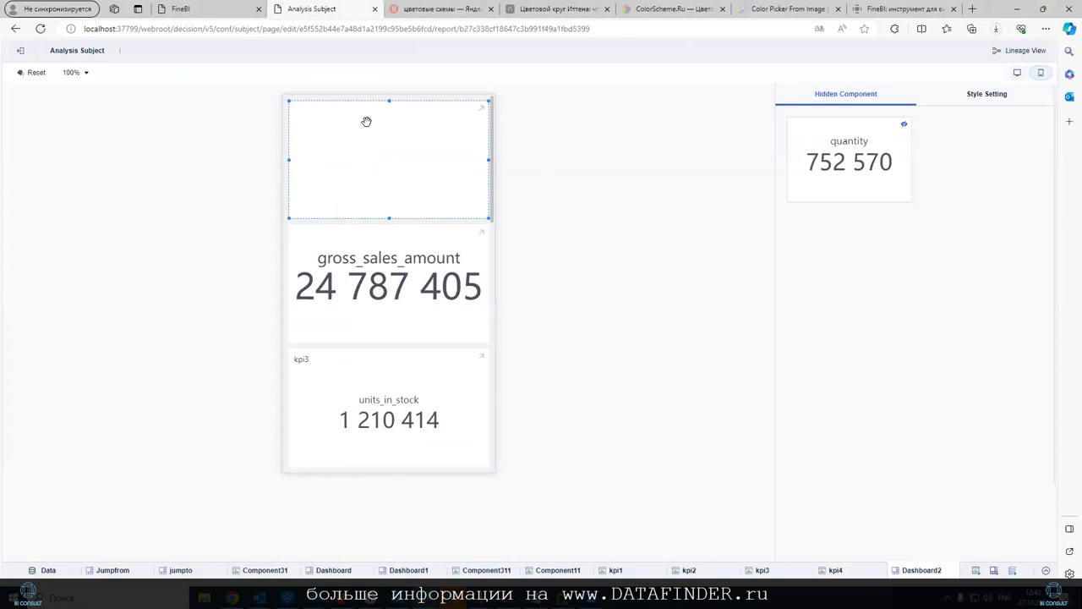
Select and deselect the gross_sales_amount card, then browse the mobile page style settings.
left_click(437, 256)
left_click(487, 247)
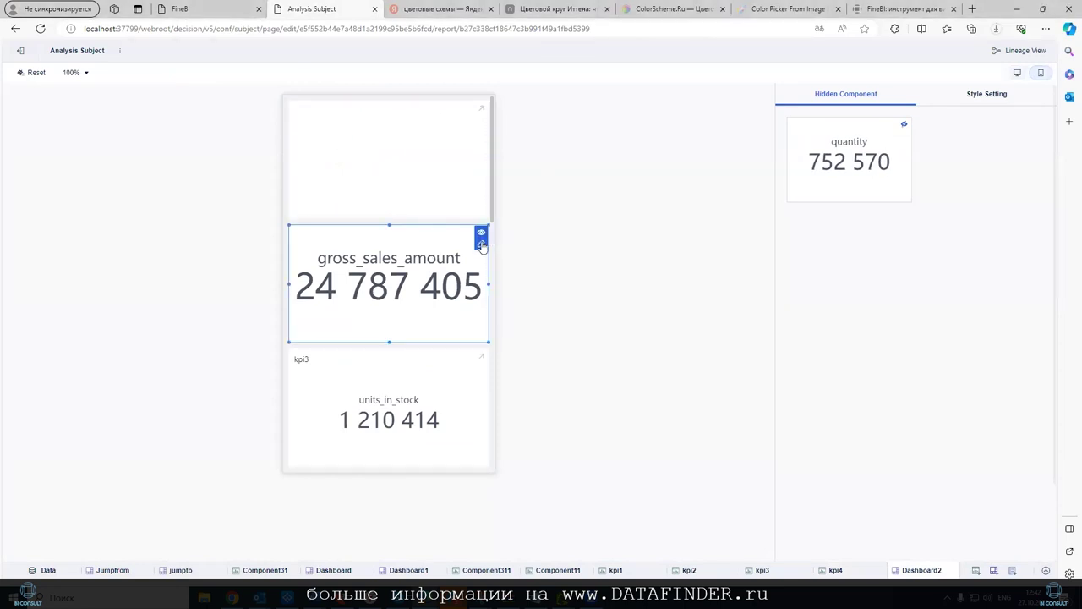
left_click(193, 245)
left_click(985, 97)
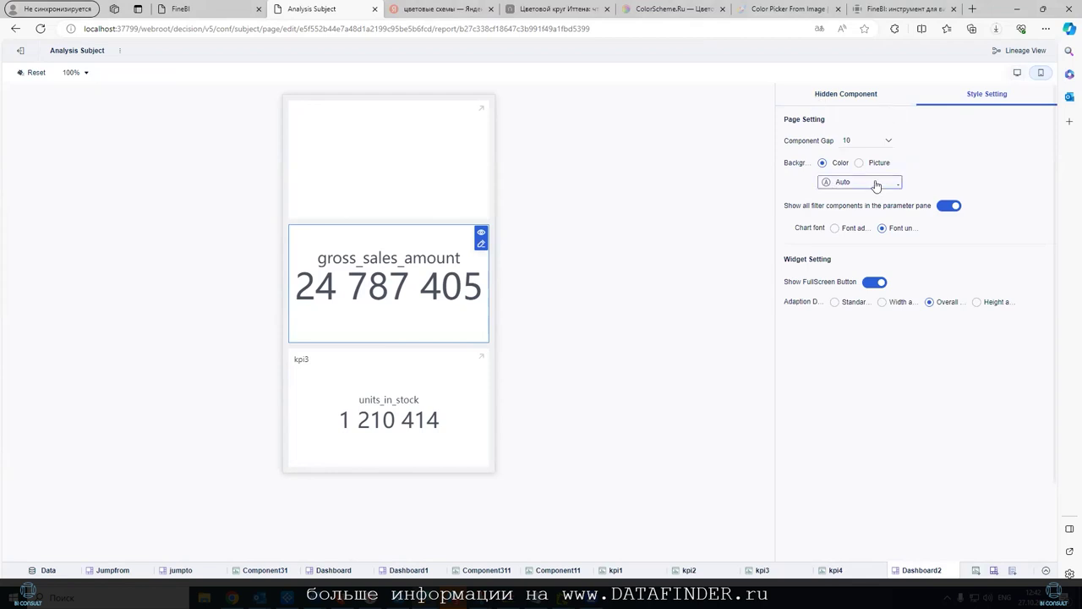
scroll(396, 183, "down", 5)
scroll(413, 215, "down", 3)
scroll(435, 237, "down", 5)
scroll(436, 241, "down", 2)
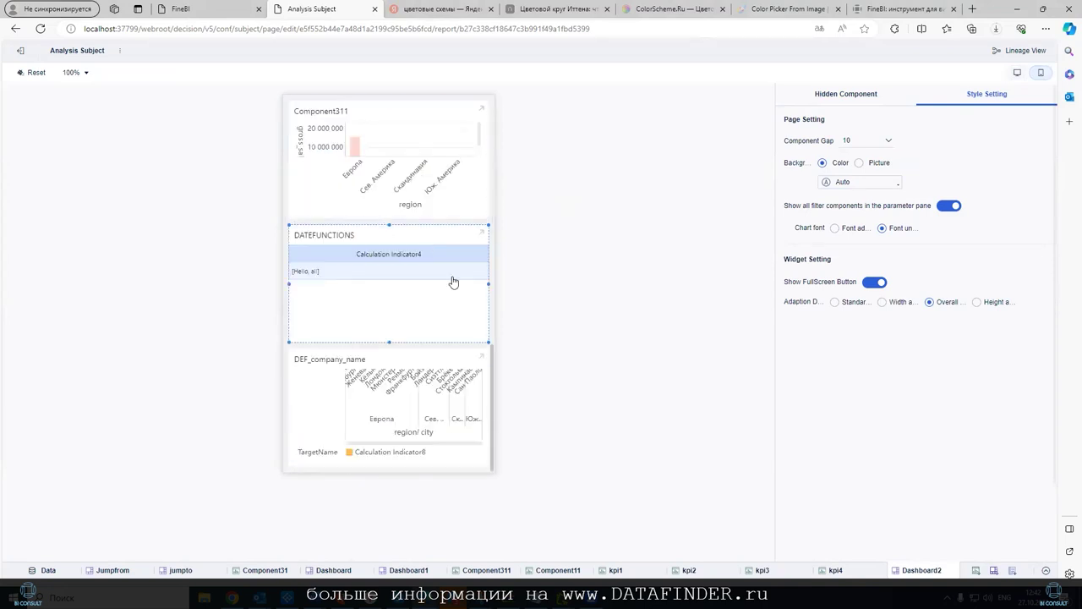
scroll(451, 282, "up", 5)
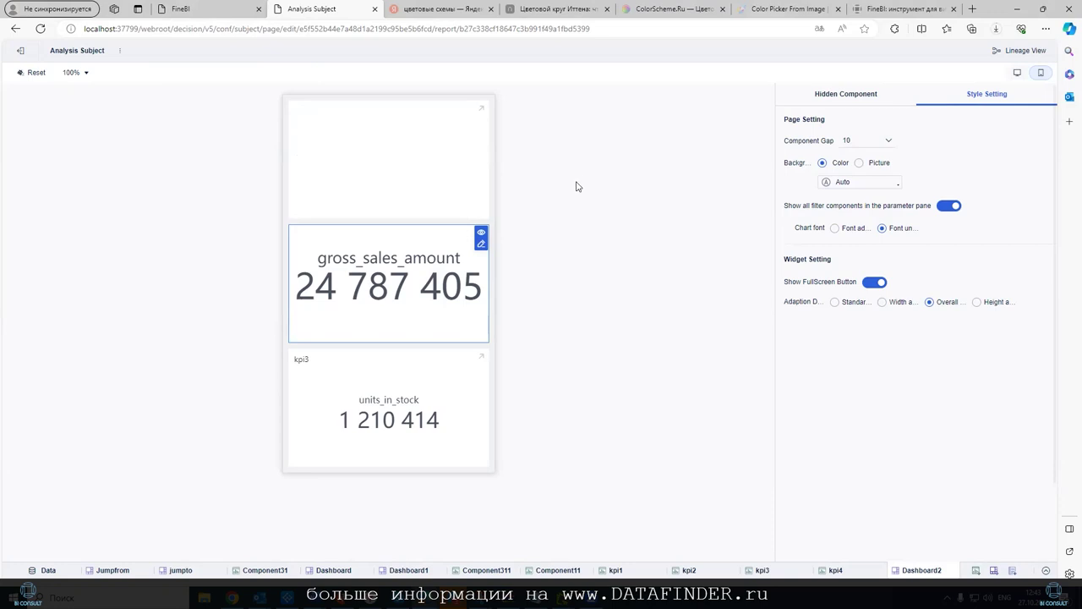
Return the dashboard to its desktop layout and select the Year filter.
left_click(1017, 72)
left_click(316, 101)
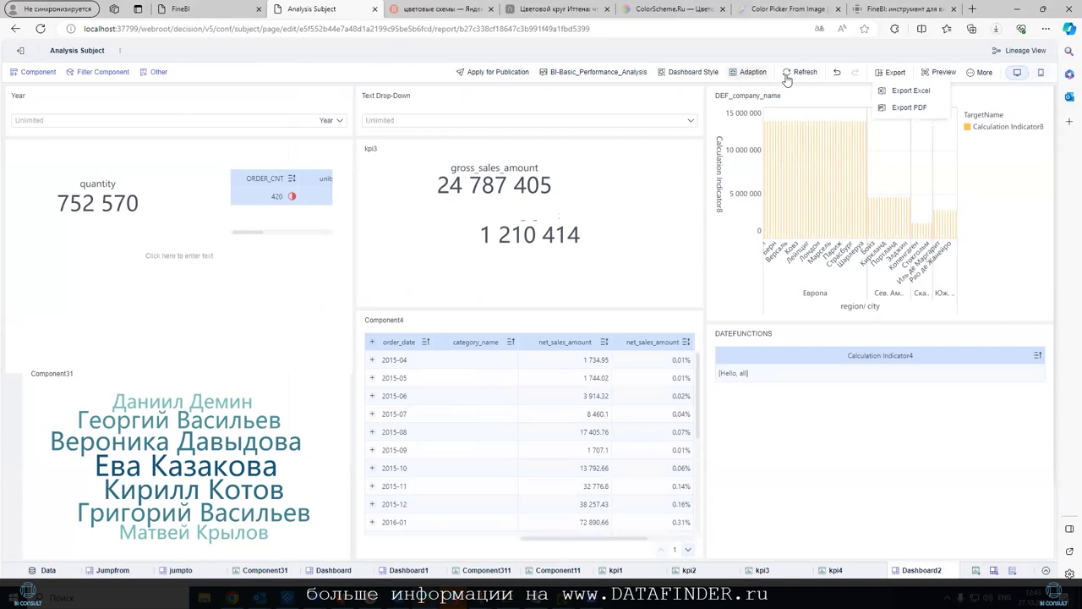
scroll(726, 558, "down", 2)
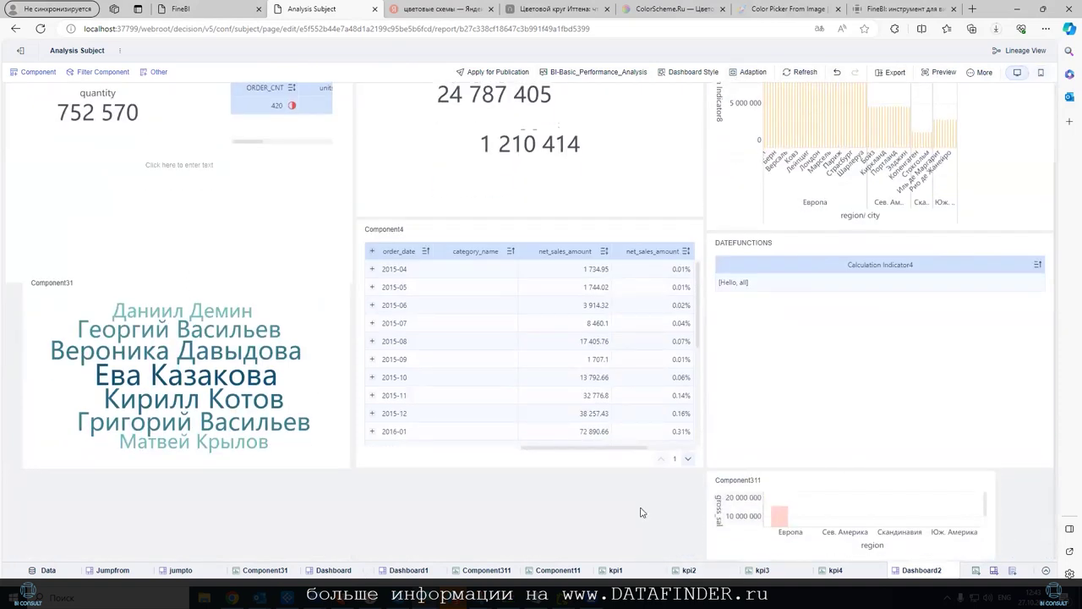
Enable the dashboard's public share link with no expiry date, then go back to Task Schedule.
left_click(436, 570)
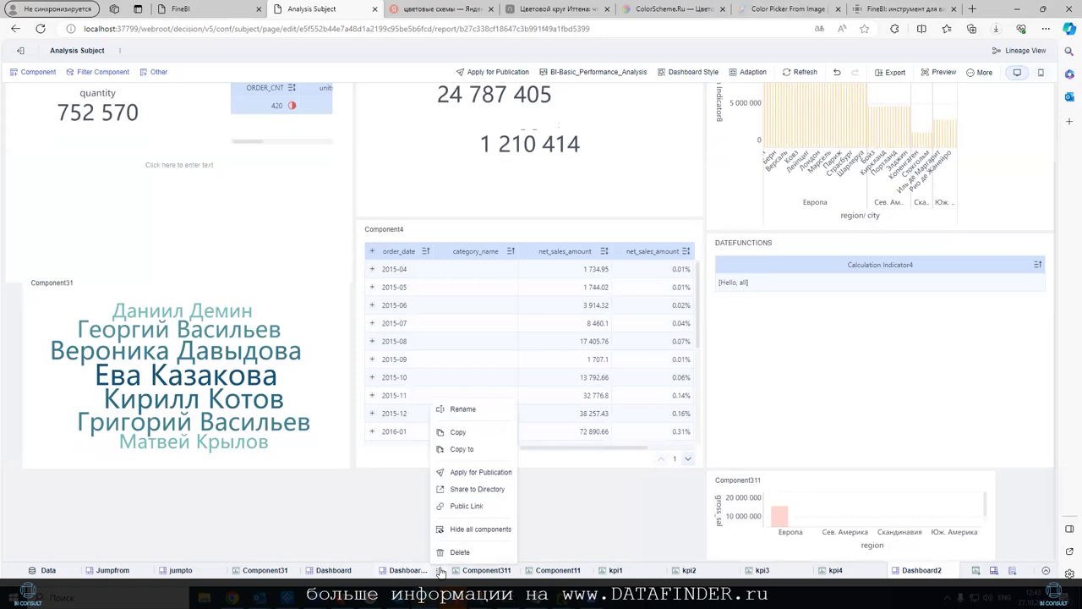
left_click(466, 506)
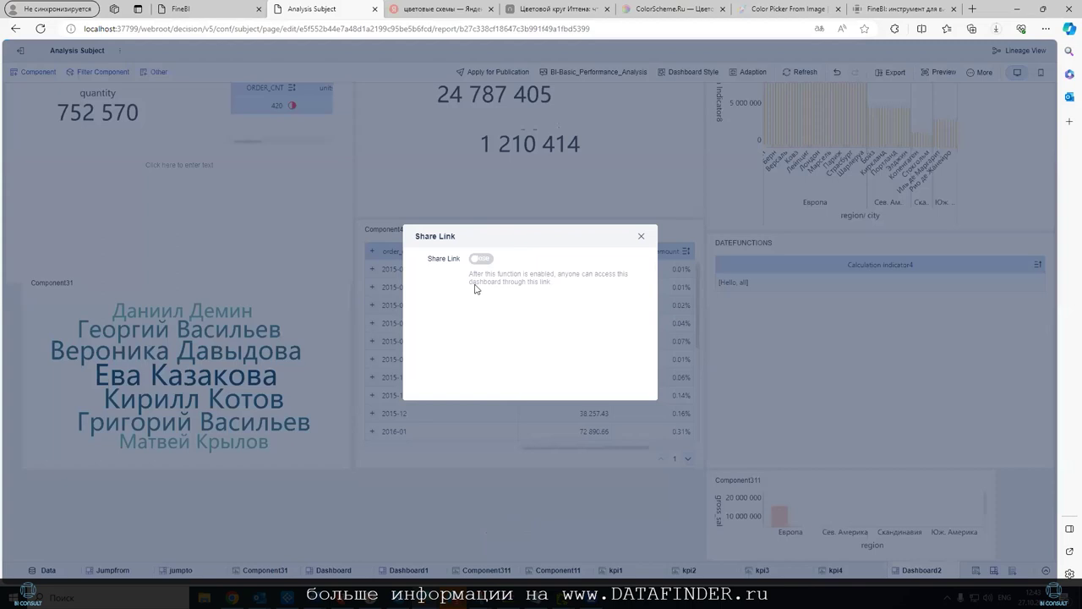
left_click(482, 259)
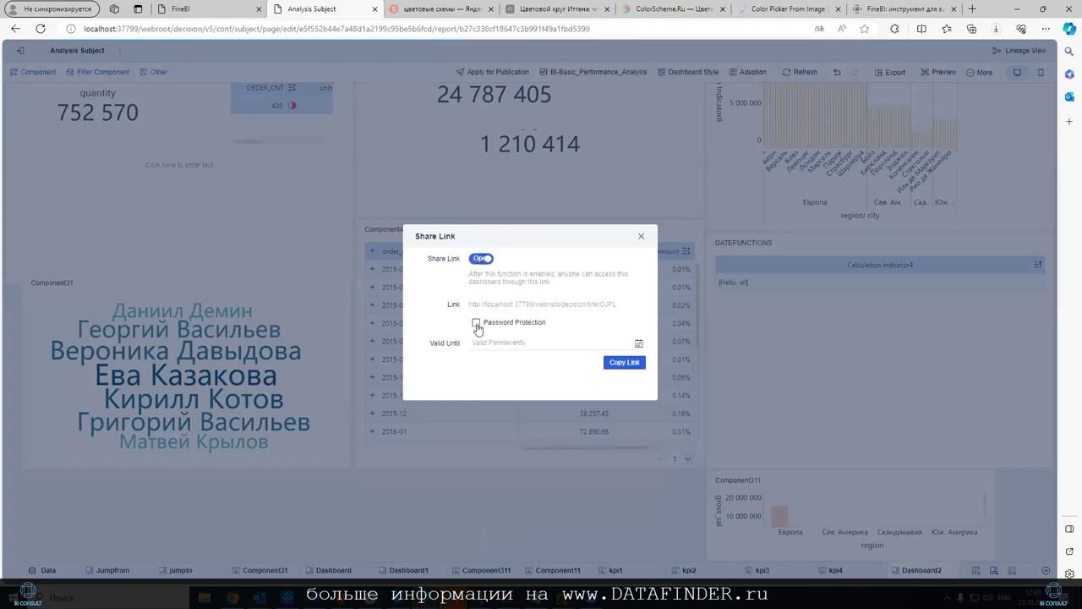
left_click(640, 345)
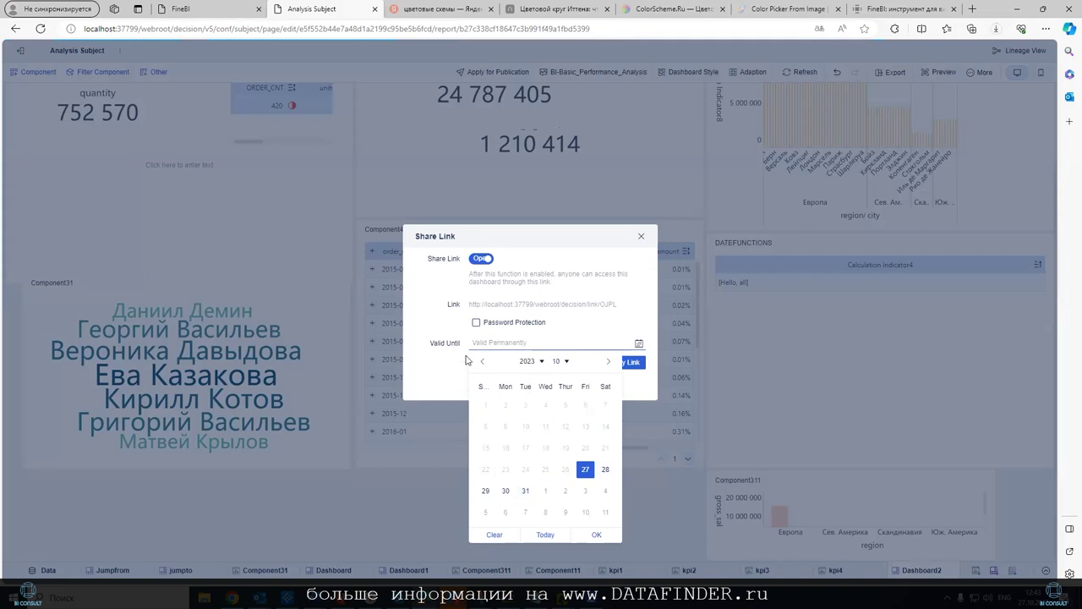
left_click(493, 536)
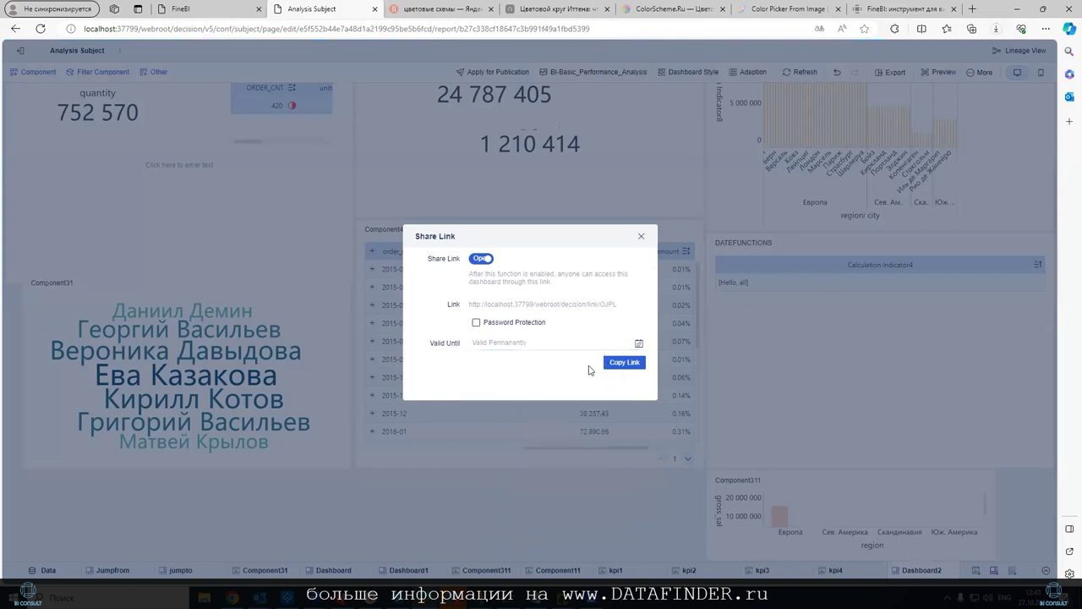
left_click(641, 236)
left_click(211, 8)
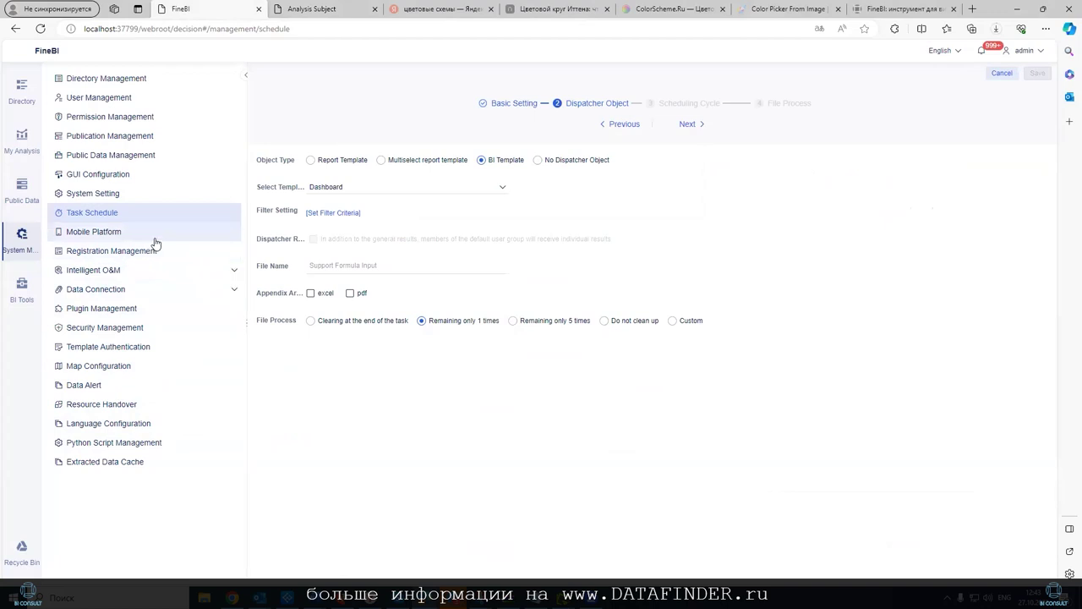
Export Dashboard2 as both Excel and PDF, then open the downloaded Dashboard2.pdf.
left_click(292, 8)
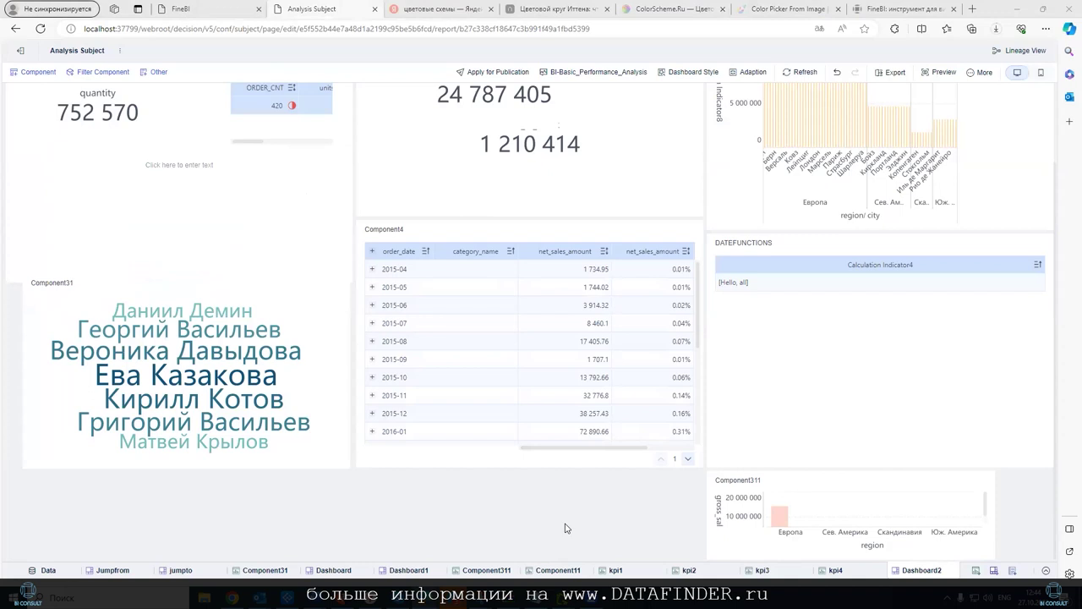
scroll(573, 517, "up", 1)
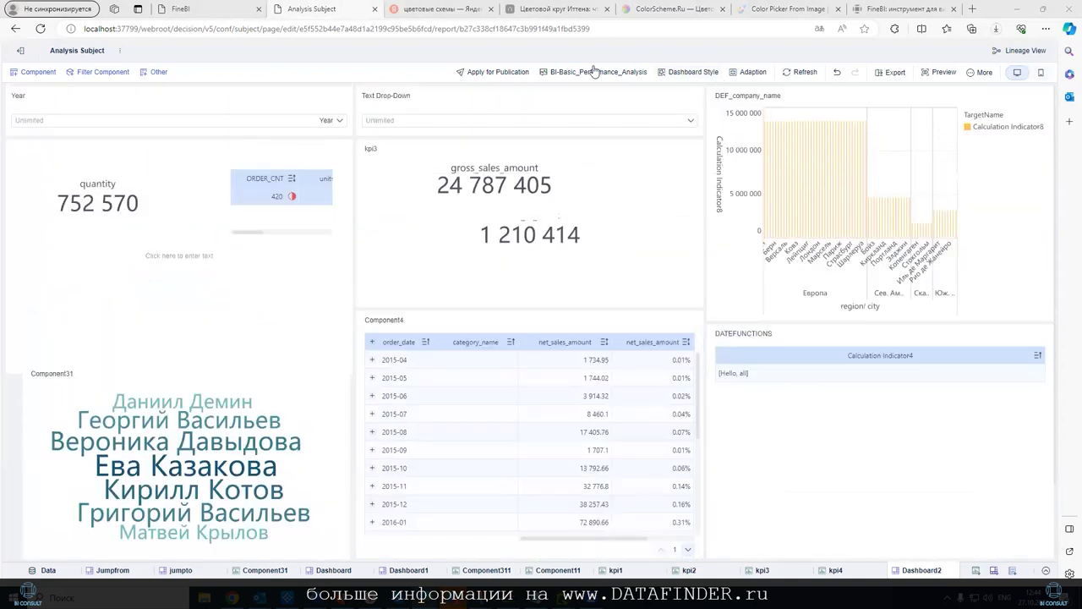
mouse_move(890, 72)
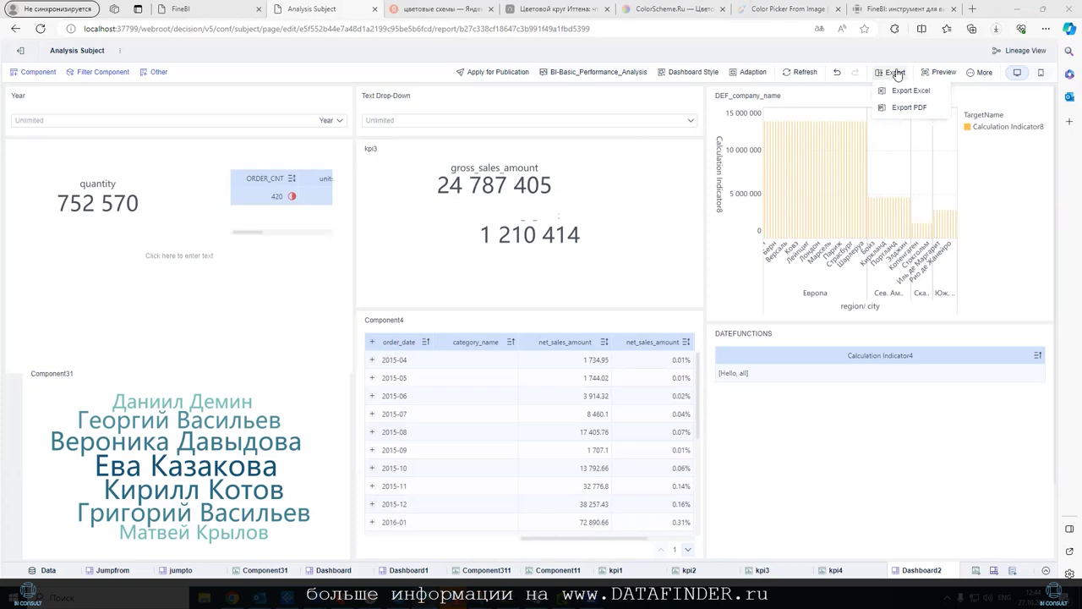
left_click(898, 90)
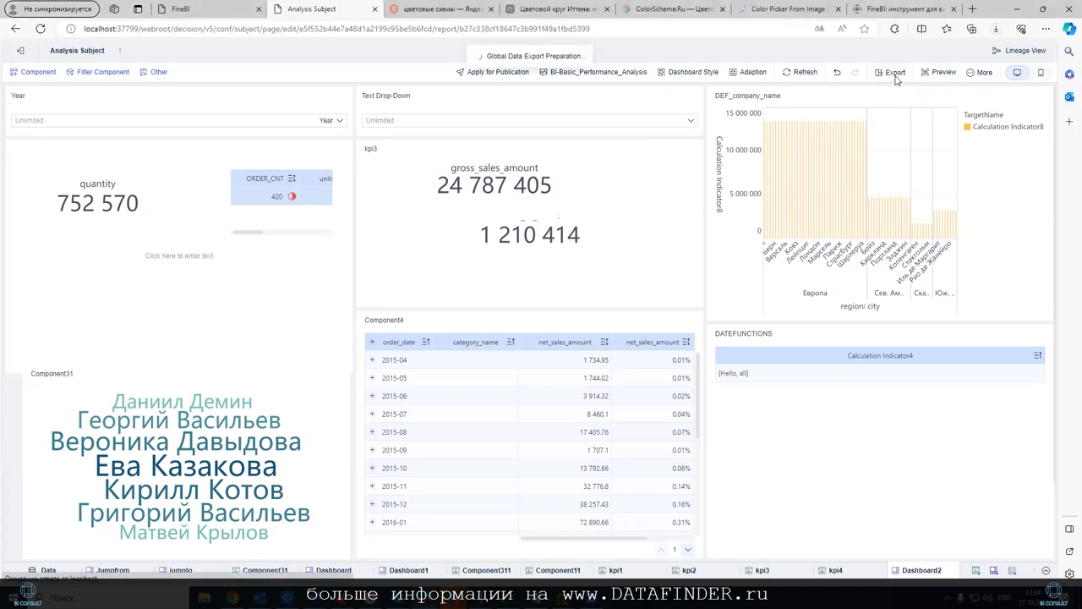
left_click(906, 107)
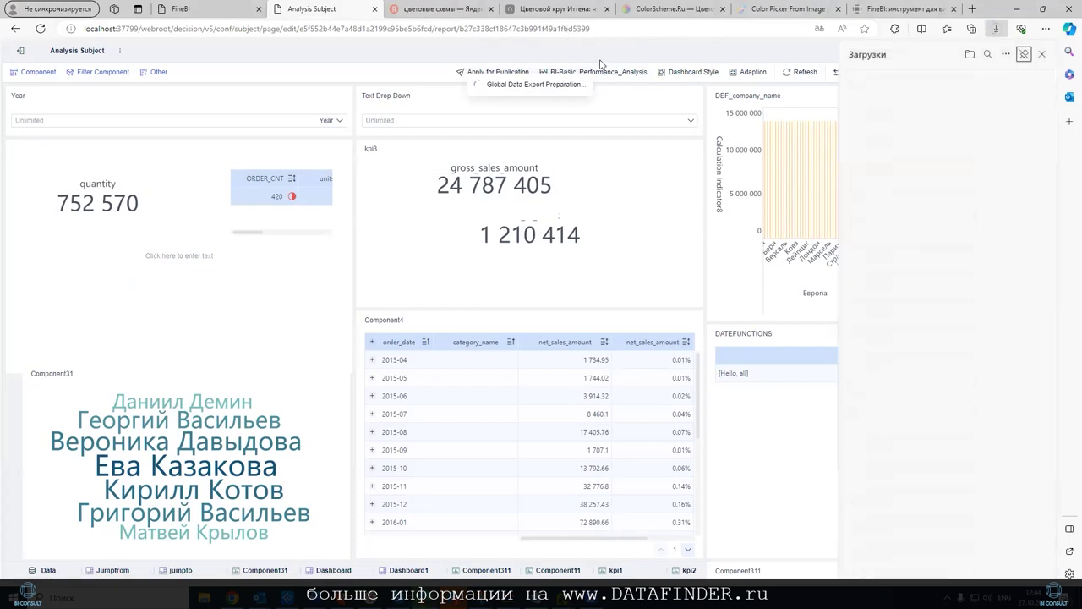
mouse_move(886, 82)
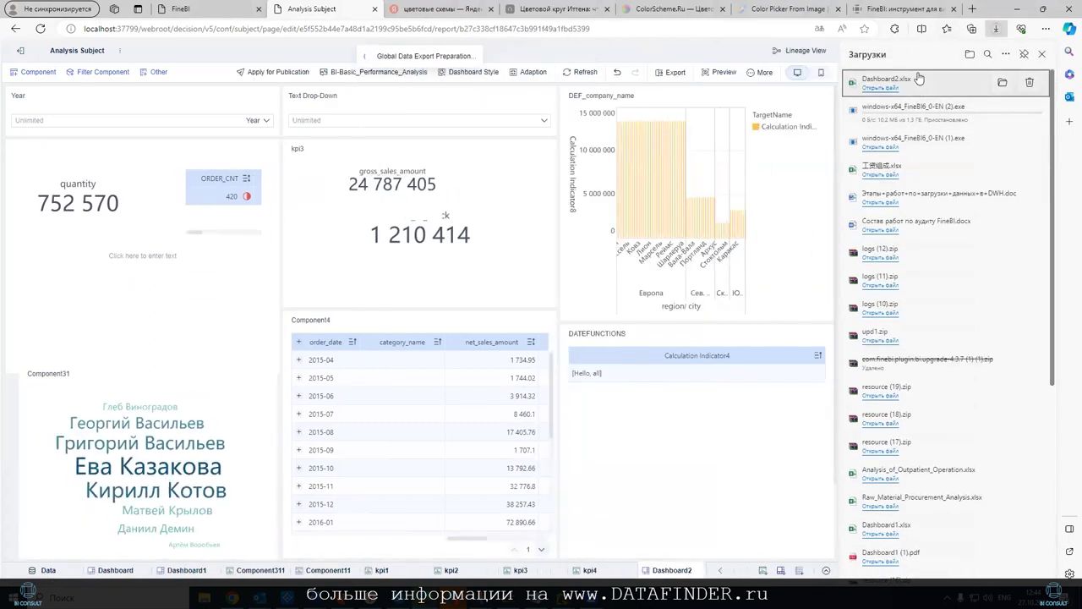
left_click(880, 88)
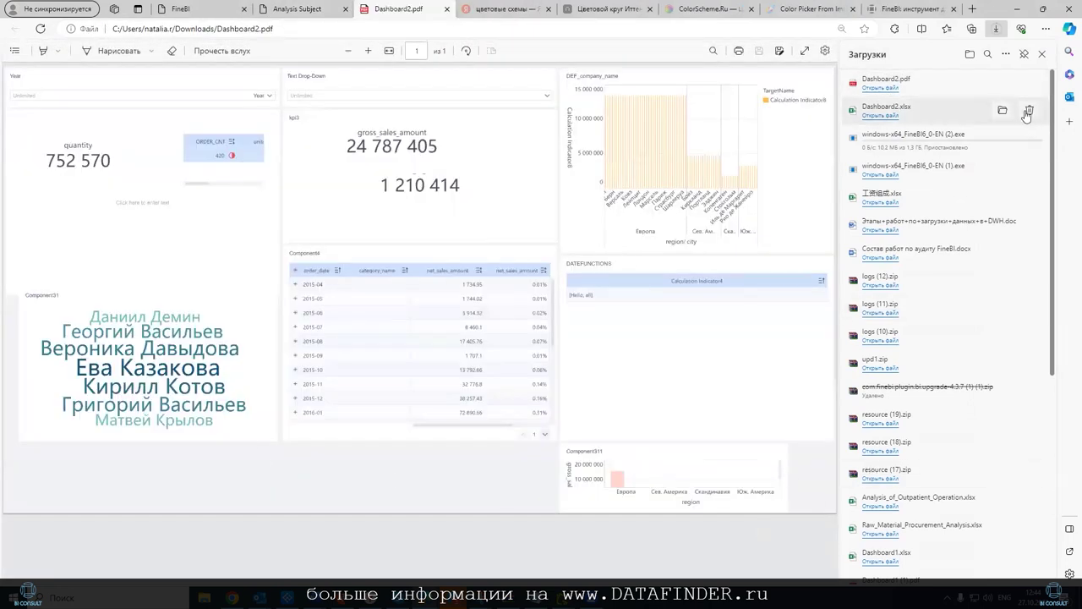
Close the downloads list to view the Dashboard2 PDF, then return to the FineBI editor.
left_click(1042, 56)
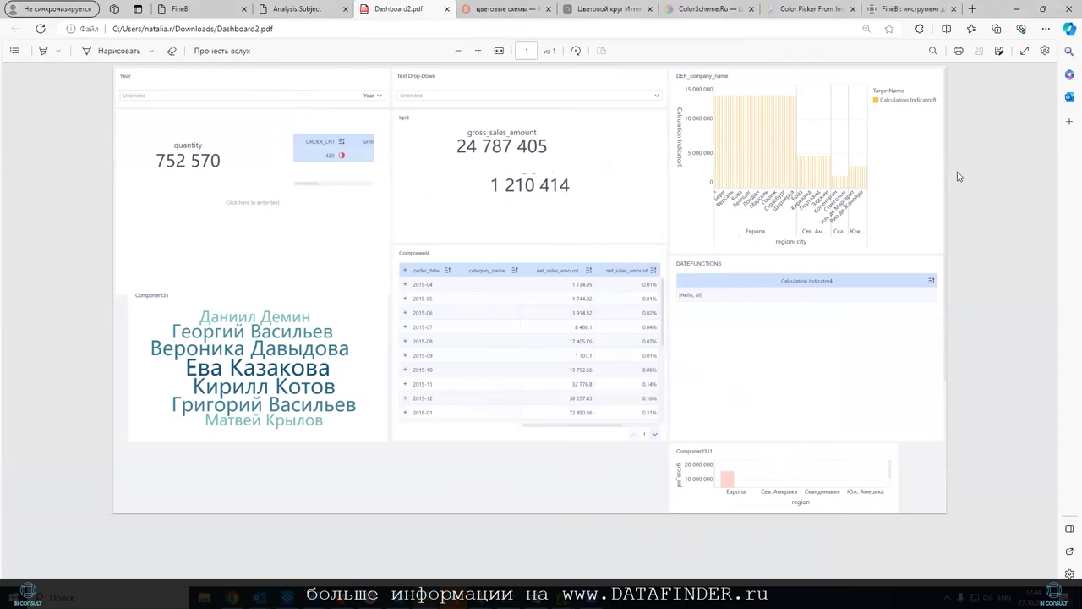
left_click(313, 10)
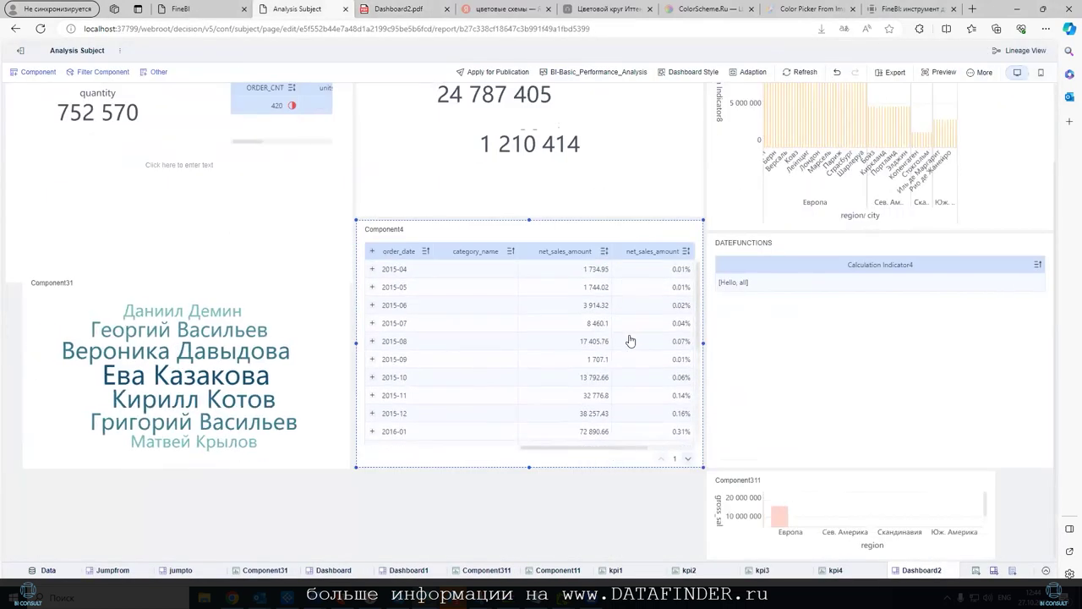
Select the DATEFUNCTIONS component and export Dashboard2 to Excel again, past the multiple-downloads prompt.
left_click(879, 321)
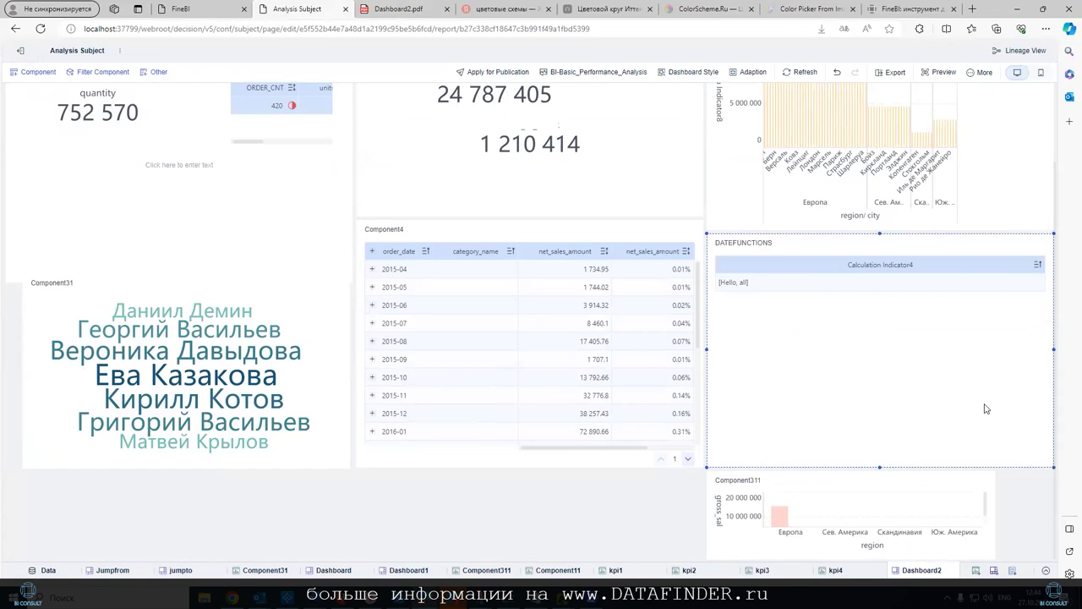
left_click(893, 72)
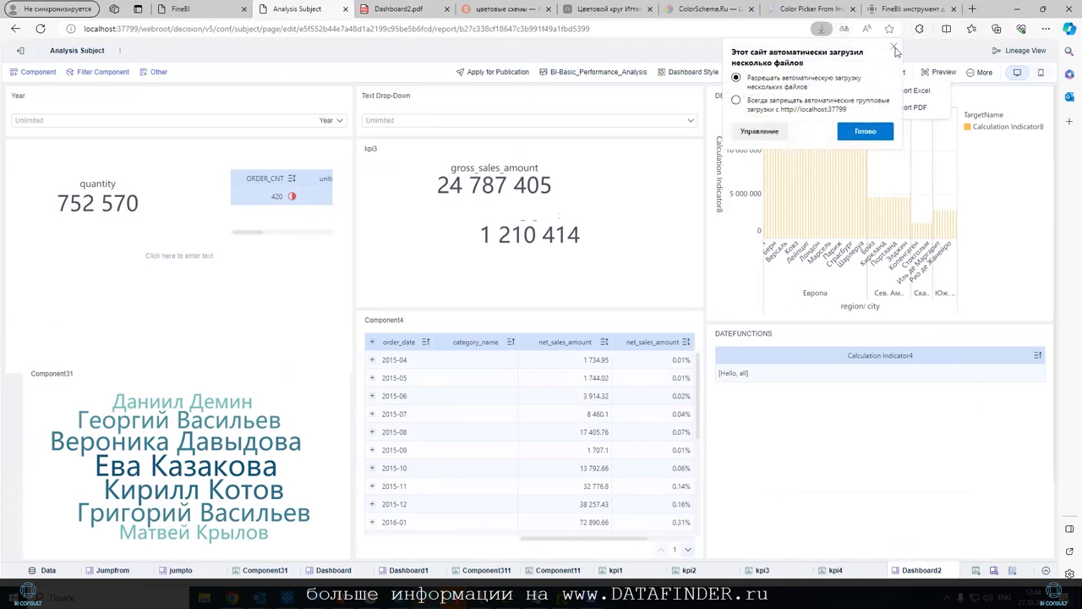
left_click(905, 93)
left_click(906, 92)
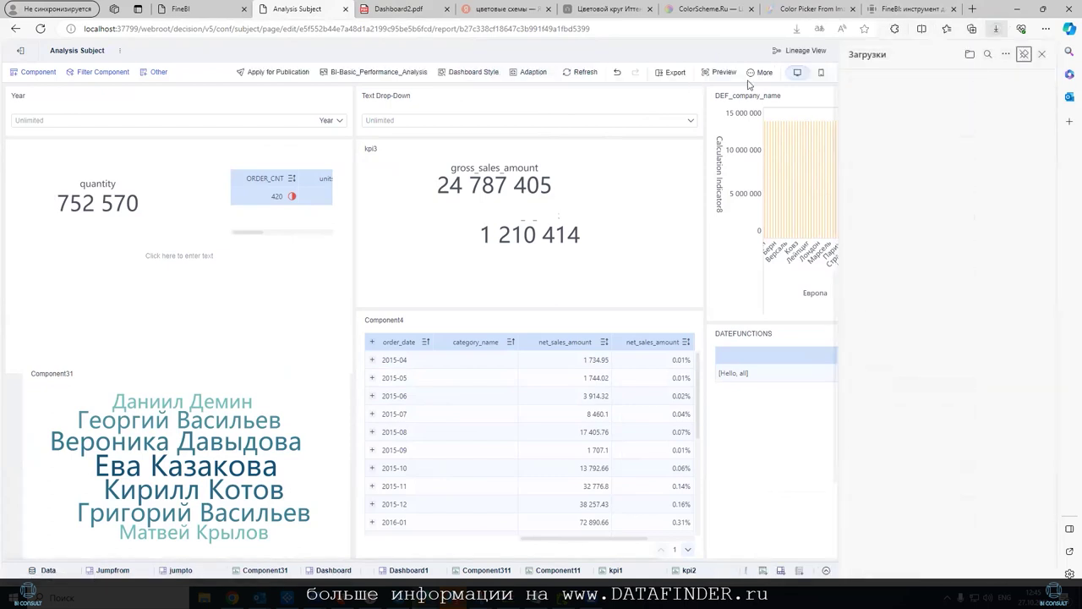
Open Dashboard2 (1).xlsx, scroll through its Dashboard sheet, then close the workbook.
left_click(894, 91)
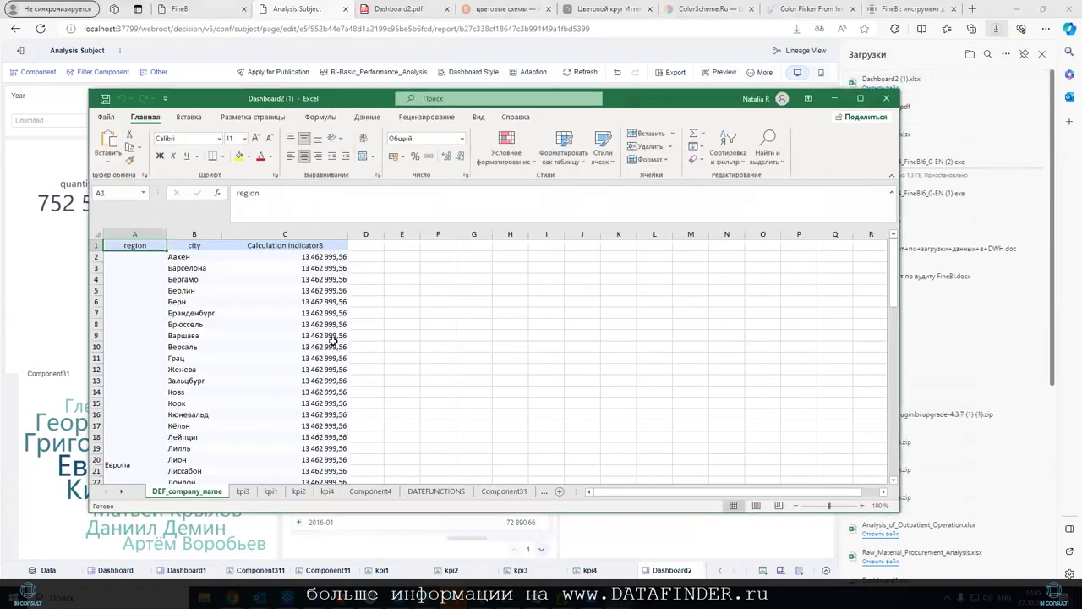
left_click(543, 491)
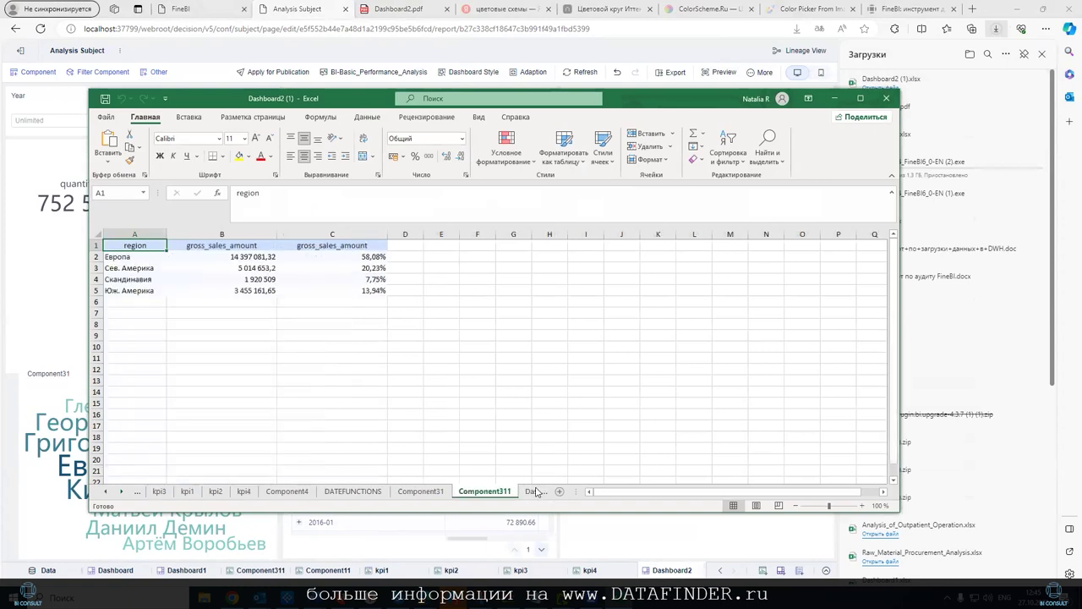
left_click(538, 492)
scroll(600, 369, "down", 5)
scroll(639, 351, "down", 7)
scroll(639, 351, "down", 7)
scroll(640, 350, "up", 2)
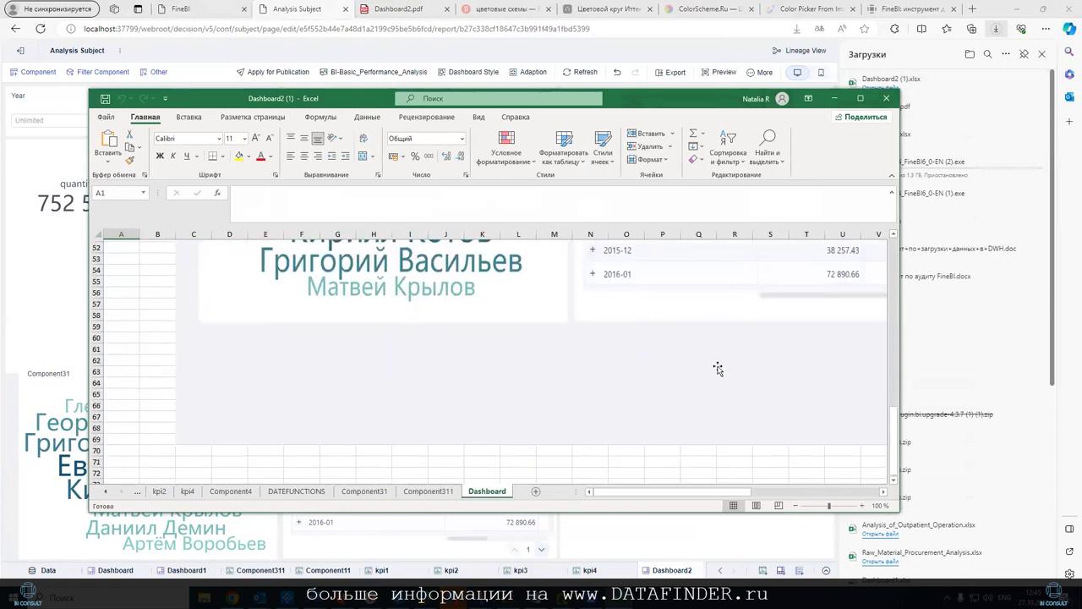
left_click_drag(615, 497, 735, 496)
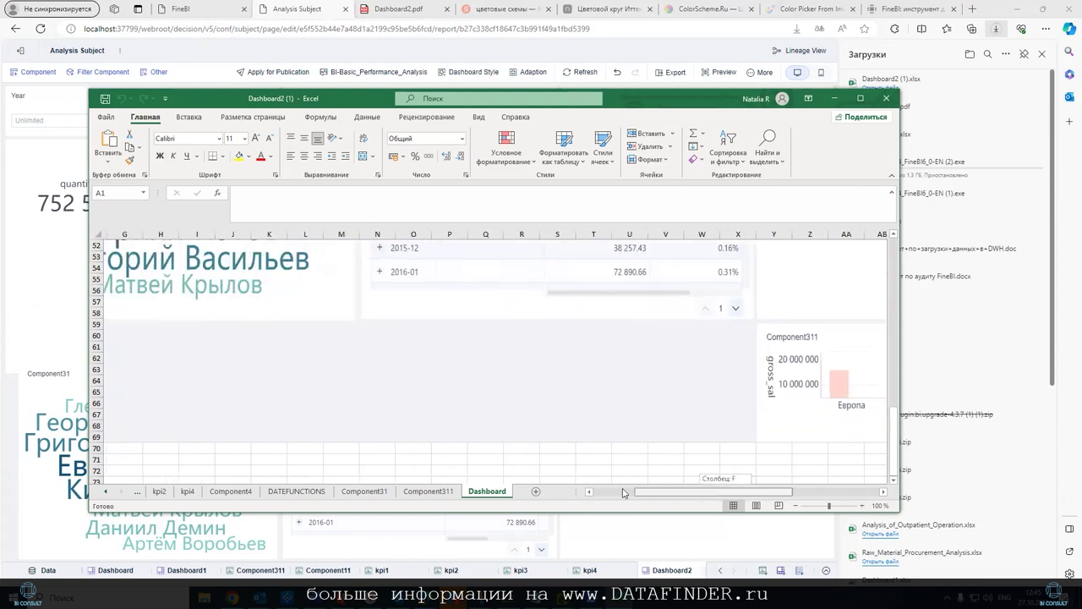
left_click_drag(726, 492, 605, 493)
left_click(888, 100)
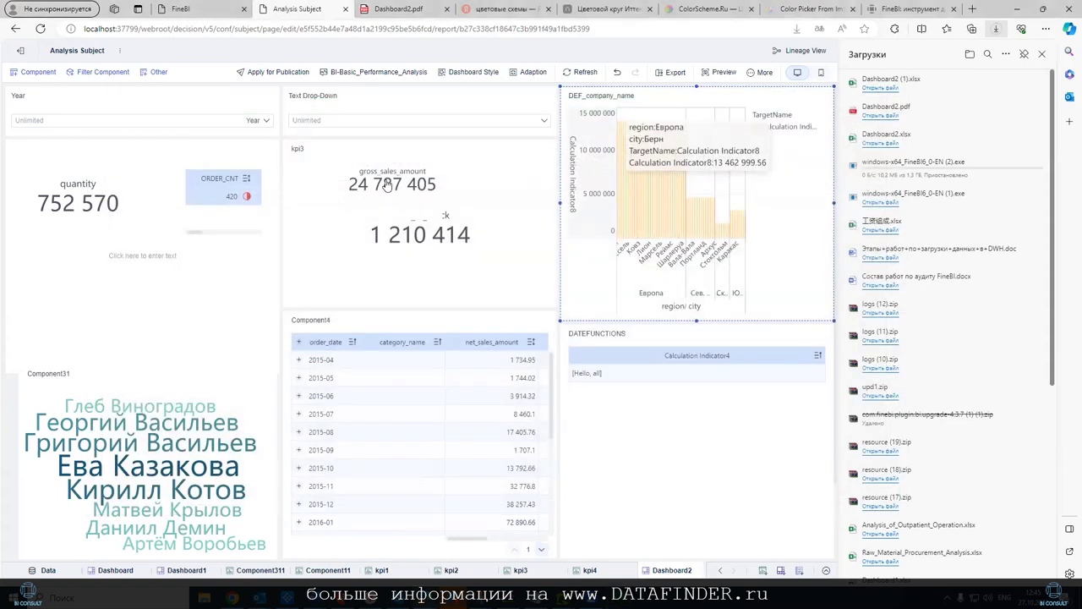
Close the downloads list and open the 'Анализ продаж торговой компании' dashboard from the FineBI Directory.
left_click(386, 184)
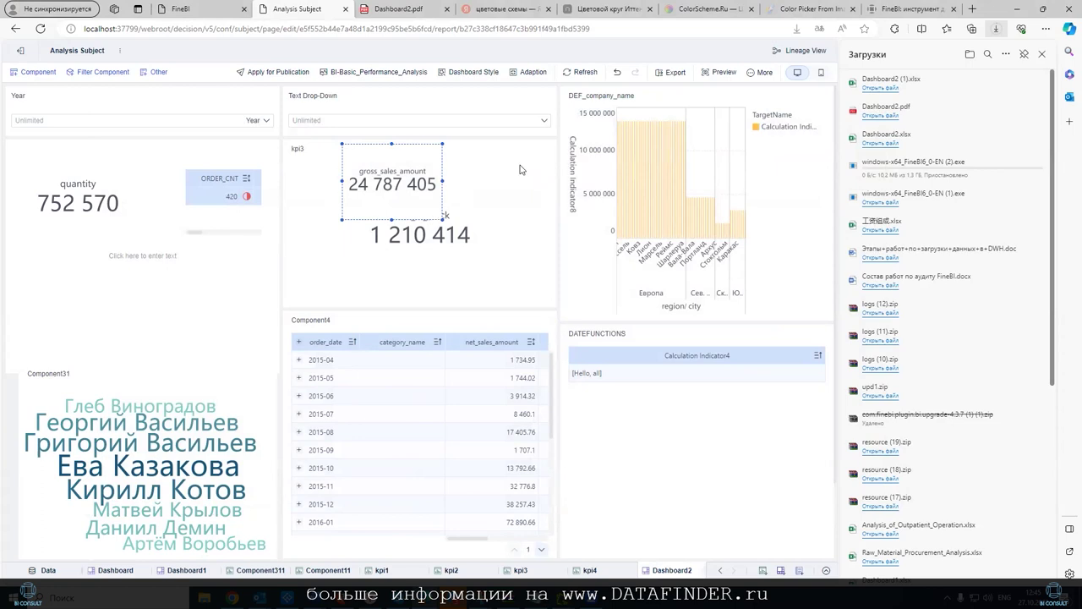
left_click(1041, 54)
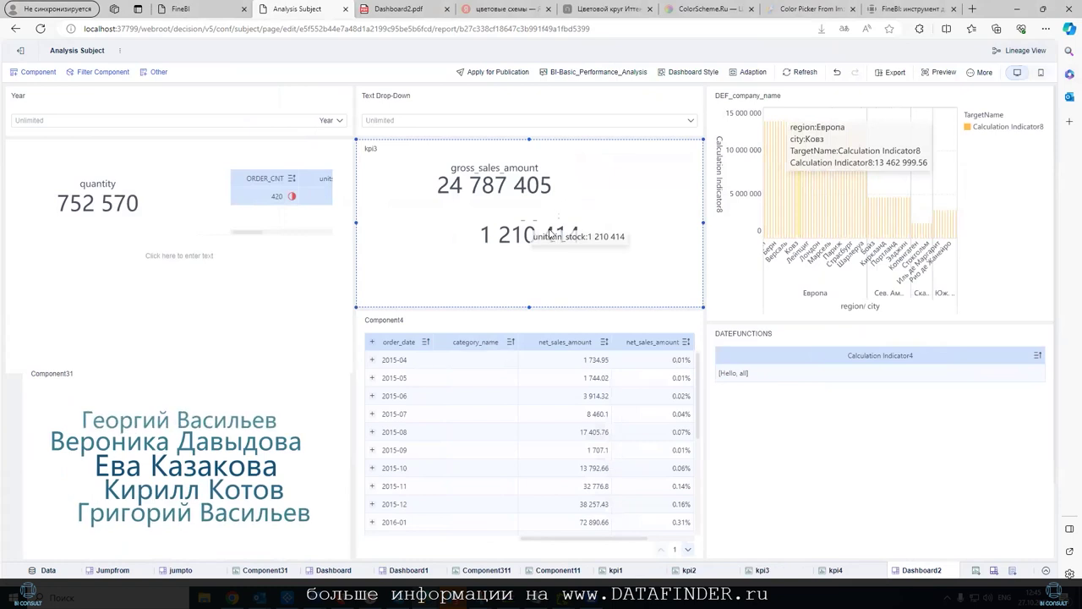
left_click(180, 9)
left_click(22, 89)
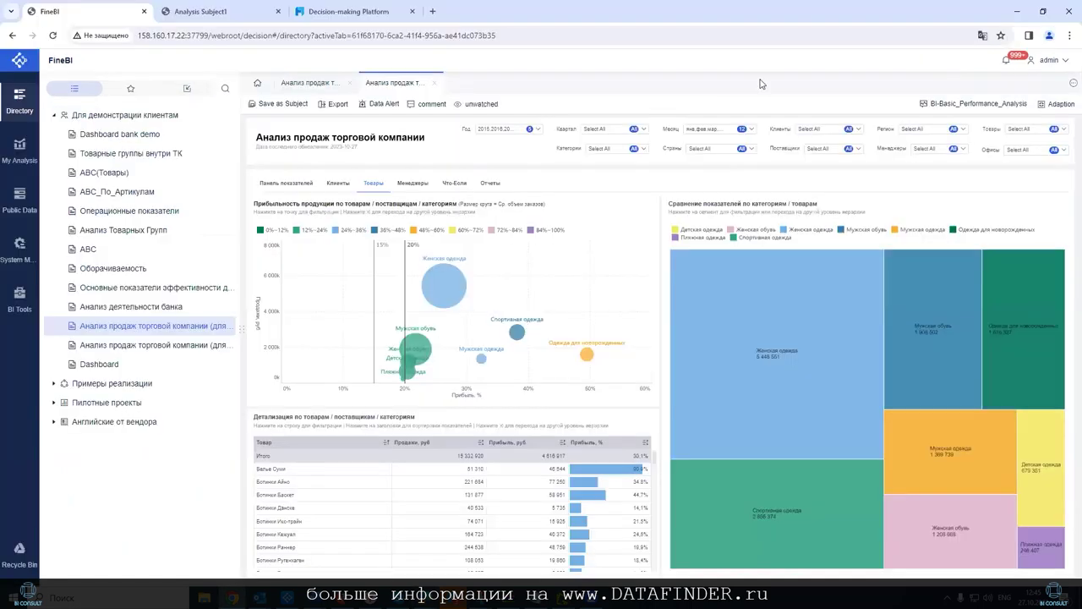
Export the trading company sales dashboard to a file, widen the dashboard, and open the downloaded workbook.
left_click(333, 103)
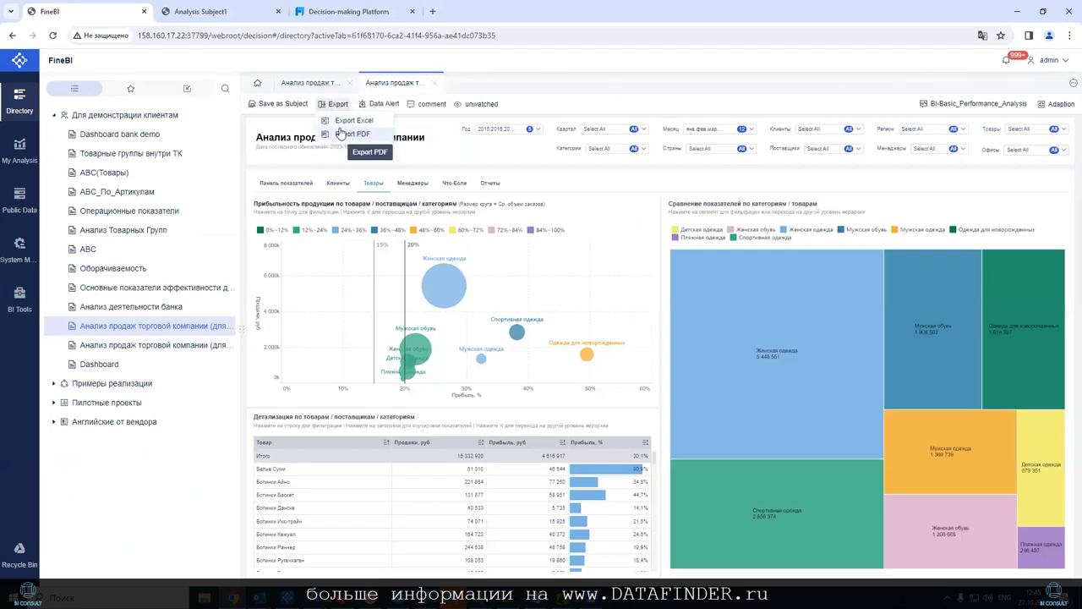
left_click(346, 134)
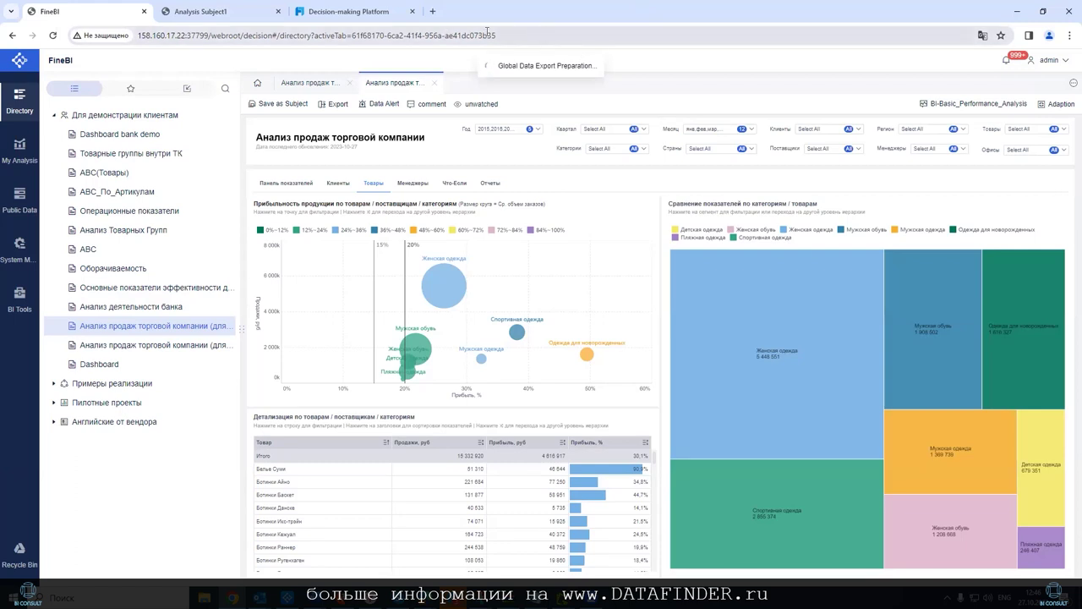
left_click_drag(241, 330, 125, 306)
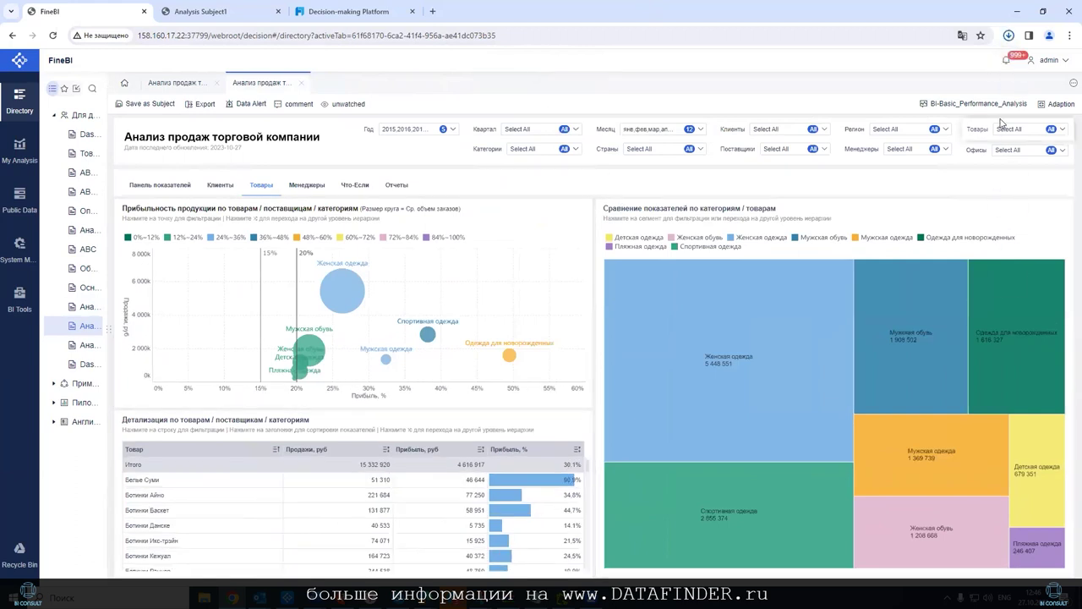
left_click(1009, 34)
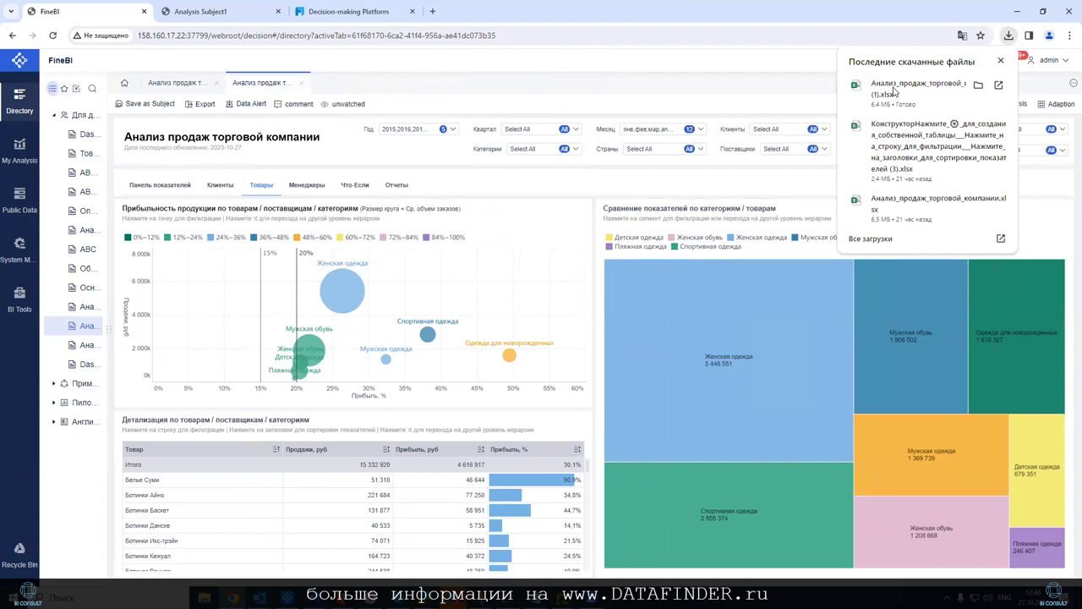
left_click(887, 100)
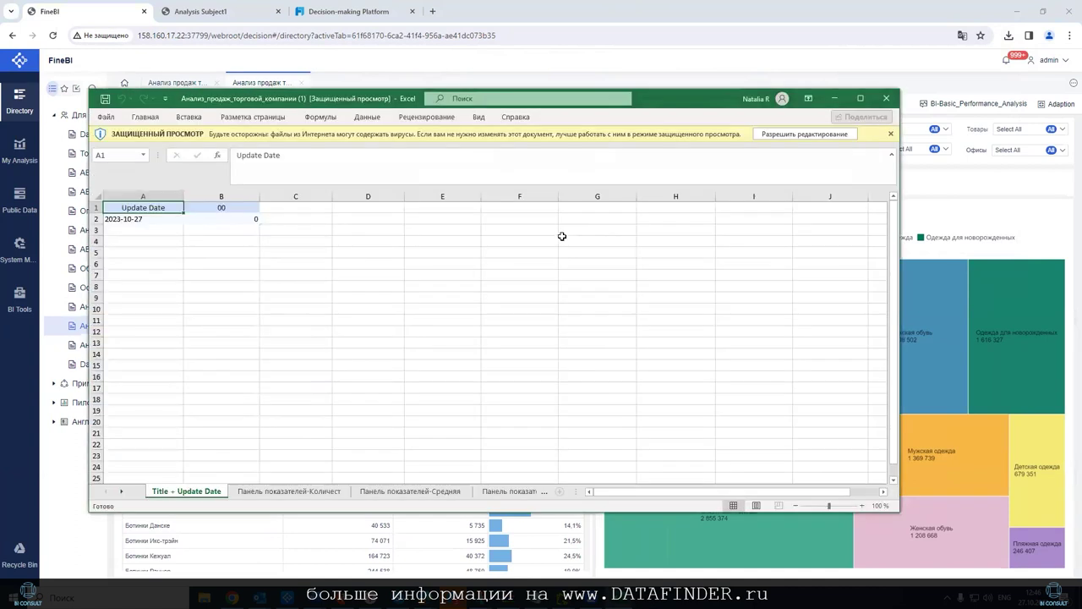
Step through the workbook's sheets from Панель показателей-Продажи to Товары-Детализация по товарам and beyond.
left_click(548, 495)
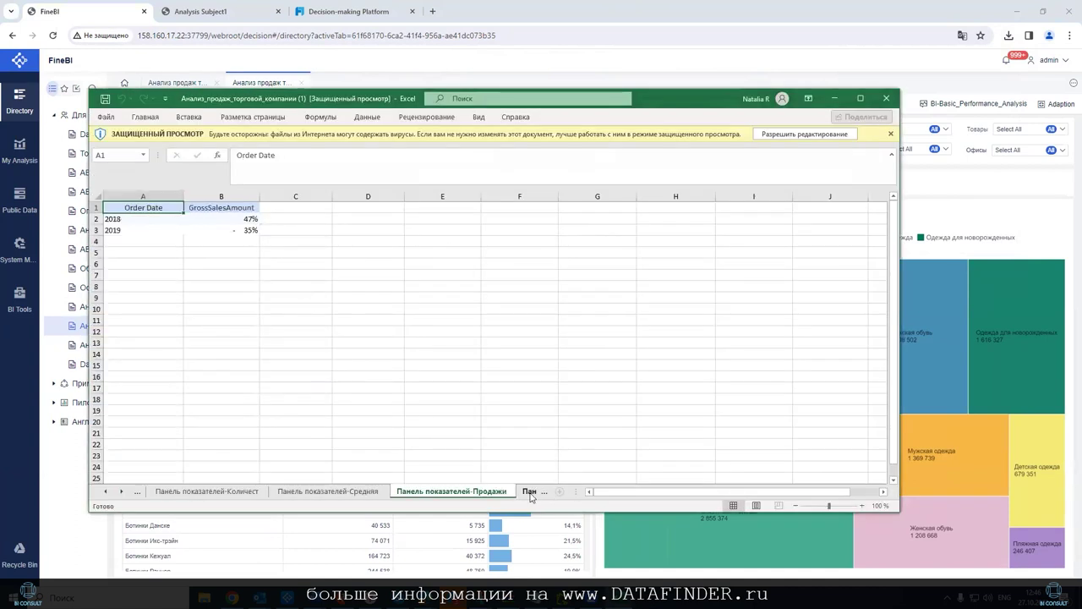
left_click(544, 493)
left_click(541, 493)
left_click(540, 494)
left_click(536, 494)
left_click(536, 495)
left_click(536, 495)
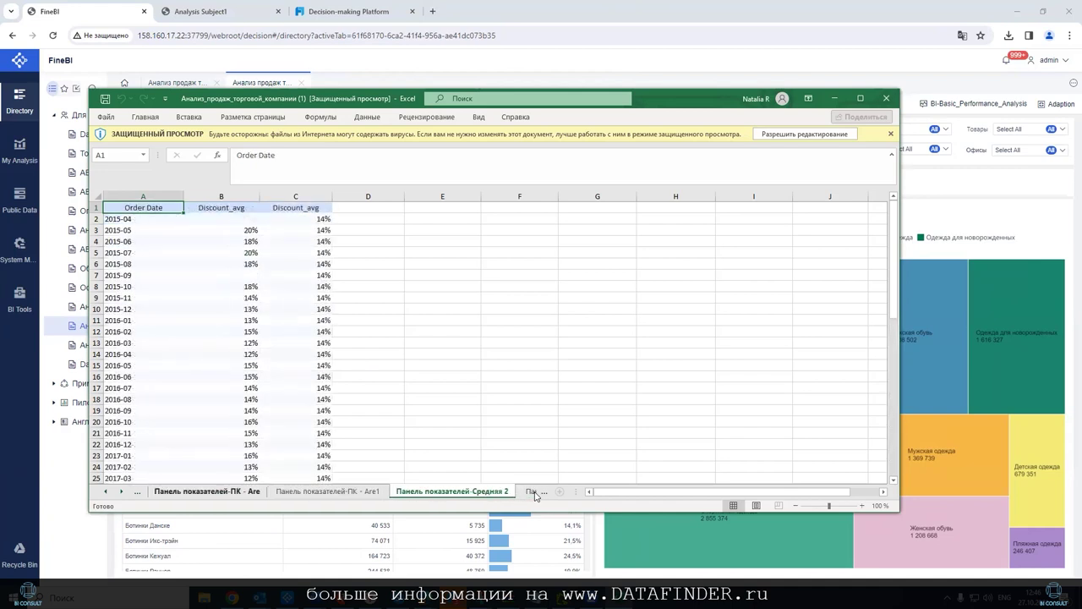
left_click(536, 495)
left_click(536, 495)
left_click(537, 495)
left_click(539, 494)
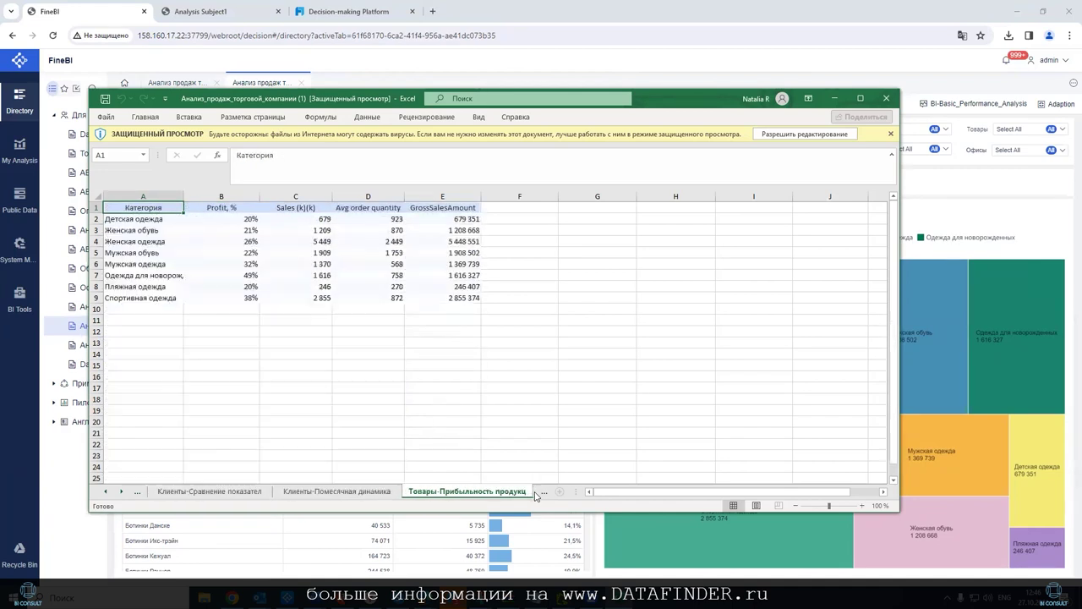
left_click(541, 495)
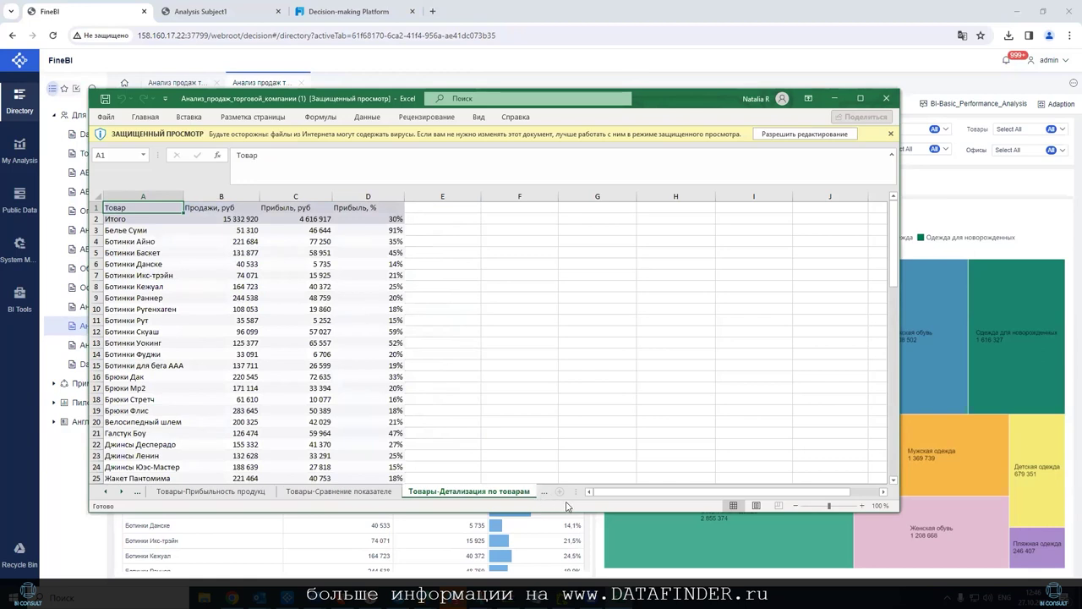
scroll(748, 492, "right", 1)
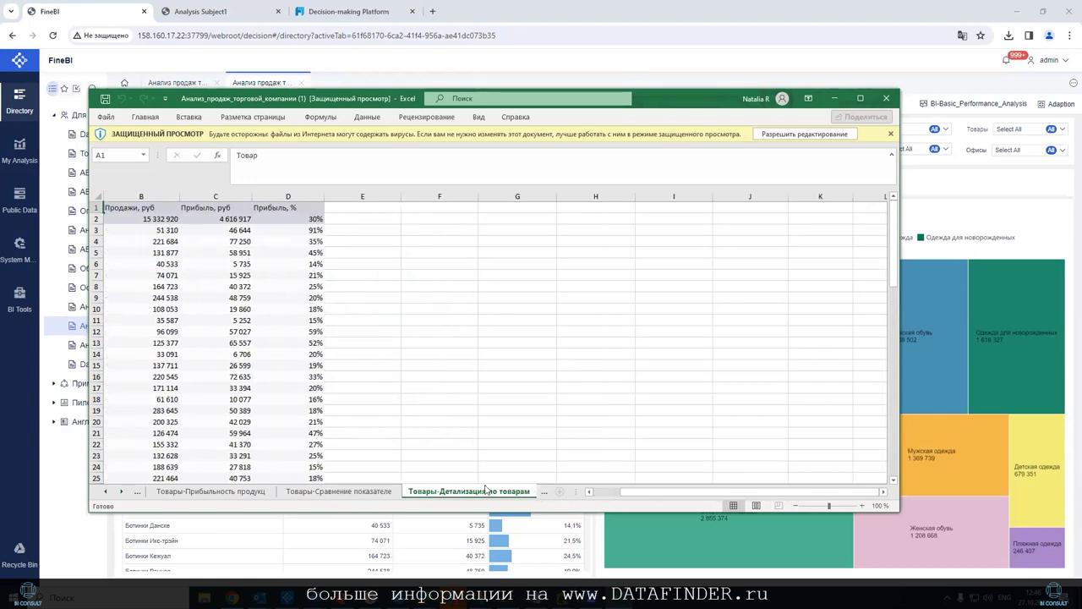
left_click(137, 491)
left_click(121, 493)
left_click(121, 493)
left_click(121, 493)
left_click(121, 493)
left_click(121, 493)
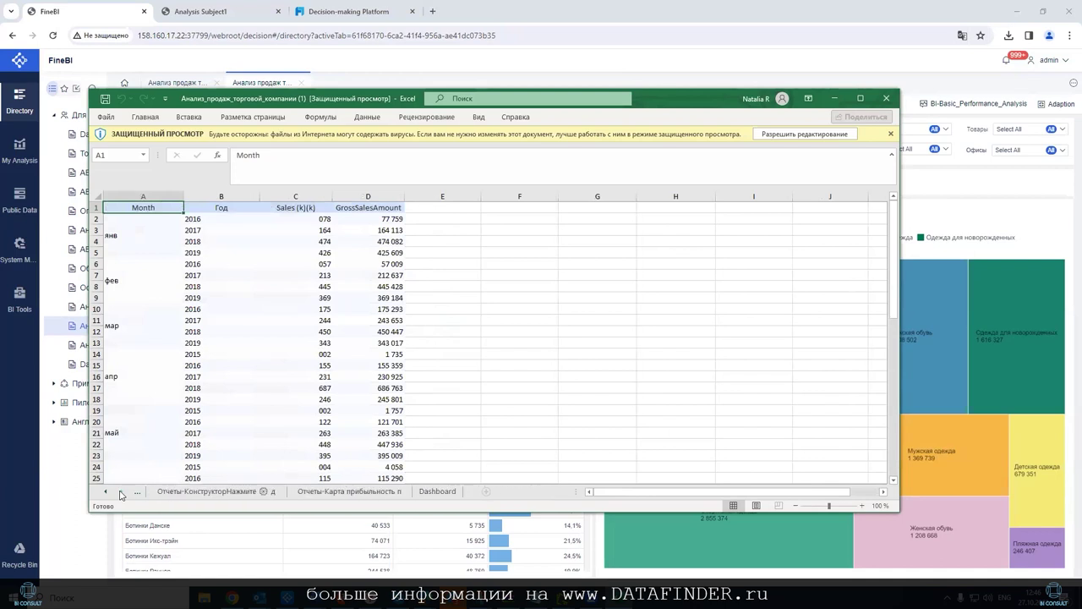
Open the exported Dashboard sheet, scroll through it, then minimize Excel.
left_click(437, 491)
scroll(675, 340, "down", 8)
scroll(674, 340, "down", 10)
scroll(674, 345, "up", 2)
scroll(674, 345, "up", 4)
scroll(675, 345, "up", 2)
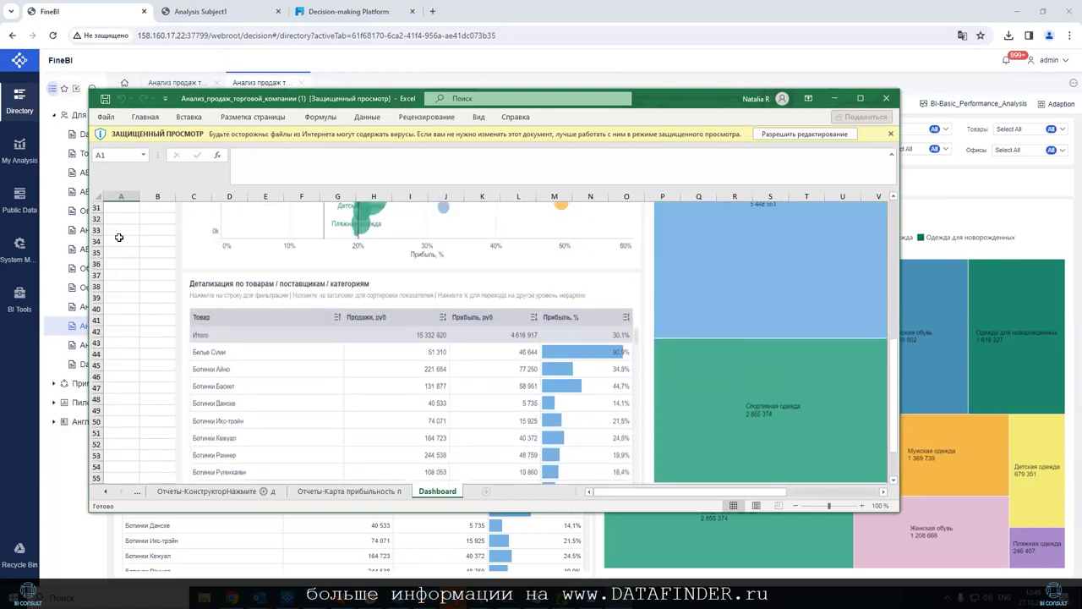
left_click(833, 98)
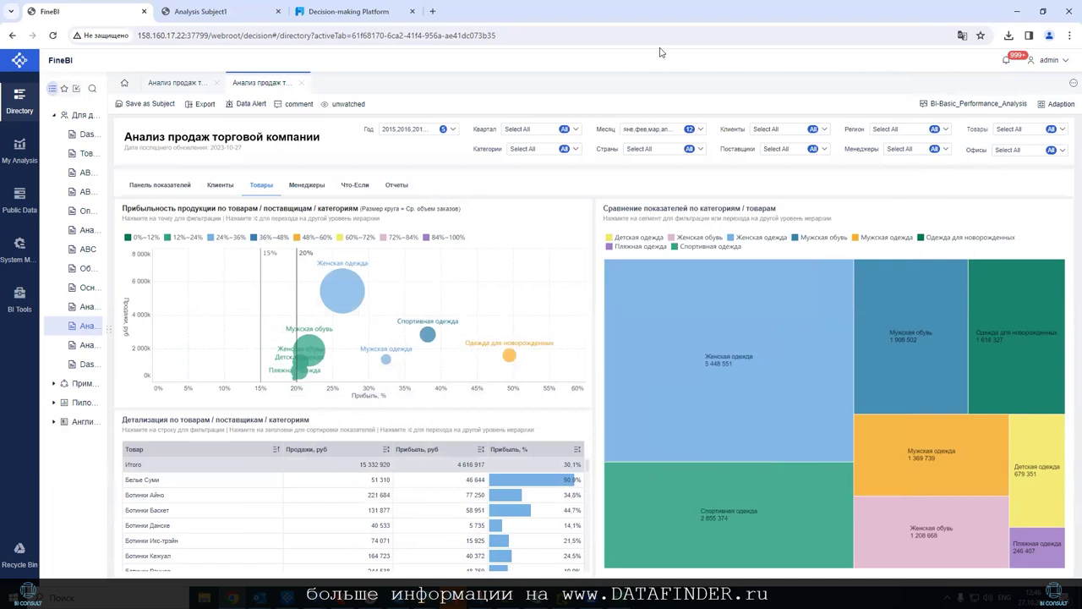
Open DevTools, emulate an iPhone SE screen, then open the emulated device settings.
key("F12")
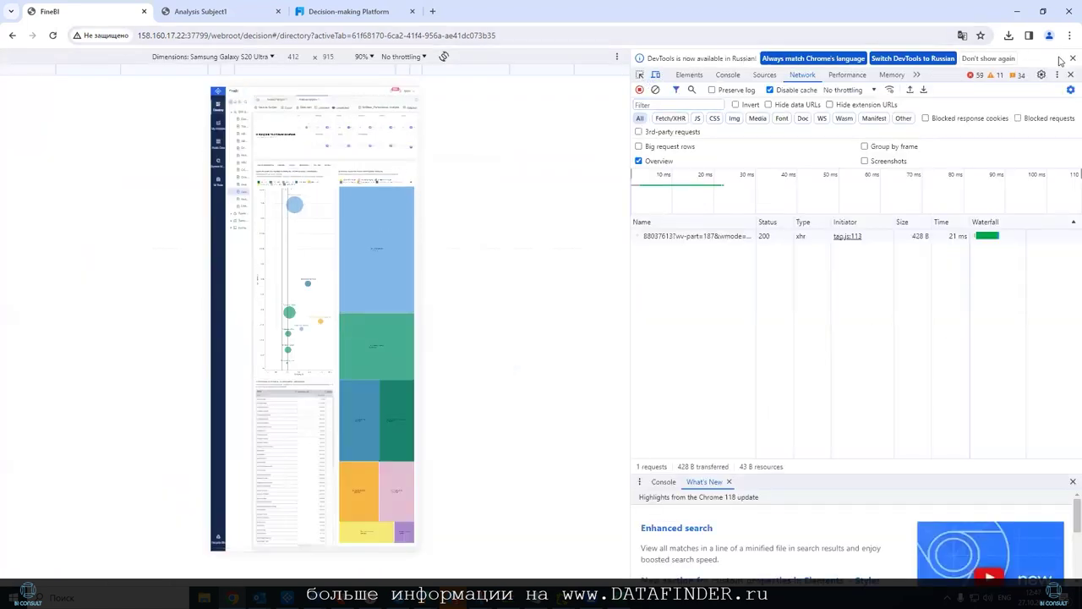
left_click(272, 58)
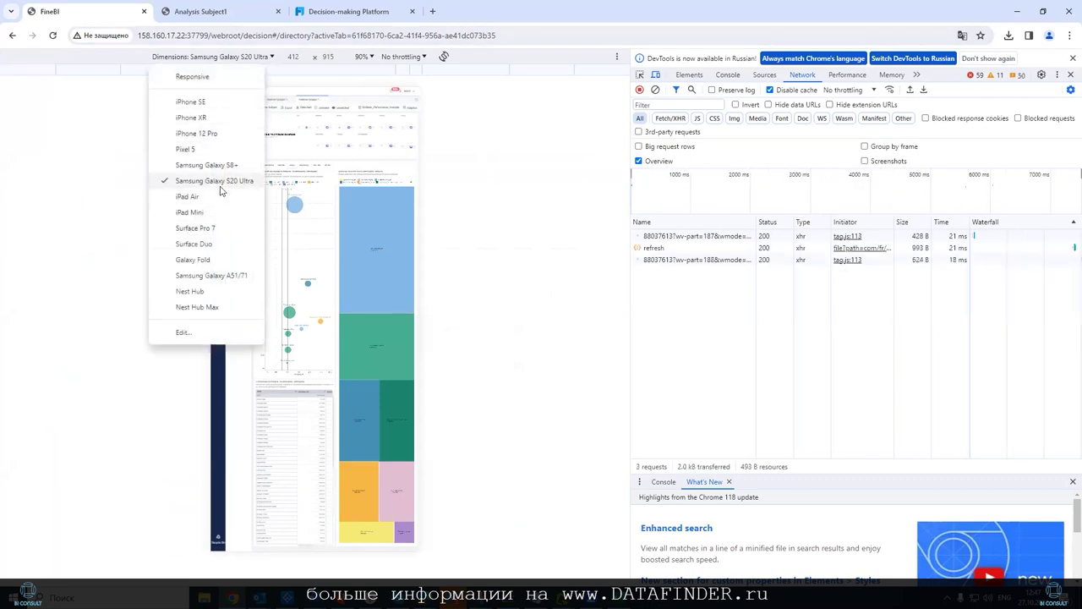
left_click(191, 102)
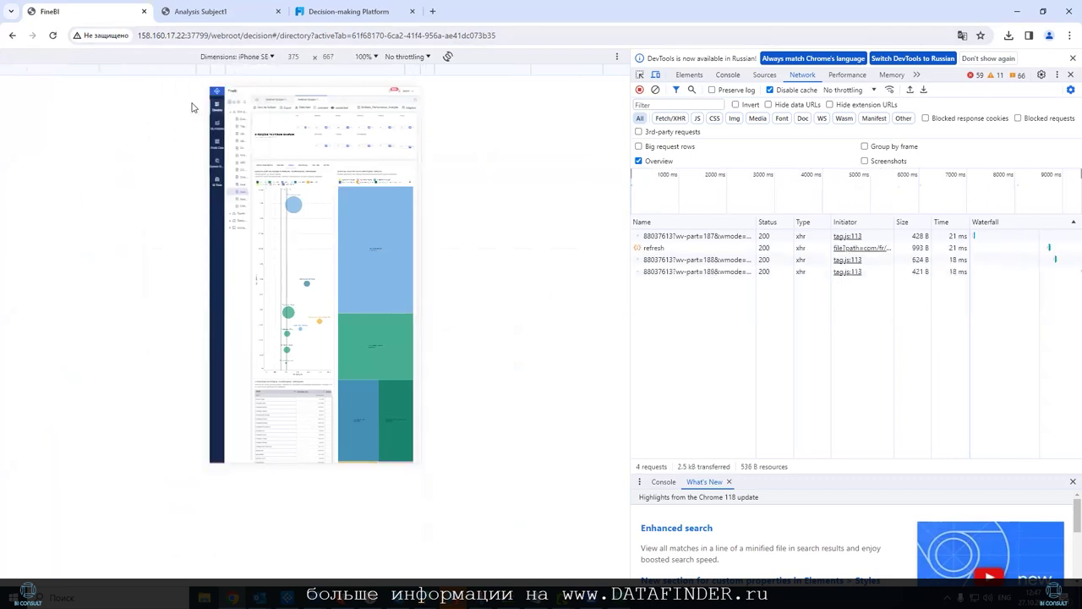
left_click(271, 56)
left_click(230, 332)
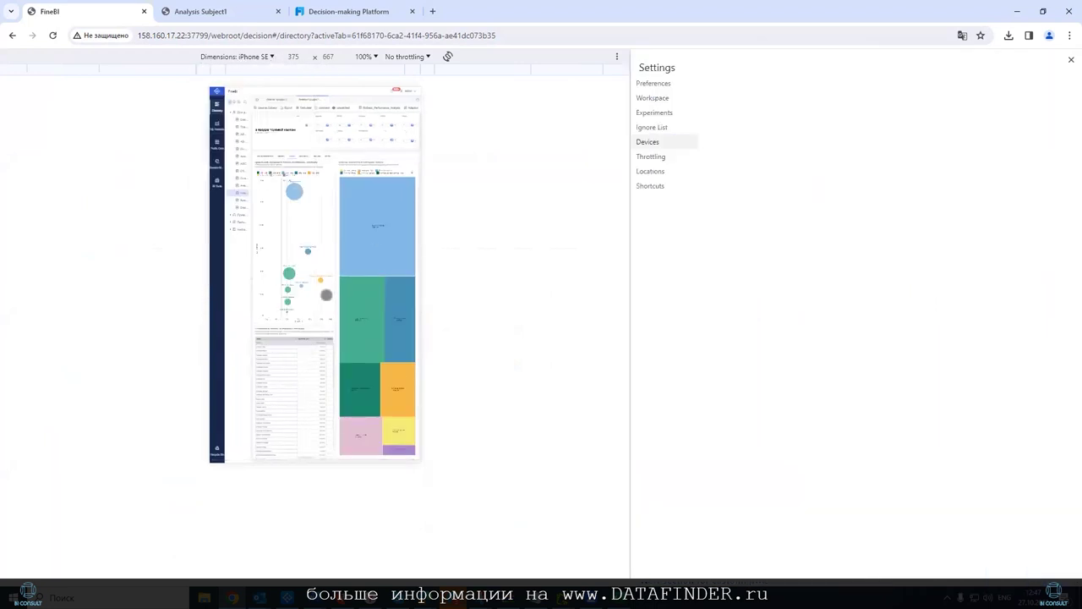
Add a custom Desktop device named '1' at 1200×700 and close the settings.
scroll(832, 167, "down", 3)
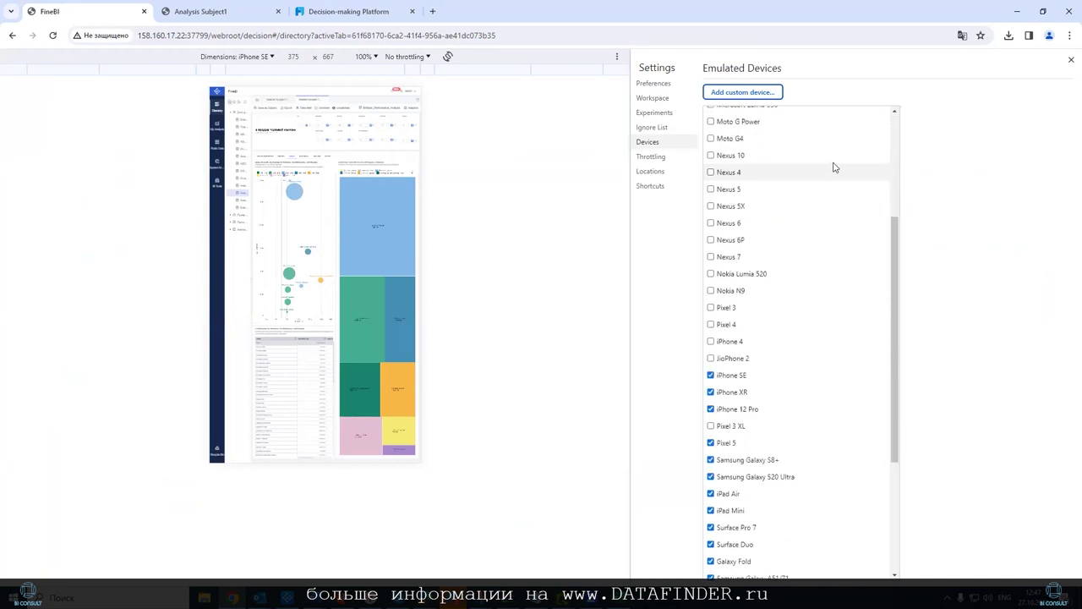
left_click(742, 92)
left_click(712, 150)
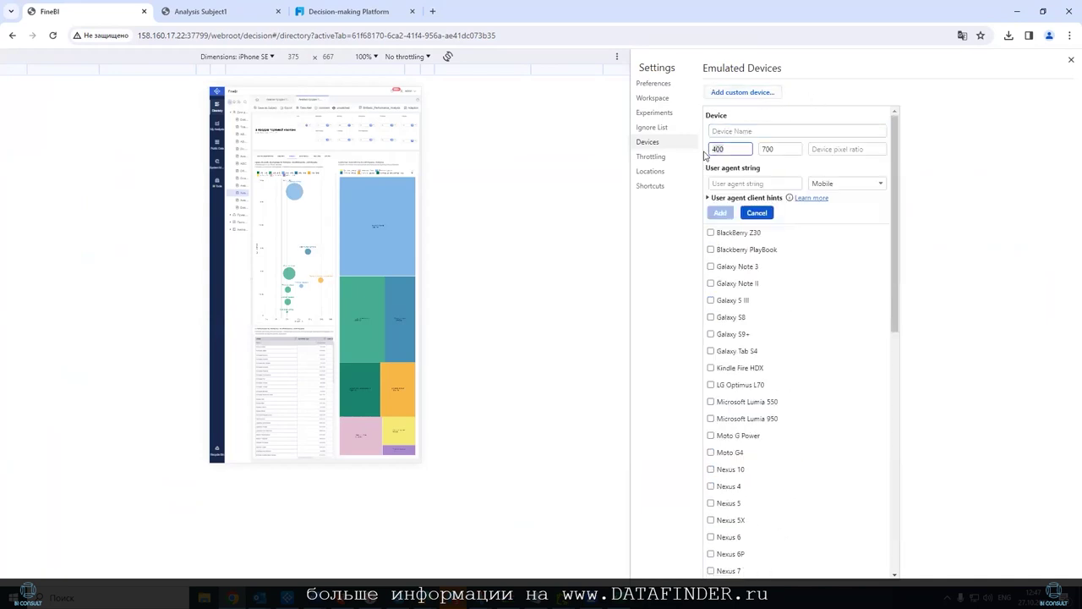
type("12")
left_click(759, 150)
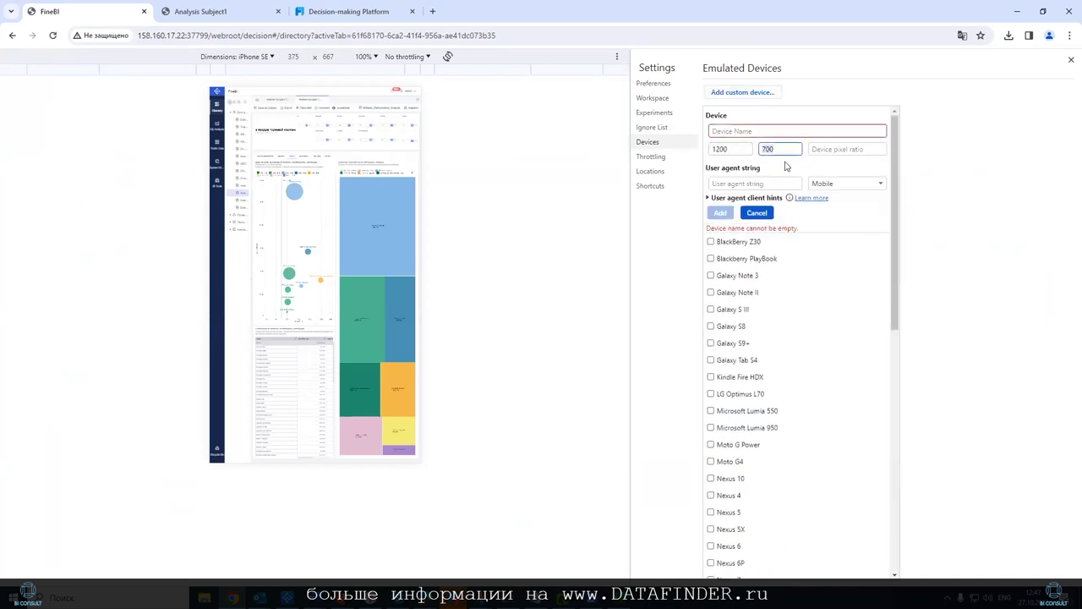
left_click(845, 183)
left_click(825, 215)
left_click(776, 186)
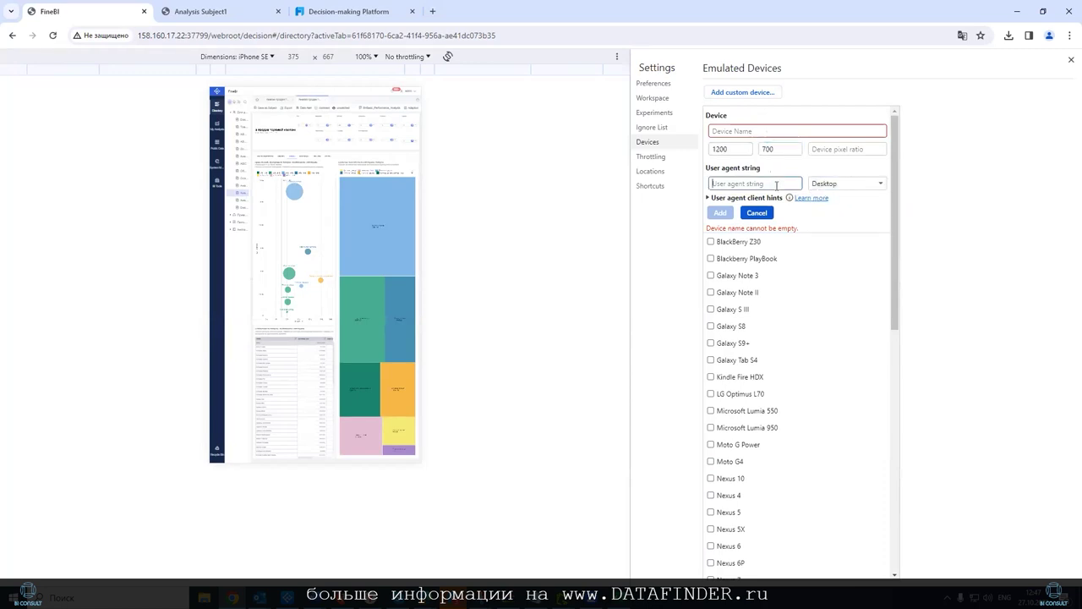
type("1")
left_click(782, 130)
type("1")
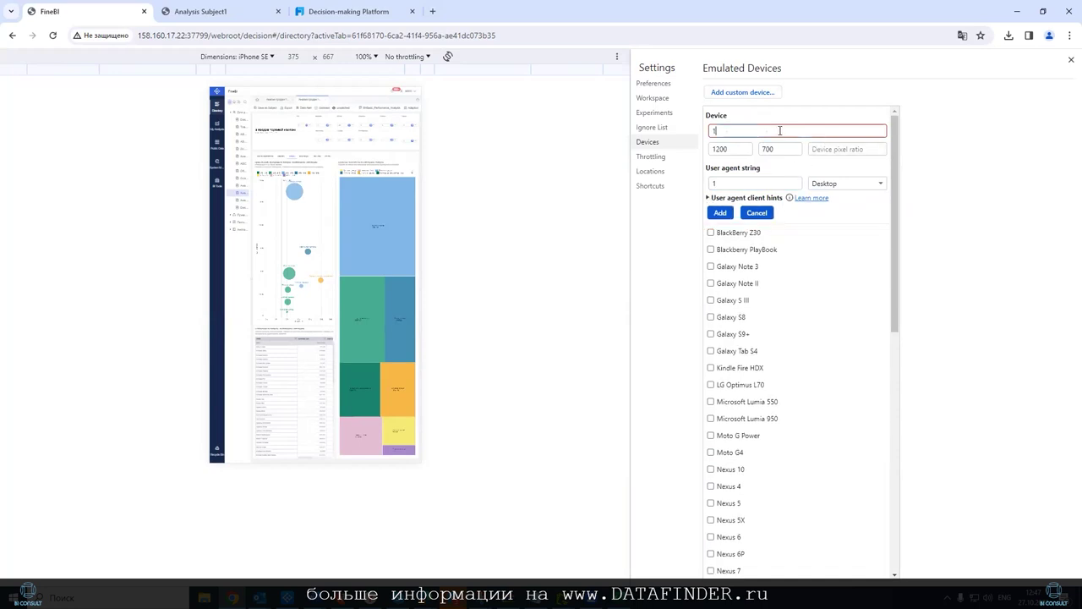
left_click(717, 213)
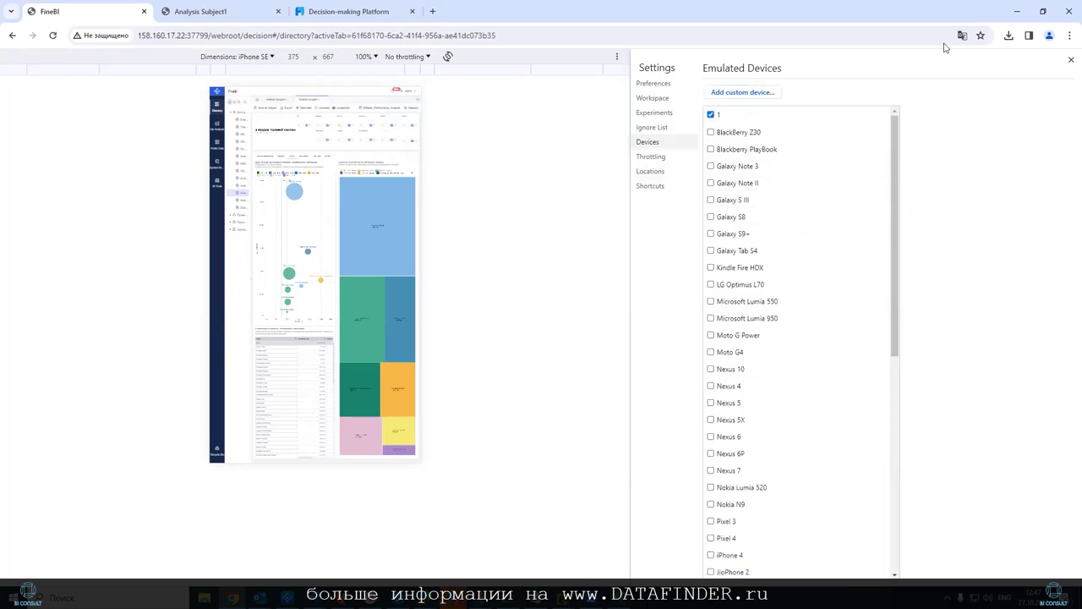
left_click(1070, 61)
Emulate the 1200×700 device '1' with Scale Layout, then dismiss the notice and close DevTools.
left_click(272, 58)
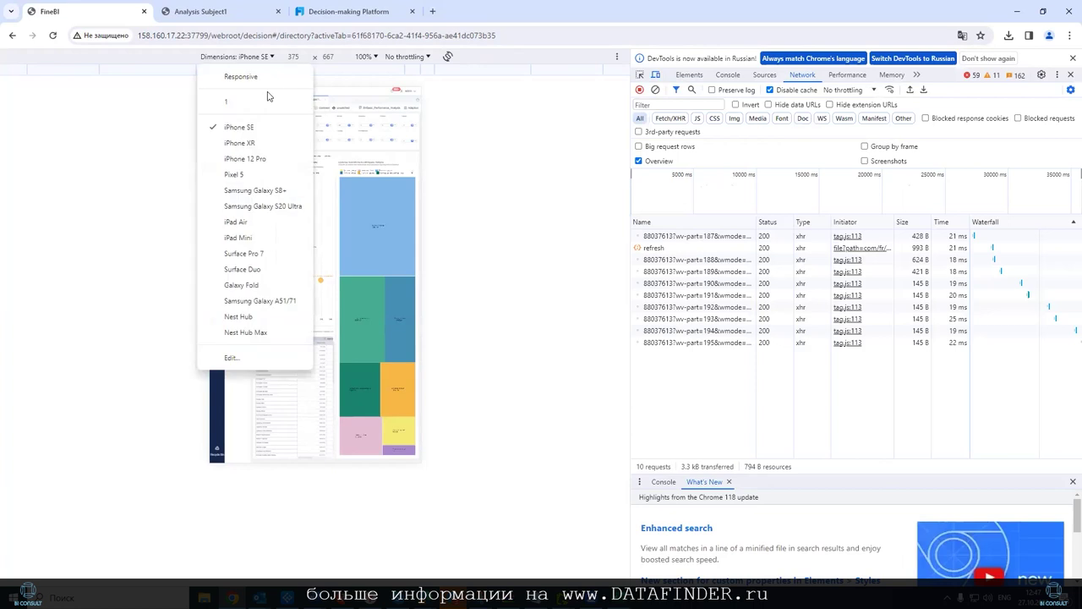
left_click(268, 96)
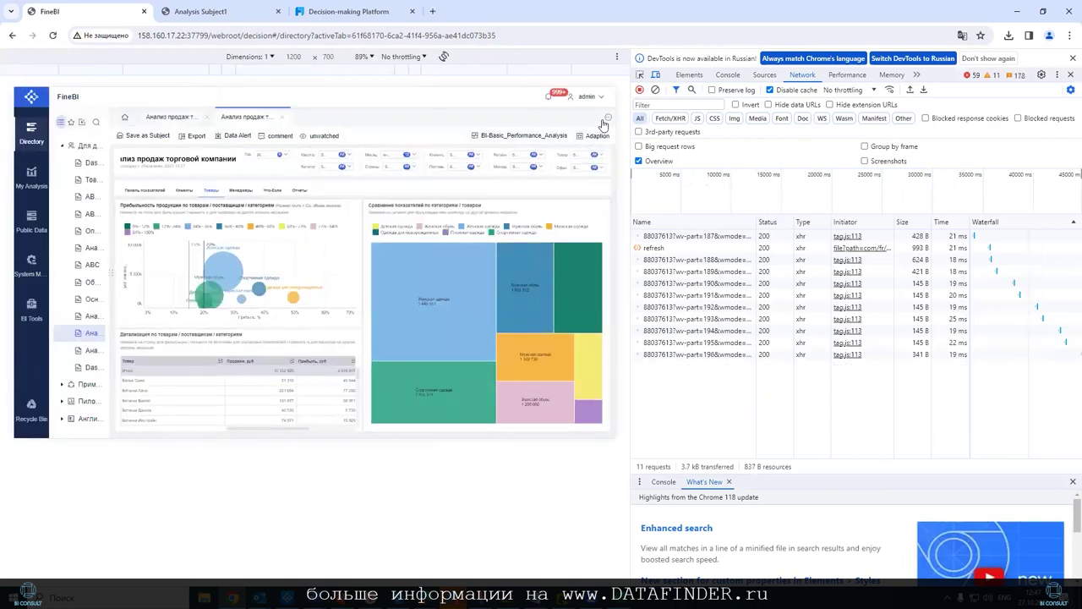
mouse_move(596, 135)
left_click(569, 163)
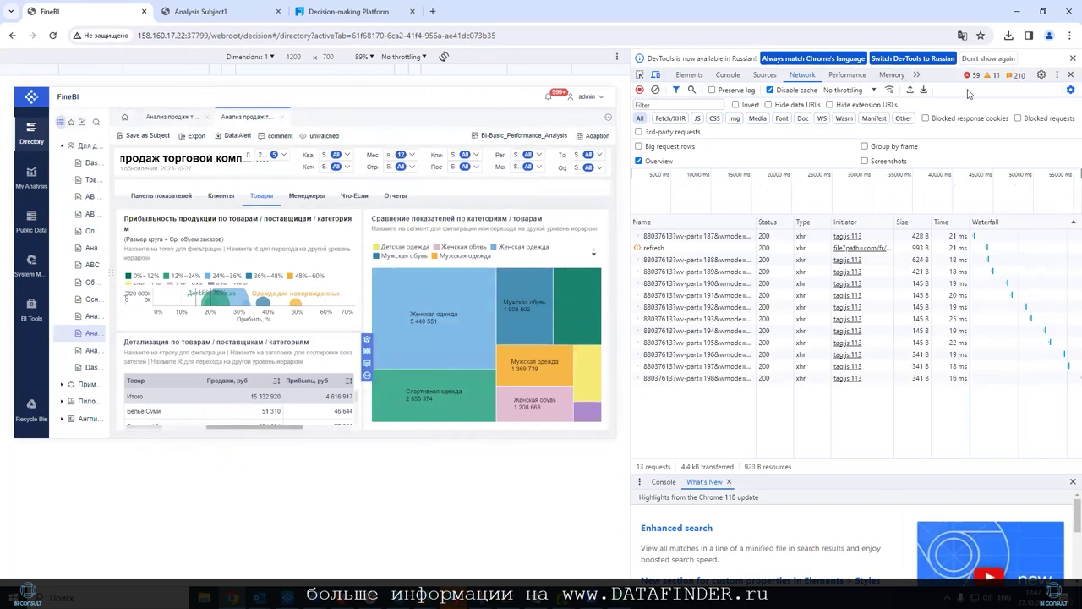
left_click(1070, 59)
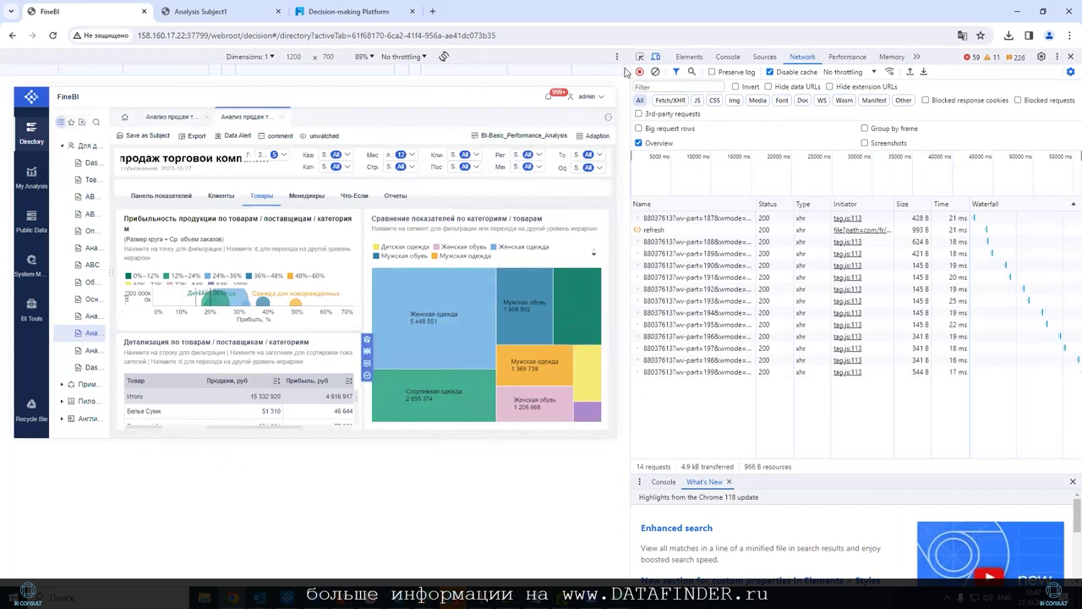
left_click(1068, 56)
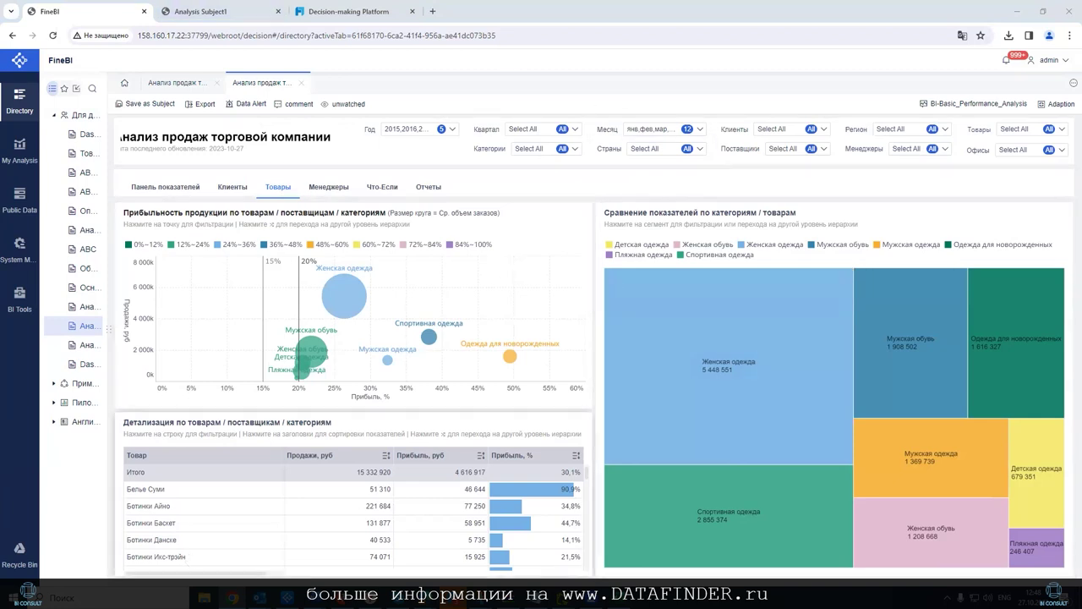
Apply the dark Smart Data style preset to Dashboard2, then return to the FineBI directory page.
mouse_move(287, 598)
left_click(320, 518)
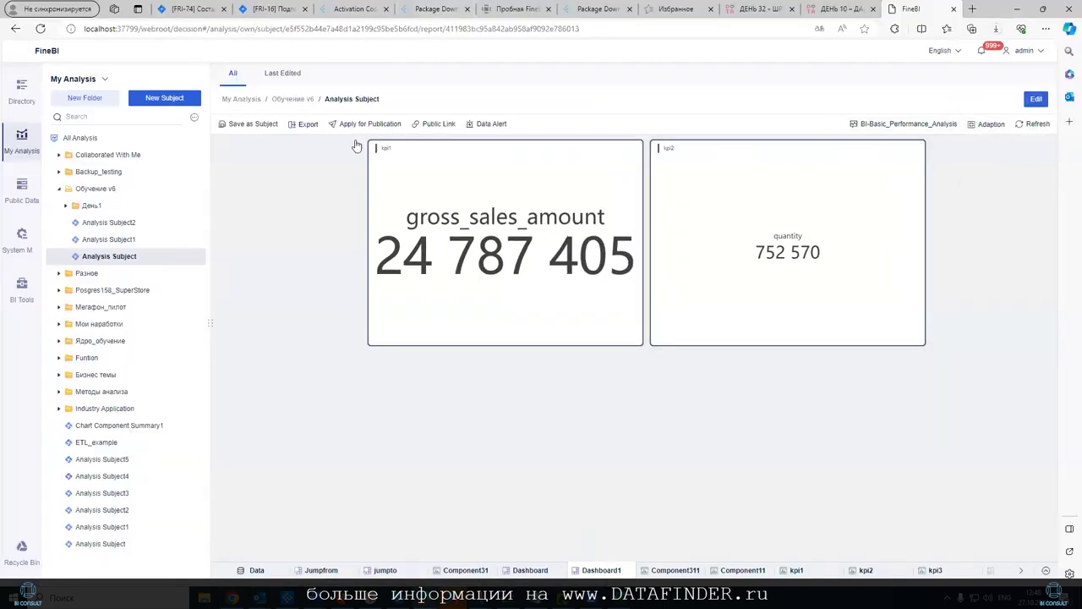
key("alt+Tab")
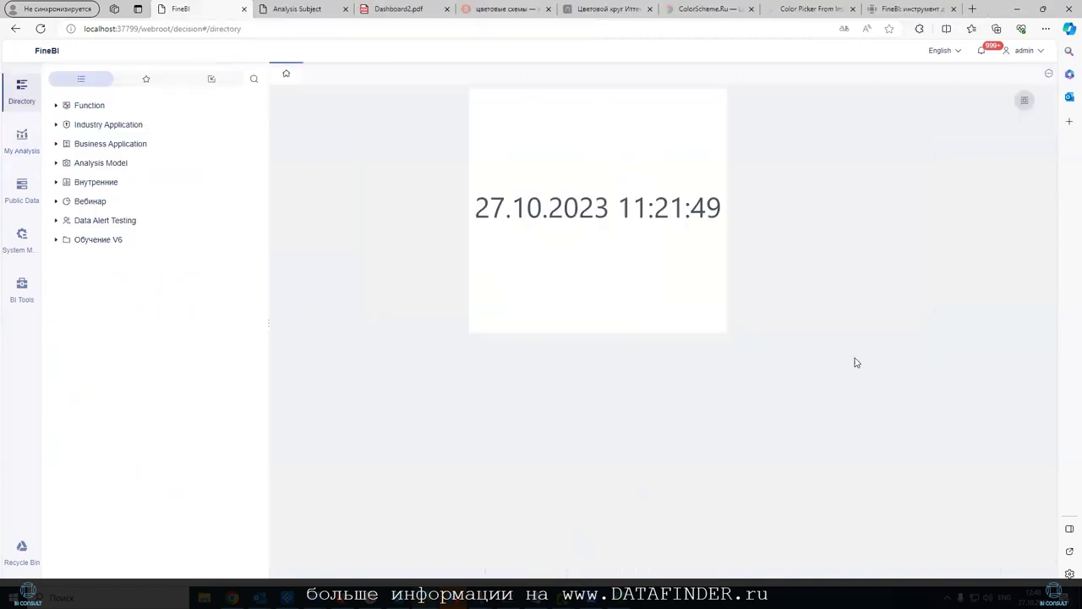
left_click(281, 10)
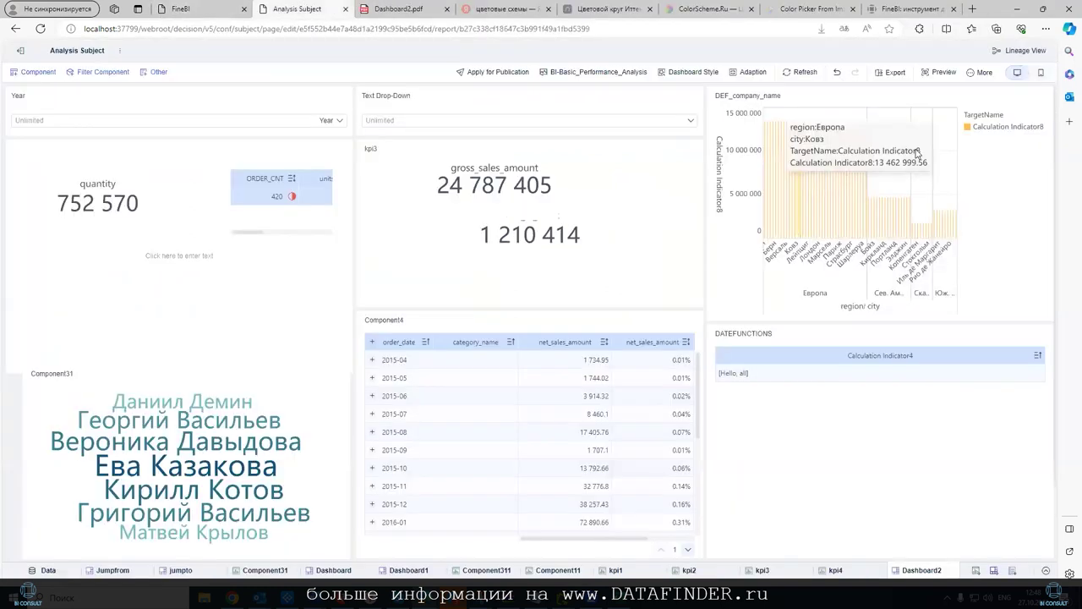
left_click(682, 78)
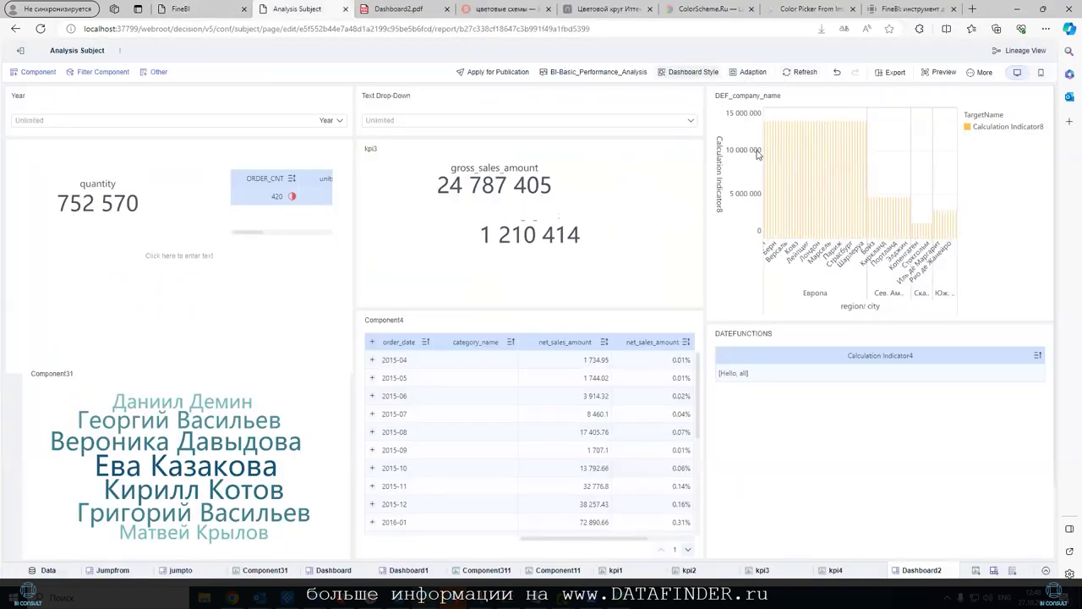
left_click(1038, 338)
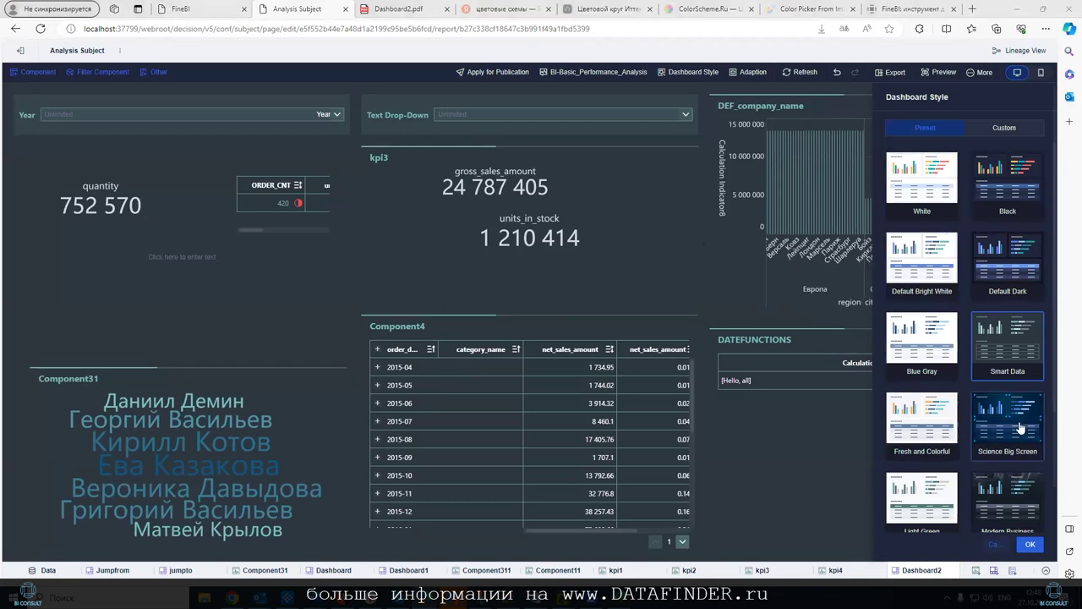
scroll(964, 308, "down", 2)
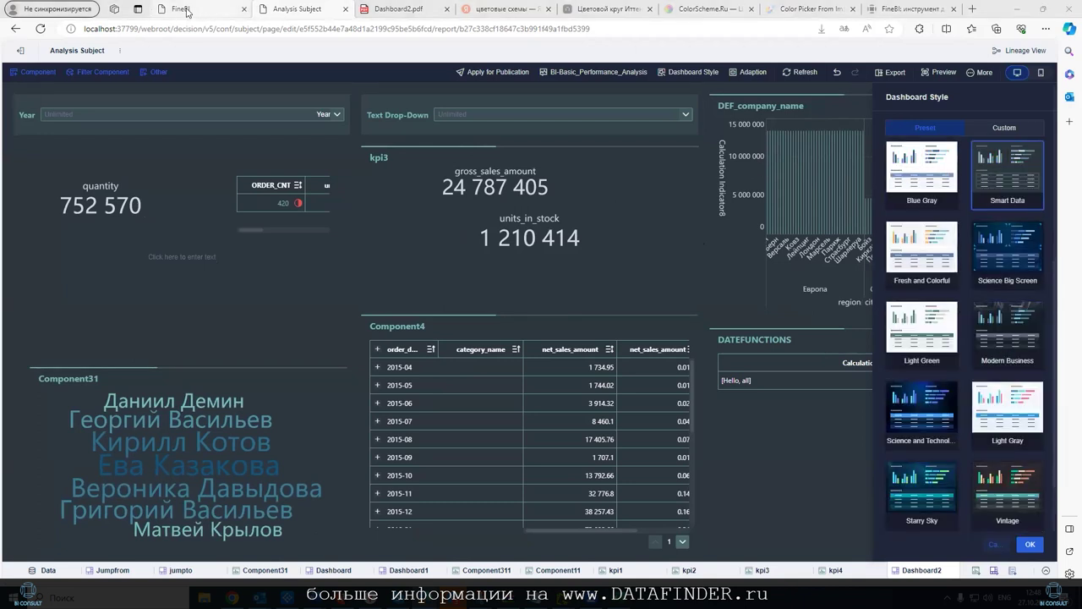
left_click(165, 11)
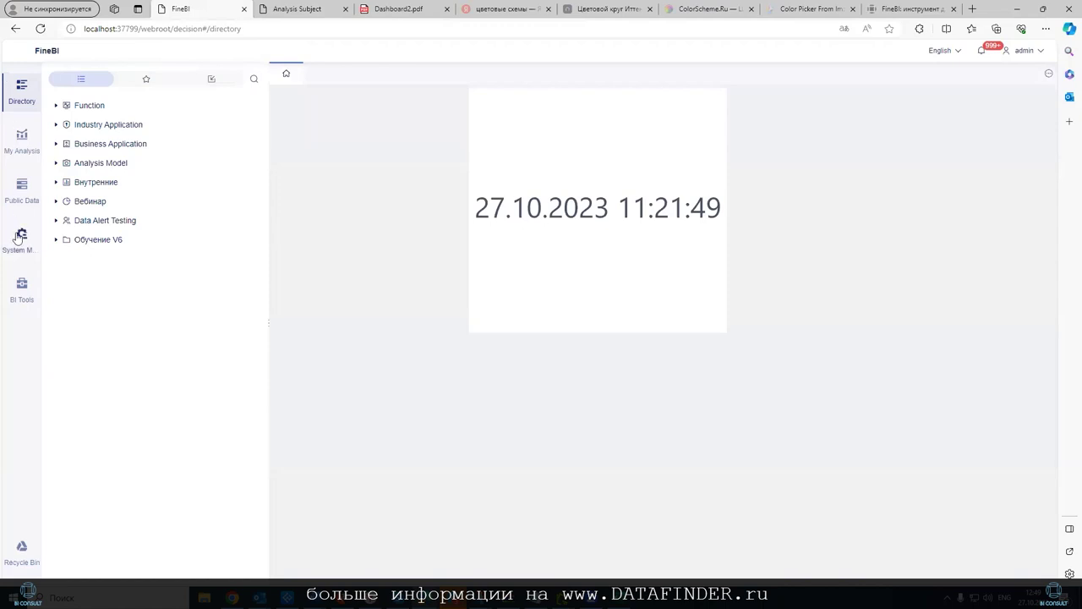
Start a new BI global style from System Management's GUI Configuration page.
left_click(19, 237)
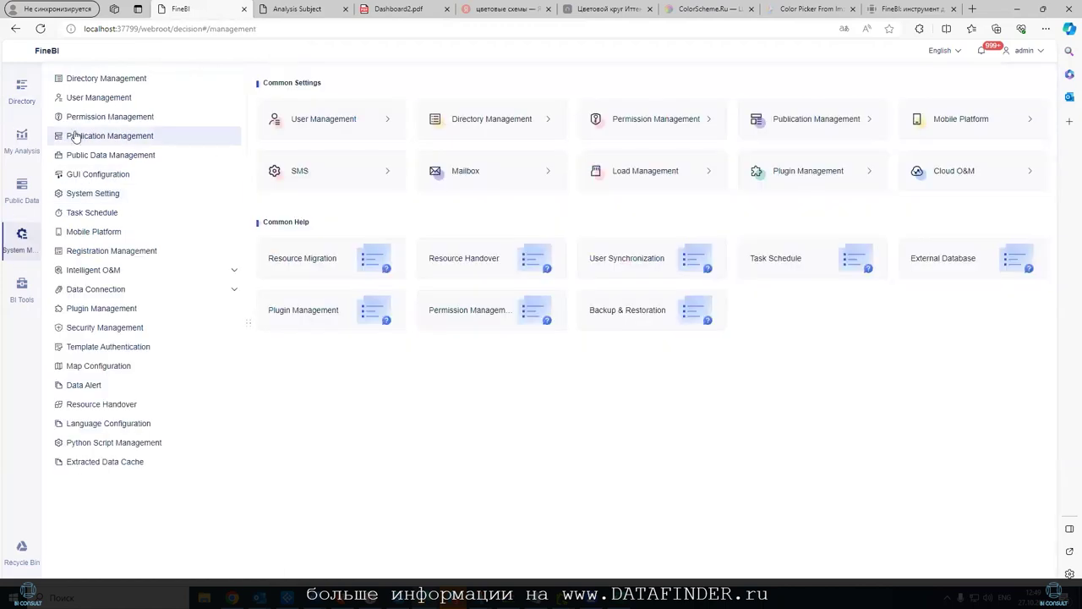
left_click(100, 175)
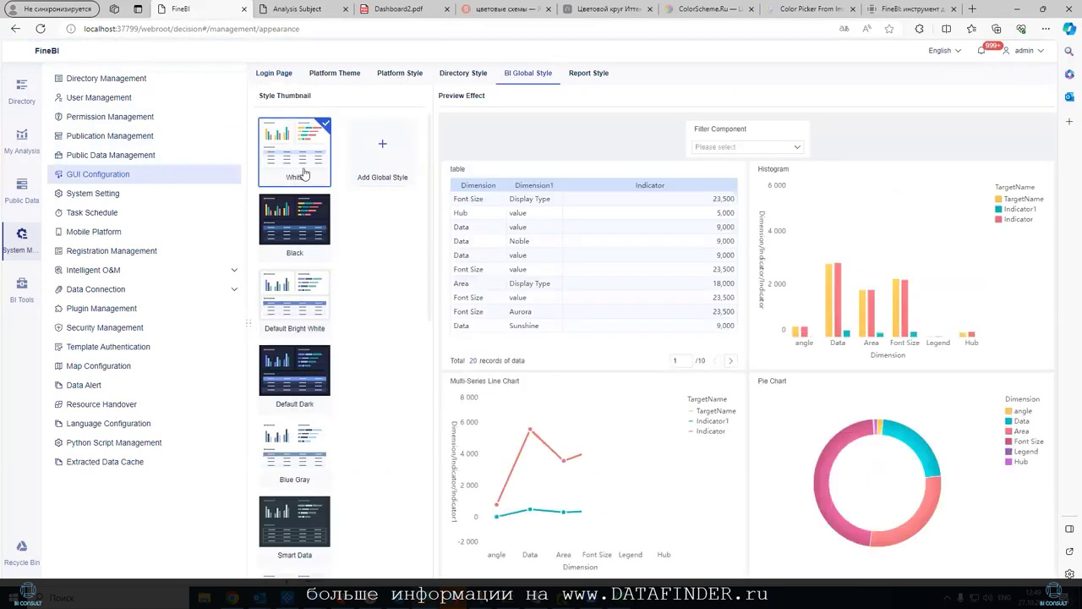
left_click(282, 132)
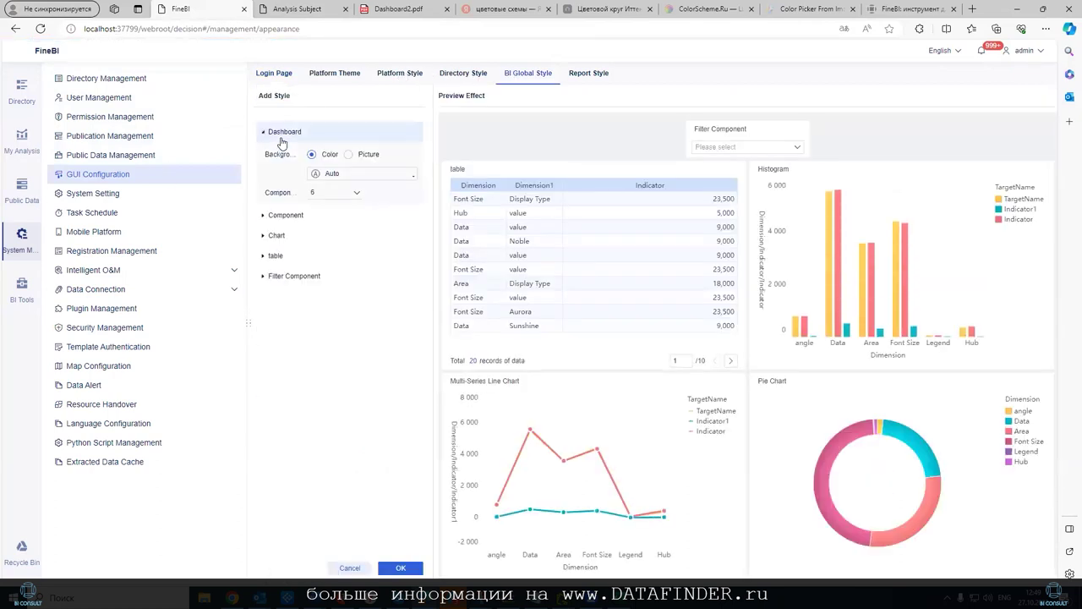
Give components the component style, a custom title font and purple title backgrounds.
left_click(304, 215)
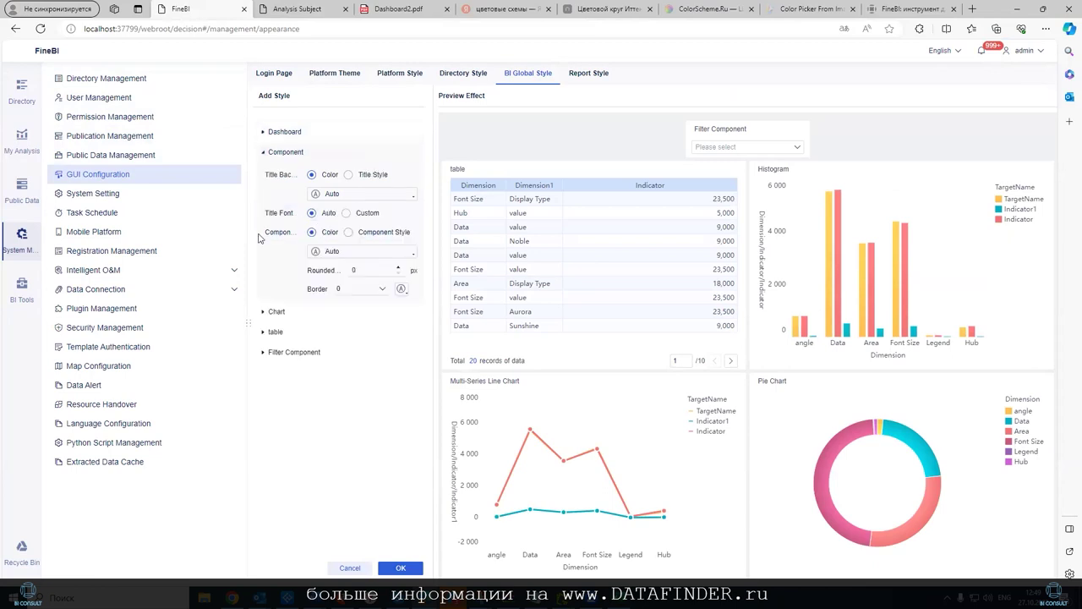
left_click(361, 233)
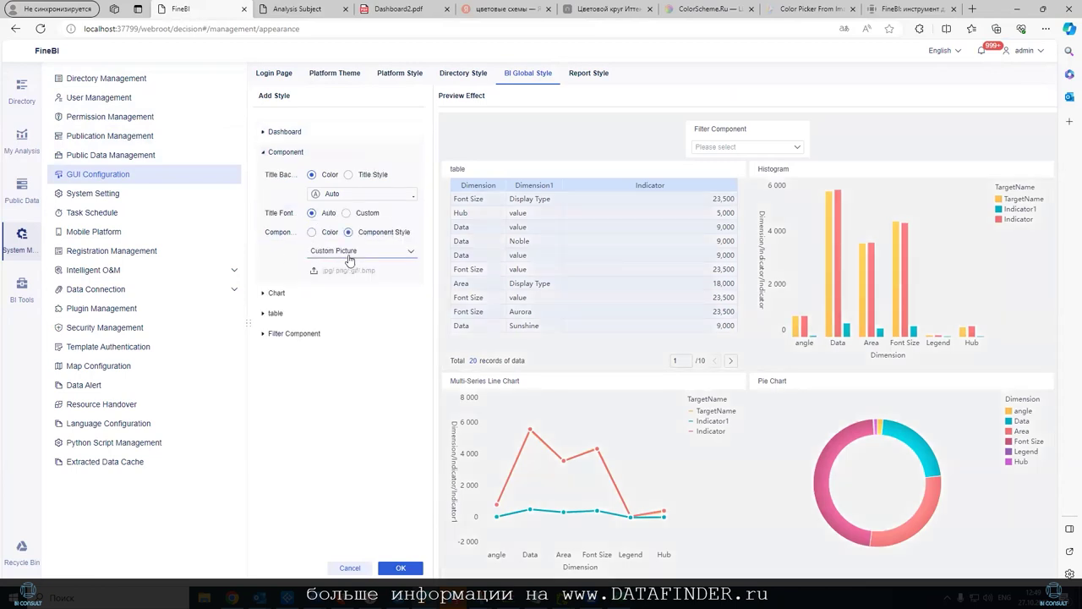
left_click(346, 213)
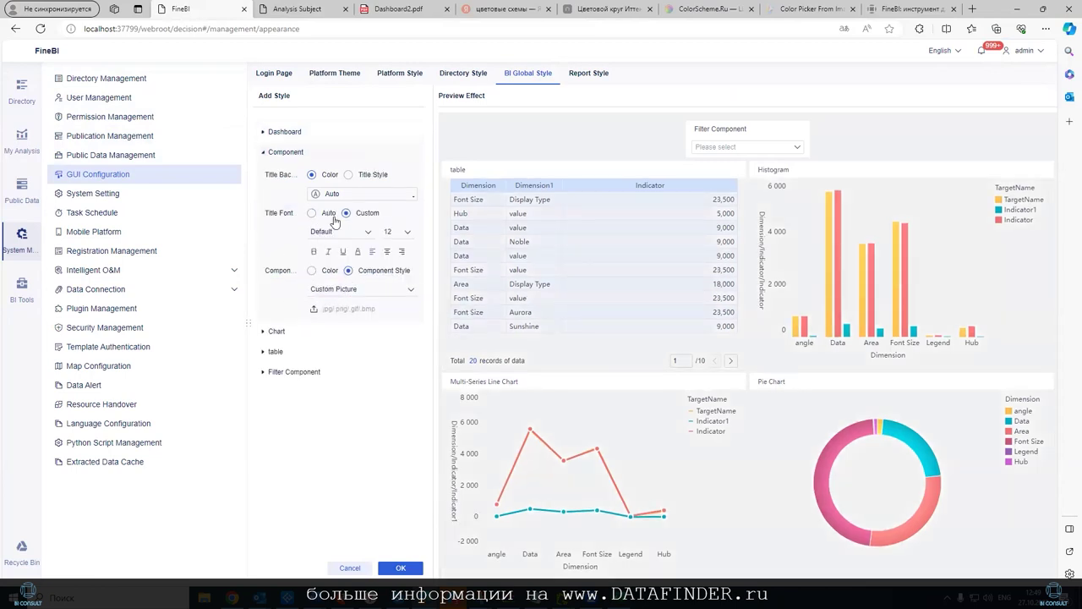
left_click(378, 195)
left_click(422, 252)
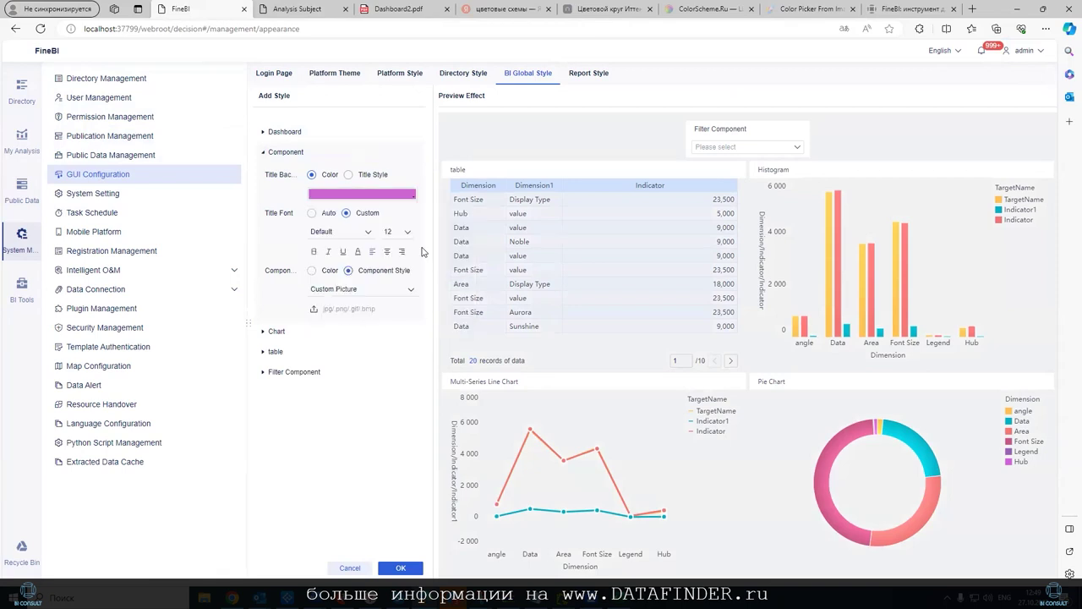
Recolour the chart palette, changing green to blue and teal to golden yellow.
left_click(276, 331)
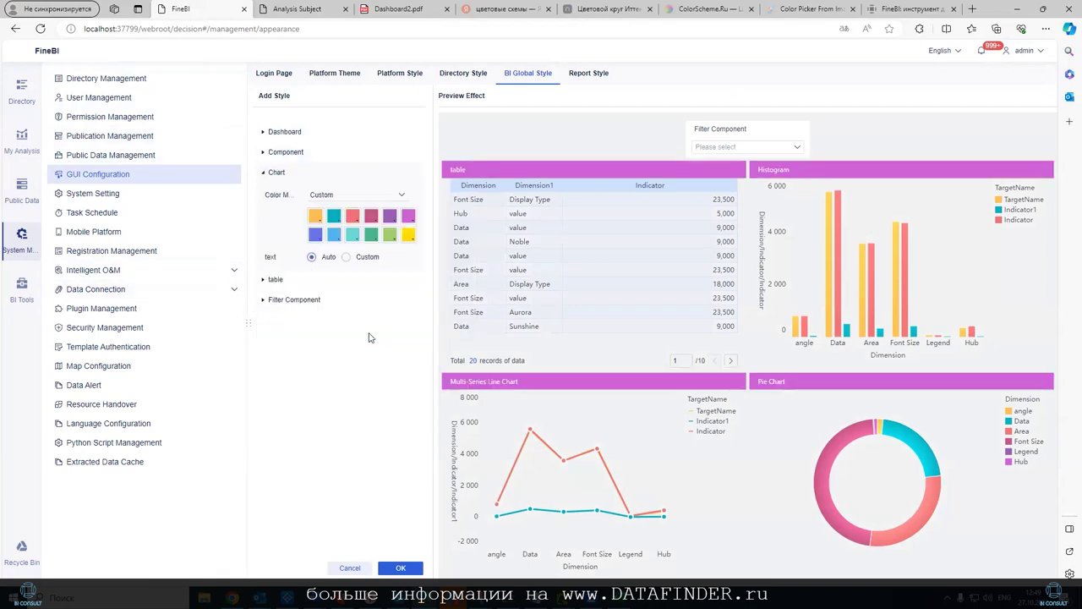
left_click(390, 234)
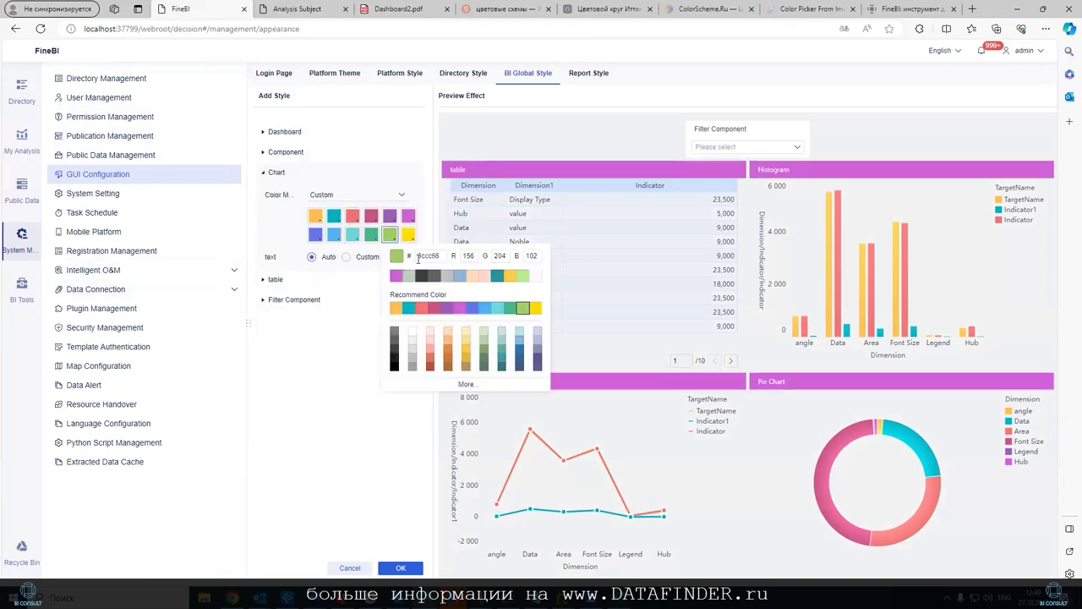
left_click(471, 308)
left_click(354, 237)
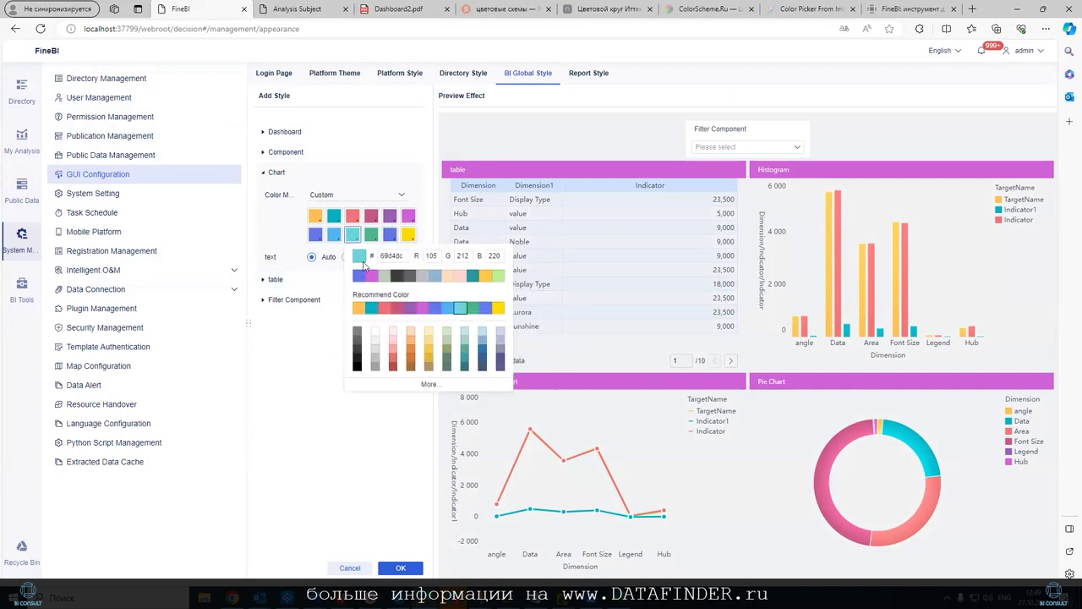
left_click(429, 365)
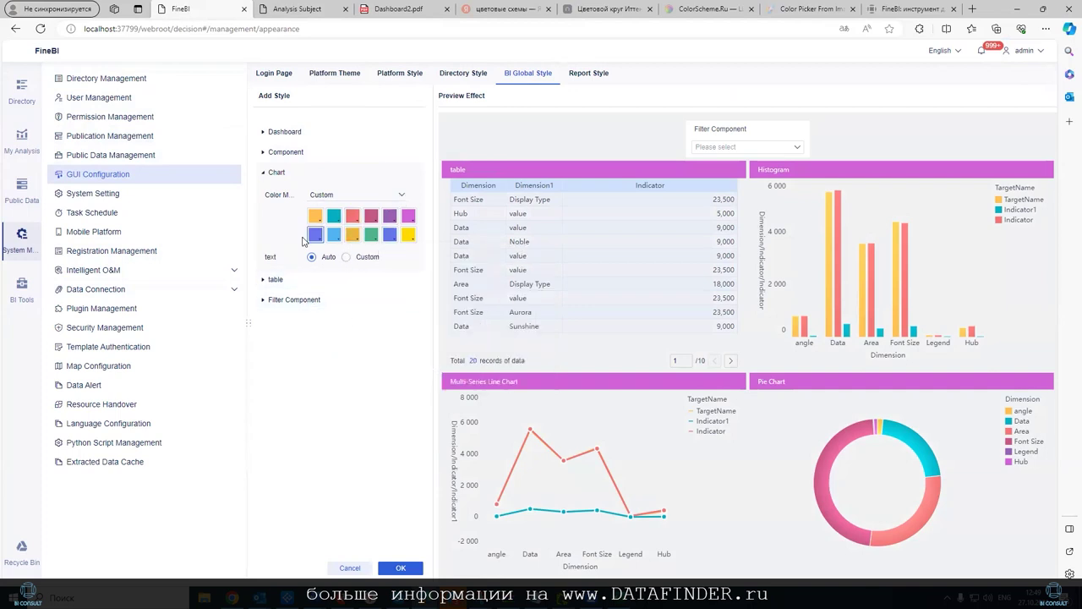
Use custom table text styling and give filter components a dark grey background.
left_click(276, 279)
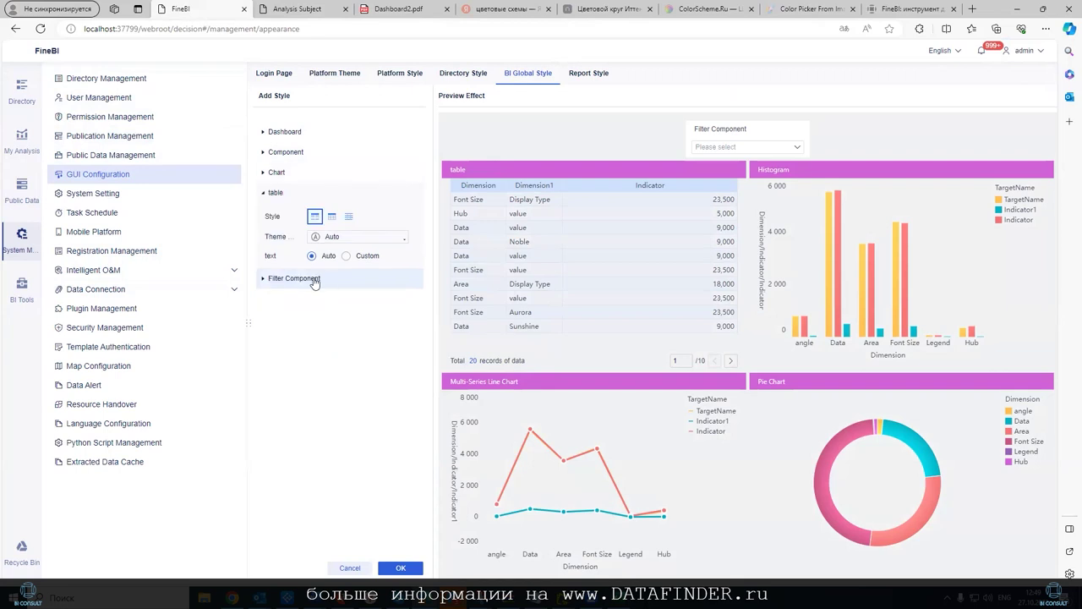
left_click(352, 259)
left_click(288, 390)
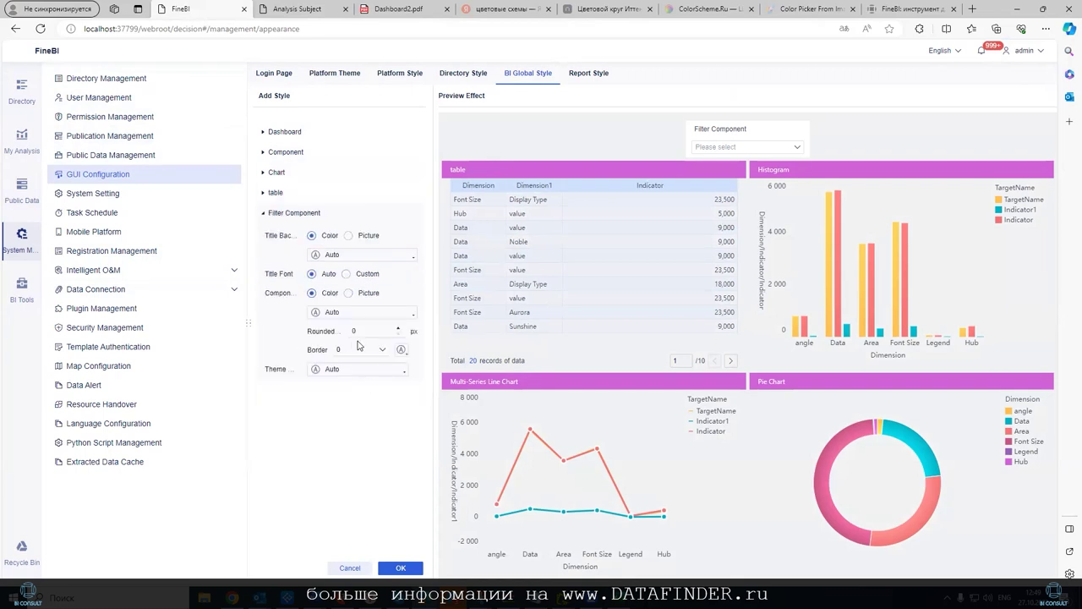
left_click(355, 313)
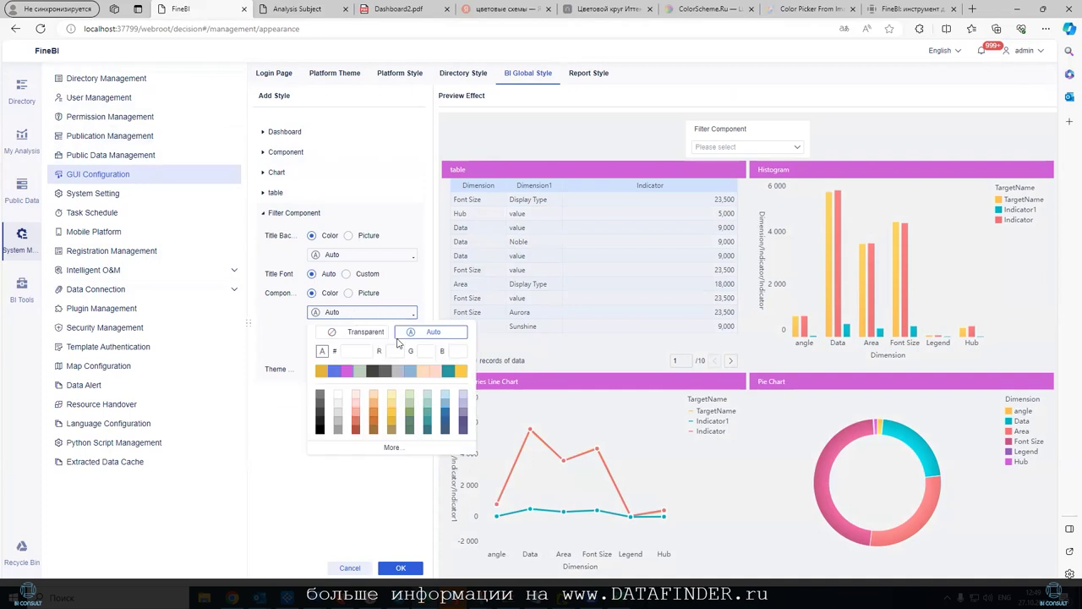
left_click(374, 372)
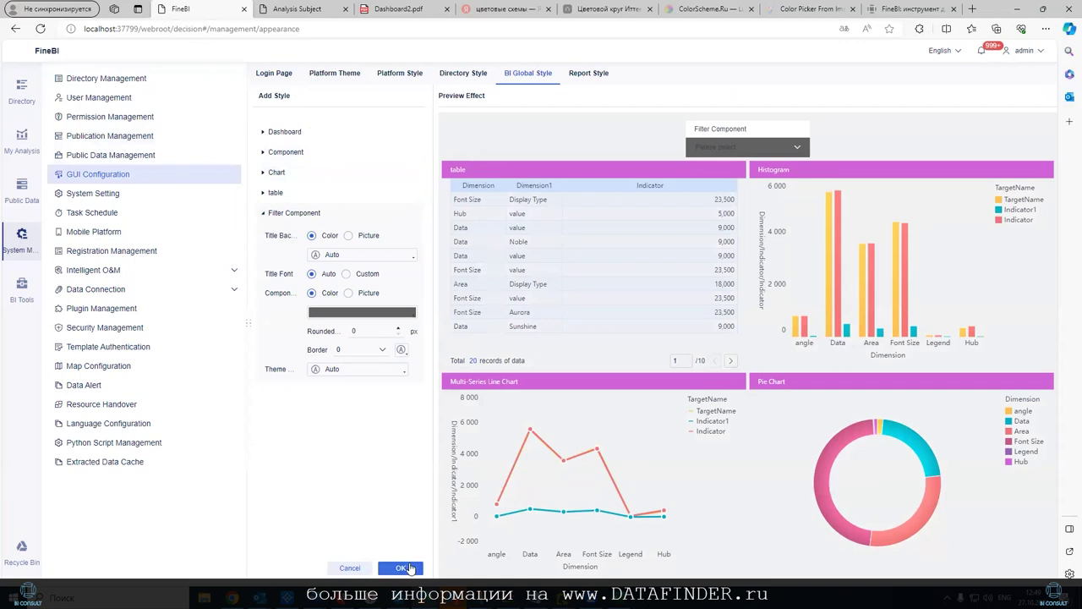
Save the style as Global Style1 and return to the Analysis Subject dashboard.
left_click(406, 568)
left_click(385, 314)
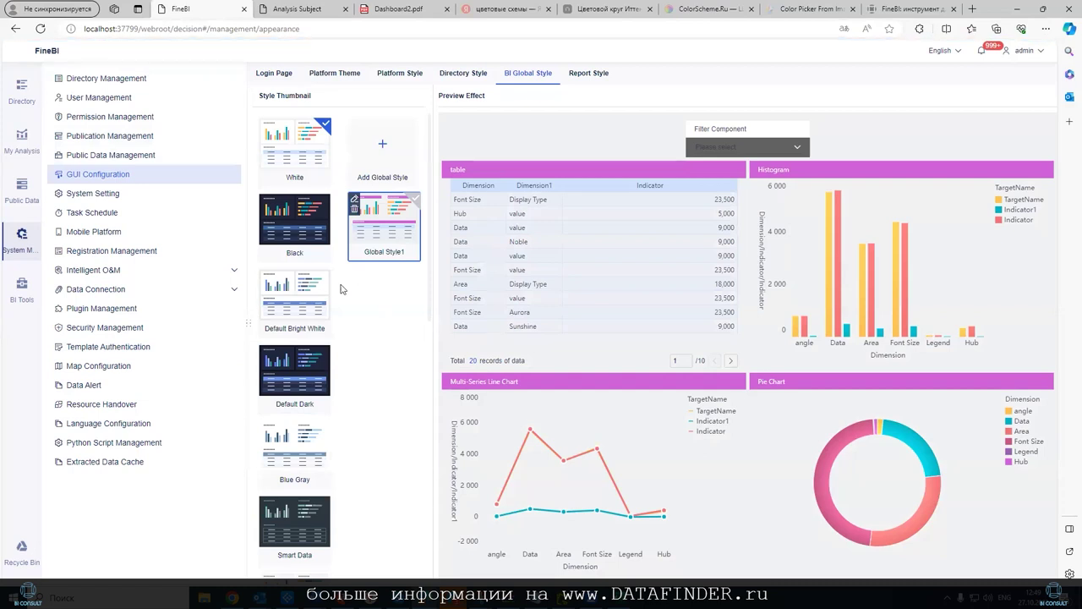
left_click(296, 9)
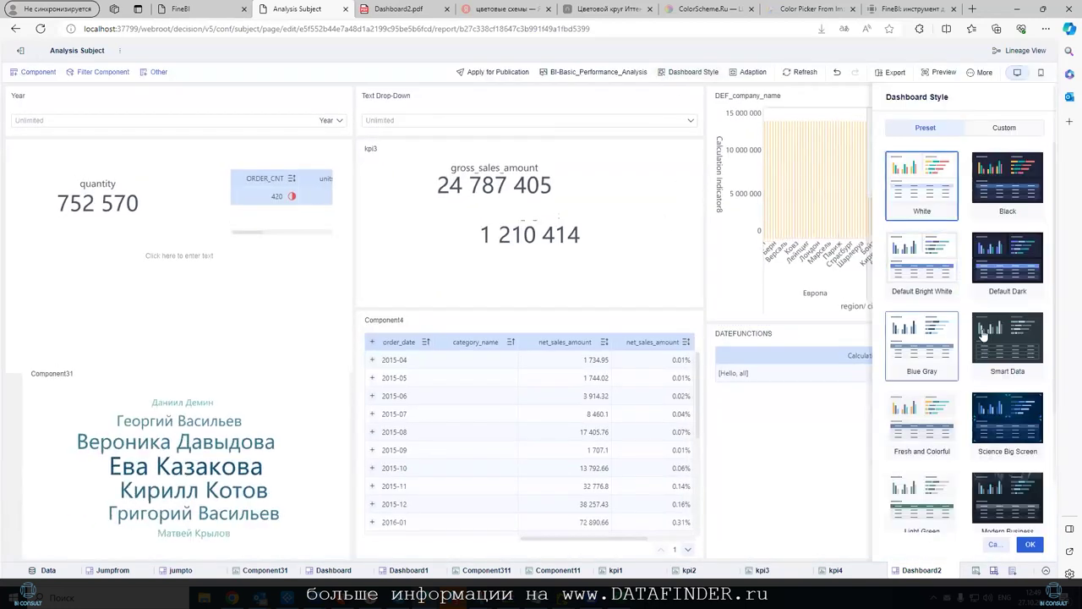
Browse Preset and Custom dashboard styles, confirm unchanged, and go back to BI Global Style.
scroll(968, 302, "down", 2)
scroll(1054, 388, "up", 2)
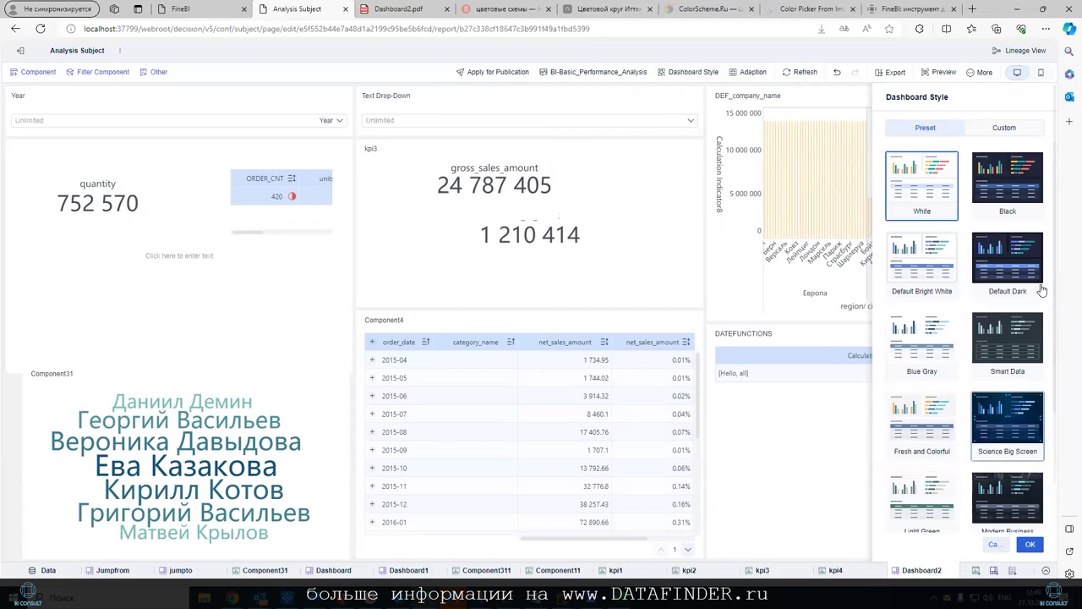
scroll(987, 272, "down", 2)
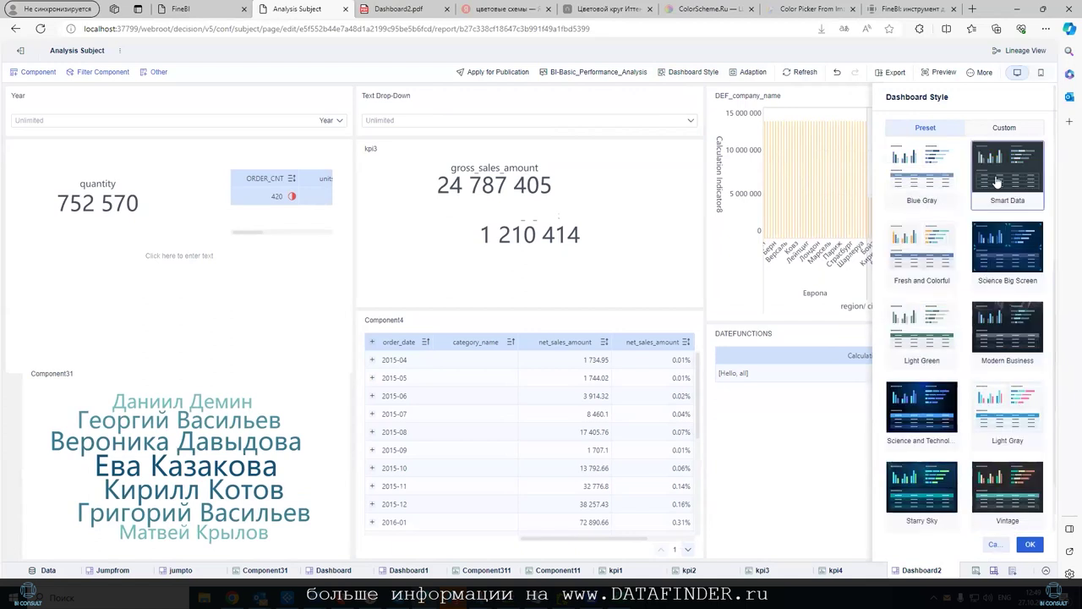
left_click(1004, 128)
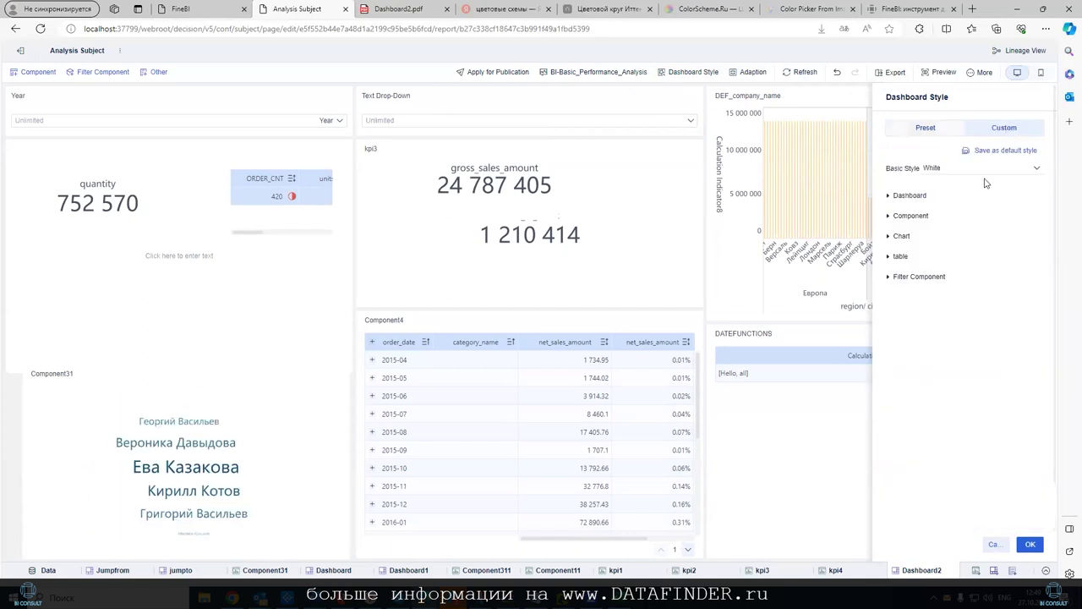
left_click(925, 128)
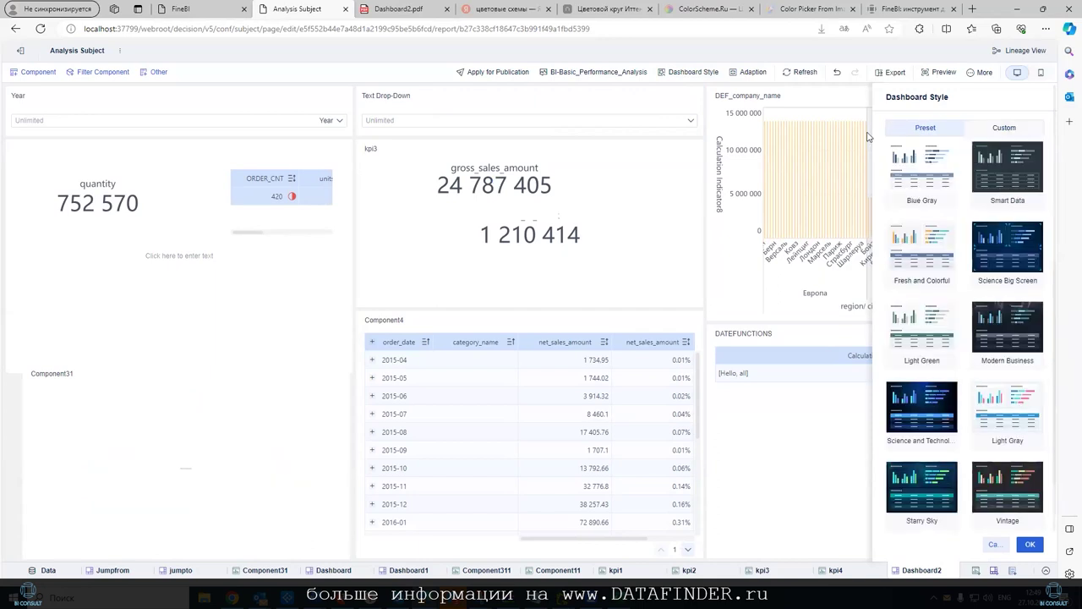
mouse_move(1054, 298)
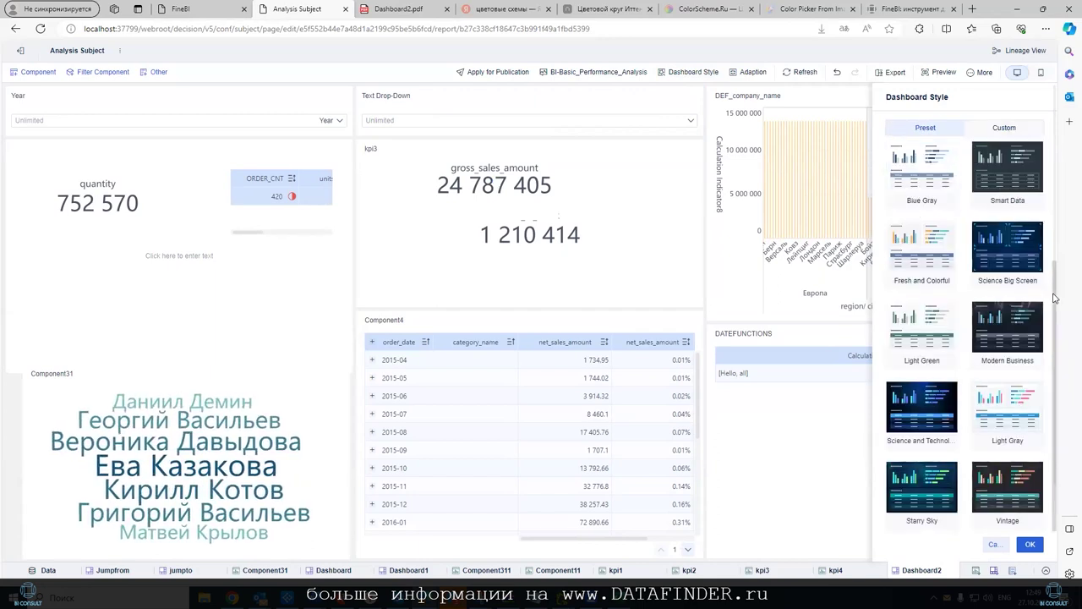
scroll(1054, 291, "up", 2)
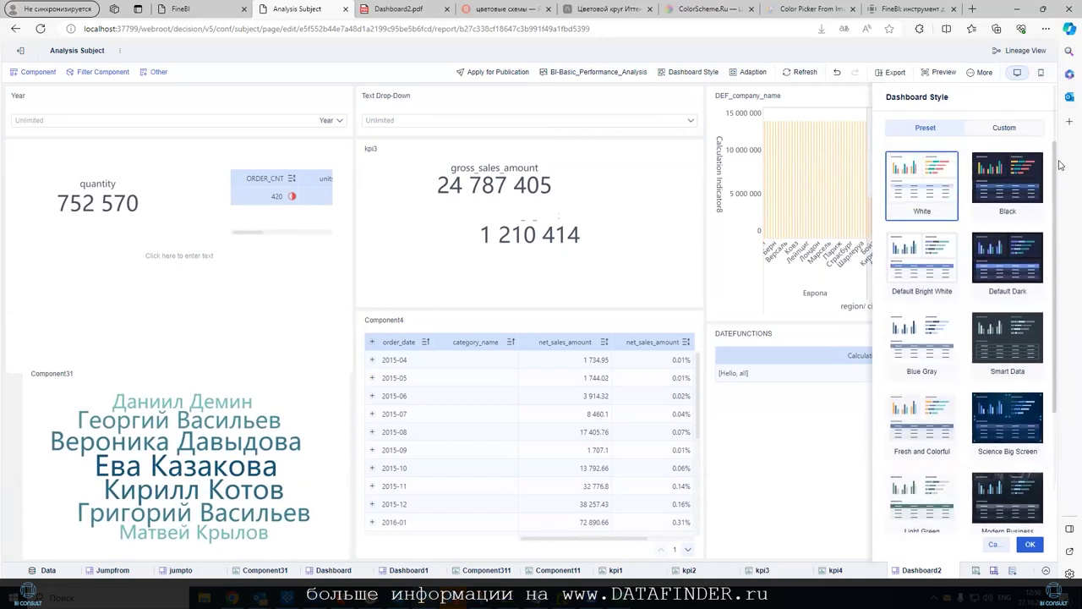
left_click_drag(1055, 279, 1054, 346)
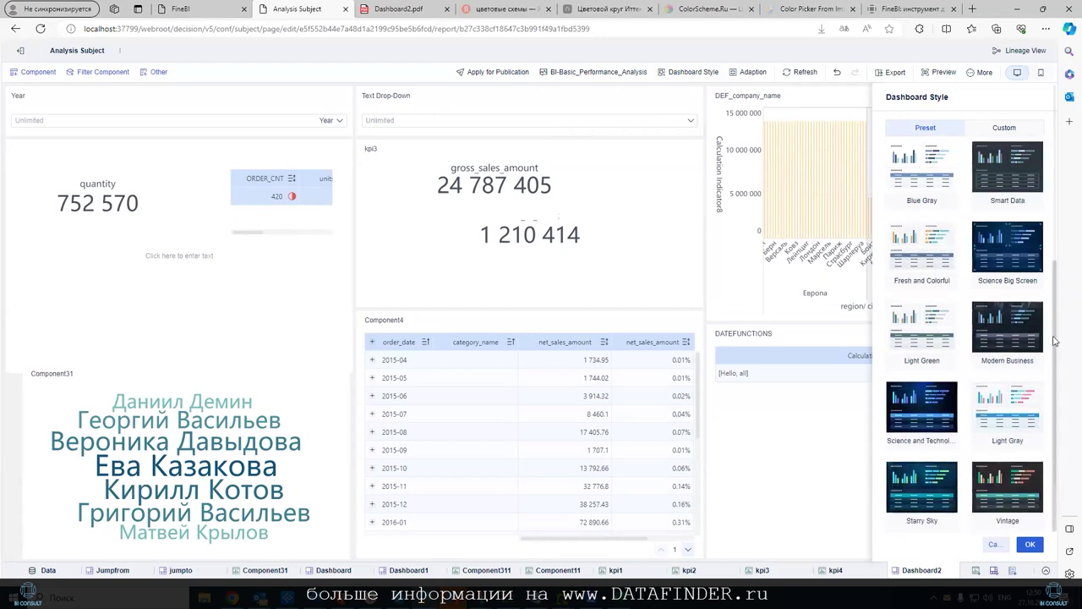
scroll(1054, 341, "up", 3)
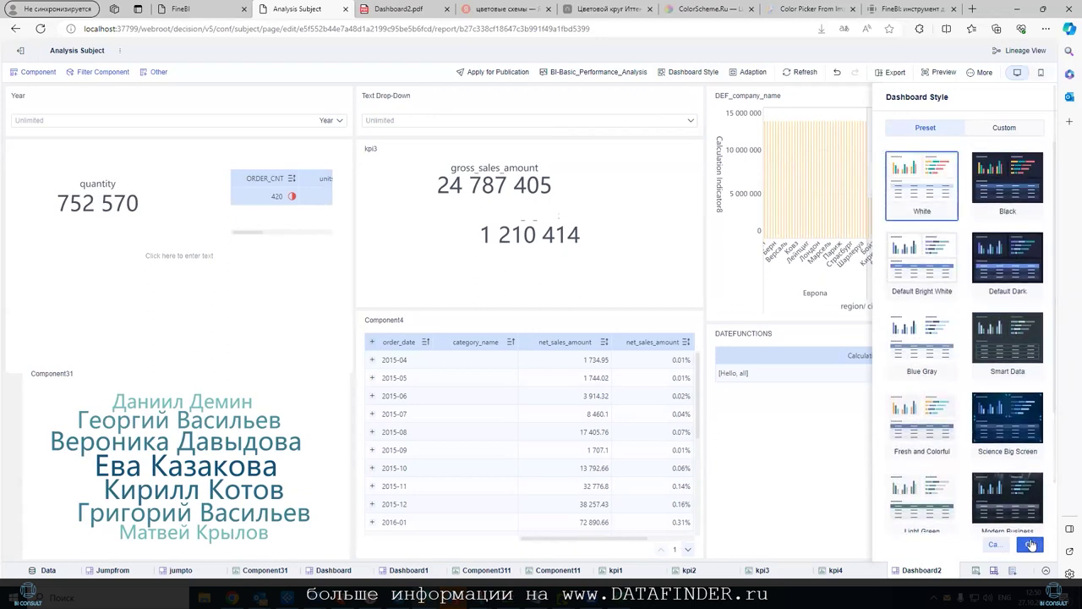
left_click(1030, 544)
left_click(226, 19)
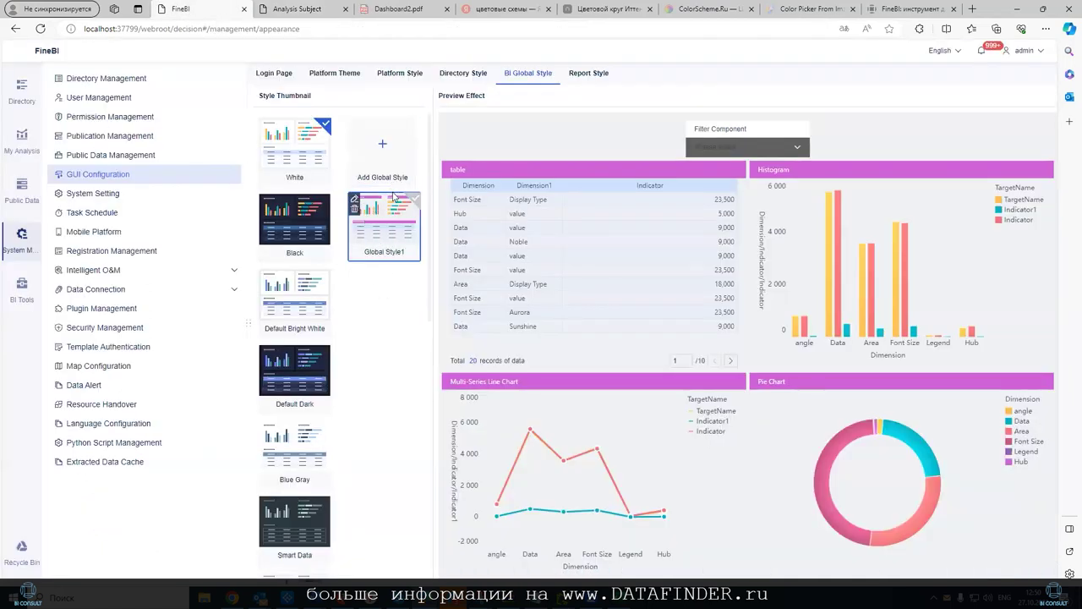
Make Global Style1 the default BI global style, then return to the Analysis Subject dashboard.
scroll(391, 328, "down", 3)
scroll(384, 321, "down", 2)
scroll(377, 313, "up", 5)
left_click(415, 225)
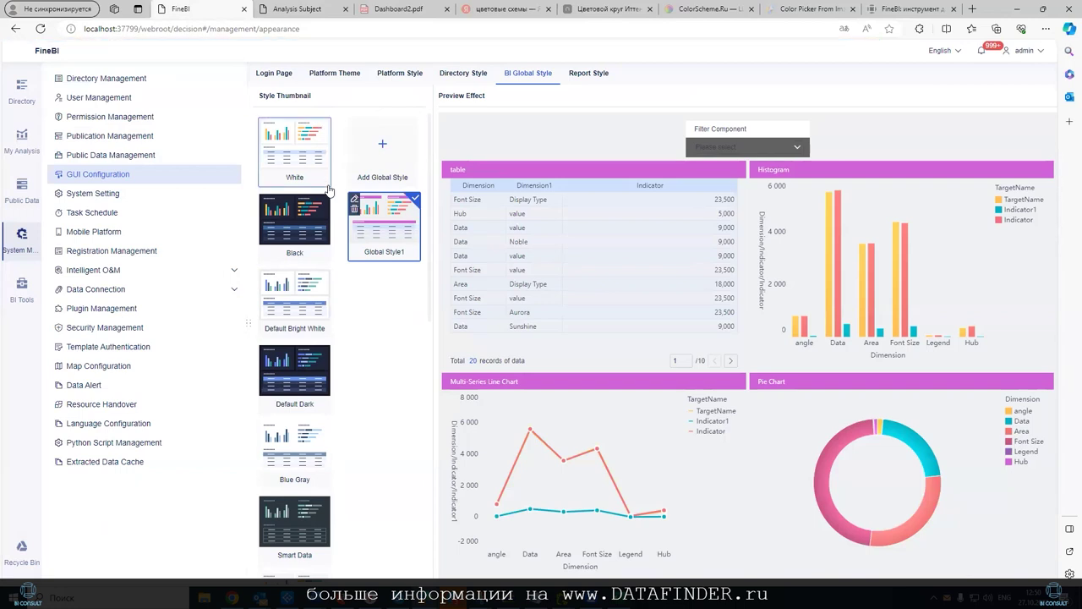
left_click(296, 9)
Review the Preset and Custom Basic Style dashboard options, then refresh the page with F5.
left_click(688, 72)
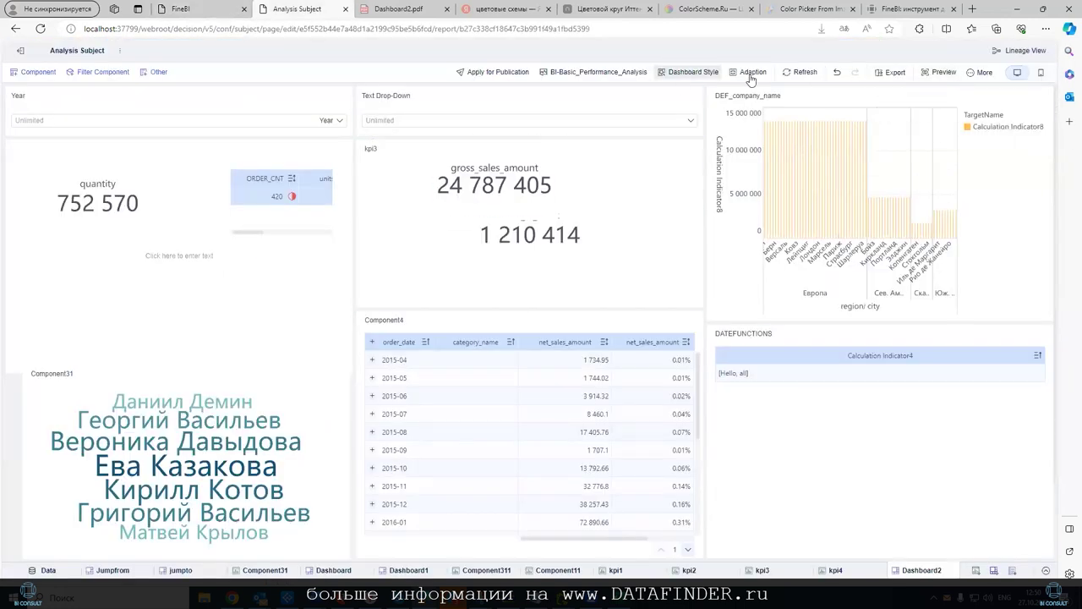
scroll(1012, 273, "down", 2)
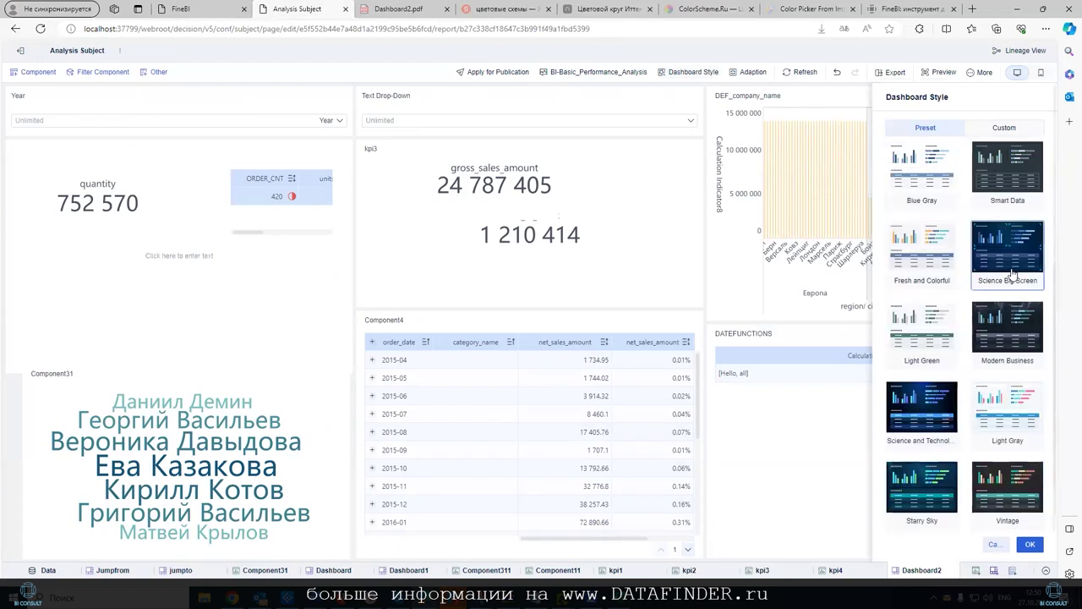
scroll(1012, 272, "up", 2)
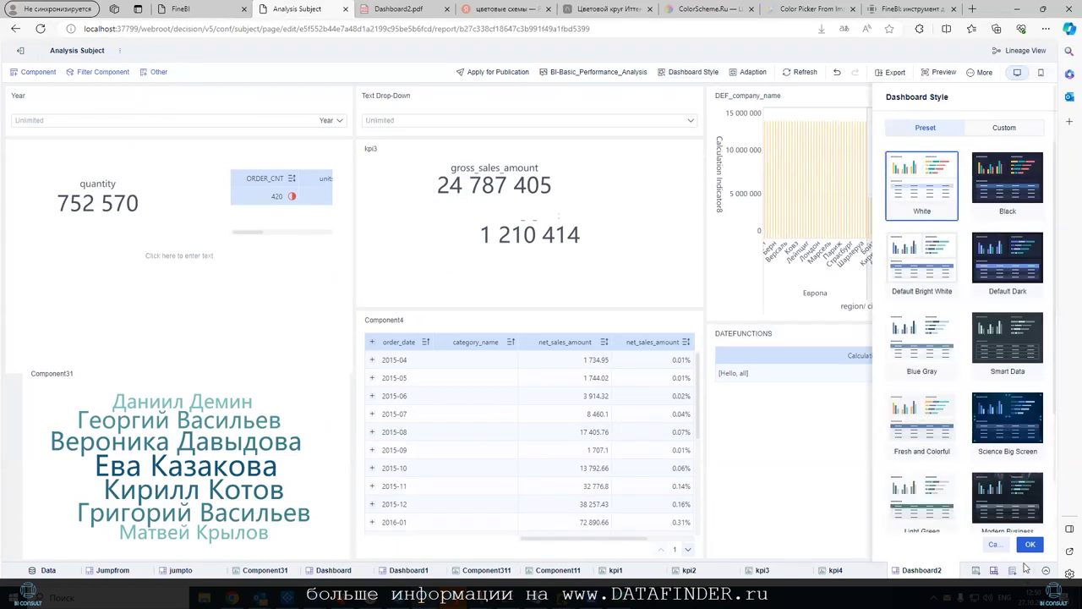
left_click(1003, 128)
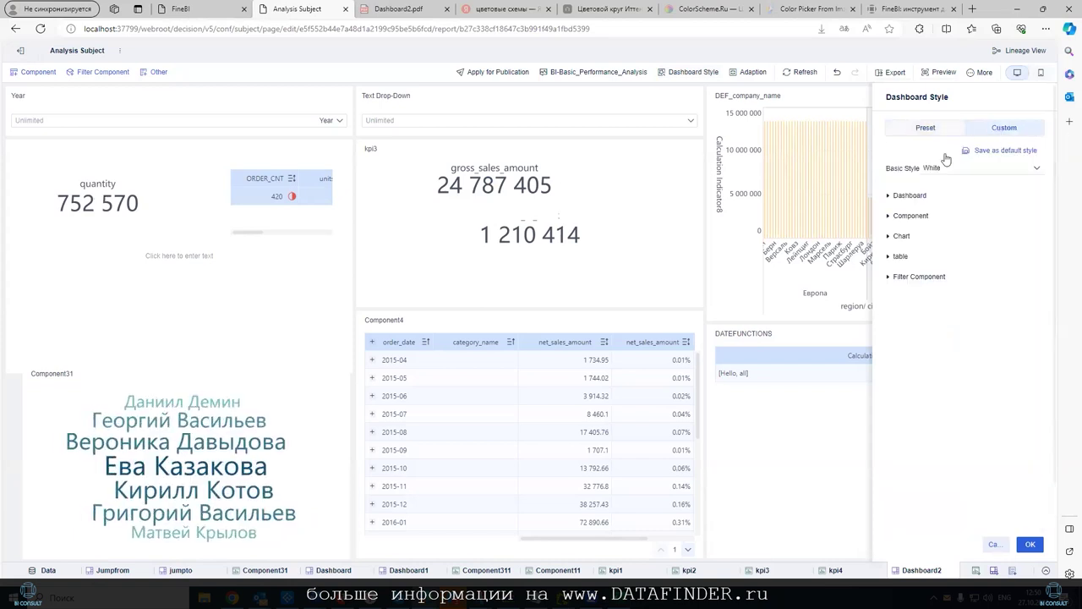
left_click(1037, 171)
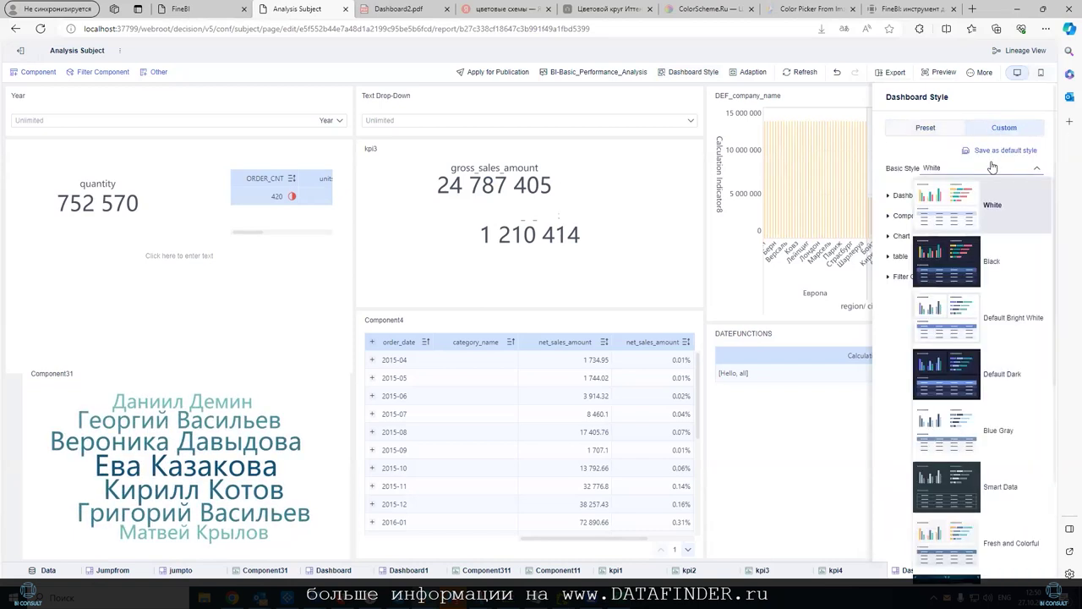
scroll(1020, 262, "down", 2)
scroll(1013, 308, "down", 3)
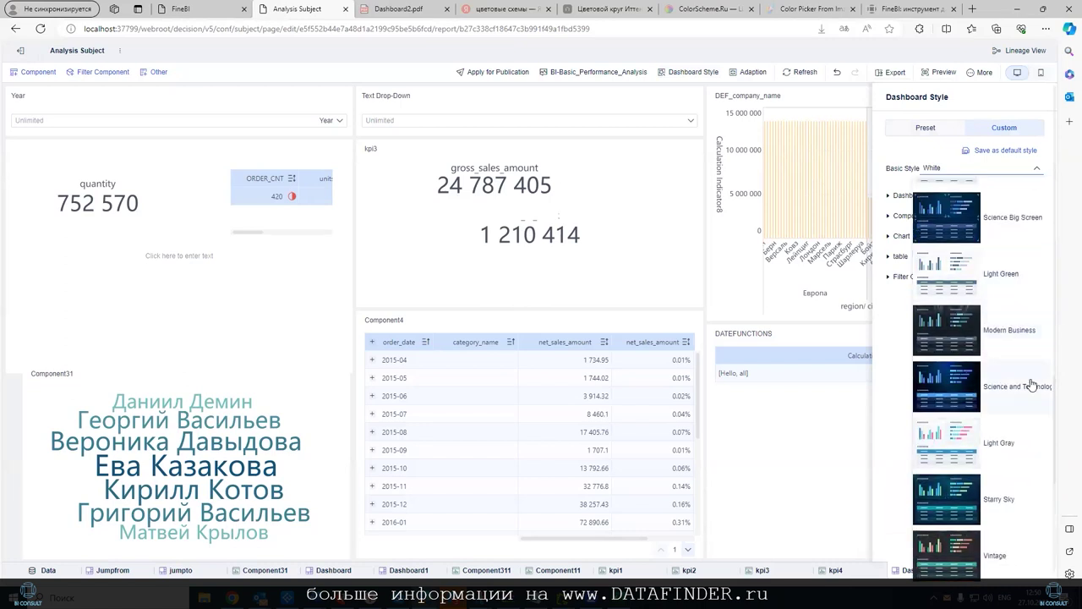
mouse_move(1059, 387)
left_mouse_down()
mouse_move(1062, 327)
mouse_move(1063, 415)
left_mouse_up()
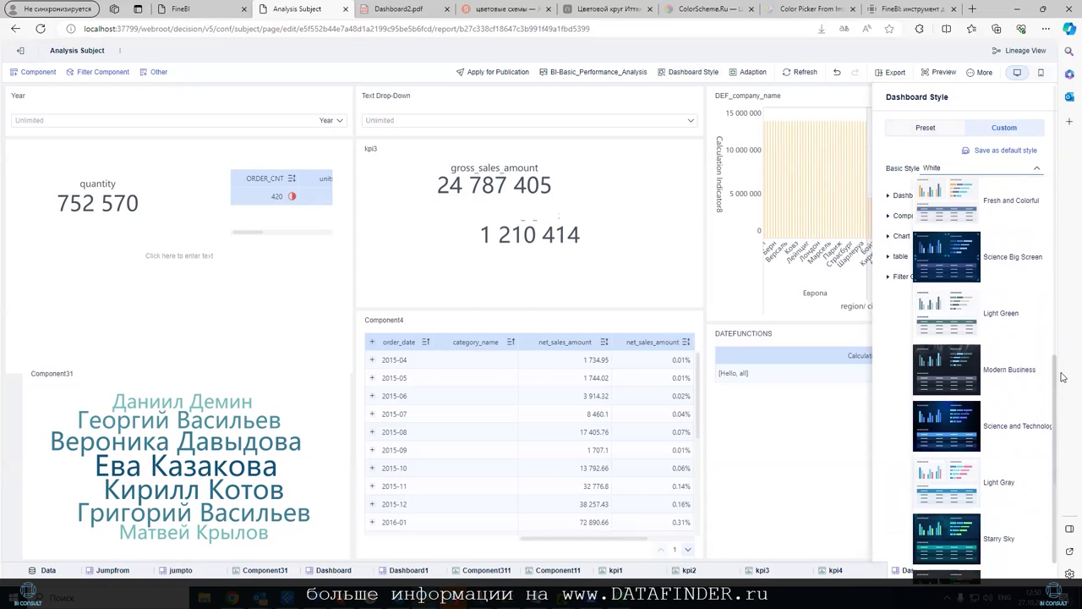
left_click(925, 131)
left_click(922, 128)
scroll(928, 252, "down", 2)
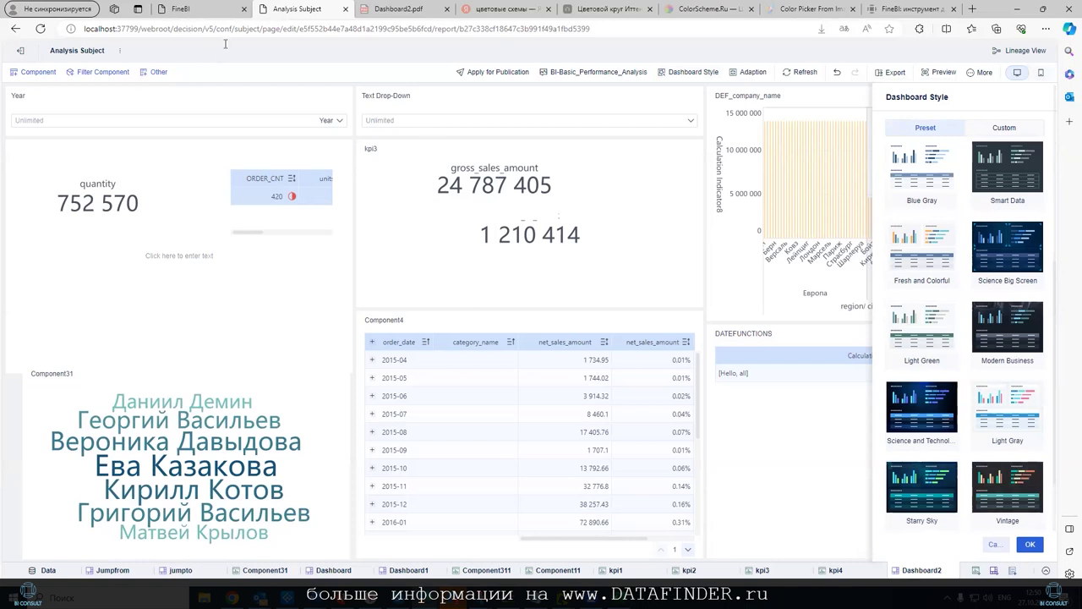
key("F5")
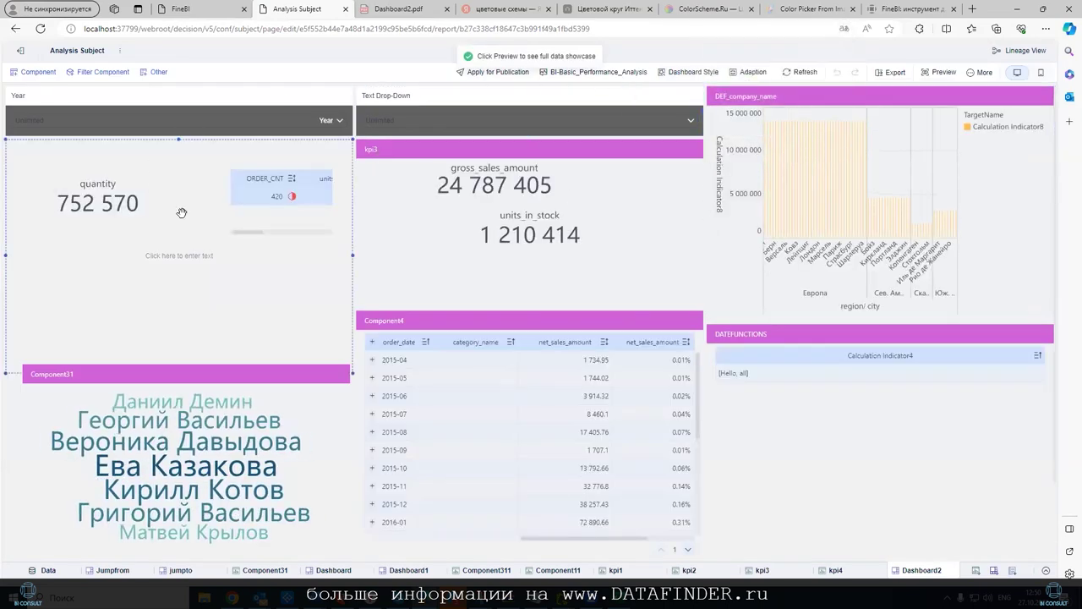
Select the DEF_company_name chart, then preview the Black global style in FineBI management.
left_click(850, 285)
left_click(687, 72)
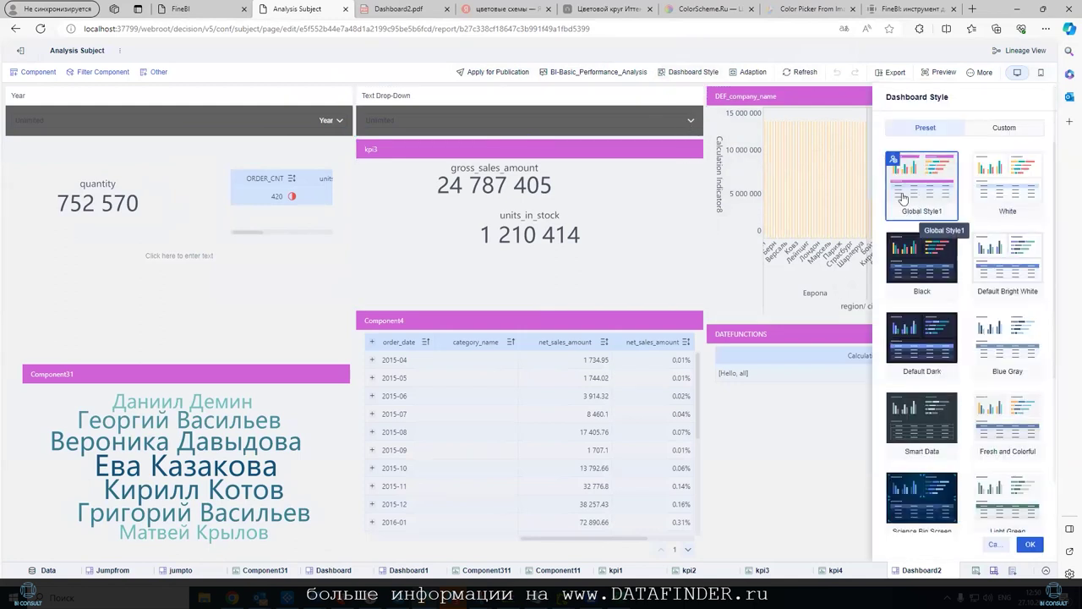
left_click(198, 18)
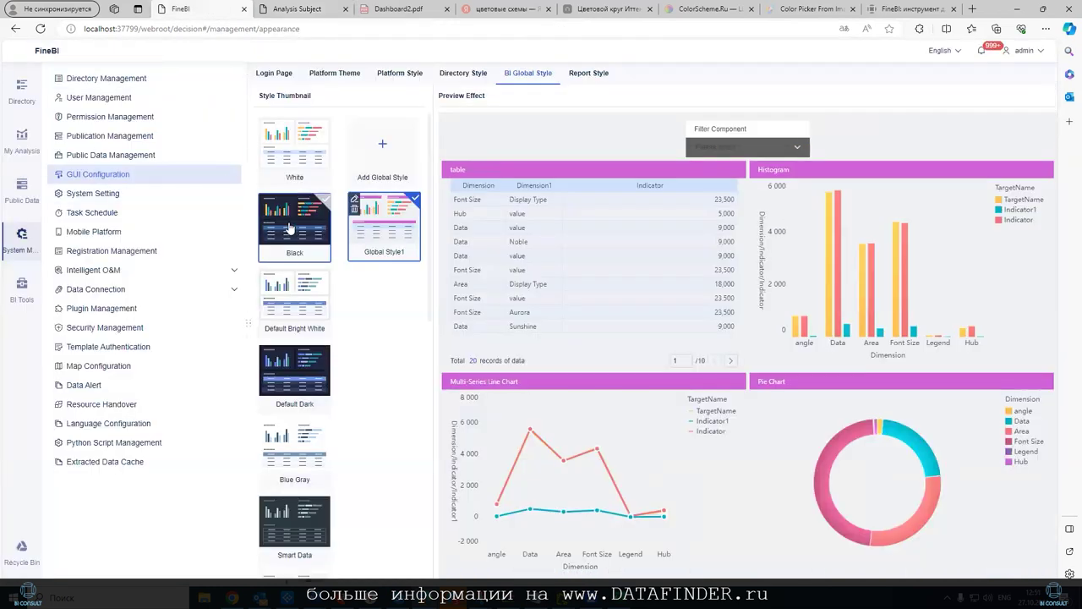
left_click(313, 227)
right_click(322, 229)
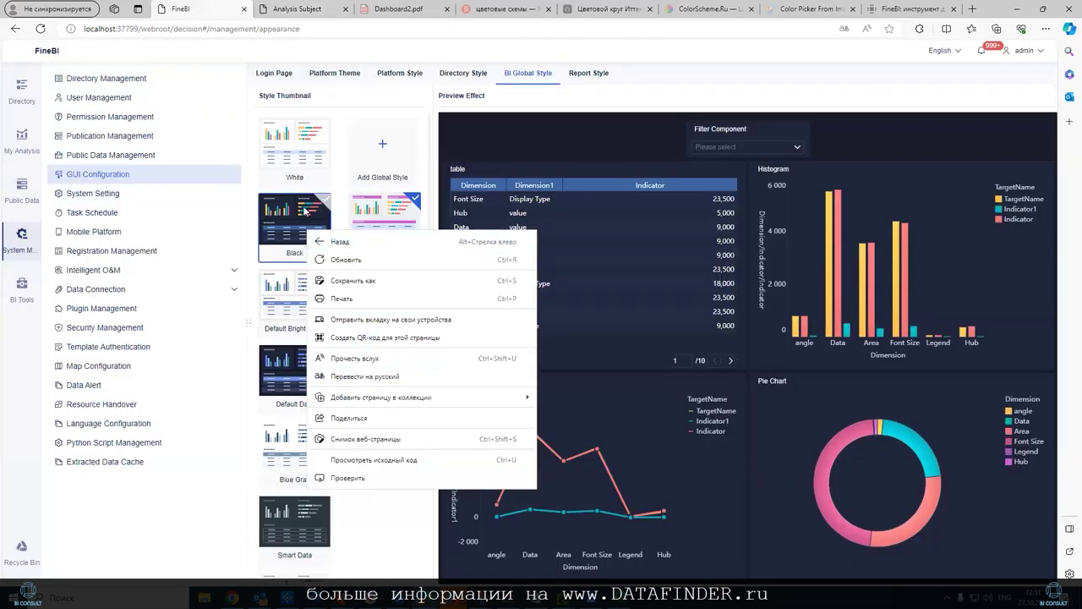
left_click(304, 211)
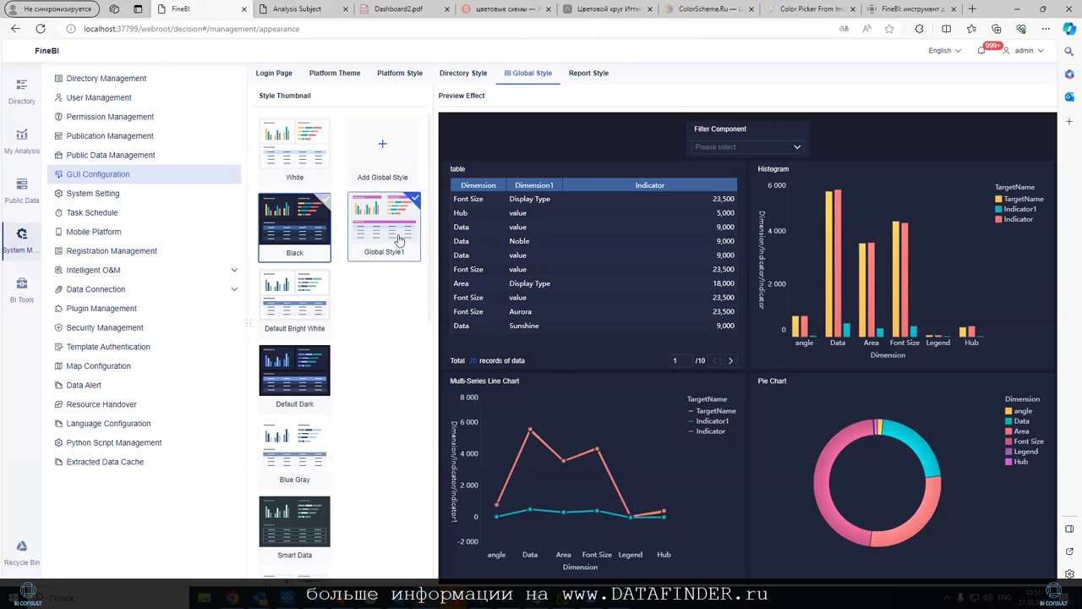
scroll(380, 327, "down", 2)
scroll(351, 231, "down", 3)
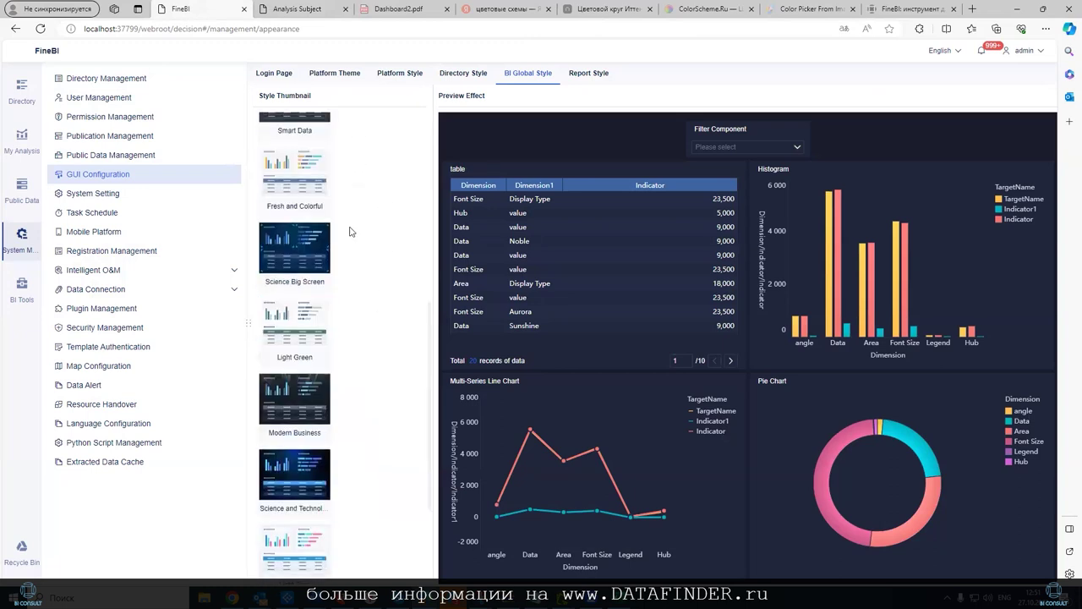
Confirm Global Style1 in Dashboard Style so components show magenta headers and dark grey filters.
left_click(296, 8)
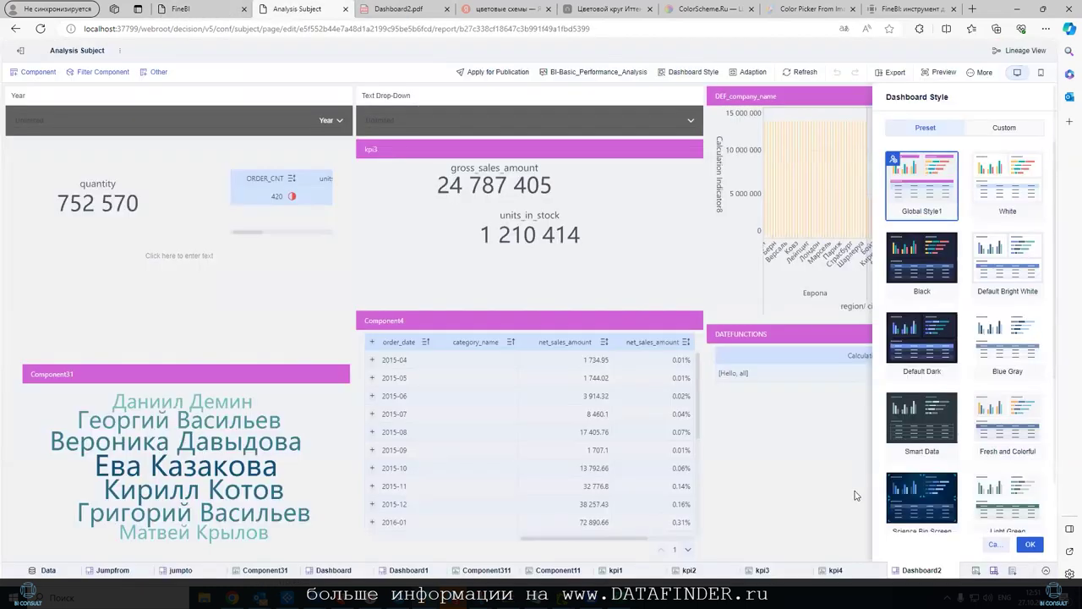
left_click(1023, 545)
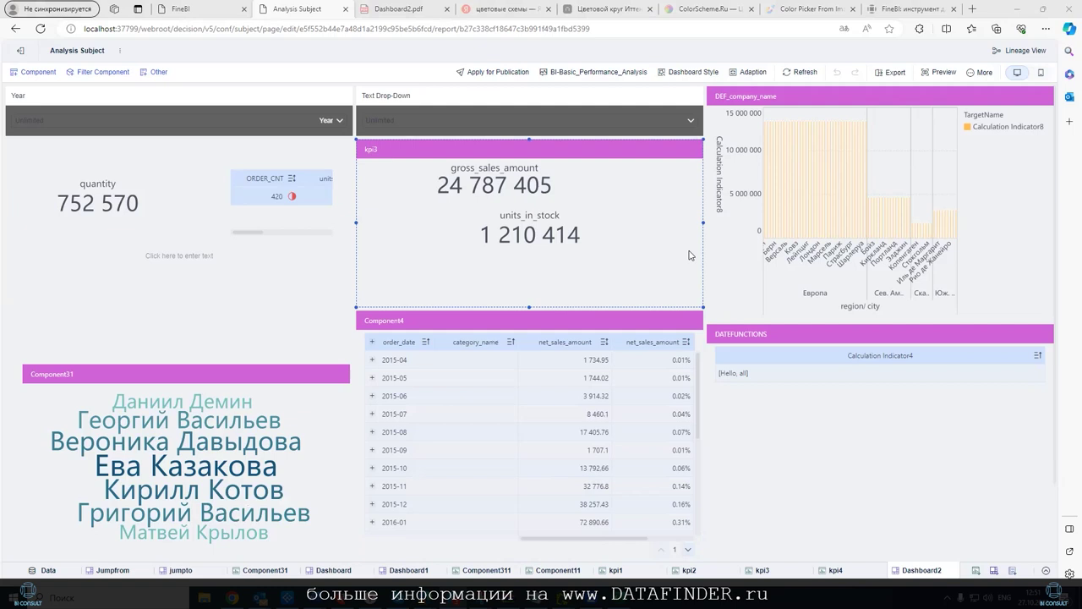
scroll(378, 321, "down", 1)
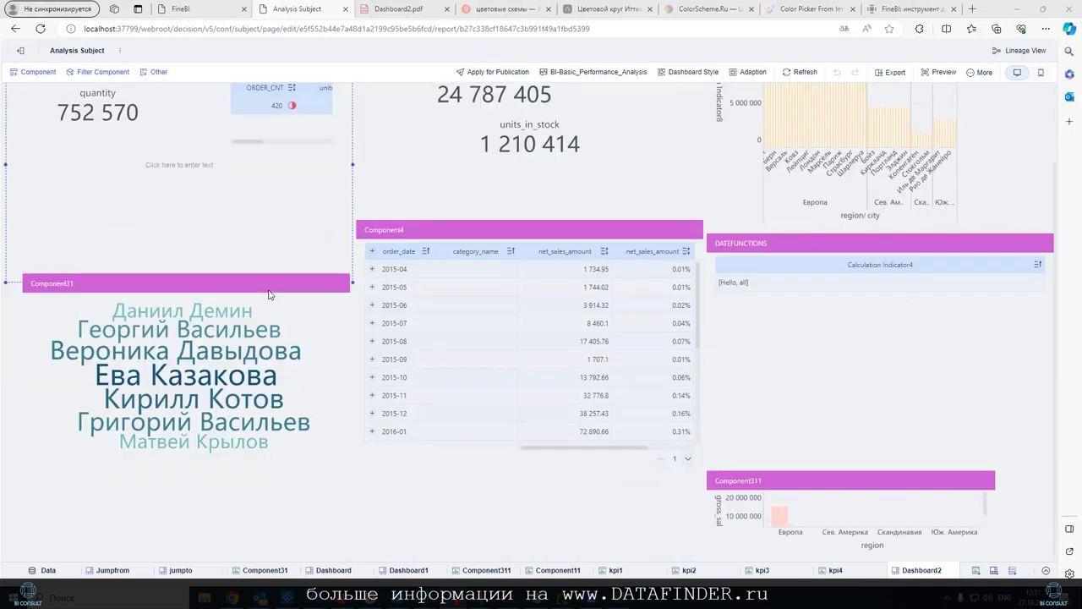